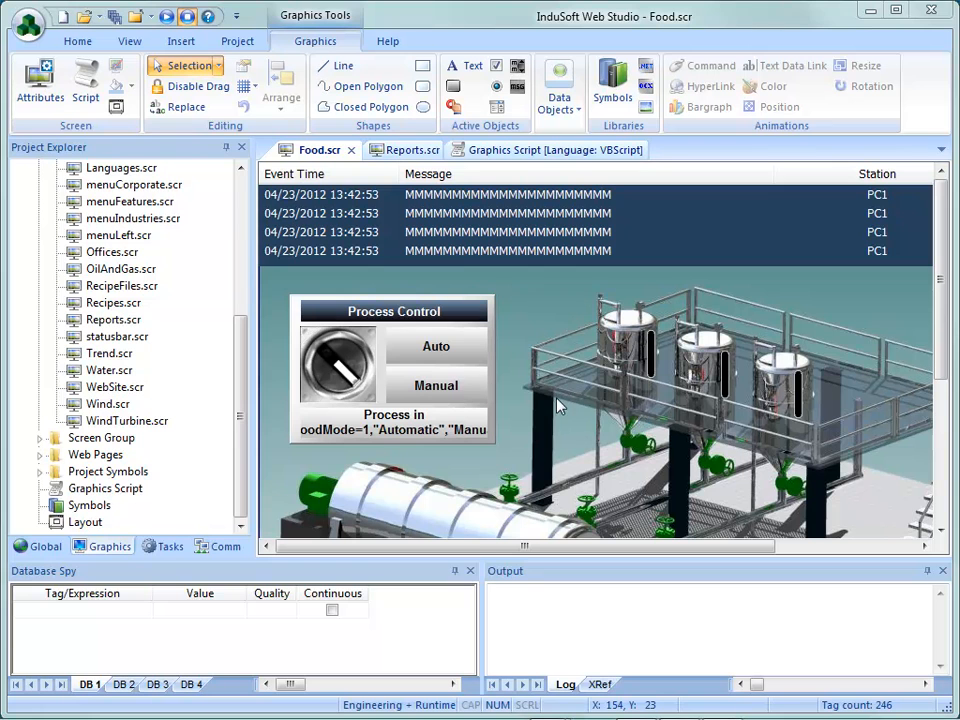
# Close the Food.scr, Graphics Script and Reports.scr documents, discarding the changes to Reports.scr
pyautogui.moveTo(244, 450); pyautogui.dragTo(241, 289)
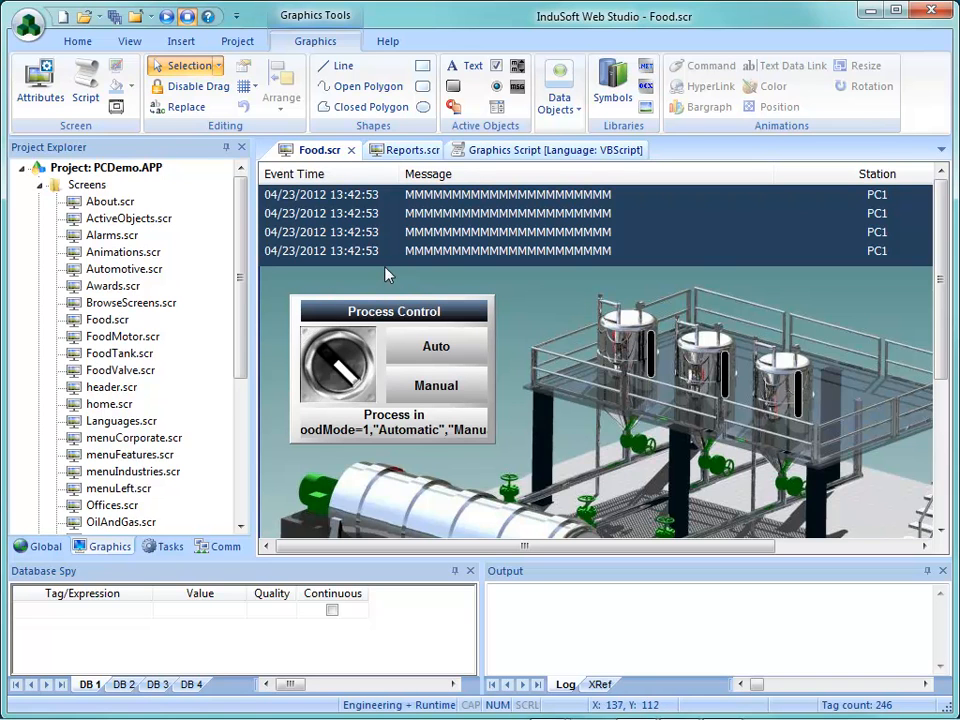
pyautogui.click(352, 152)
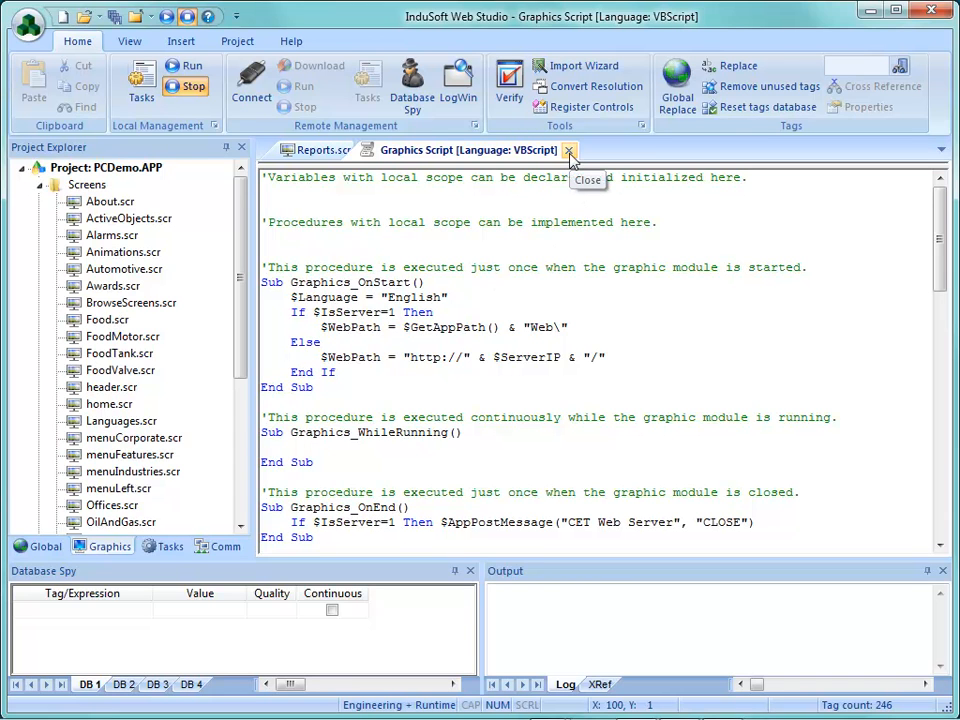
pyautogui.click(569, 152)
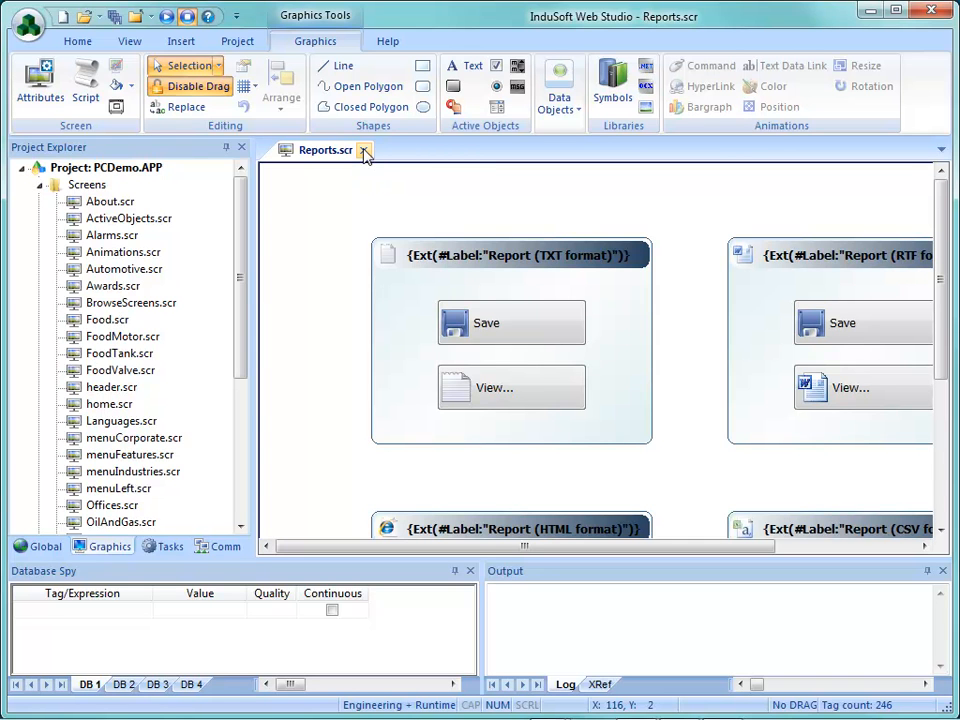
pyautogui.click(365, 151)
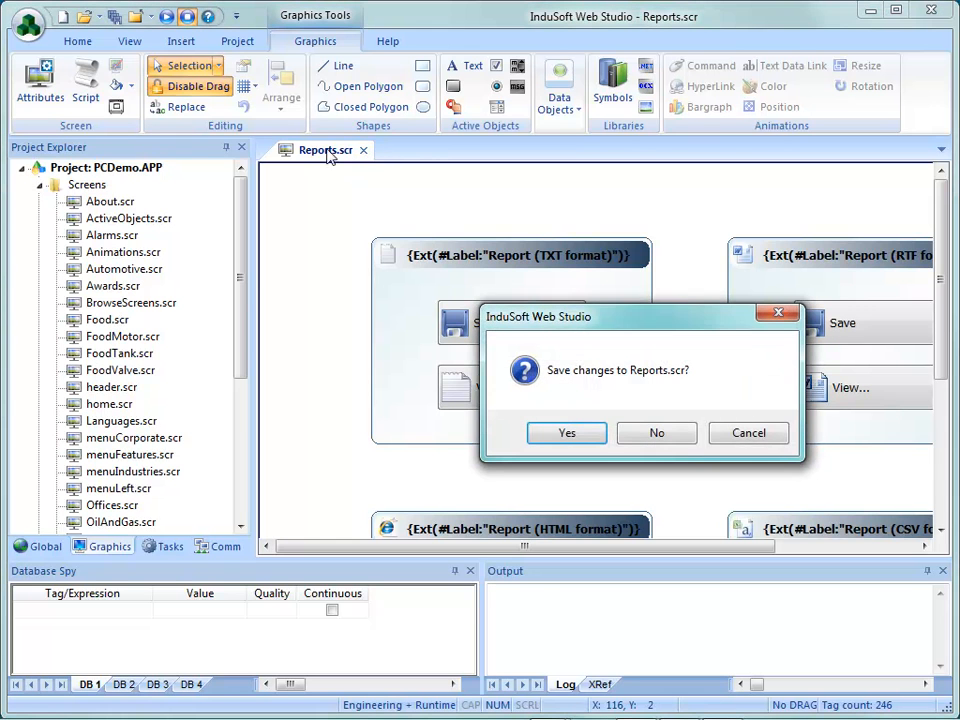
pyautogui.click(662, 443)
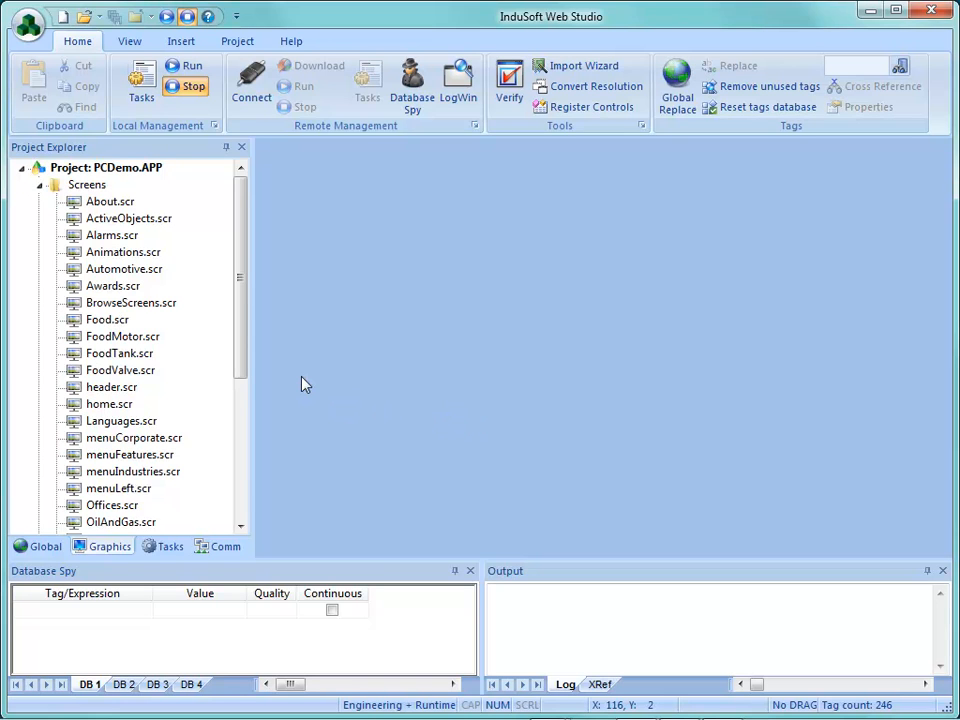
# Create a new project named TipsTricks2 with the Windows Local Interface product type
pyautogui.click(63, 18)
pyautogui.write('Ti')
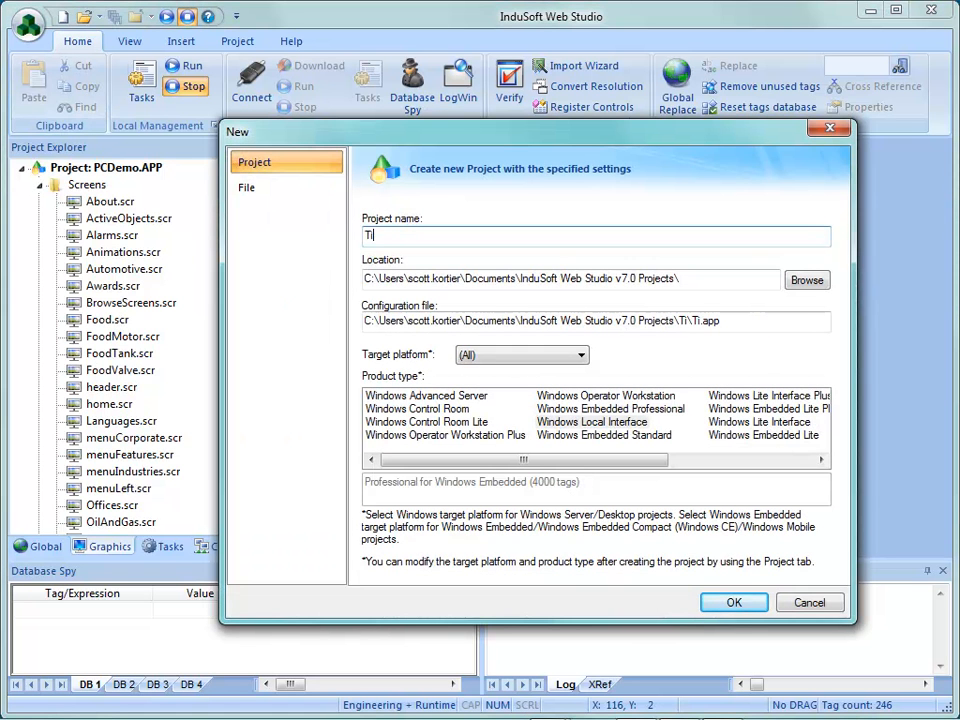
pyautogui.write('psTricks2')
pyautogui.click(592, 422)
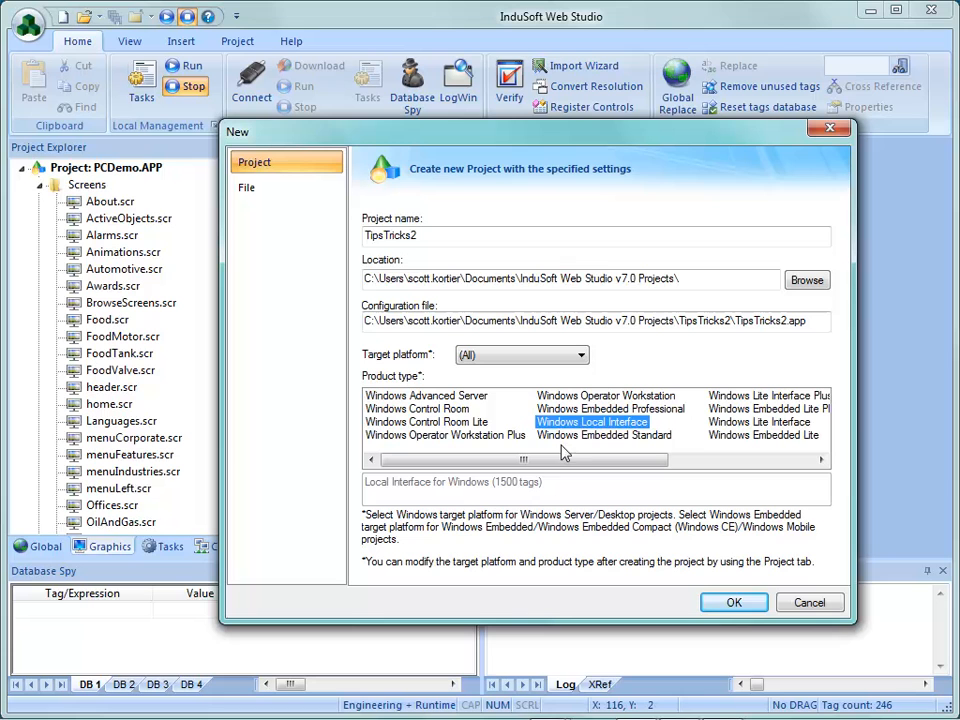
pyautogui.click(733, 603)
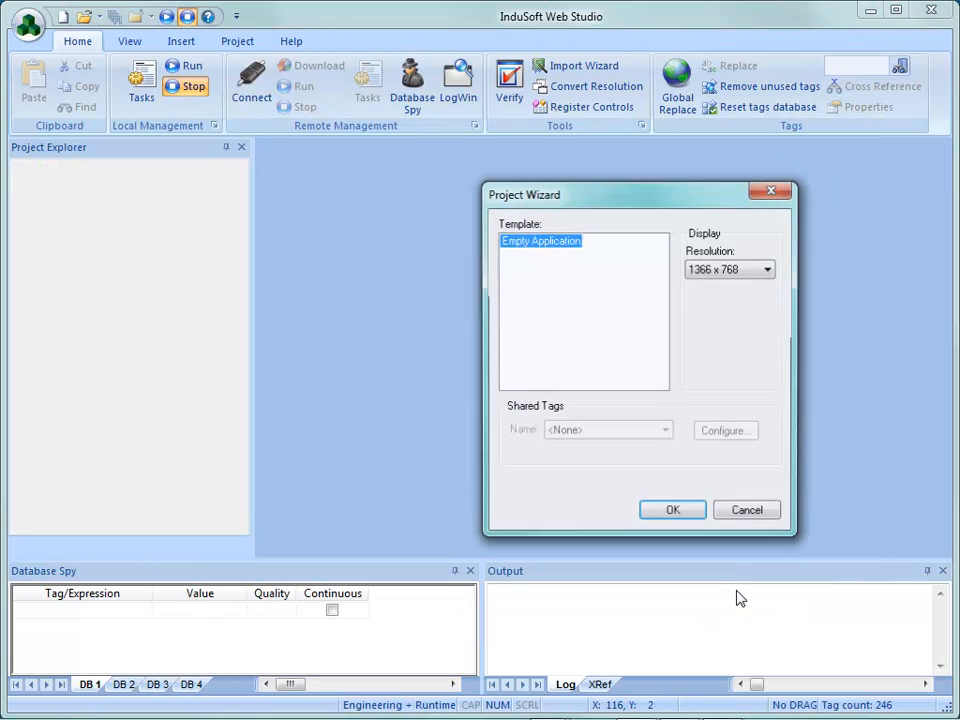
# Set the project's display resolution to 1024 x 768 and finish the wizard with the Empty Application template
pyautogui.click(751, 272)
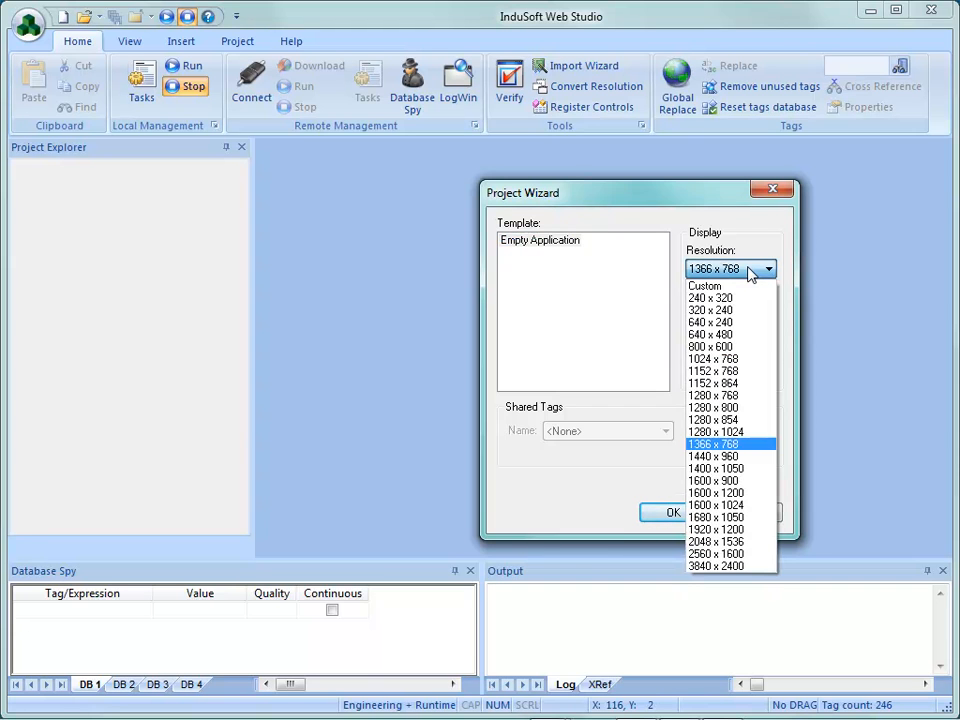
pyautogui.click(746, 362)
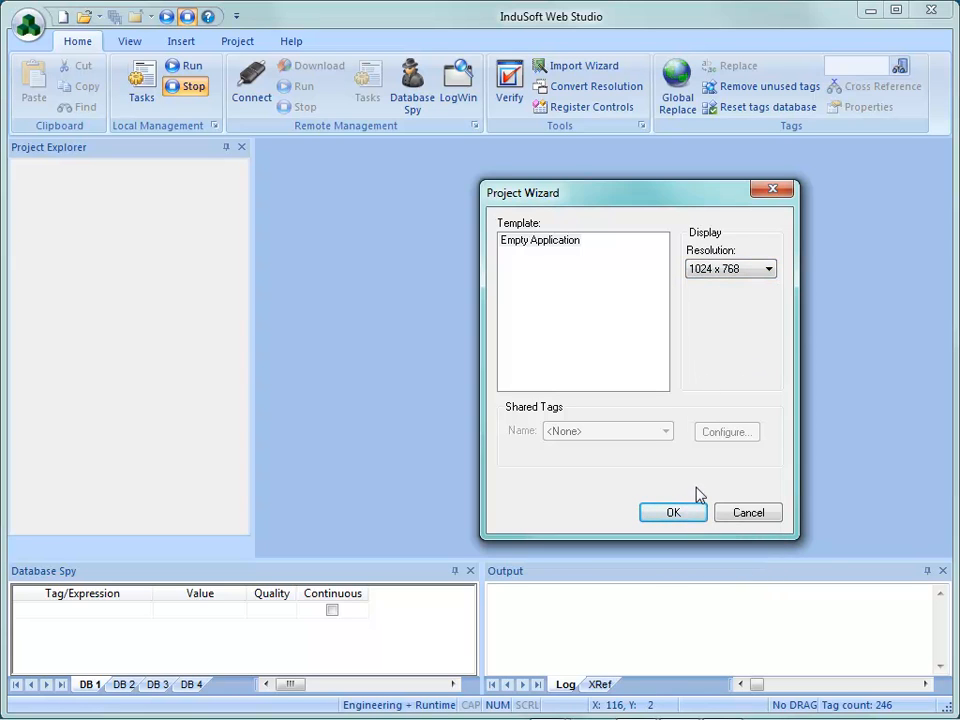
pyautogui.click(674, 513)
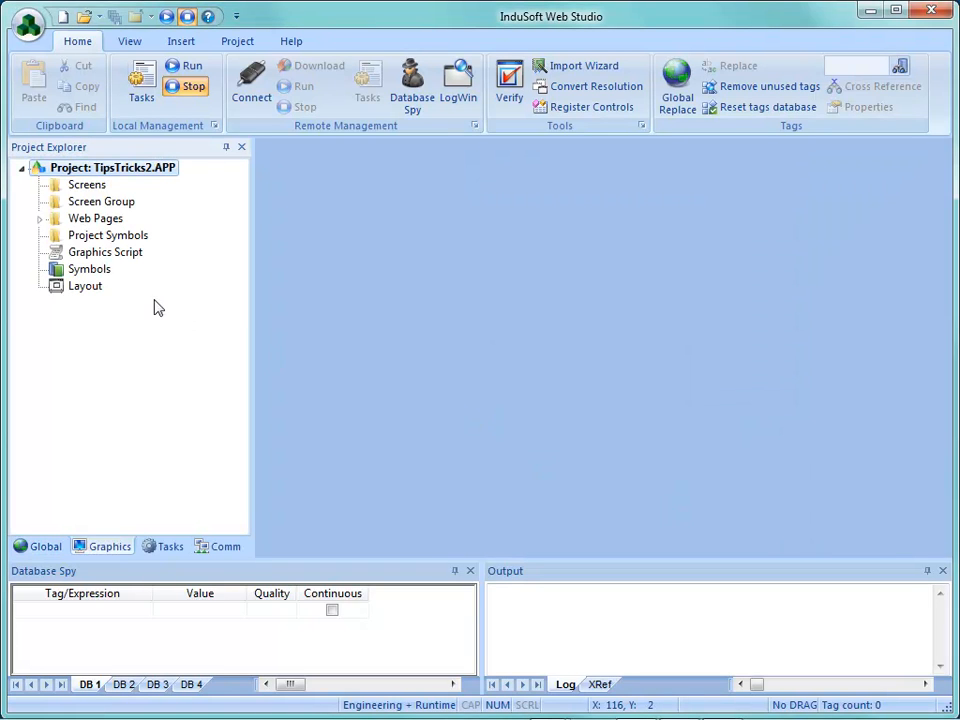
# Insert a new screen in the Screens folder and review its style options, keeping Replace(Partial)
pyautogui.click(80, 185)
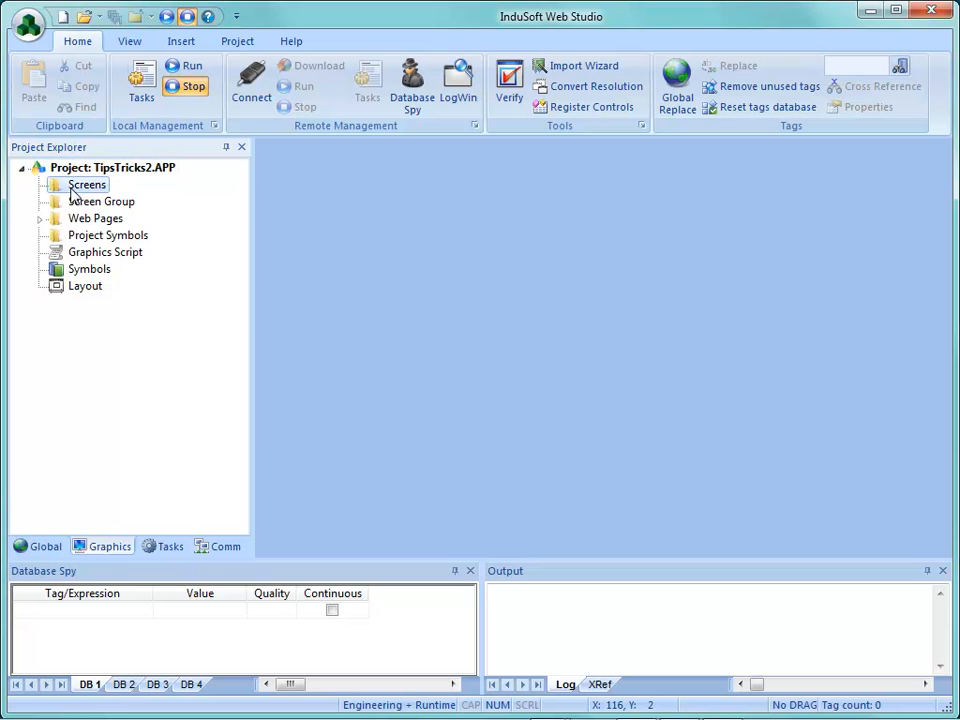
pyautogui.rightClick(72, 194)
pyautogui.click(112, 202)
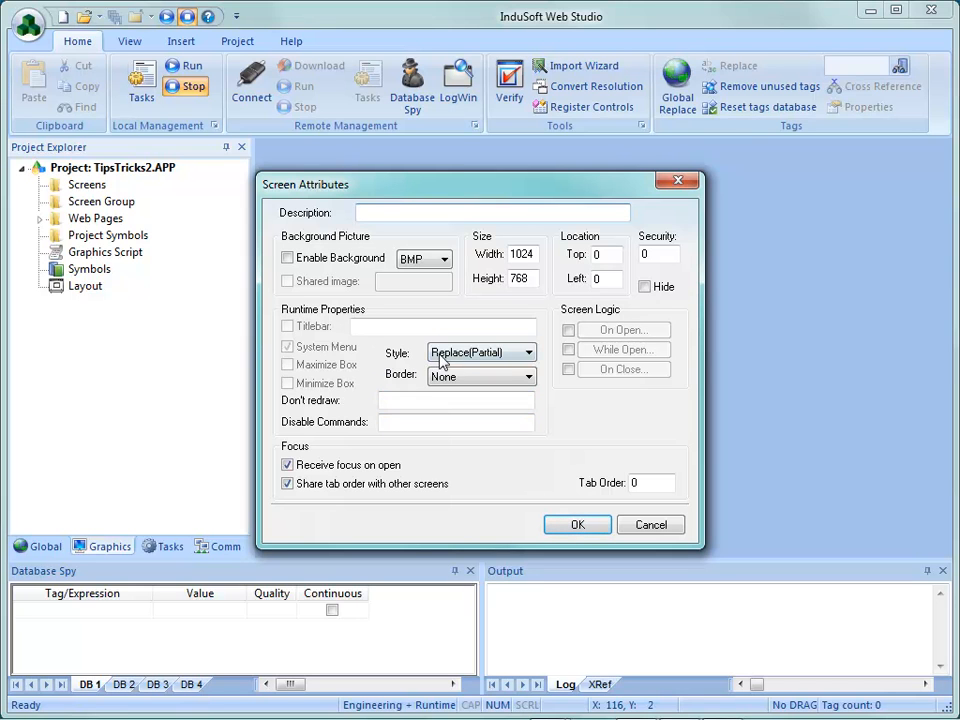
pyautogui.click(529, 355)
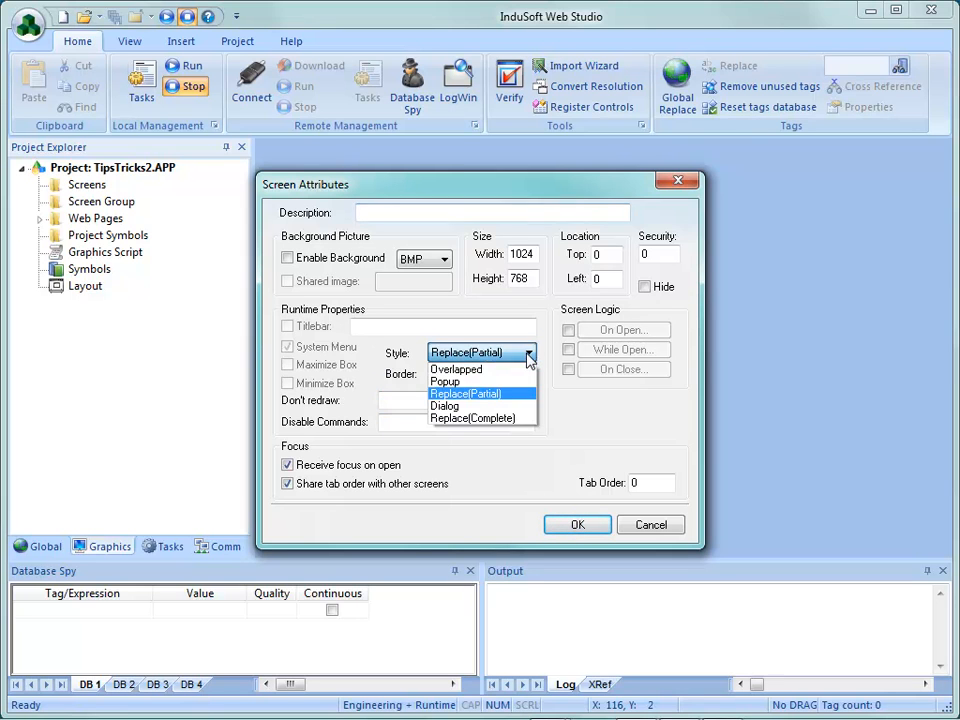
pyautogui.click(527, 356)
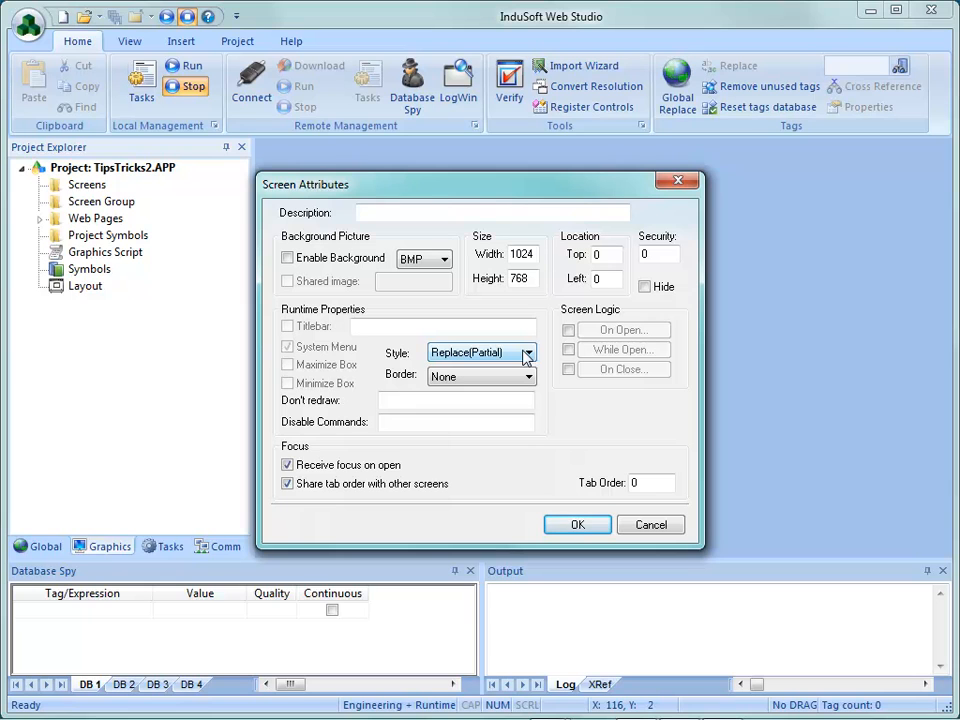
# Set the new screen's height to 150, keeping the width at 1024, and accept the screen attributes
pyautogui.click(534, 254)
pyautogui.click(534, 281)
pyautogui.moveTo(534, 281); pyautogui.dragTo(503, 278)
pyautogui.press('BackSpace')
pyautogui.write('150')
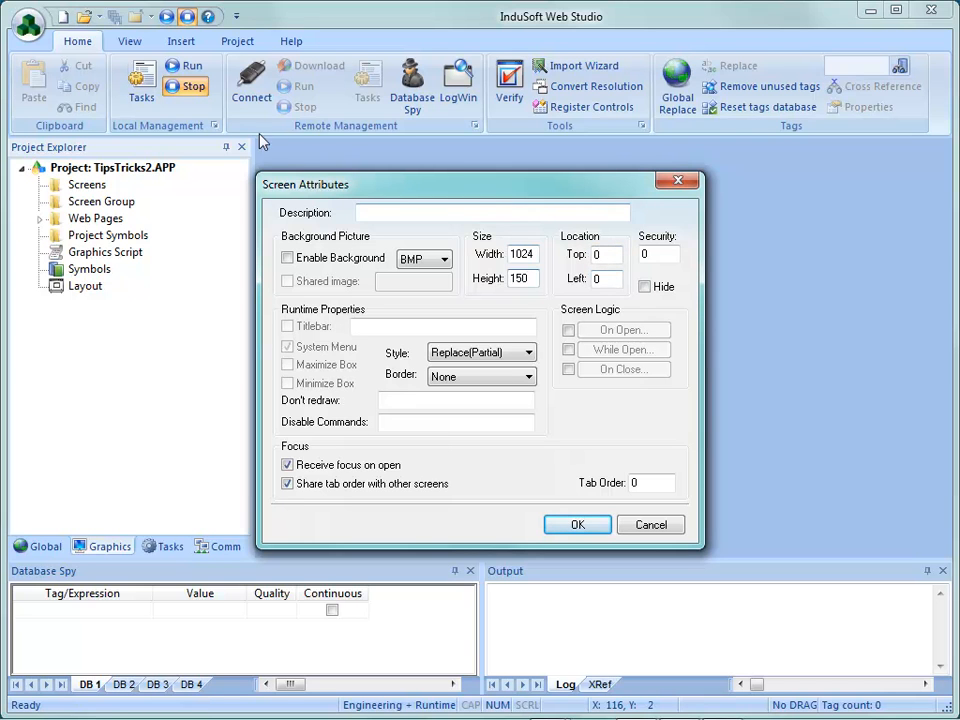
pyautogui.click(583, 528)
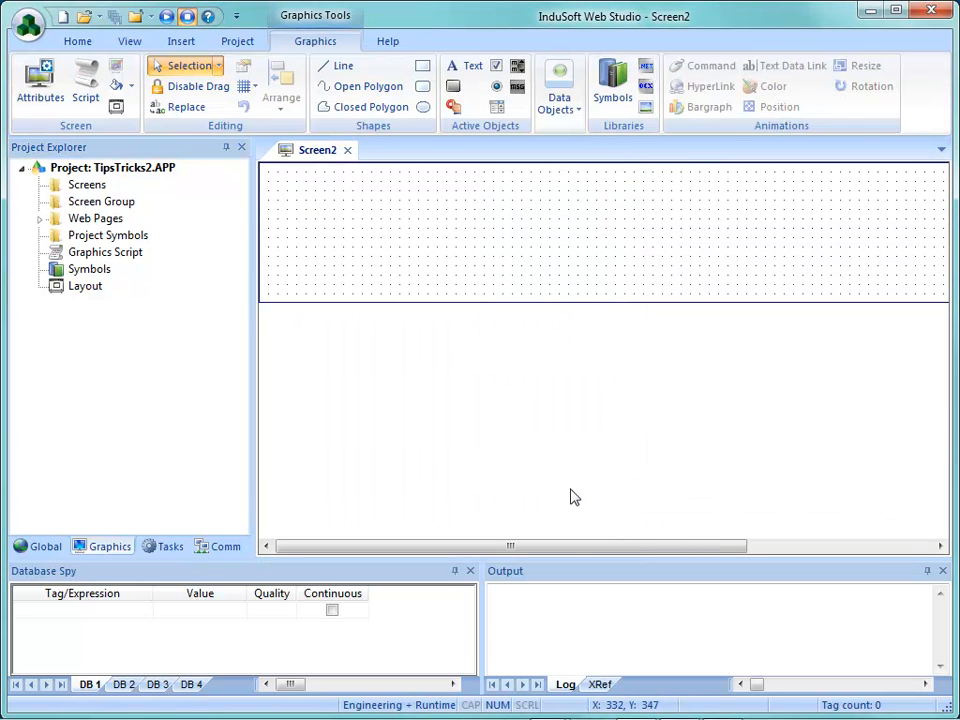
# Draw a rectangle about 261 wide and 131 high near the left end of the header screen
pyautogui.moveTo(577, 545)
pyautogui.mouseDown()
pyautogui.moveTo(722, 568)
pyautogui.moveTo(568, 553)
pyautogui.mouseUp()
pyautogui.click(423, 67)
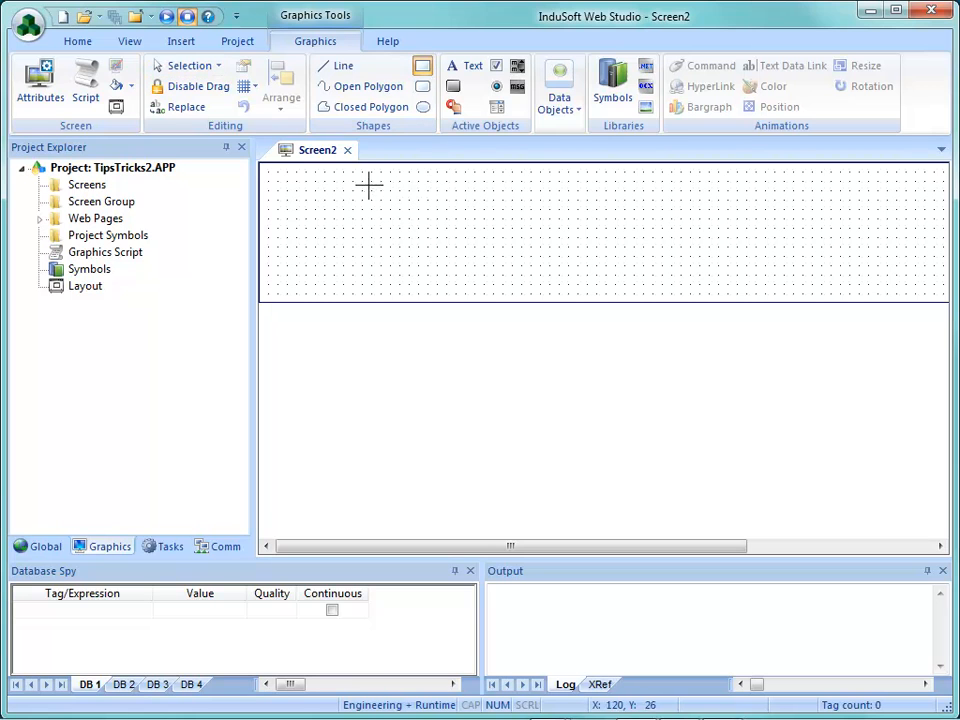
pyautogui.moveTo(352, 170); pyautogui.dragTo(598, 296)
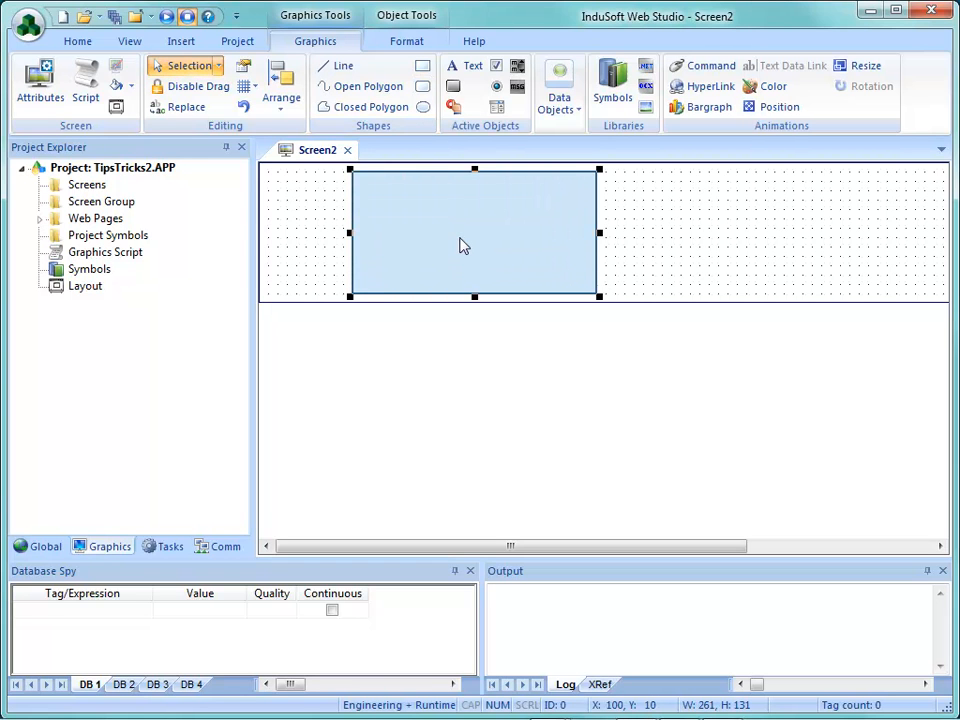
# Start the rectangle's caption with {Time} on the first line and {Date} on the second
pyautogui.doubleClick(462, 247)
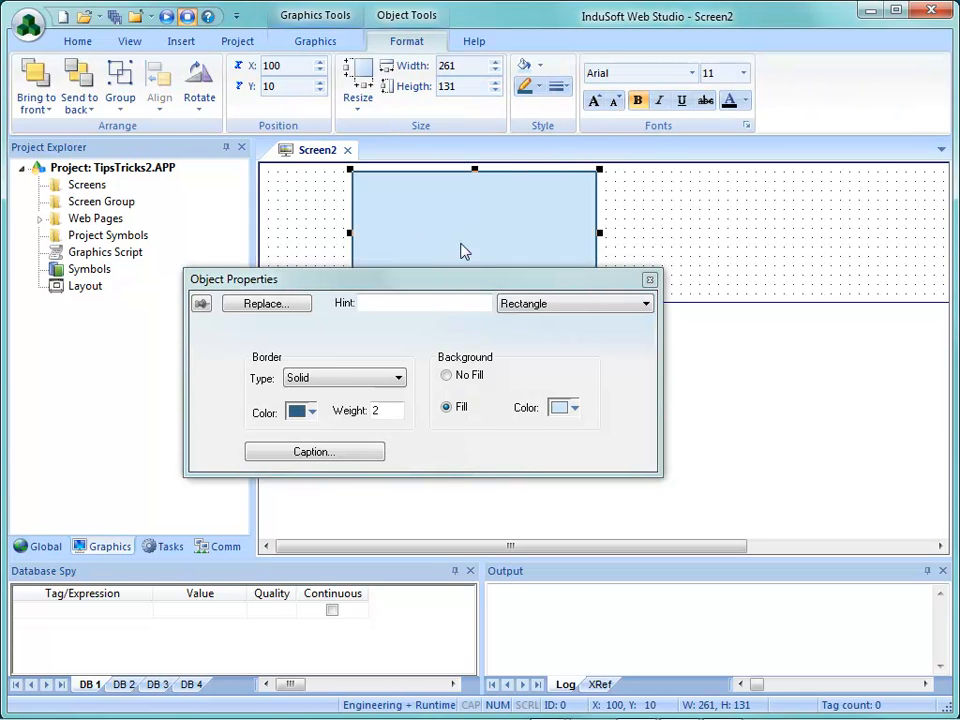
pyautogui.click(318, 455)
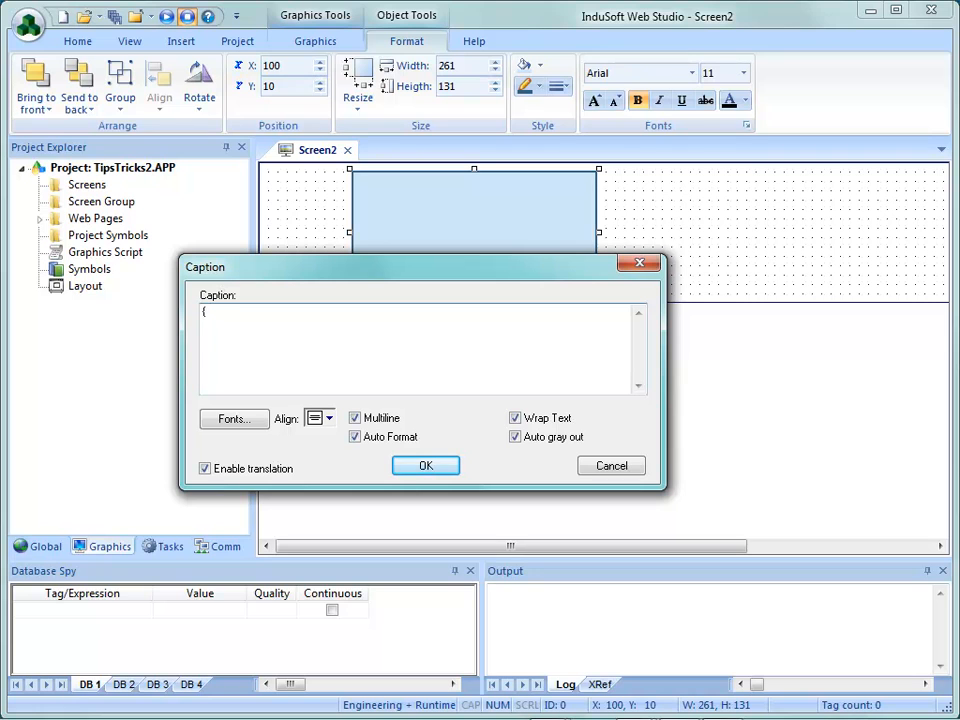
pyautogui.write('T')
pyautogui.write('ime} {')
pyautogui.write('Date')
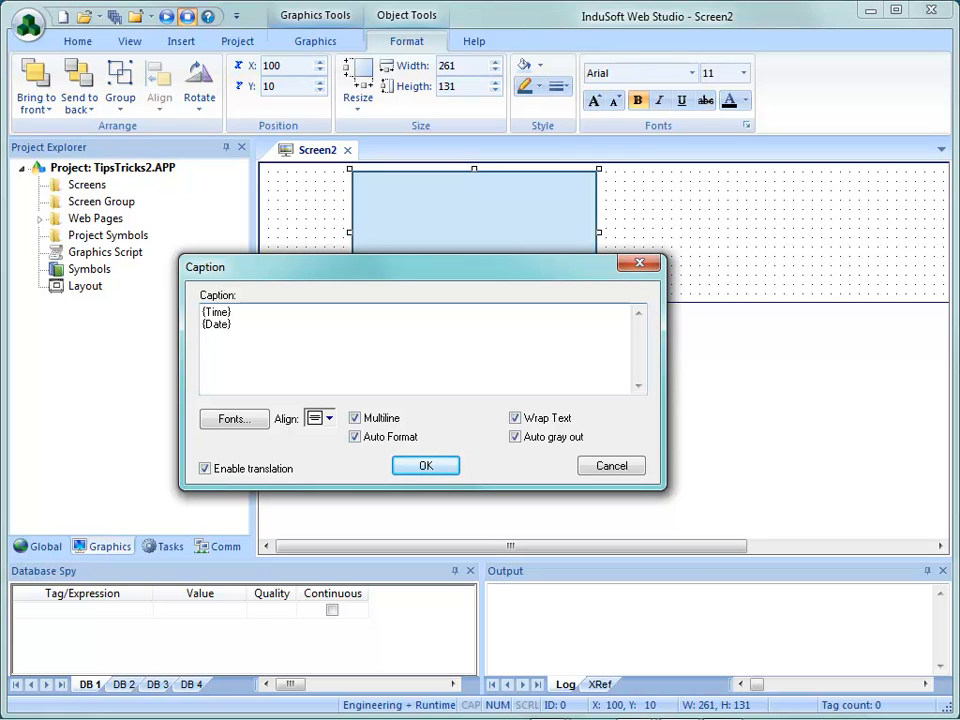
# Add the line IP = {GetComputerIP()} below the date in the rectangle's caption
pyautogui.write('{Date} I')
pyautogui.write('P')
pyautogui.write(' = {')
pyautogui.write('Get')
pyautogui.write('ComputerIP(')
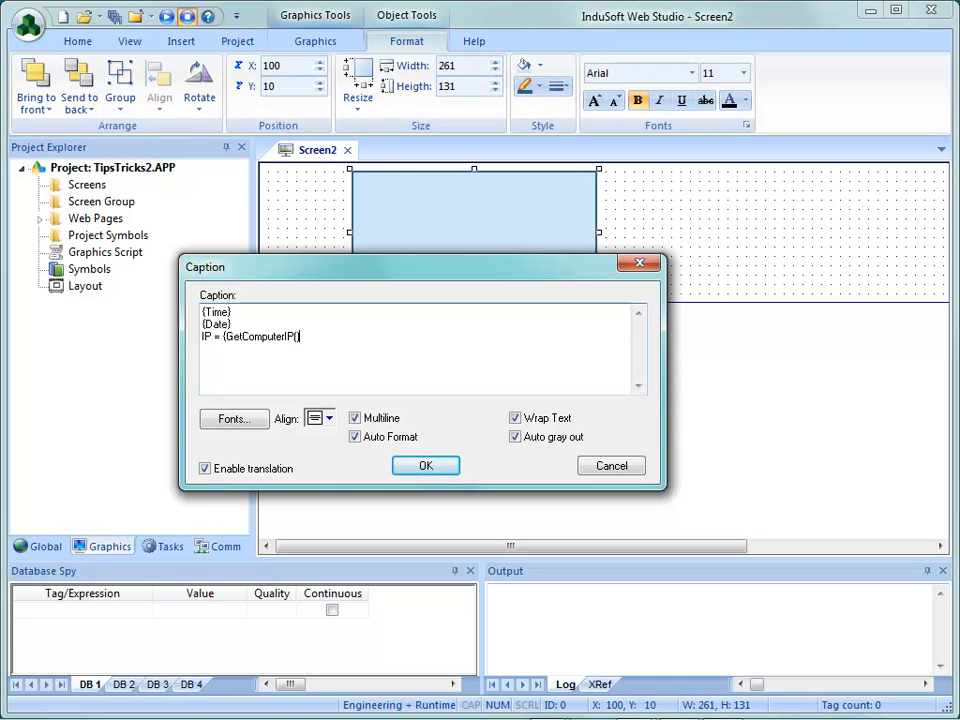
pyautogui.write('}')
# Add the caption lines User = {UserName} and Level = {GroupHiLevel}, then accept the caption and close the object properties
pyautogui.press('Return')
pyautogui.write('User = {UserName}')
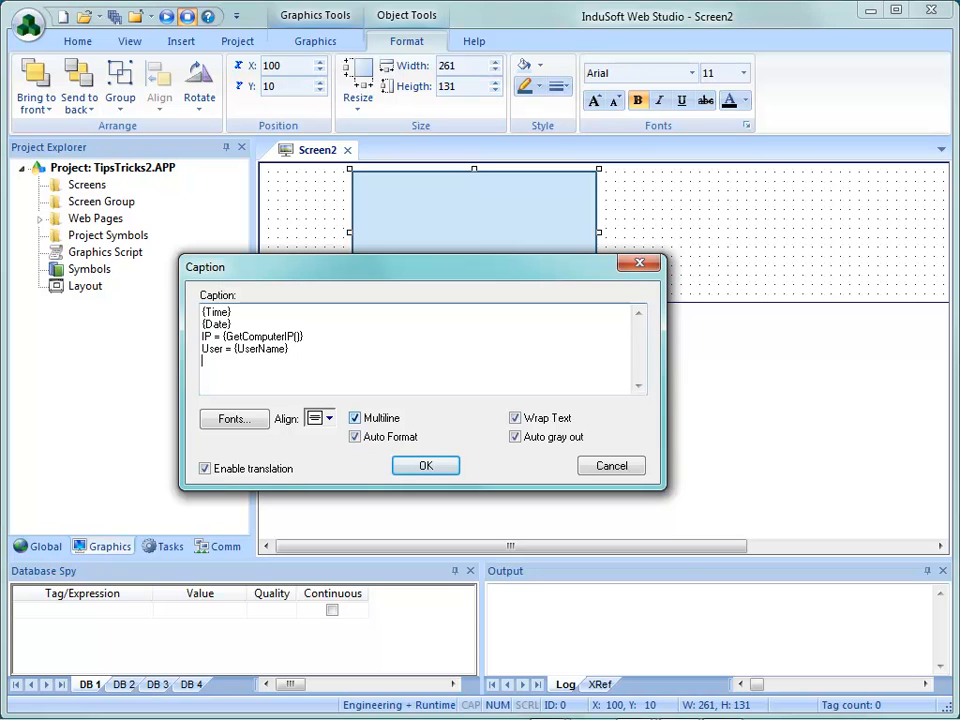
pyautogui.write(' Level = {GroupHiLevel')
pyautogui.click(425, 467)
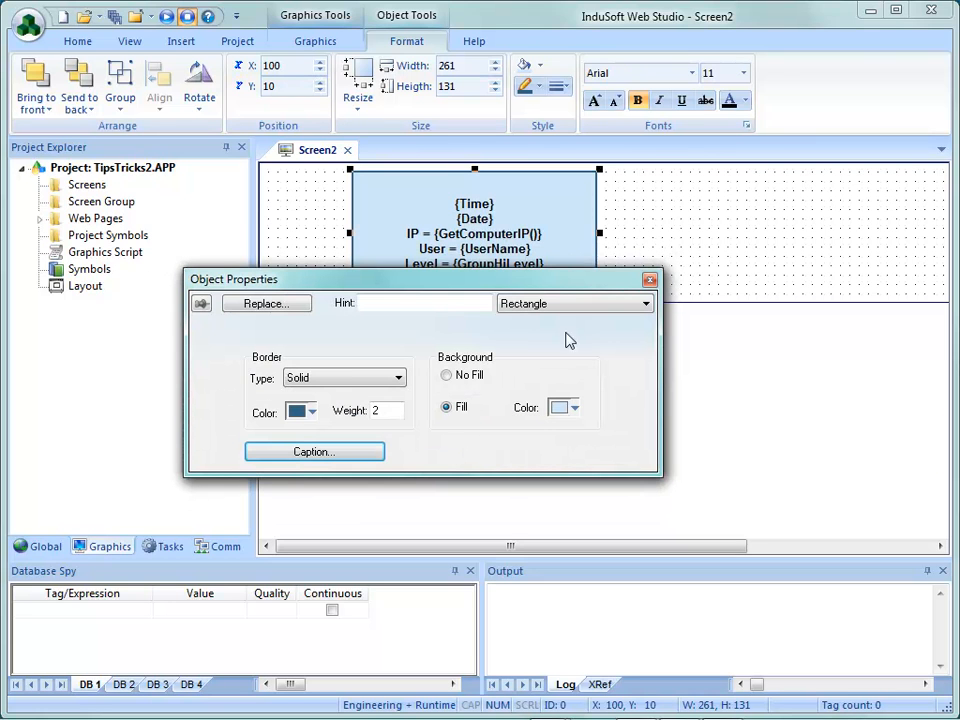
pyautogui.moveTo(484, 280); pyautogui.dragTo(487, 317)
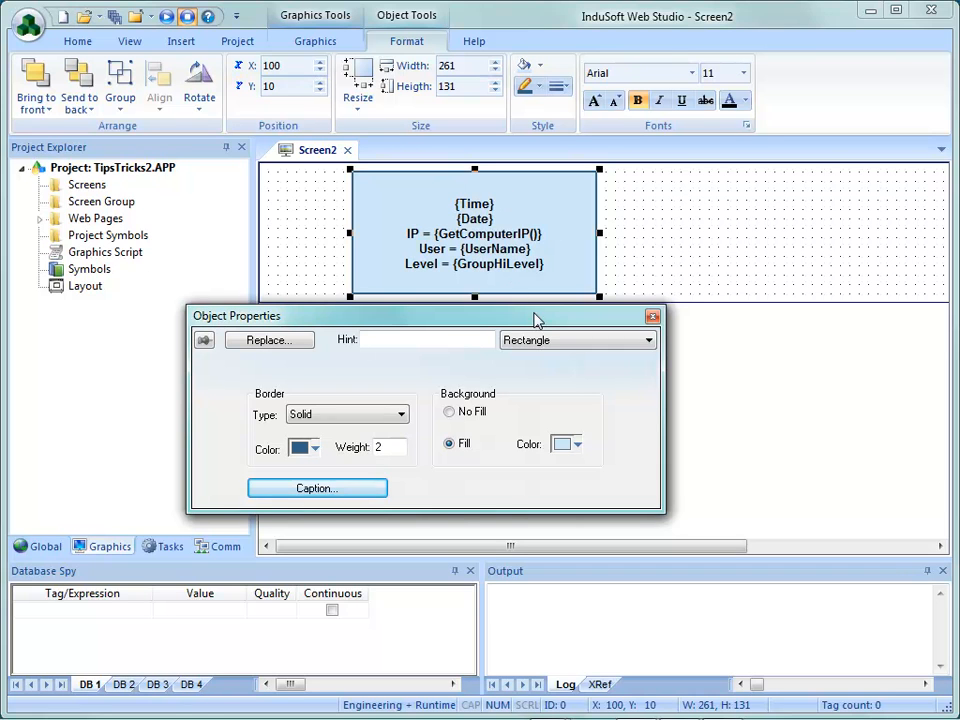
pyautogui.click(652, 316)
# Insert the button_exit symbol from the Buttons system symbols in the header screen's upper-right corner at X 900, Y 10
pyautogui.moveTo(499, 547); pyautogui.dragTo(767, 572)
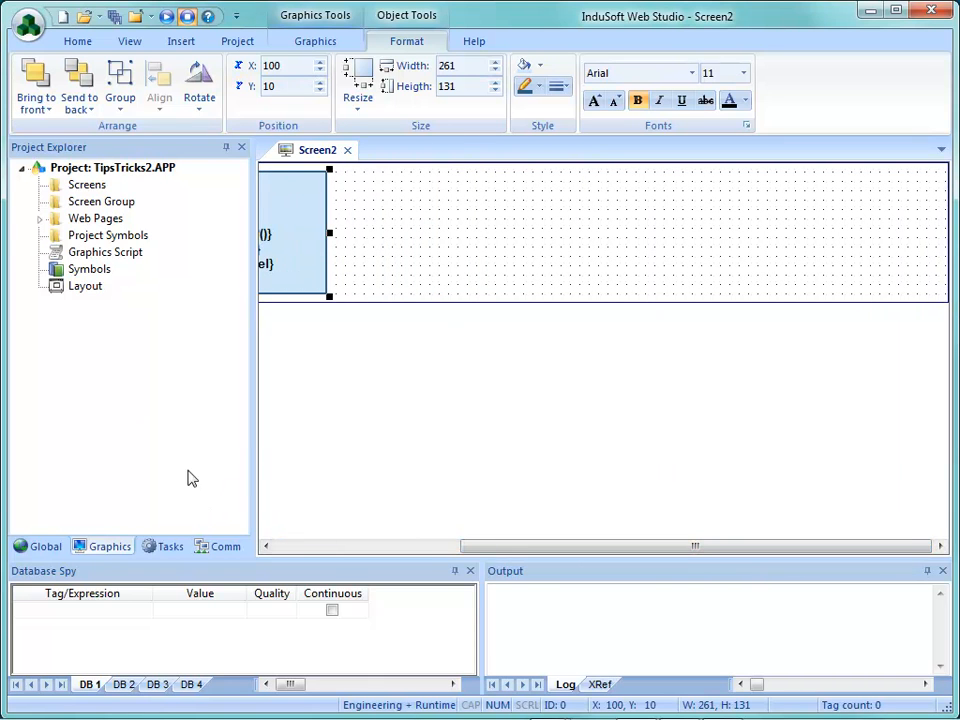
pyautogui.click(90, 270)
pyautogui.doubleClick(90, 270)
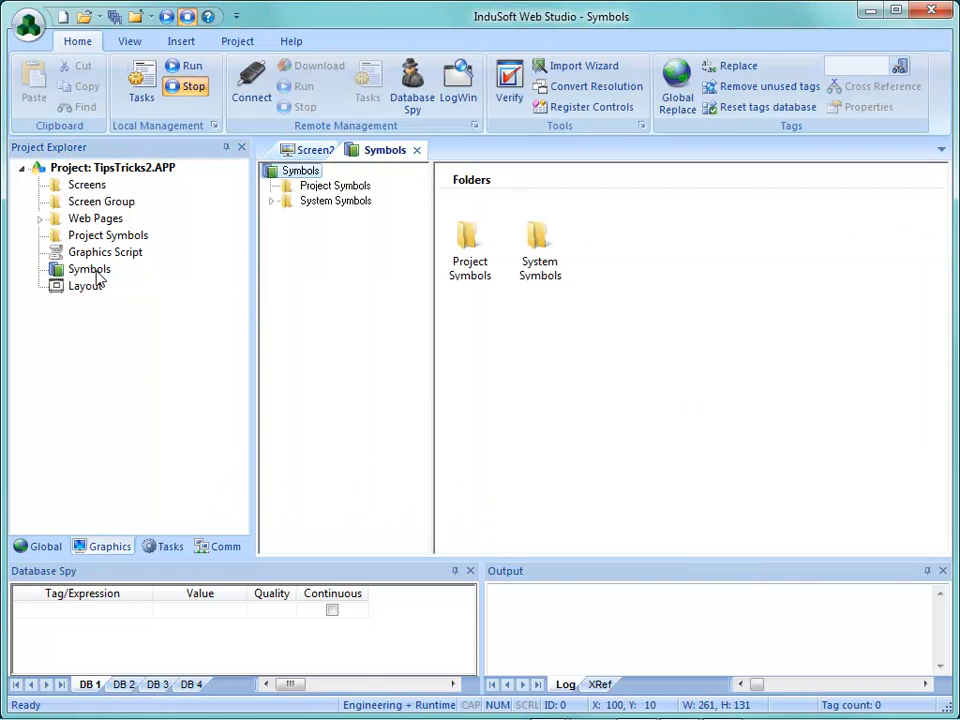
pyautogui.click(273, 202)
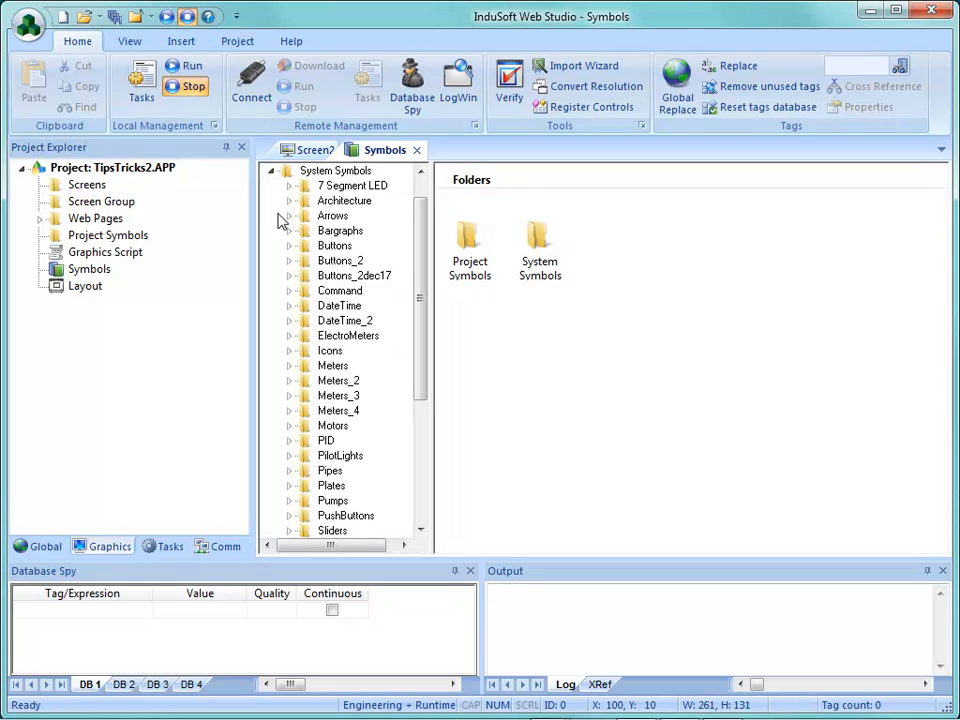
pyautogui.click(330, 247)
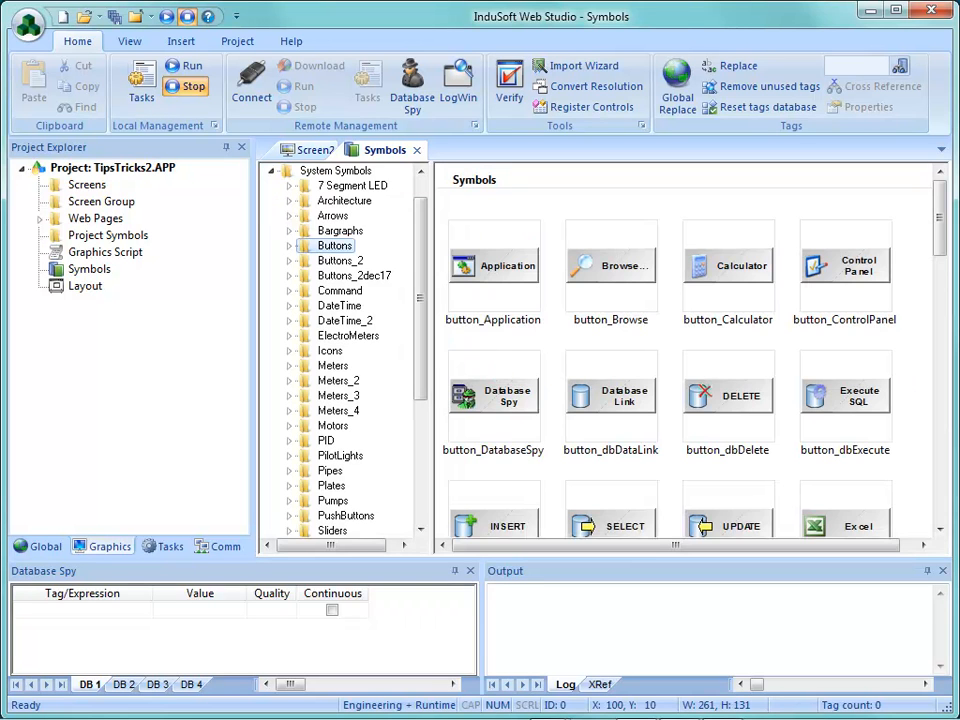
pyautogui.moveTo(944, 245); pyautogui.dragTo(945, 290)
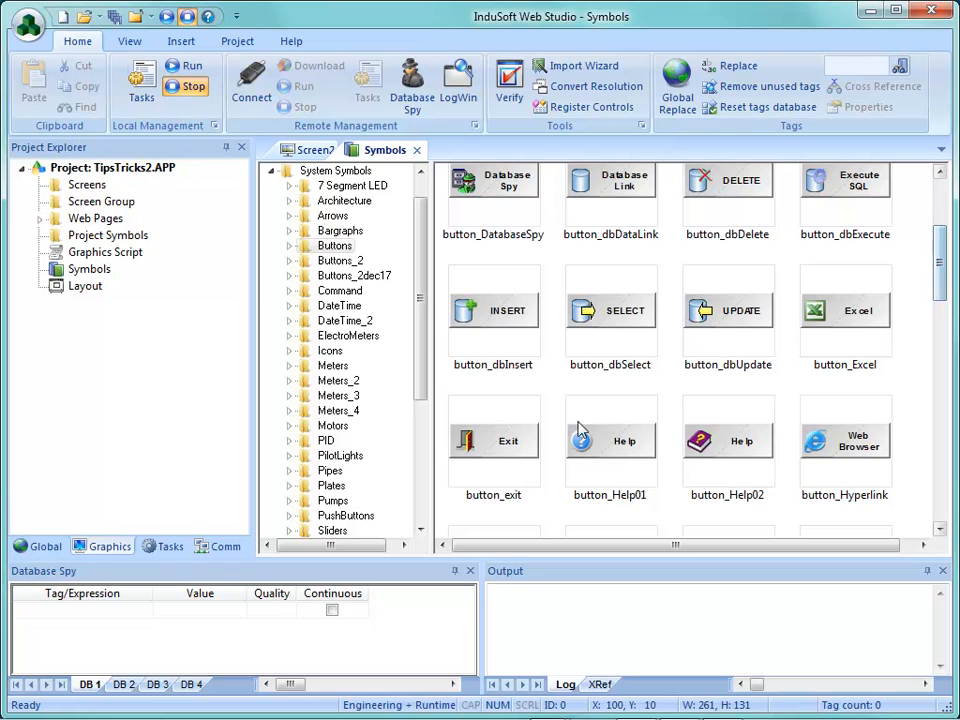
pyautogui.click(522, 447)
pyautogui.doubleClick(522, 447)
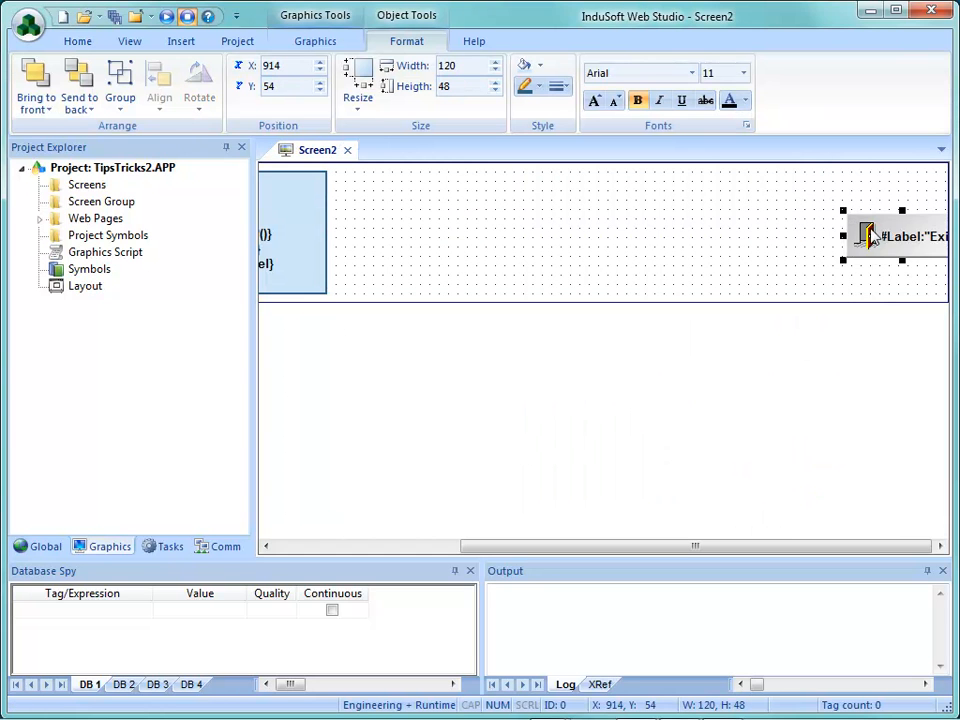
pyautogui.click(871, 207)
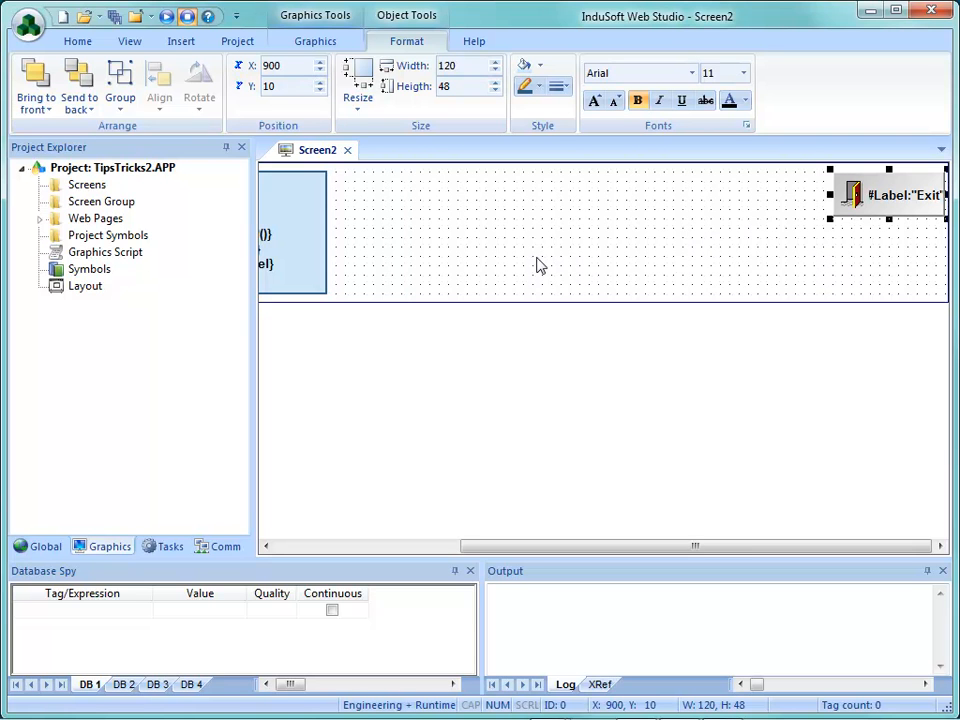
# Insert the button_logon02 symbol from the Buttons system symbols below the Exit button, at X 900, Y 70
pyautogui.doubleClick(56, 270)
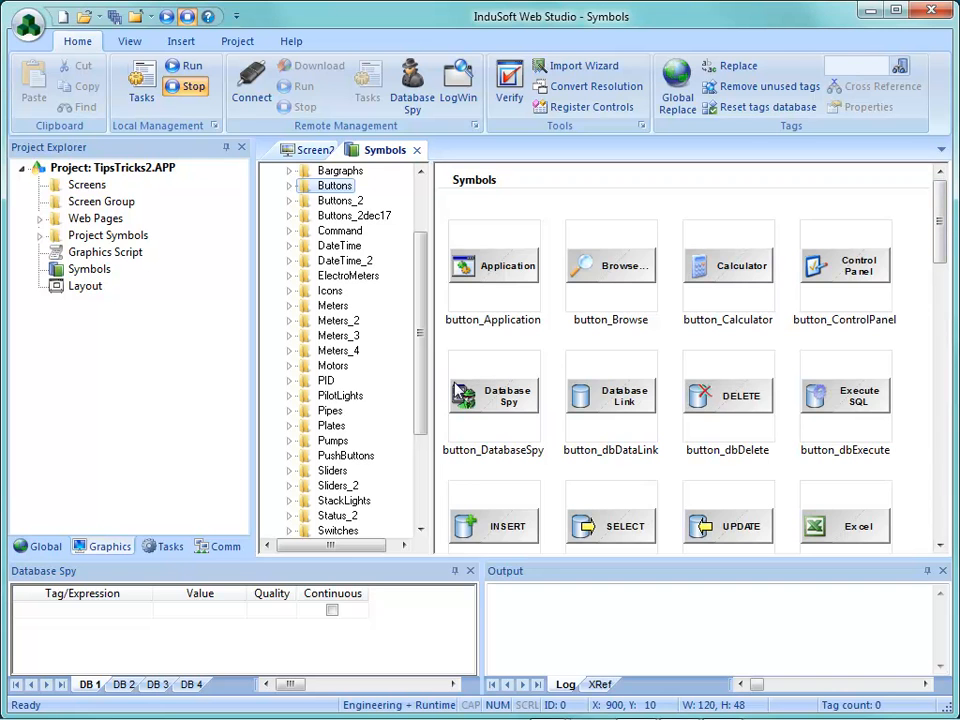
pyautogui.moveTo(943, 225); pyautogui.dragTo(945, 306)
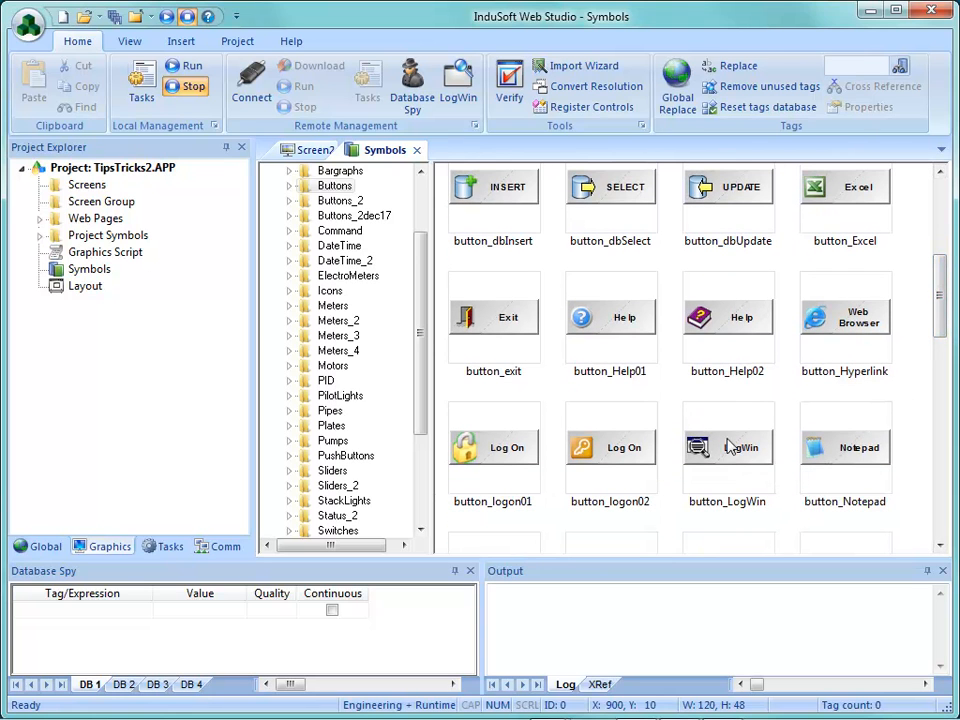
pyautogui.moveTo(939, 330); pyautogui.dragTo(937, 373)
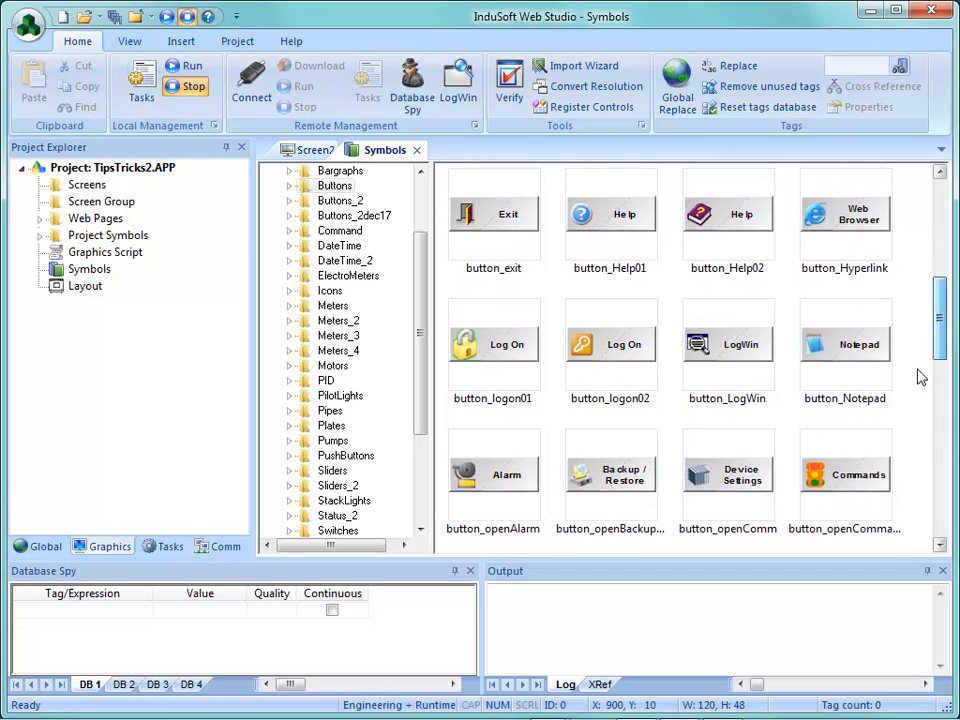
pyautogui.doubleClick(620, 362)
pyautogui.moveTo(750, 265); pyautogui.dragTo(888, 259)
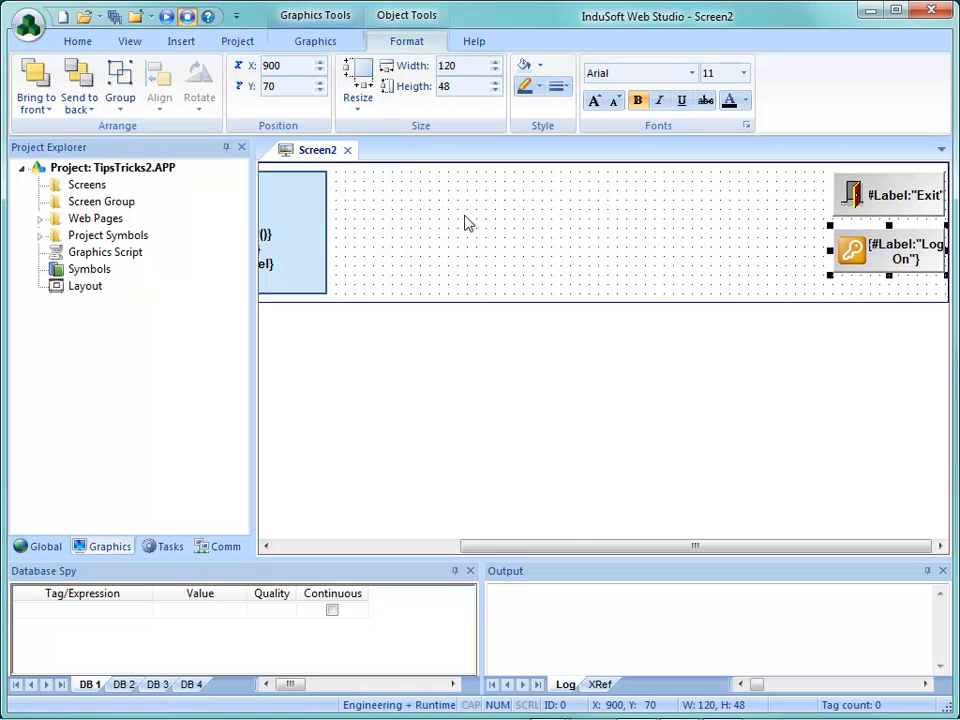
# Close the header screen and save it under the file name Header
pyautogui.moveTo(549, 548); pyautogui.dragTo(353, 548)
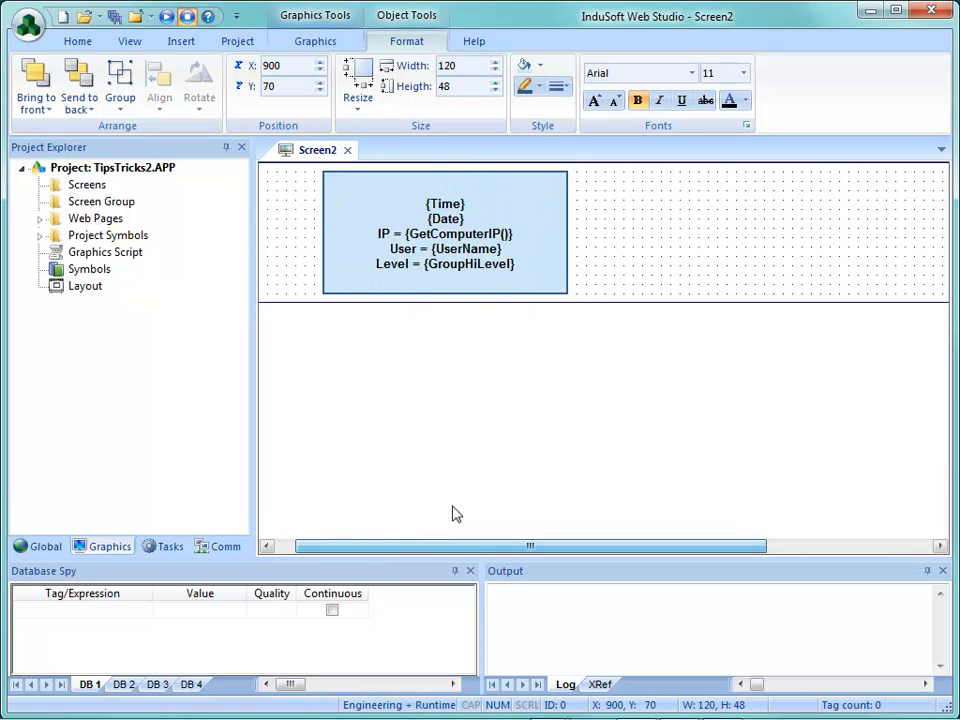
pyautogui.click(348, 151)
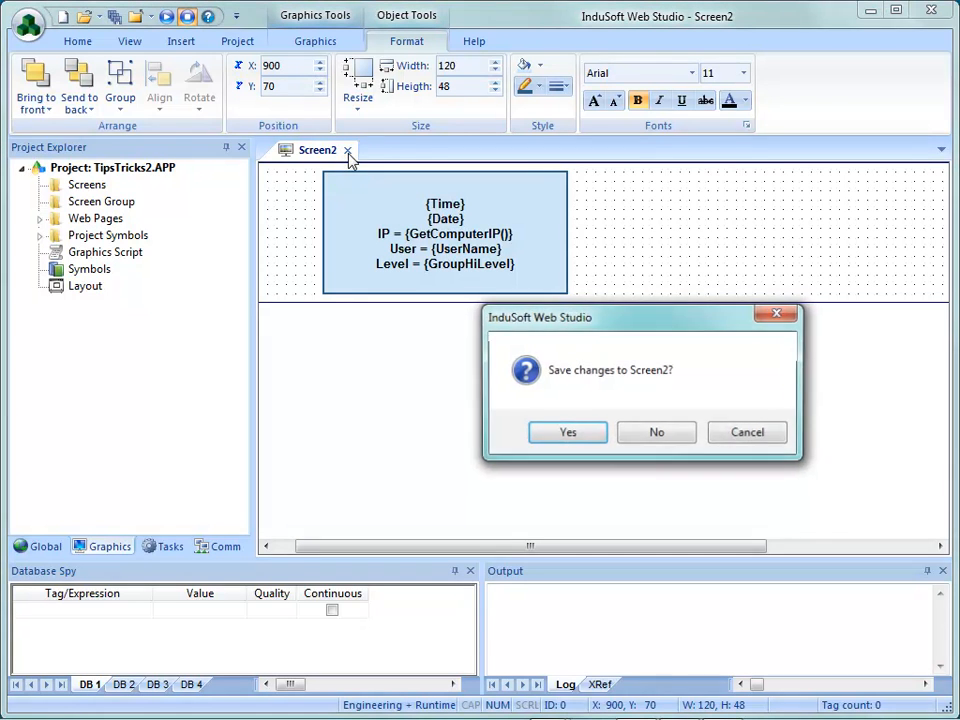
pyautogui.click(574, 437)
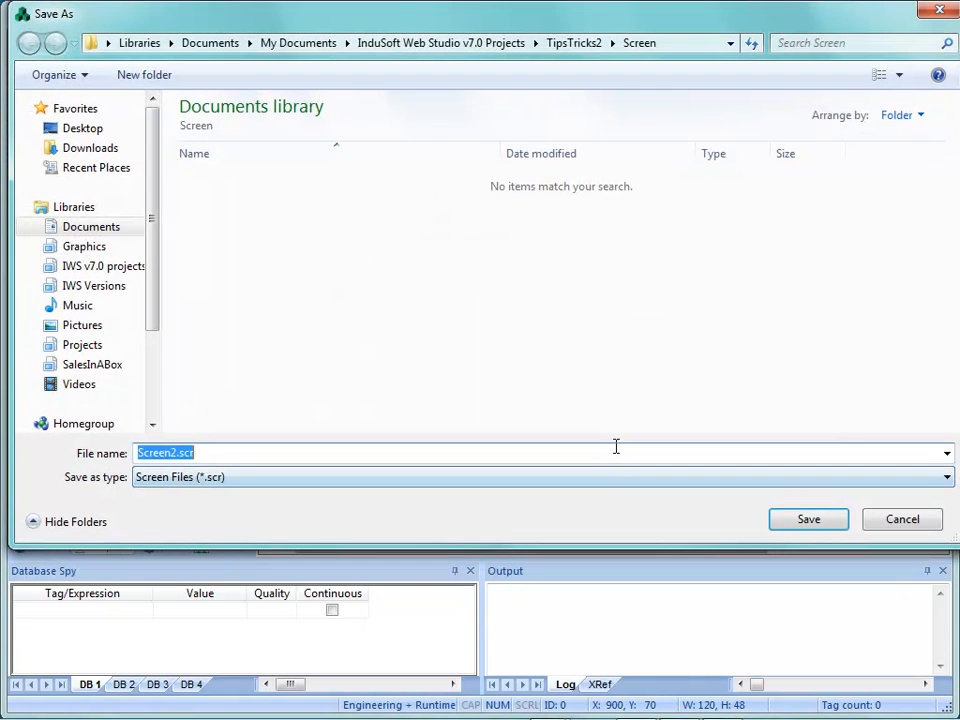
pyautogui.write('N')
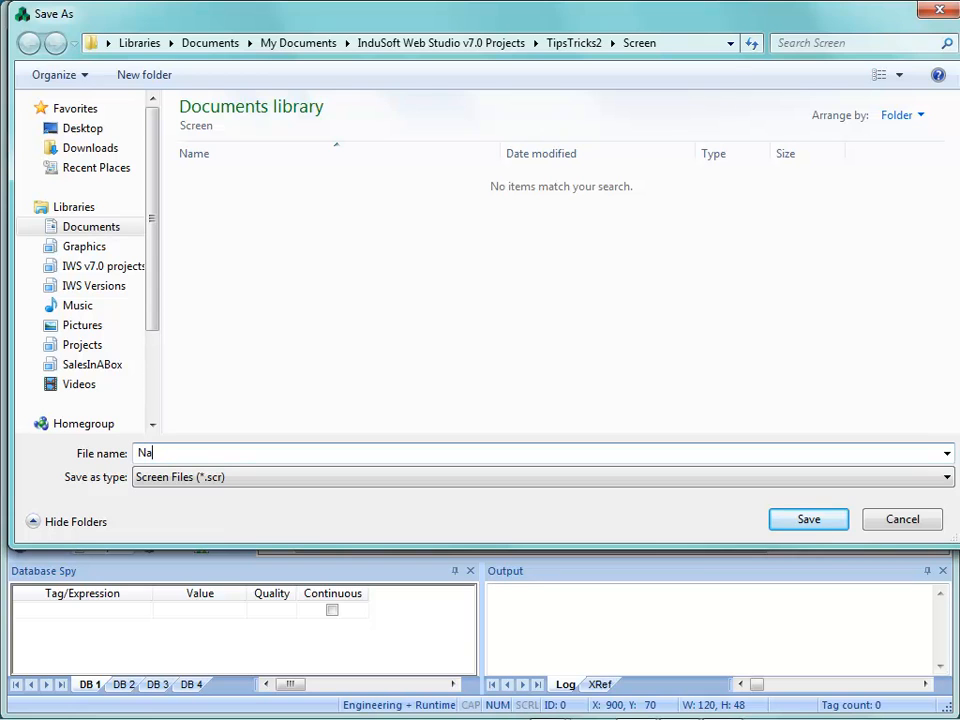
pyautogui.press('BackSpace')
pyautogui.write('Header')
pyautogui.click(805, 519)
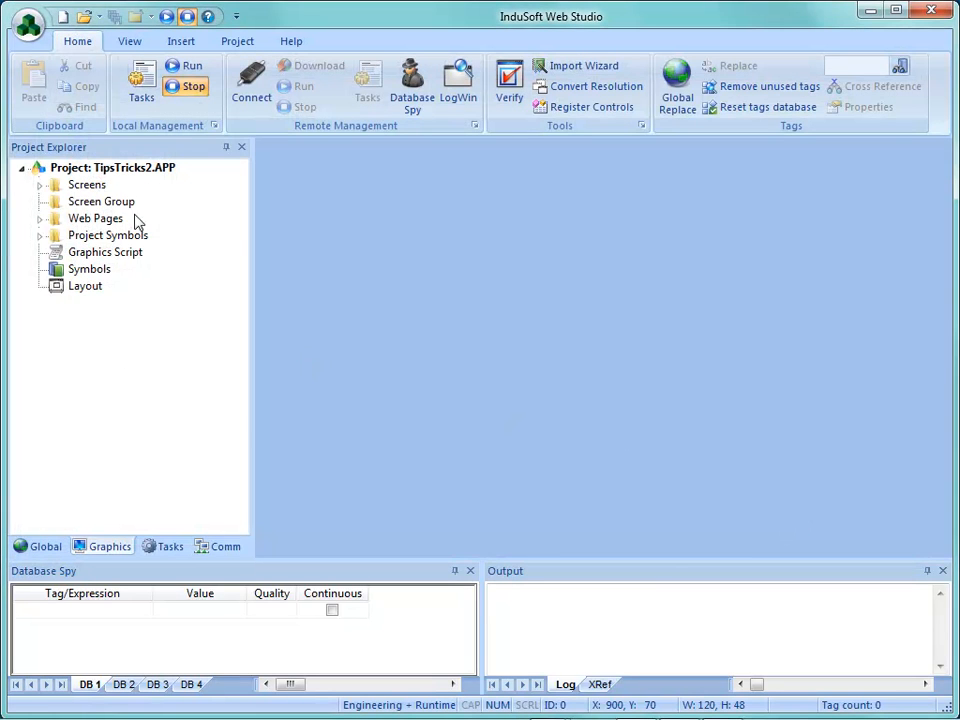
# Insert a new screen with width 150, height 618 and top location 150
pyautogui.rightClick(80, 190)
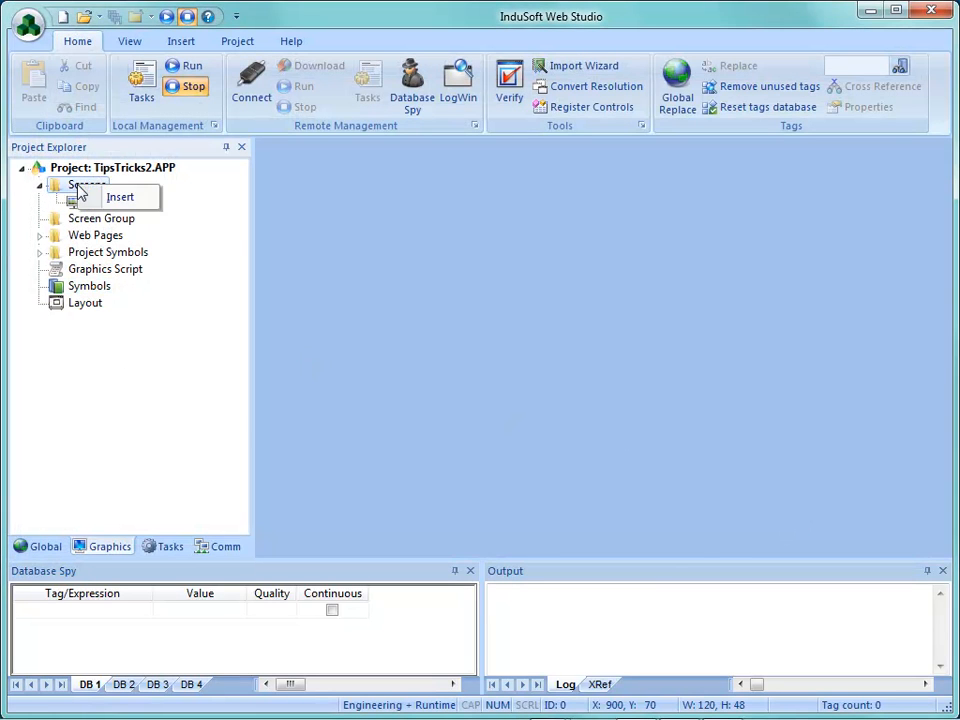
pyautogui.click(114, 197)
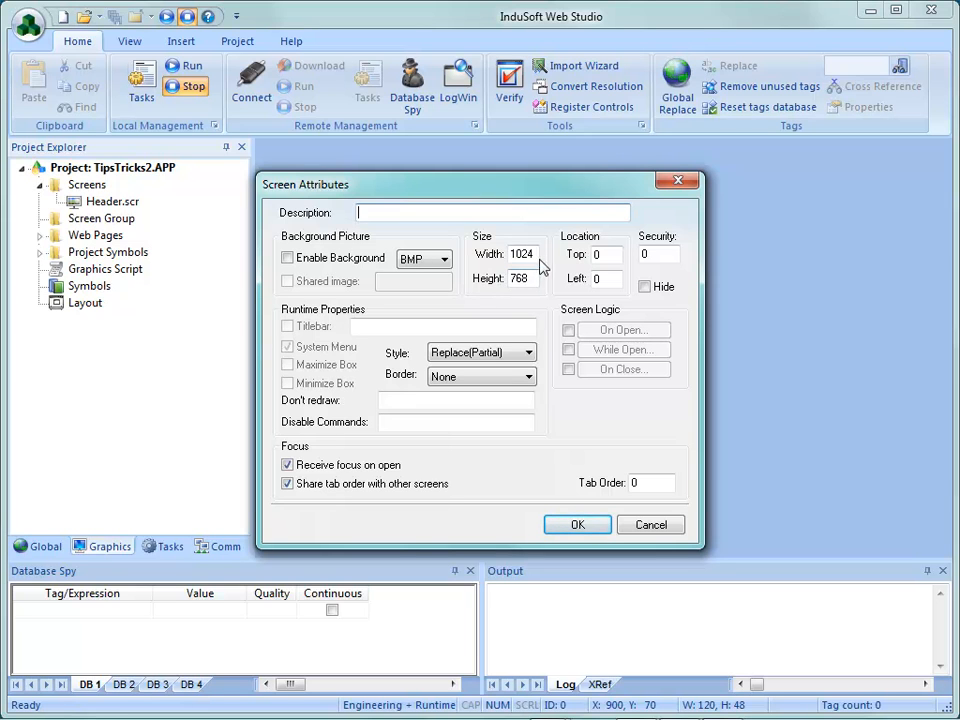
pyautogui.doubleClick(525, 254)
pyautogui.write('150')
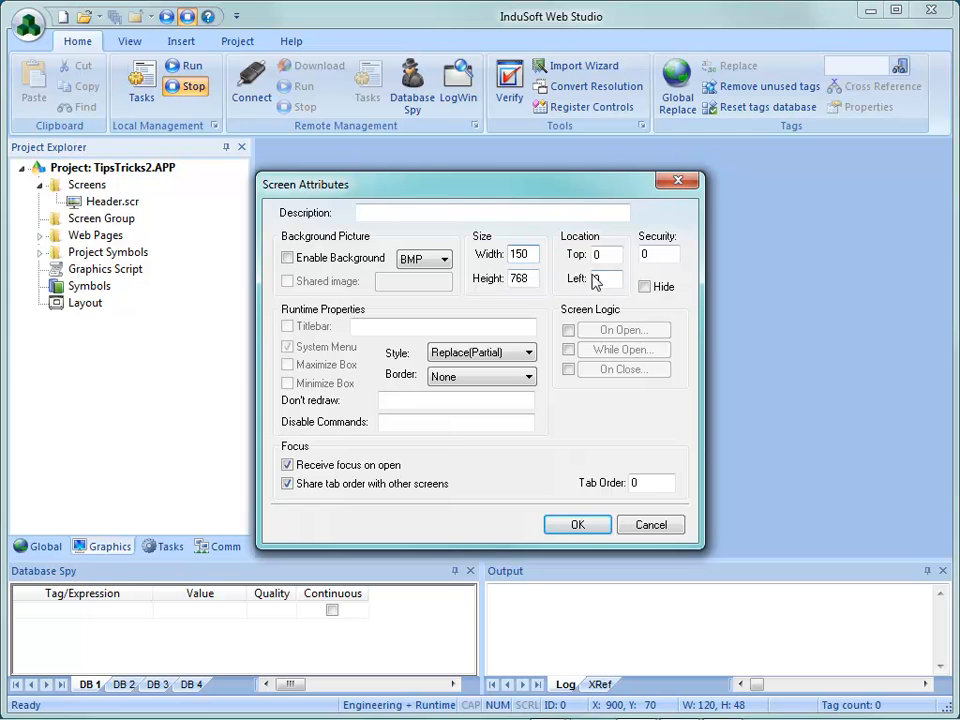
pyautogui.click(530, 278)
pyautogui.press('BackSpace')
pyautogui.press('BackSpace')
pyautogui.write('618')
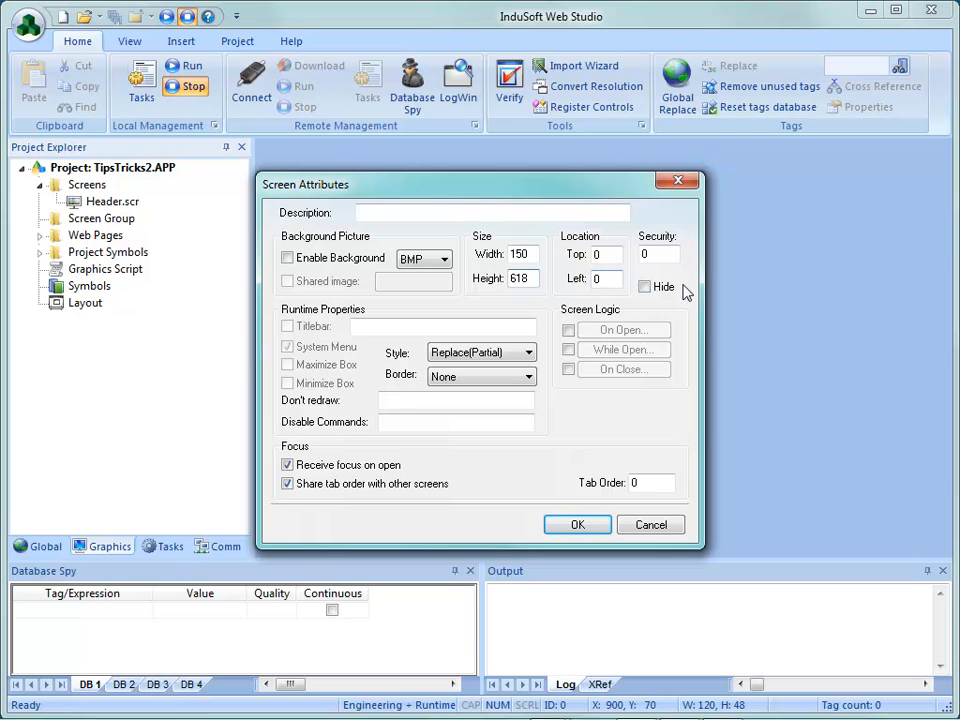
pyautogui.doubleClick(601, 254)
pyautogui.write('150')
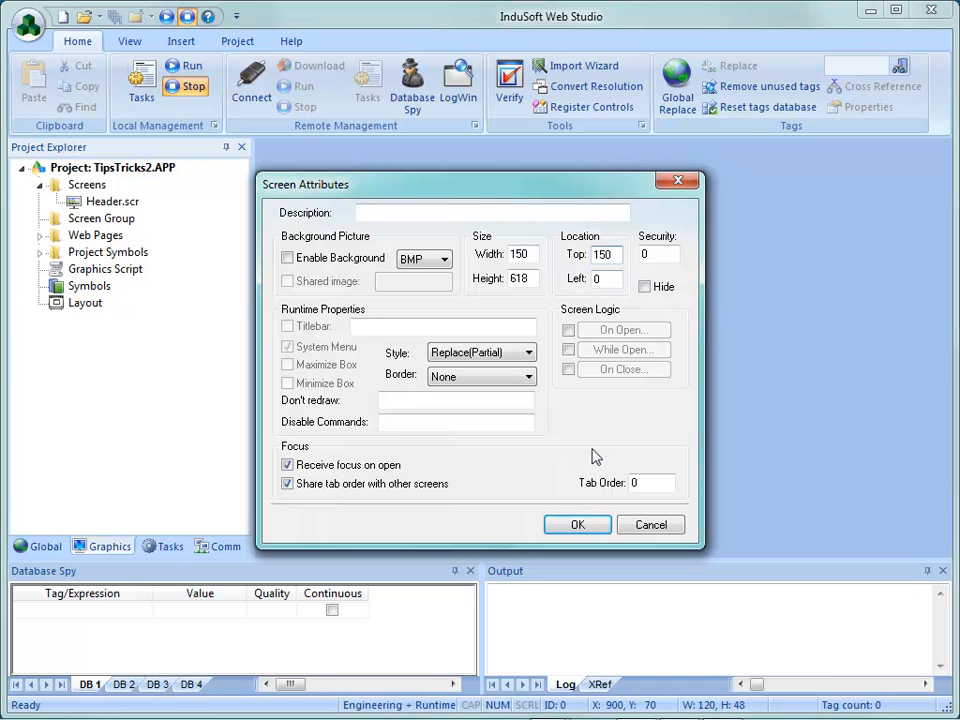
pyautogui.click(580, 527)
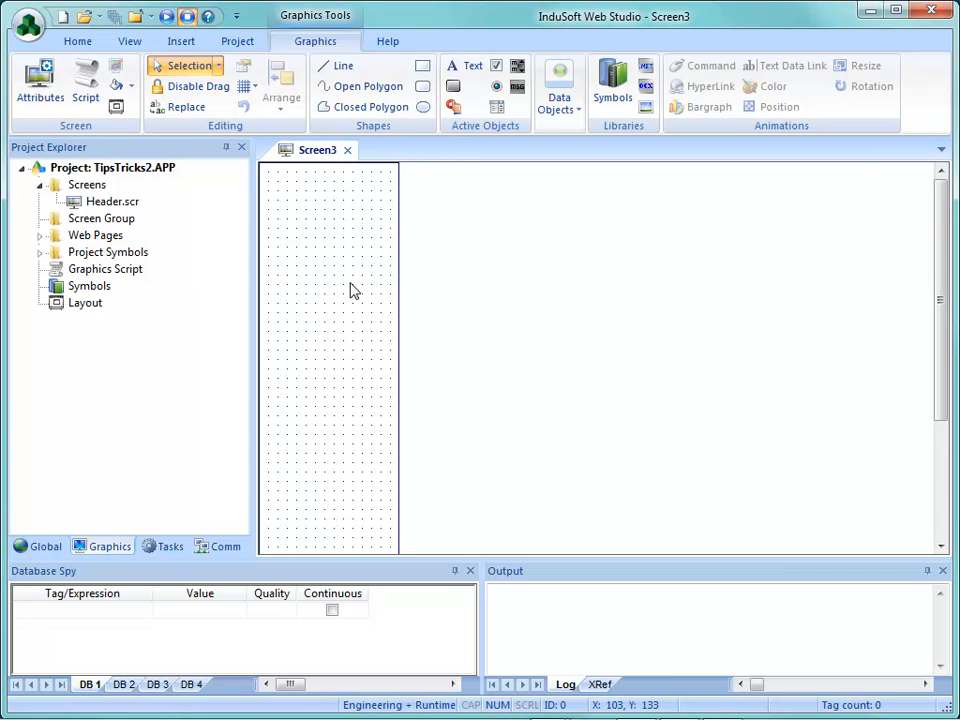
# Draw a button about 131 x 41 at X 10, Y 10 on the new screen and caption it Main
pyautogui.click(453, 86)
pyautogui.moveTo(266, 172); pyautogui.dragTo(390, 210)
pyautogui.doubleClick(360, 208)
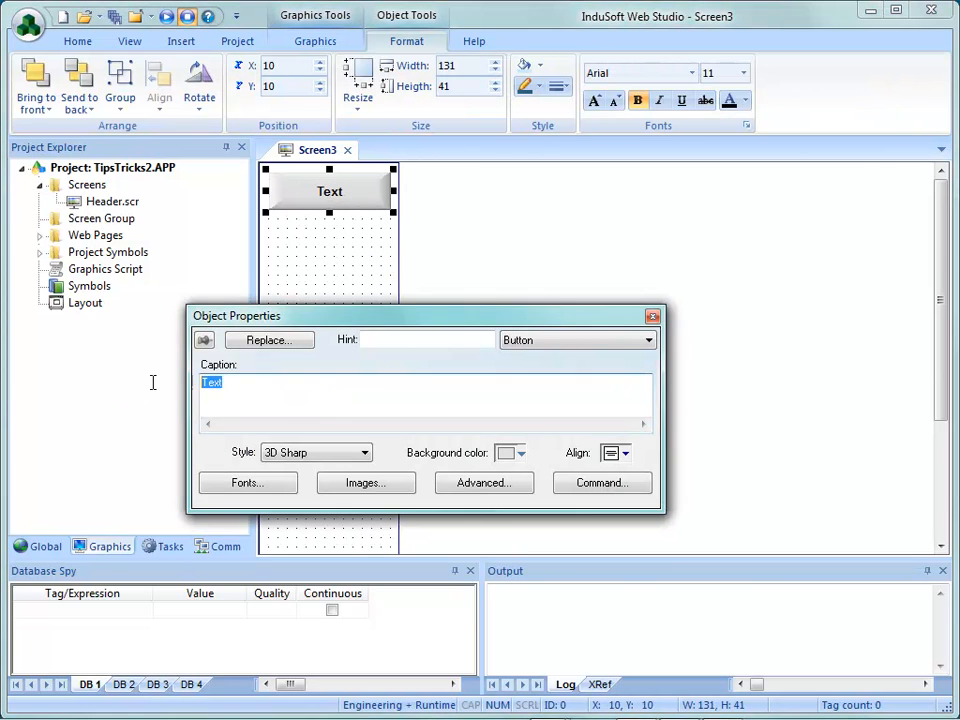
pyautogui.write('Main')
# Set the Main button's On Down command type to Open Screen, leave the screen name empty and close the object properties
pyautogui.click(583, 484)
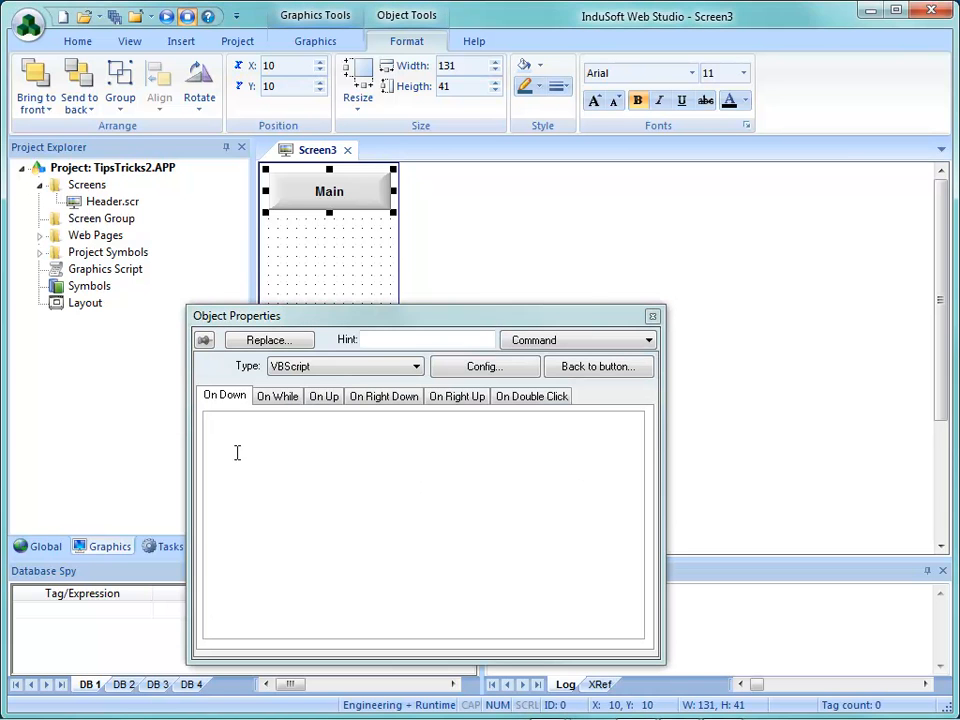
pyautogui.click(300, 366)
pyautogui.click(321, 406)
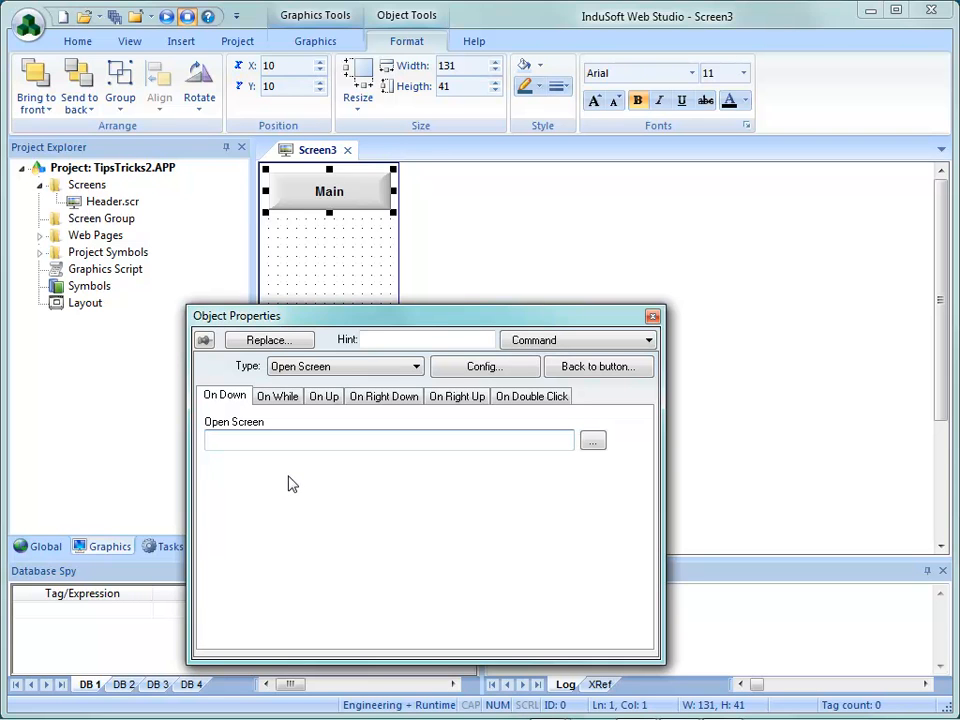
pyautogui.click(540, 264)
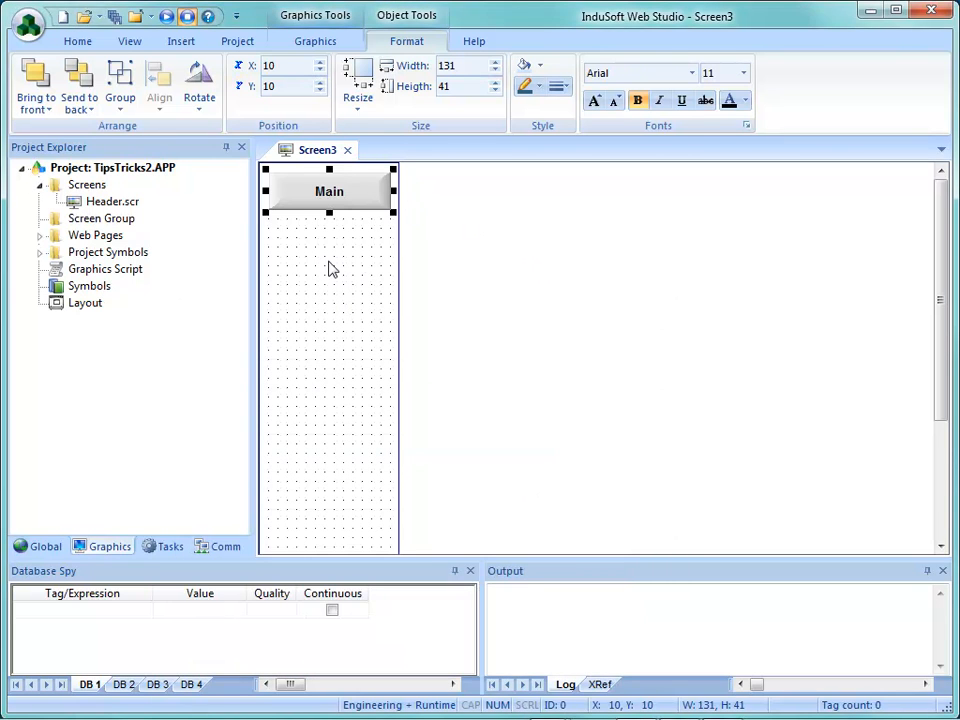
# Close the screen holding the Main button and save it as Navigation
pyautogui.click(348, 150)
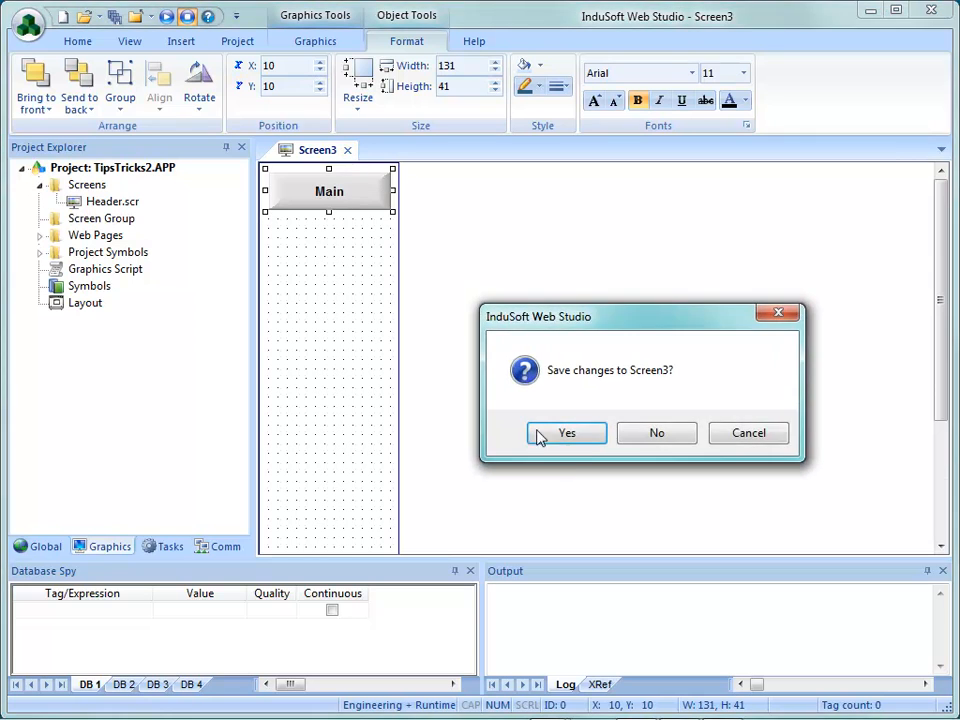
pyautogui.click(591, 449)
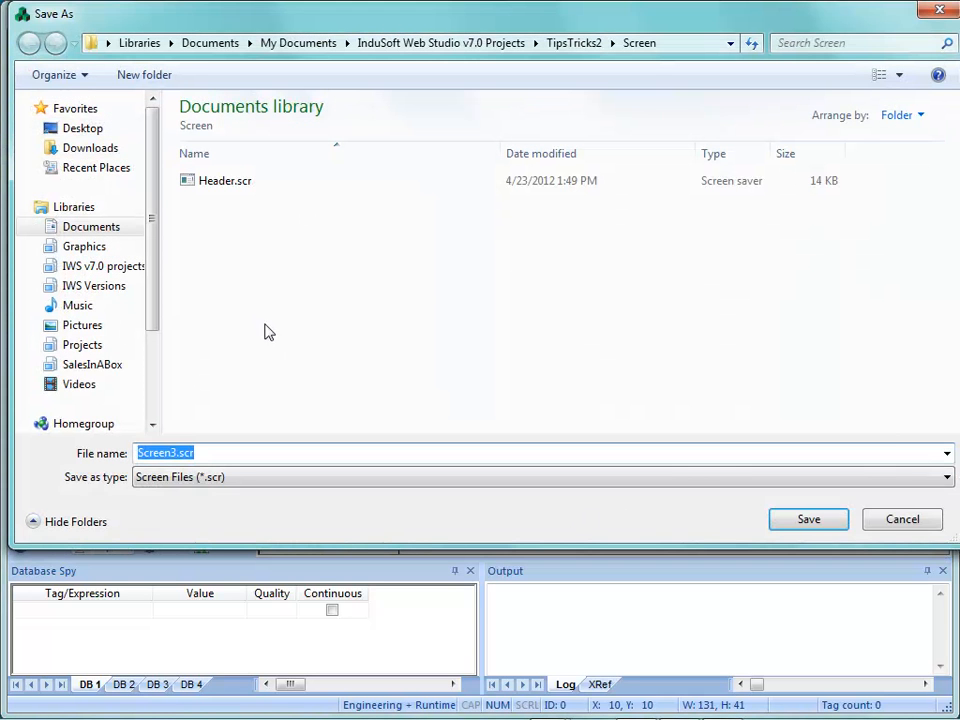
pyautogui.write('Navi')
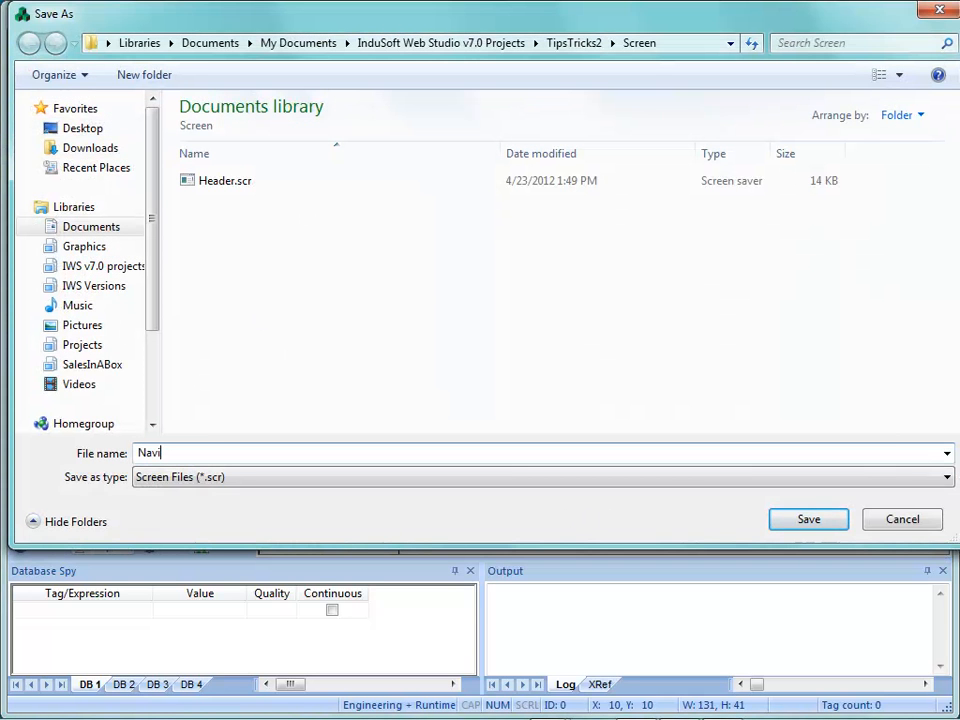
pyautogui.write('gation')
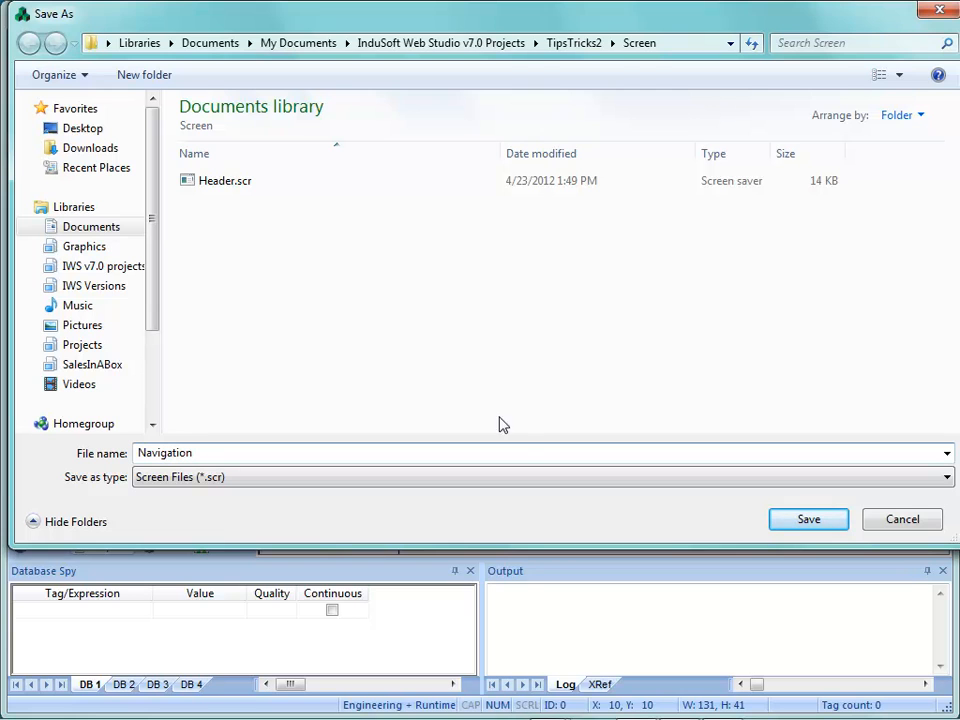
pyautogui.click(792, 518)
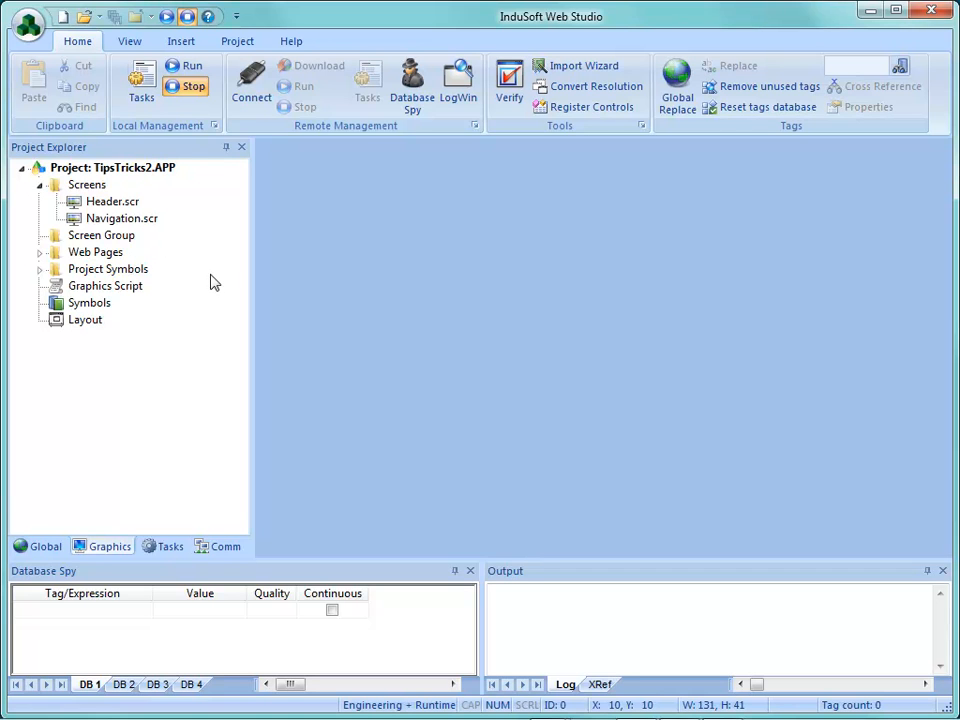
# Insert another new screen with width 874, height 618, top location 150 and left location 150
pyautogui.rightClick(85, 188)
pyautogui.click(140, 209)
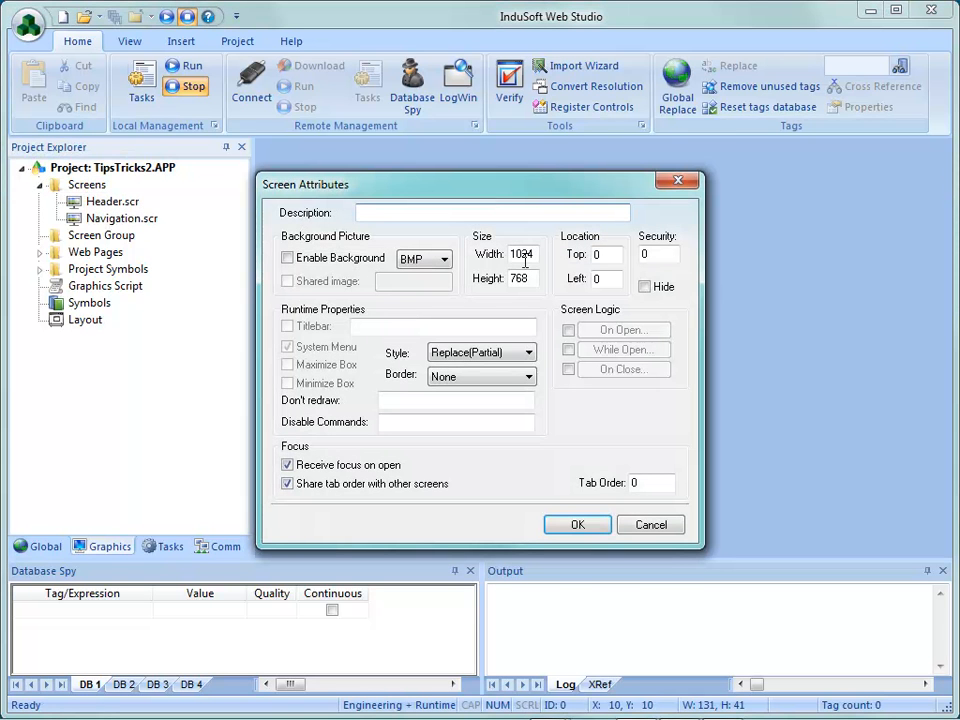
pyautogui.moveTo(537, 255); pyautogui.dragTo(474, 250)
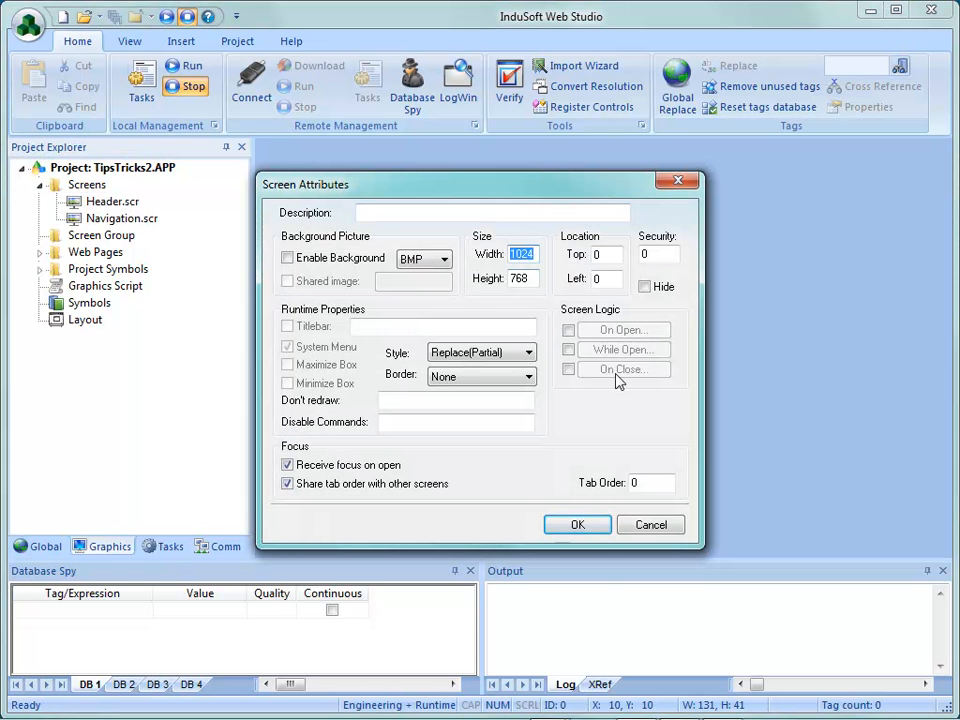
pyautogui.write('874')
pyautogui.moveTo(537, 279); pyautogui.dragTo(508, 278)
pyautogui.write('6')
pyautogui.moveTo(609, 256); pyautogui.dragTo(497, 255)
pyautogui.write('150')
pyautogui.moveTo(609, 278); pyautogui.dragTo(590, 279)
pyautogui.write('15')
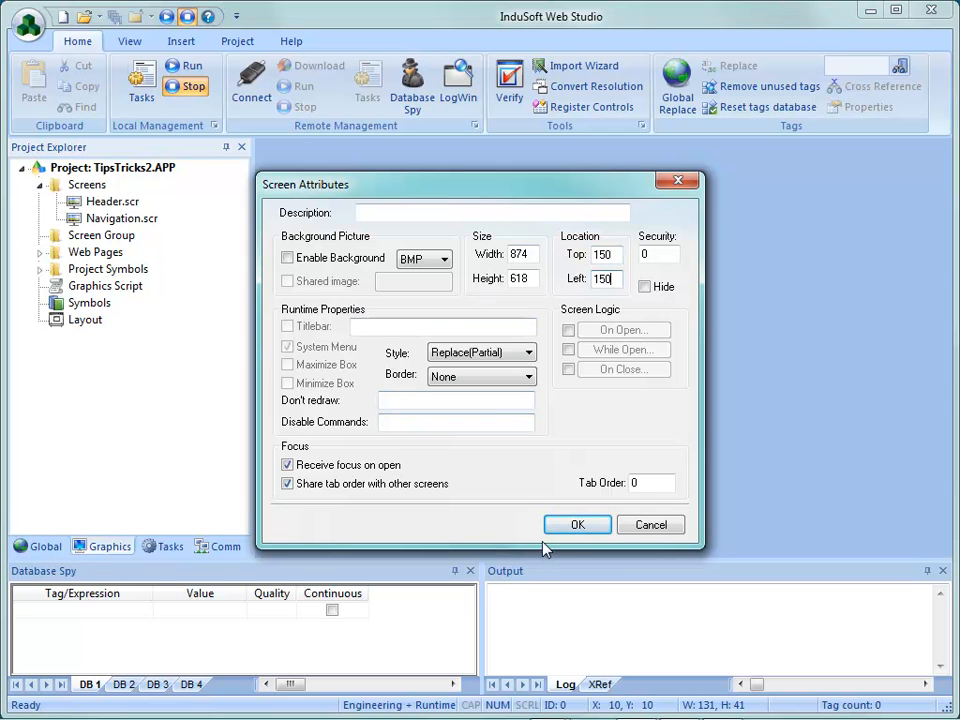
pyautogui.click(584, 529)
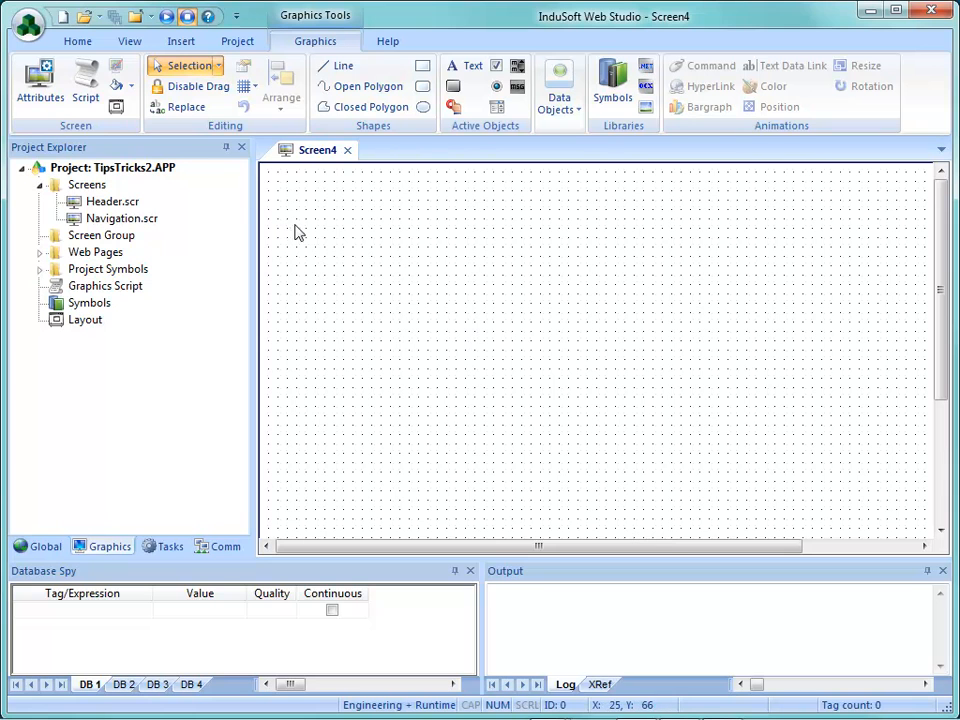
# Fill the 874 x 618 screen's background with a light blue theme color
pyautogui.rightClick(449, 240)
pyautogui.click(531, 427)
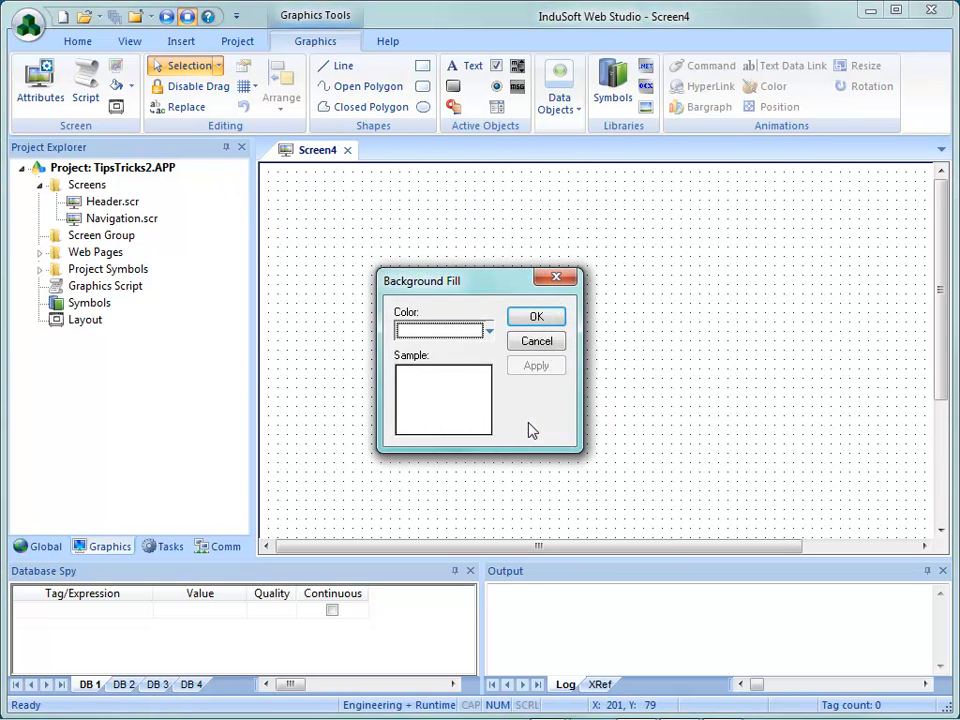
pyautogui.click(489, 334)
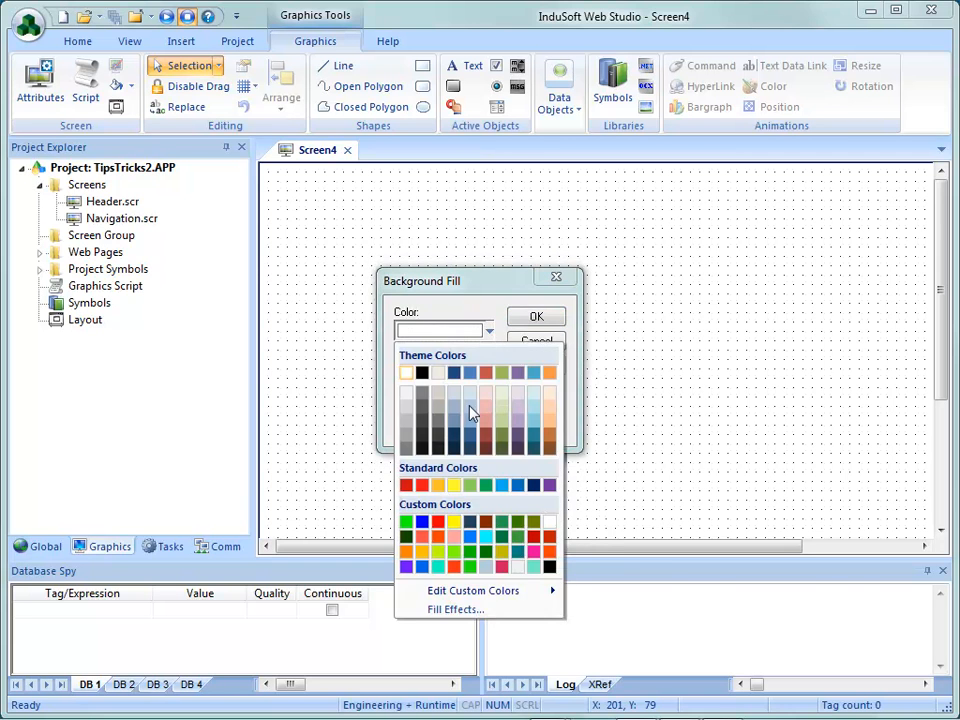
pyautogui.click(472, 405)
pyautogui.click(536, 316)
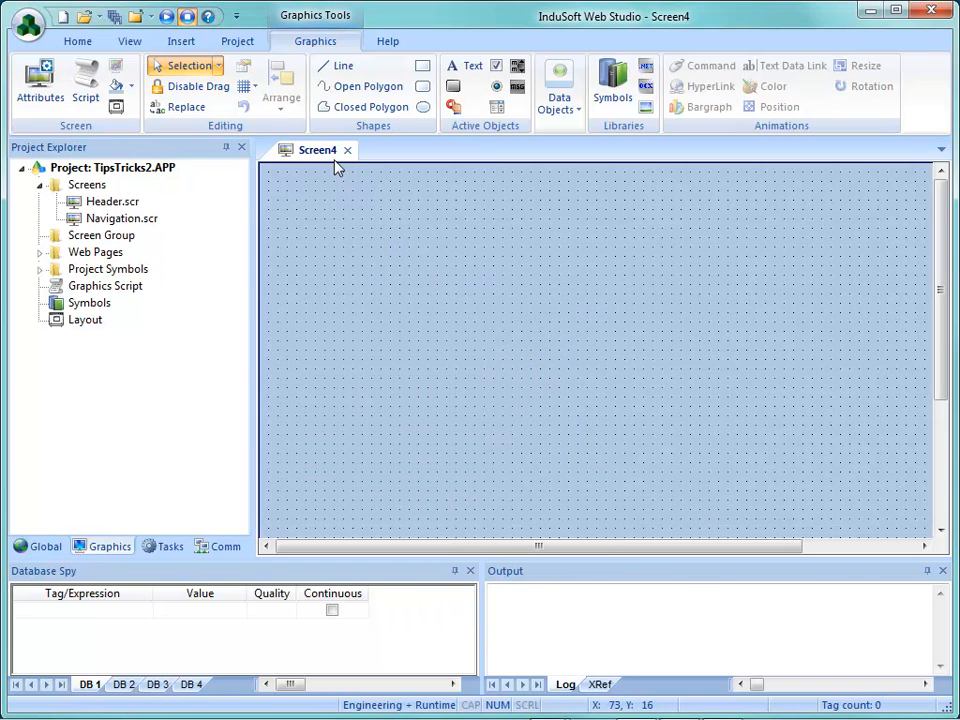
# Close the blue screen, saving it as Template, and select Template.scr among the project's screens
pyautogui.click(347, 150)
pyautogui.click(566, 433)
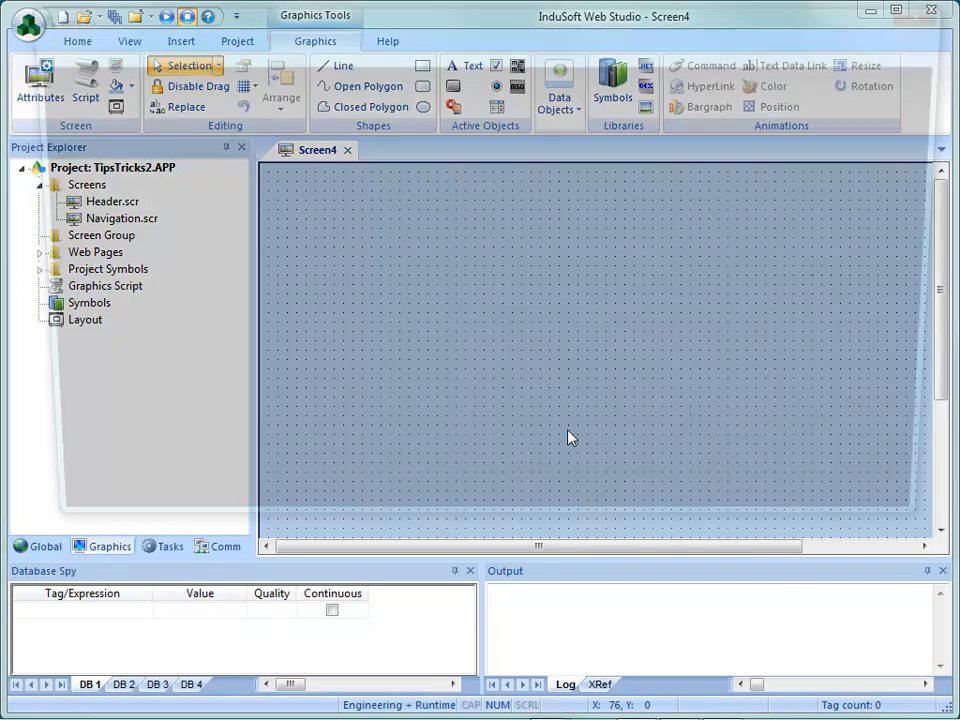
pyautogui.write('Templa')
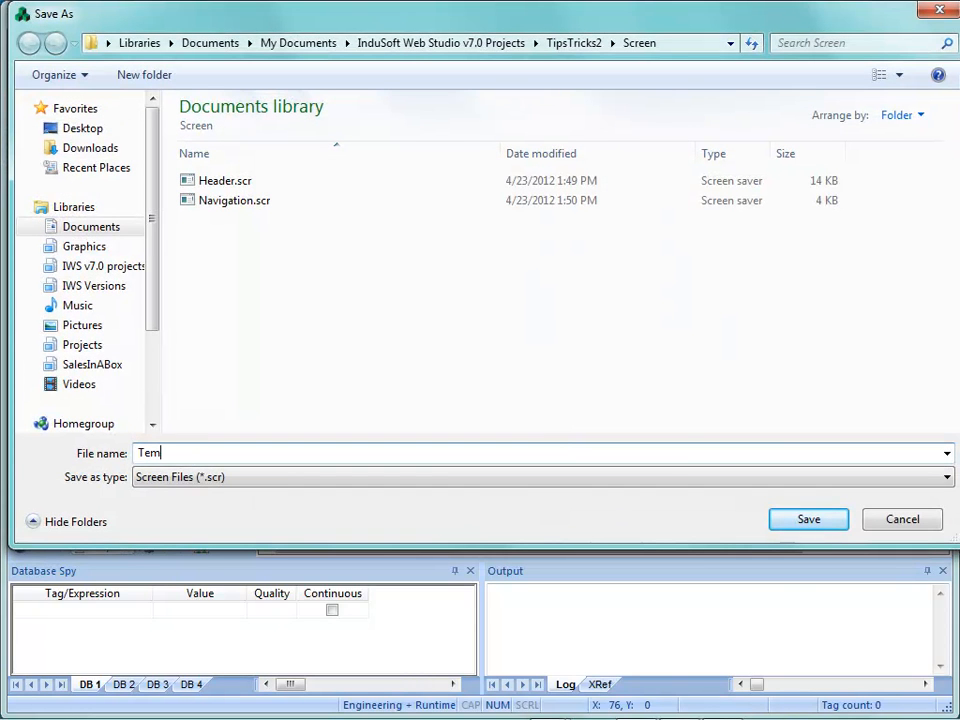
pyautogui.press('Return')
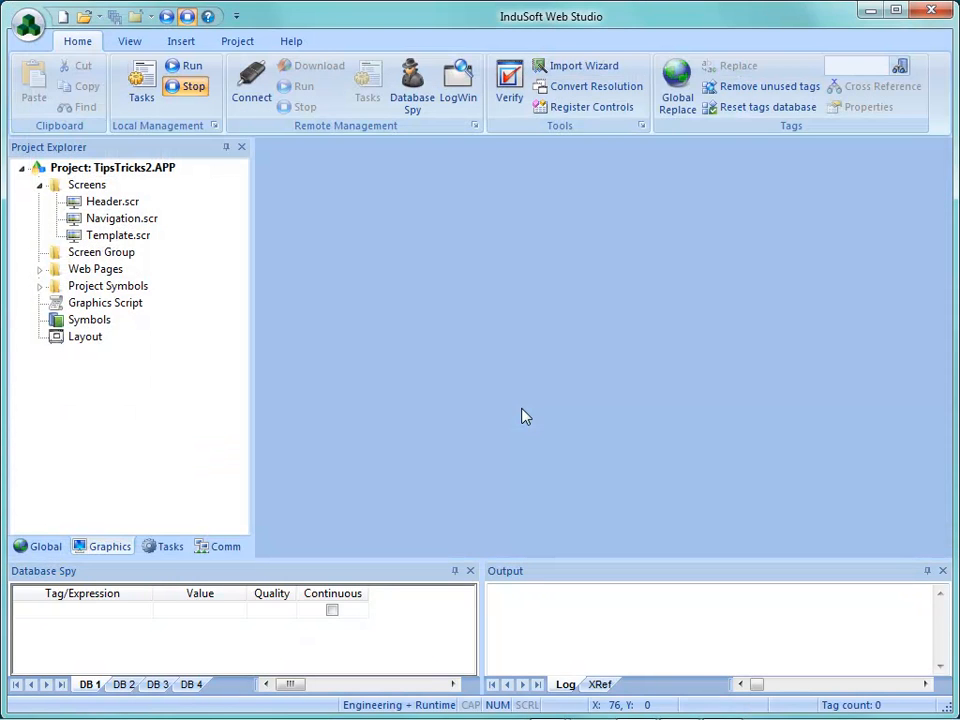
pyautogui.click(118, 235)
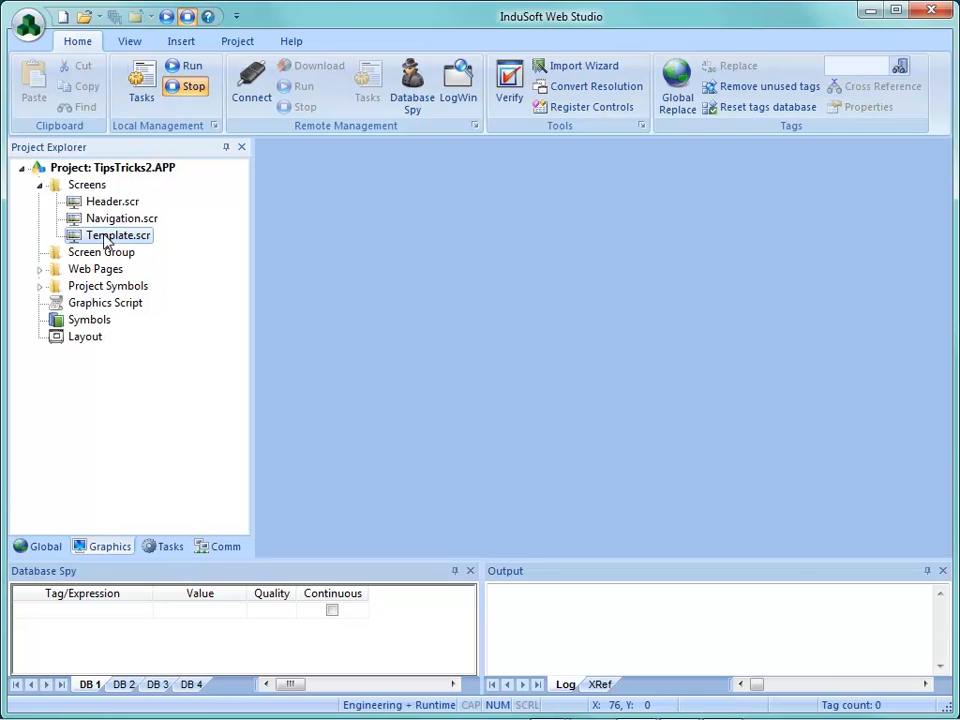
# Open Template.scr, save a copy of it as Main, and close the new screen
pyautogui.doubleClick(120, 235)
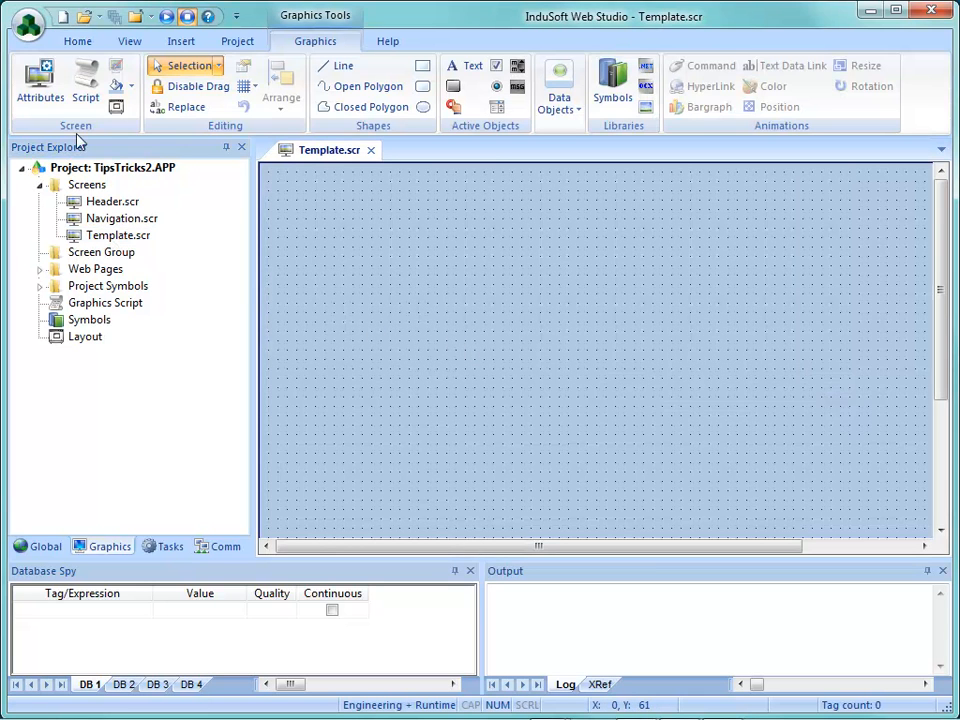
pyautogui.click(27, 26)
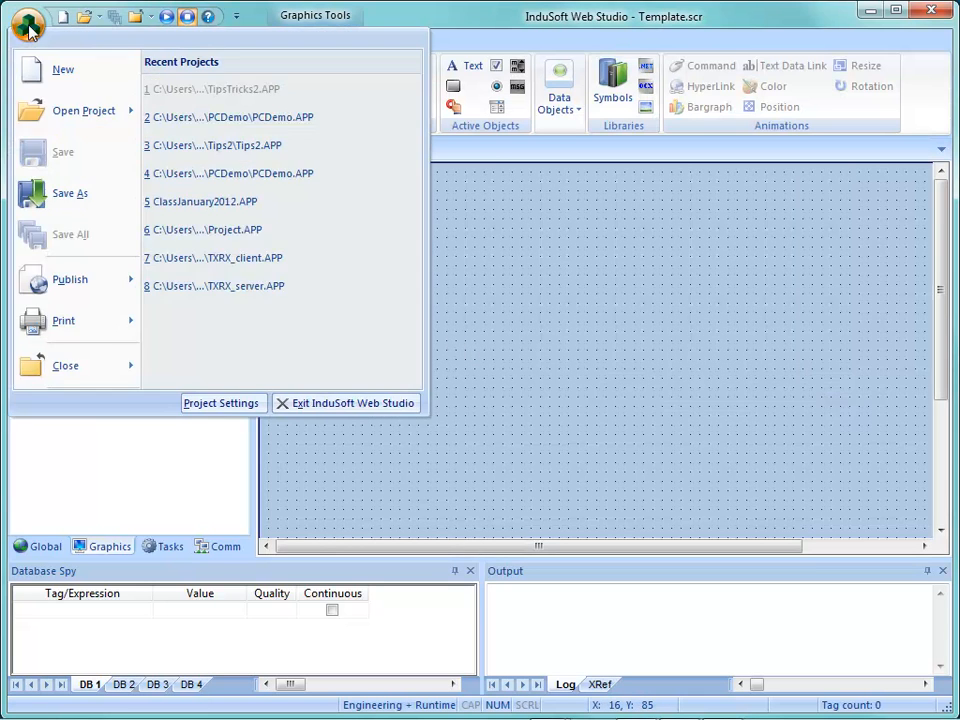
pyautogui.click(64, 195)
pyautogui.write('Main')
pyautogui.press('Return')
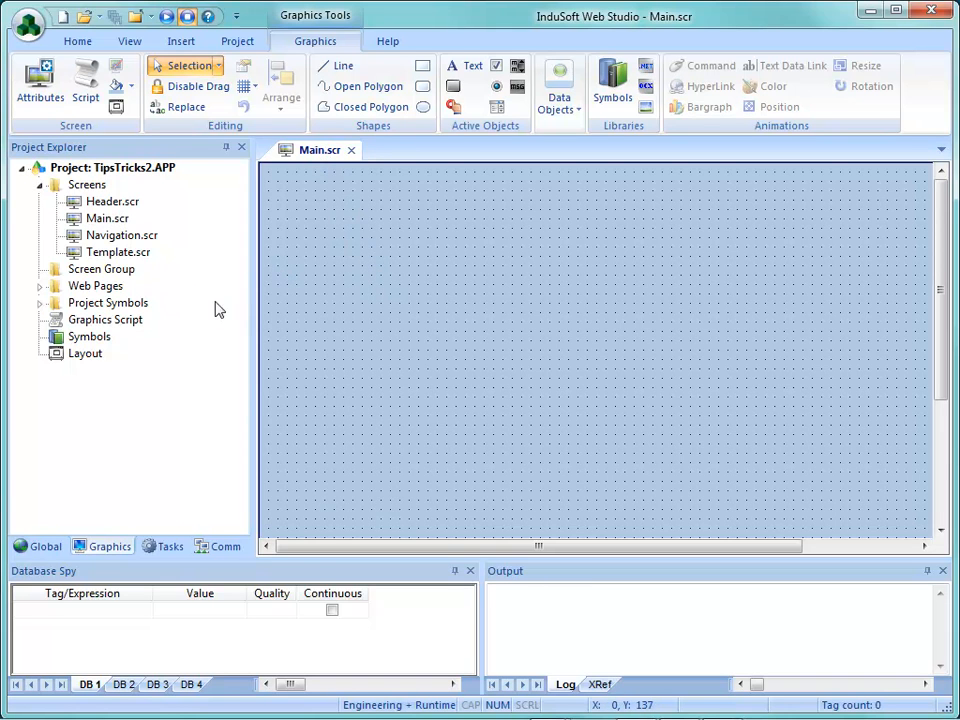
pyautogui.click(351, 150)
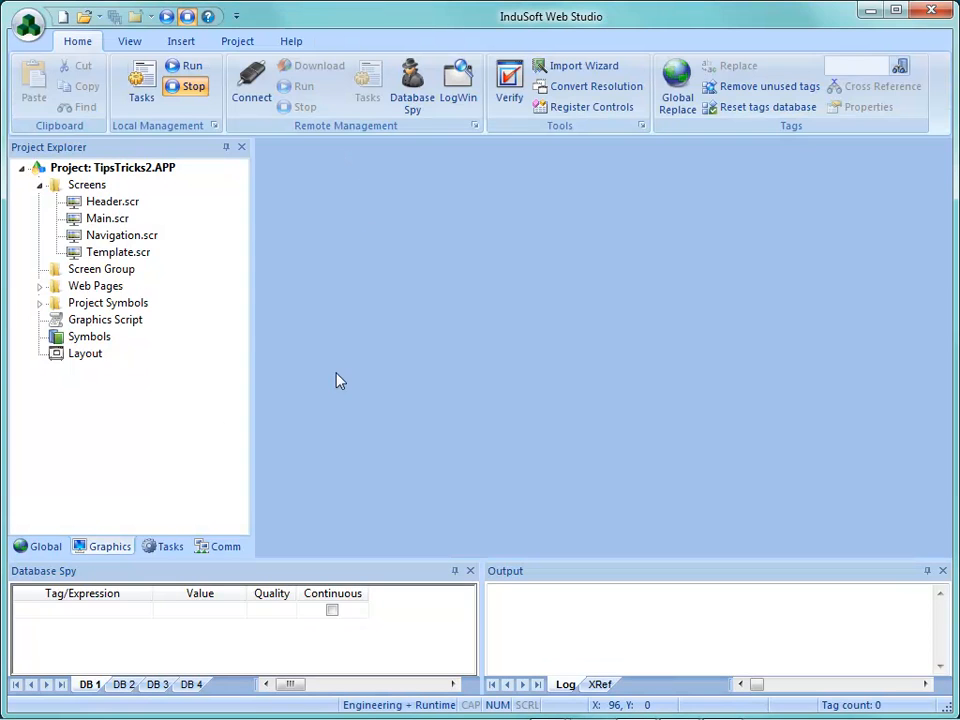
# Insert a screen group named Startup containing HEADER.SCR, MAIN.SCR and NAVIGATION.SCR
pyautogui.click(92, 271)
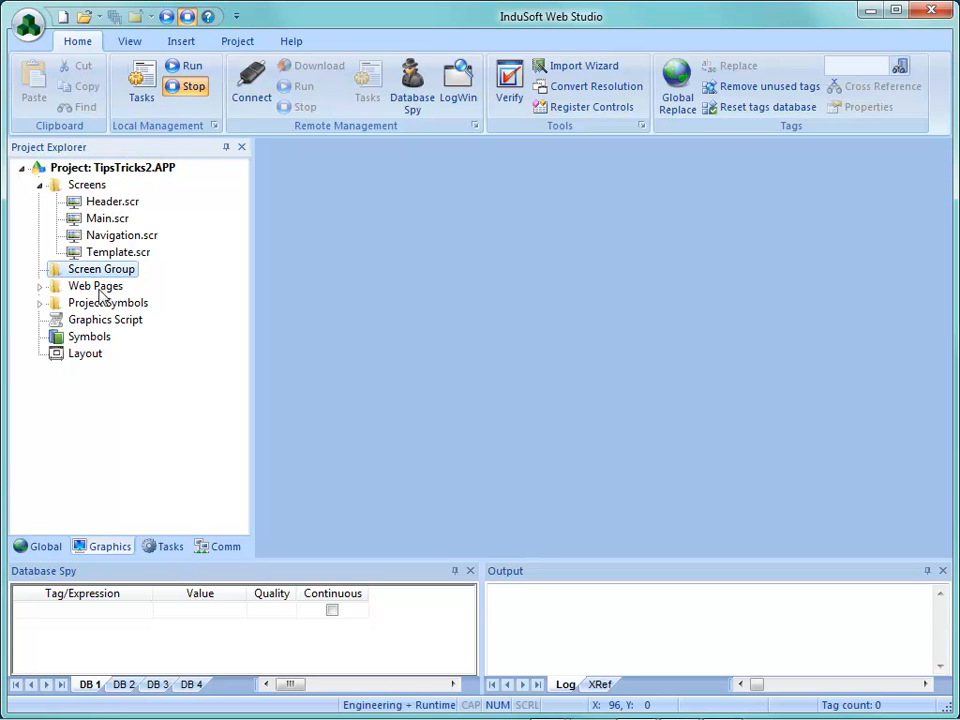
pyautogui.rightClick(120, 272)
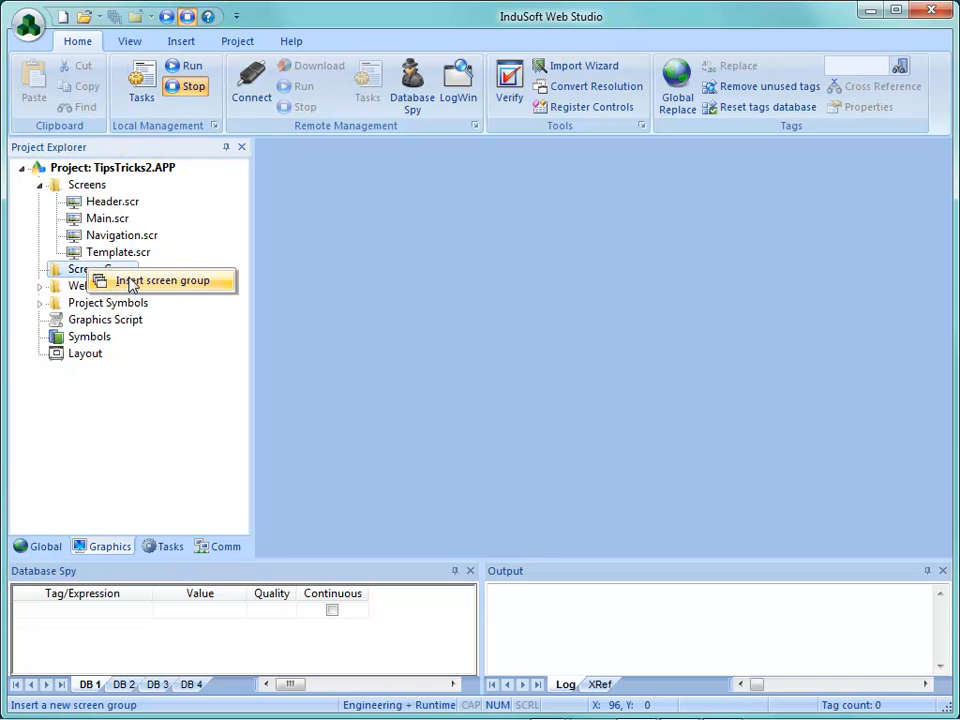
pyautogui.click(124, 280)
pyautogui.click(389, 359)
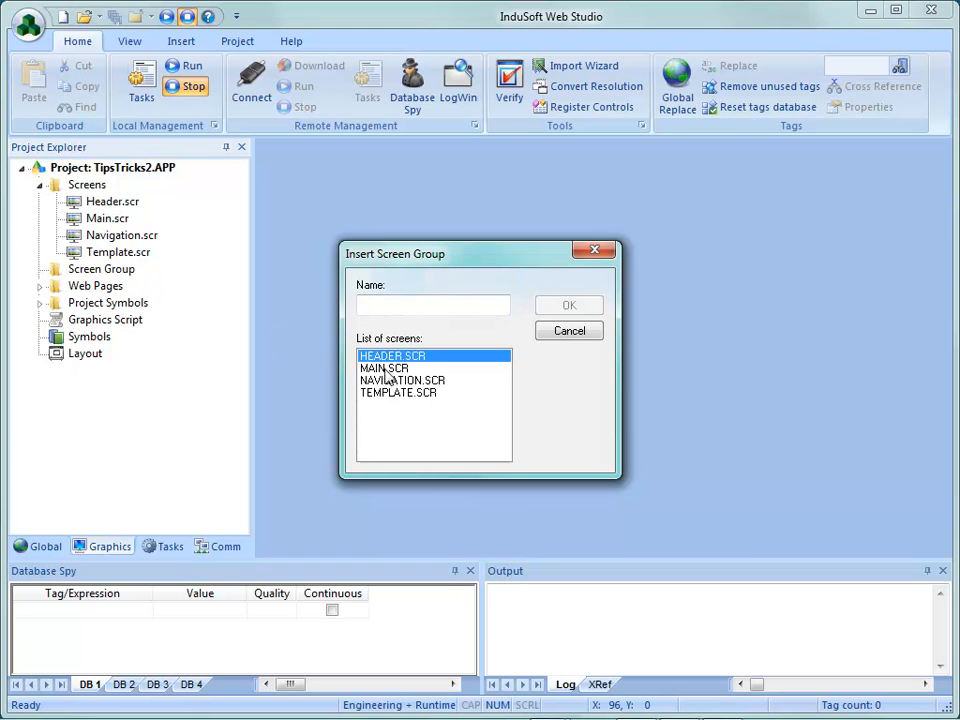
pyautogui.keyDown('ctrl'); pyautogui.click(384, 371); pyautogui.keyUp('ctrl')
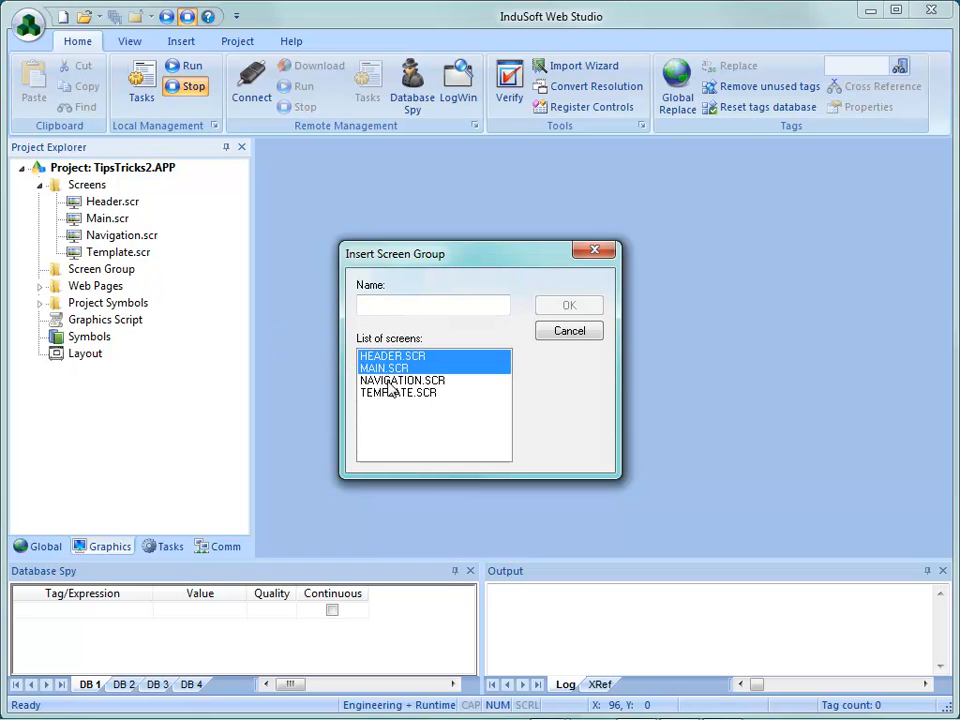
pyautogui.keyDown('ctrl'); pyautogui.click(400, 380); pyautogui.keyUp('ctrl')
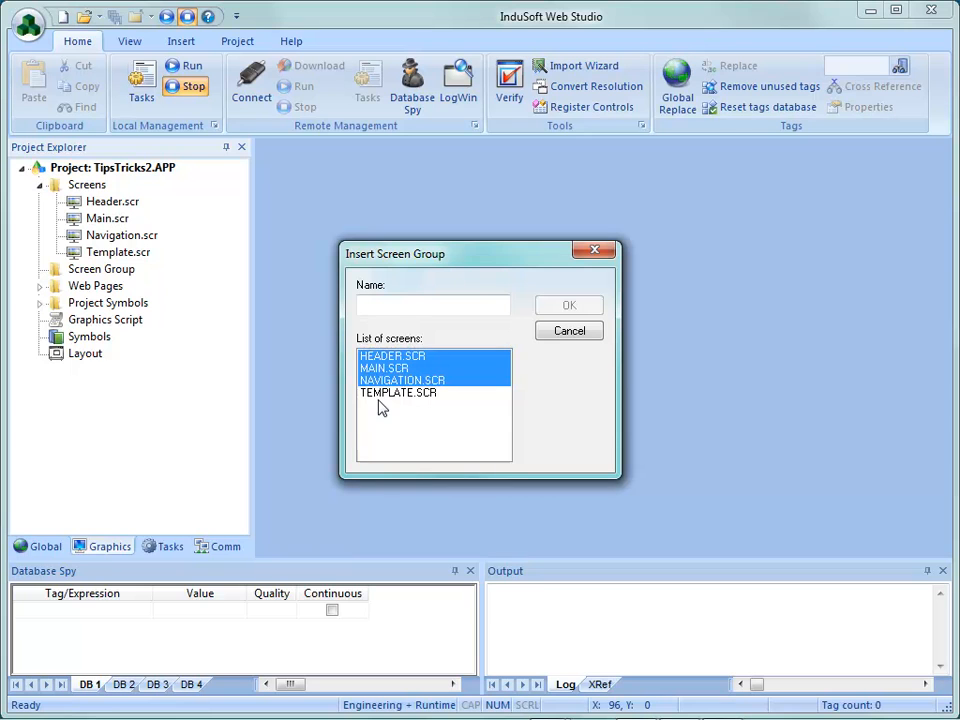
pyautogui.click(394, 311)
pyautogui.write('Startup')
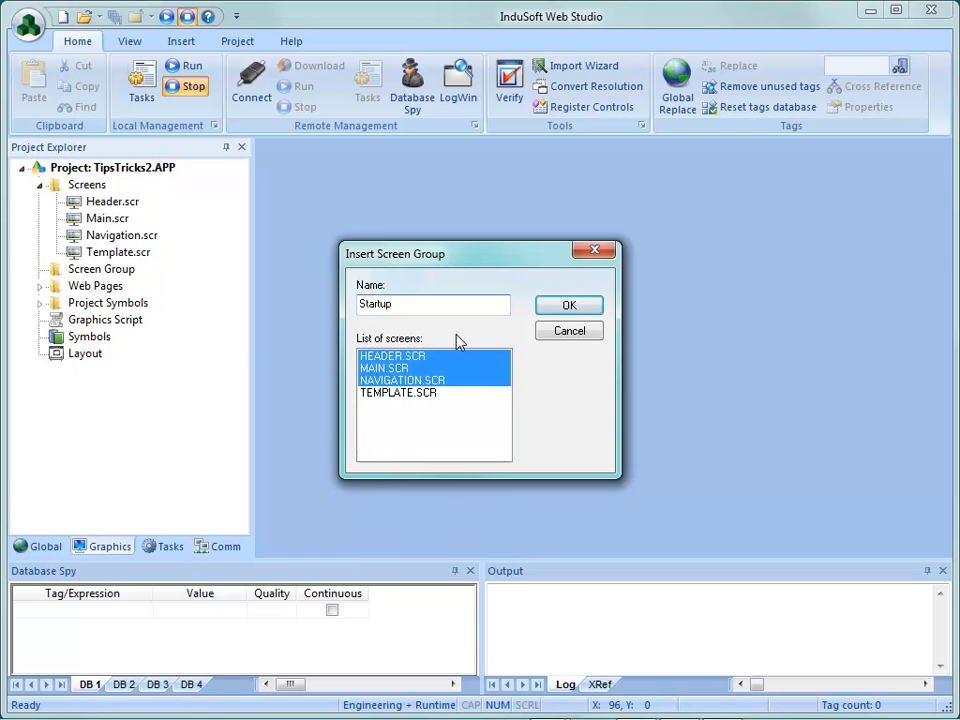
pyautogui.click(548, 306)
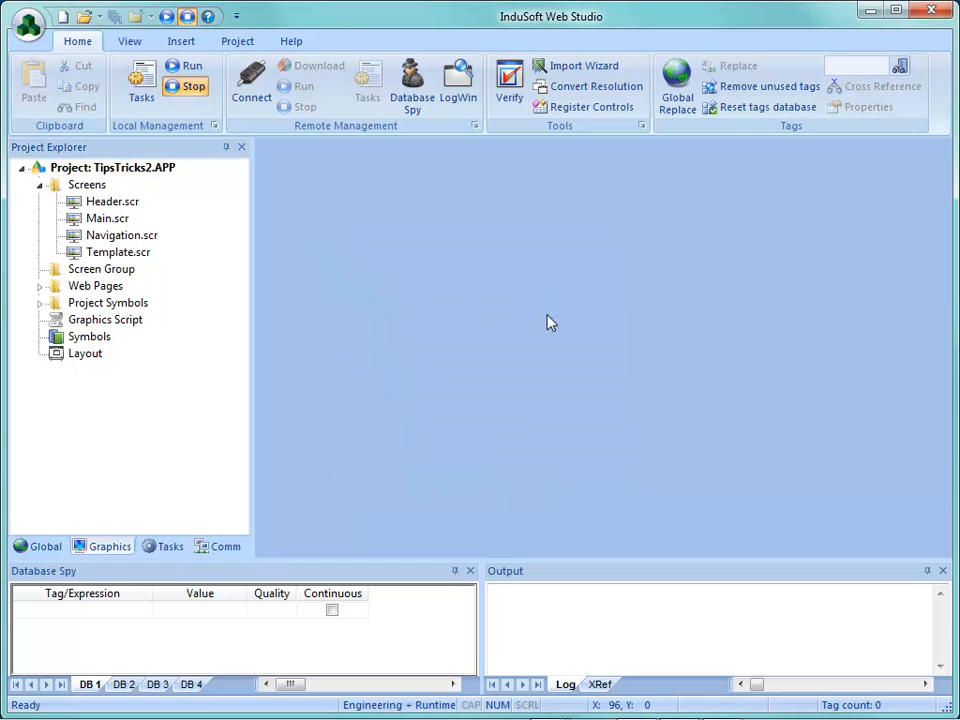
# Expand the project's screen groups and set Startup.SG as the startup group
pyautogui.click(41, 269)
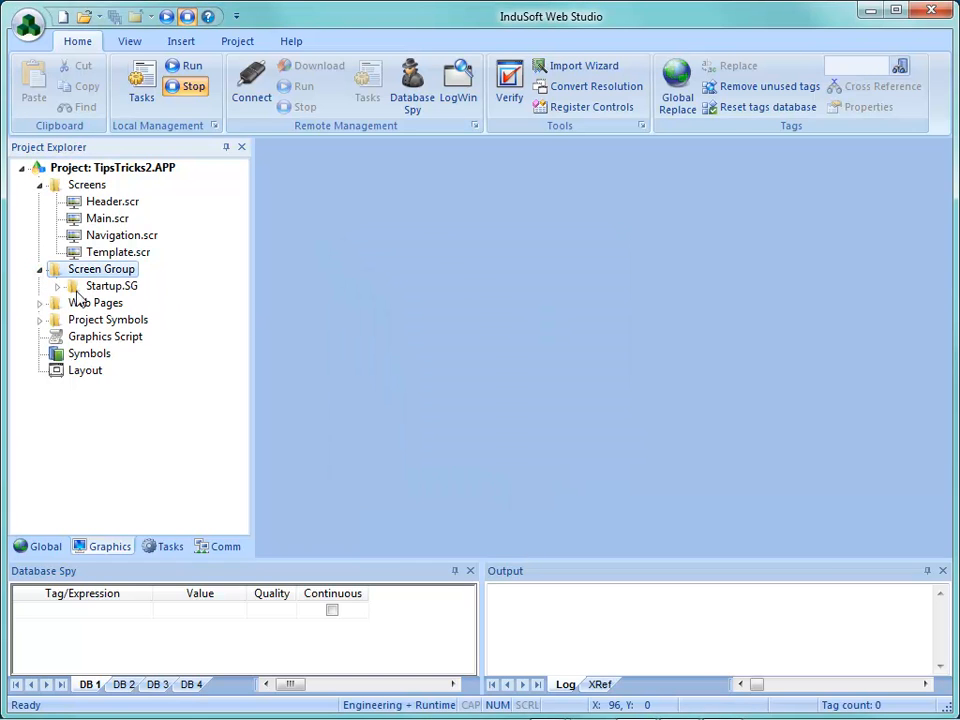
pyautogui.rightClick(84, 288)
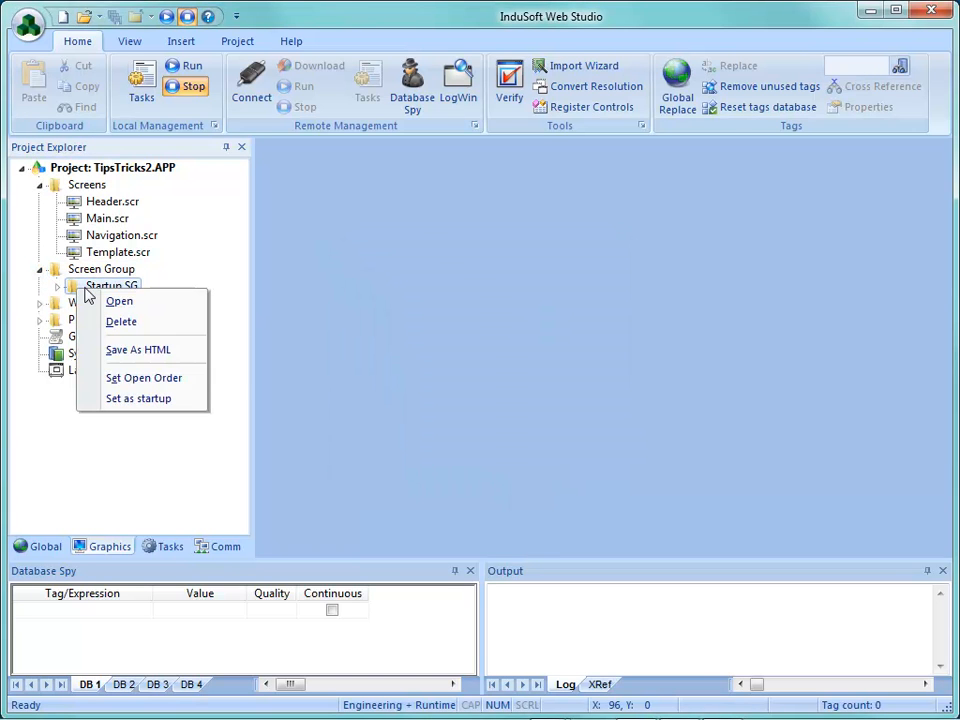
pyautogui.click(133, 399)
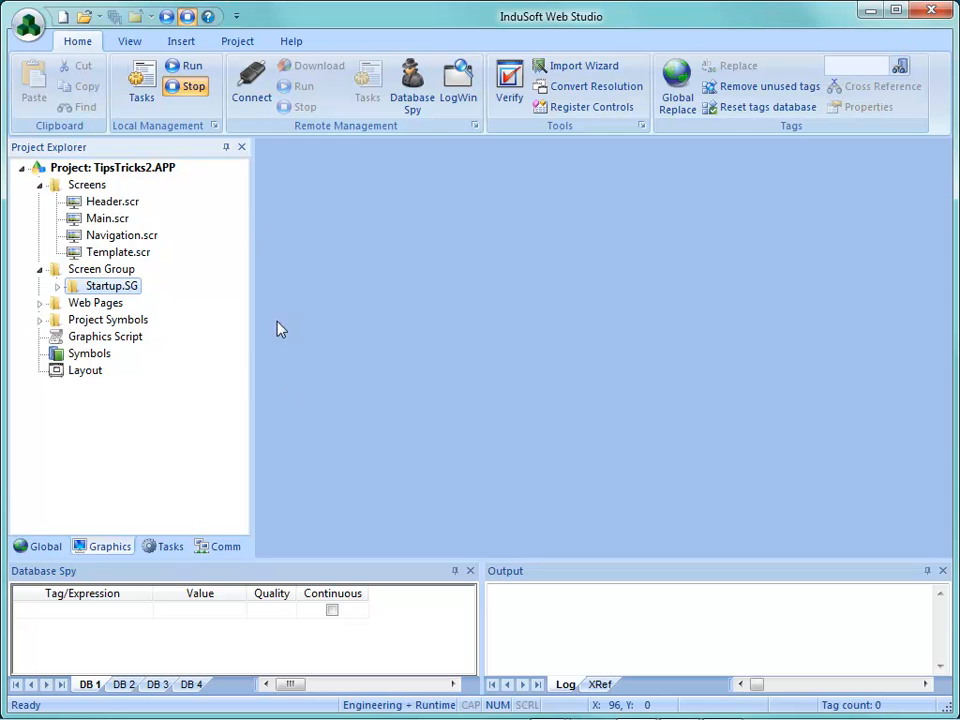
# Run the project locally to check the combined screen layout, and exit the runtime
pyautogui.click(185, 65)
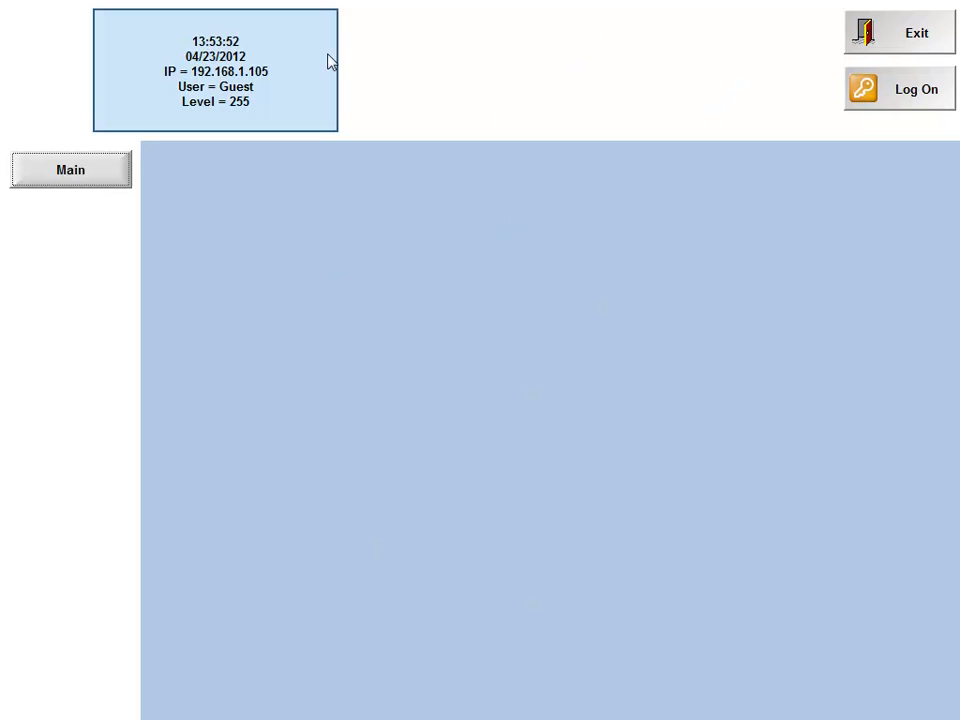
pyautogui.click(908, 40)
pyautogui.click(694, 436)
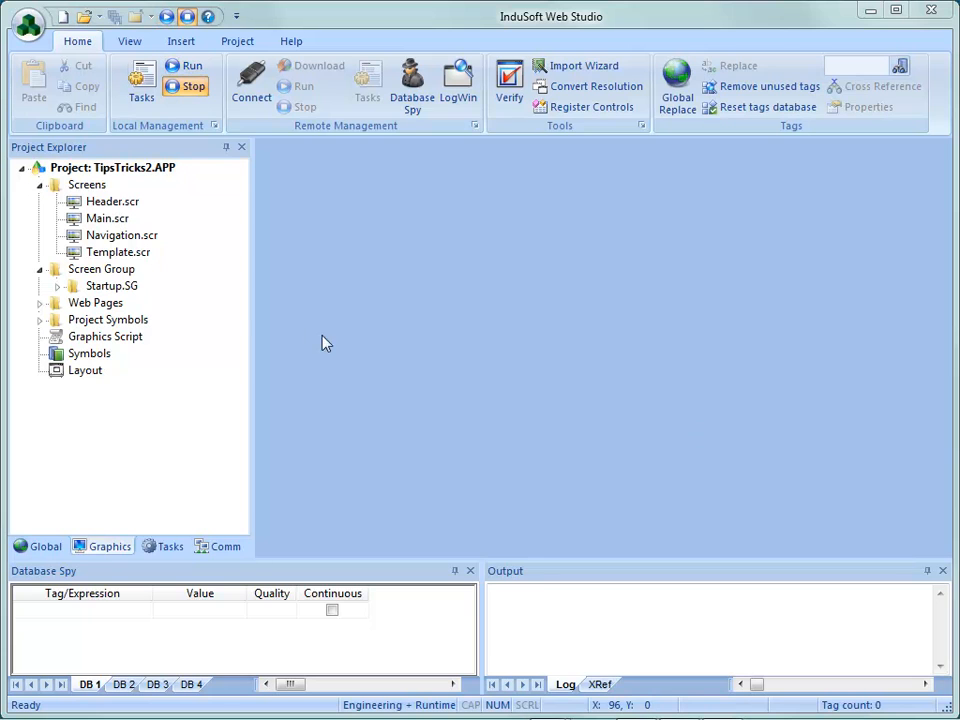
# Open Template.scr and save a copy of it as Trend
pyautogui.doubleClick(112, 256)
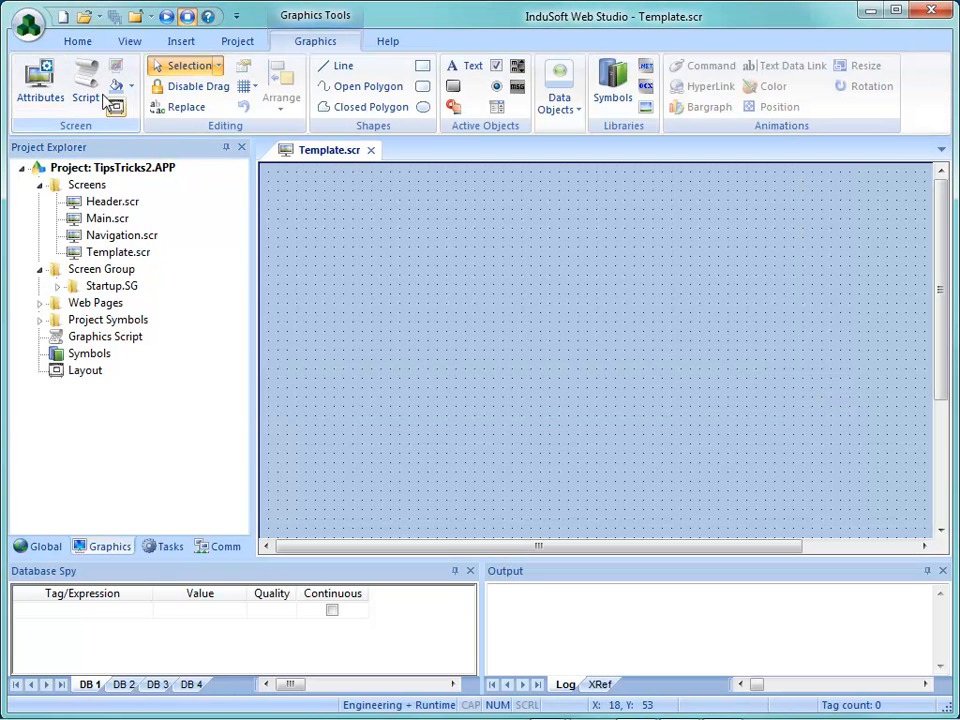
pyautogui.click(28, 27)
pyautogui.click(67, 190)
pyautogui.write('T')
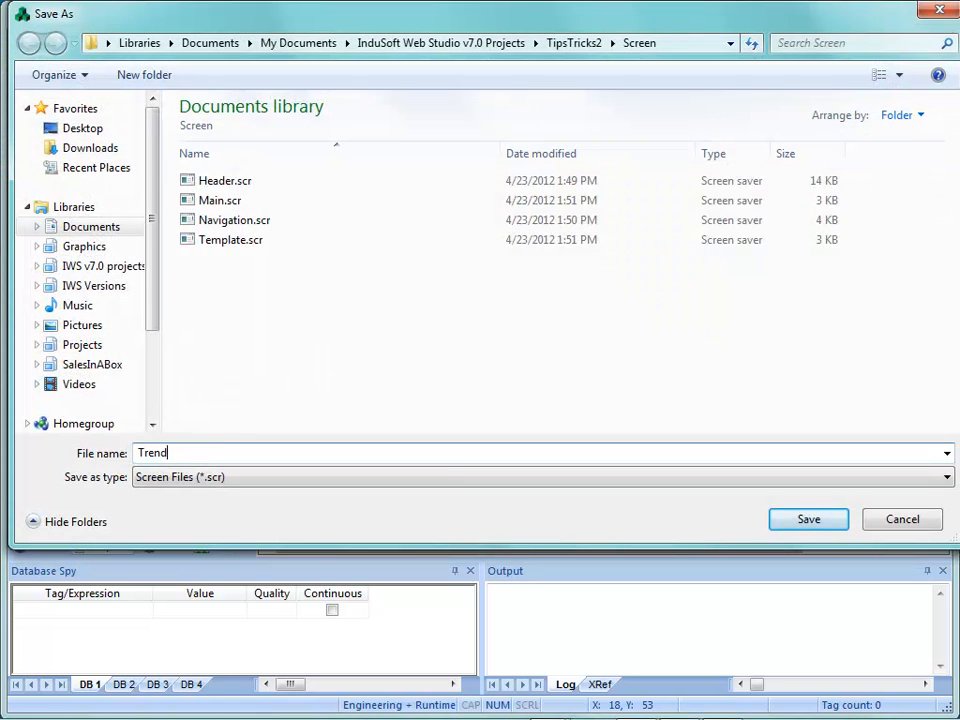
pyautogui.write('rend')
pyautogui.press('Return')
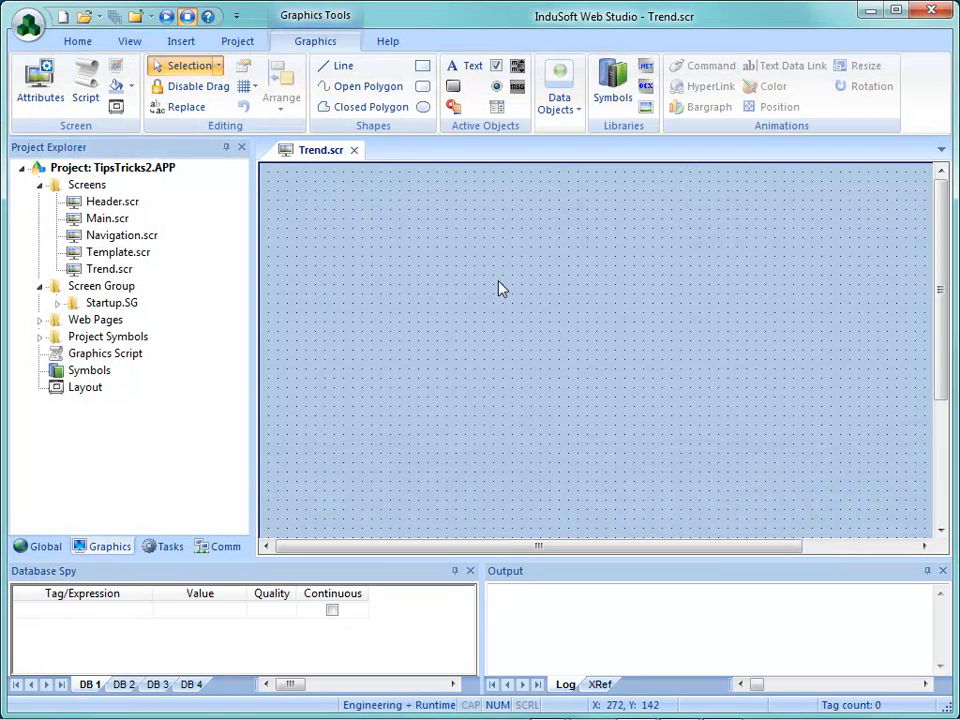
# Open Navigation.scr and set the Main button's On Down command to open the Main screen
pyautogui.doubleClick(116, 238)
pyautogui.click(347, 195)
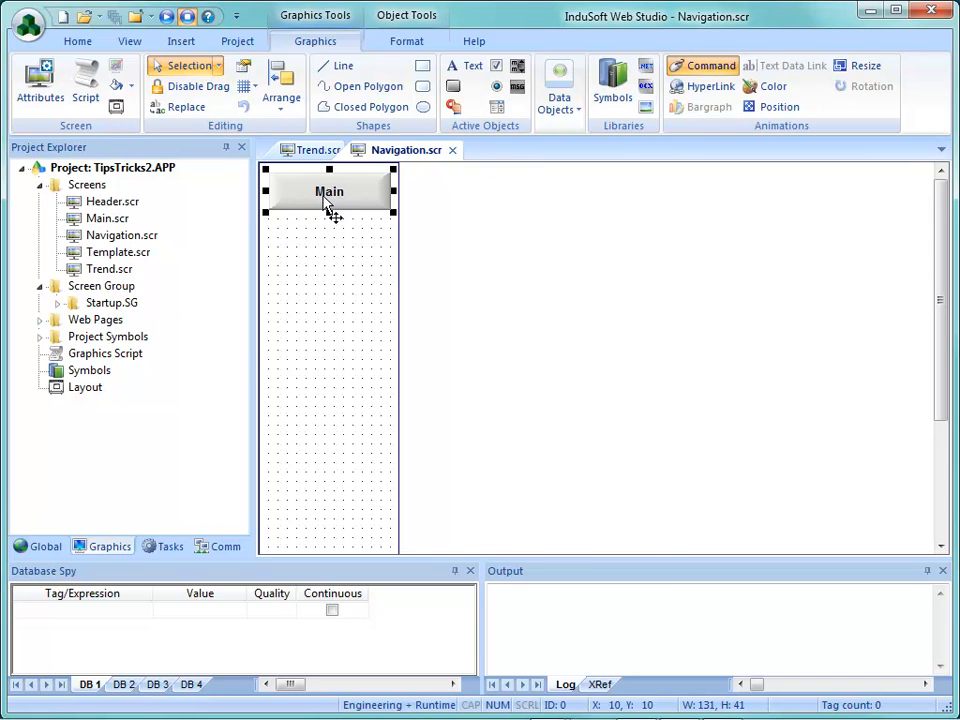
pyautogui.doubleClick(326, 205)
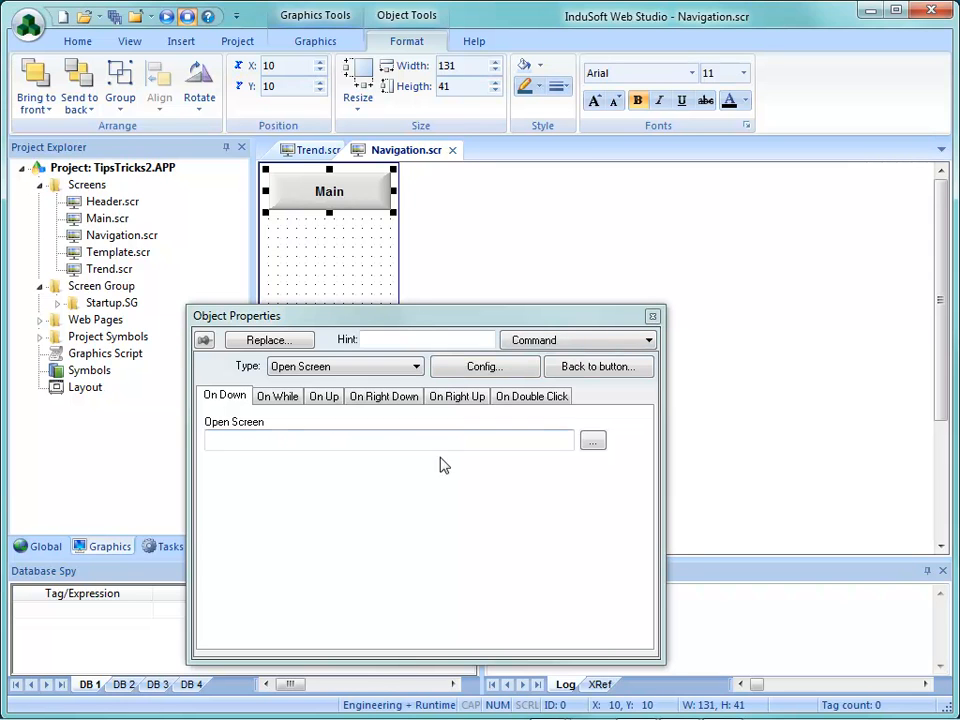
pyautogui.click(583, 370)
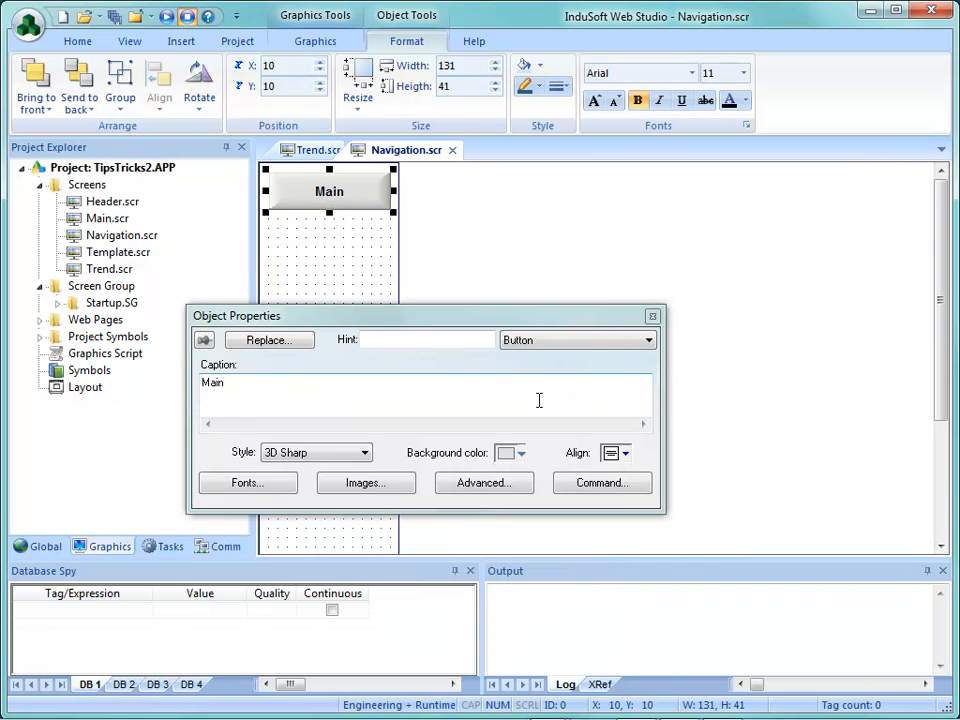
pyautogui.click(583, 485)
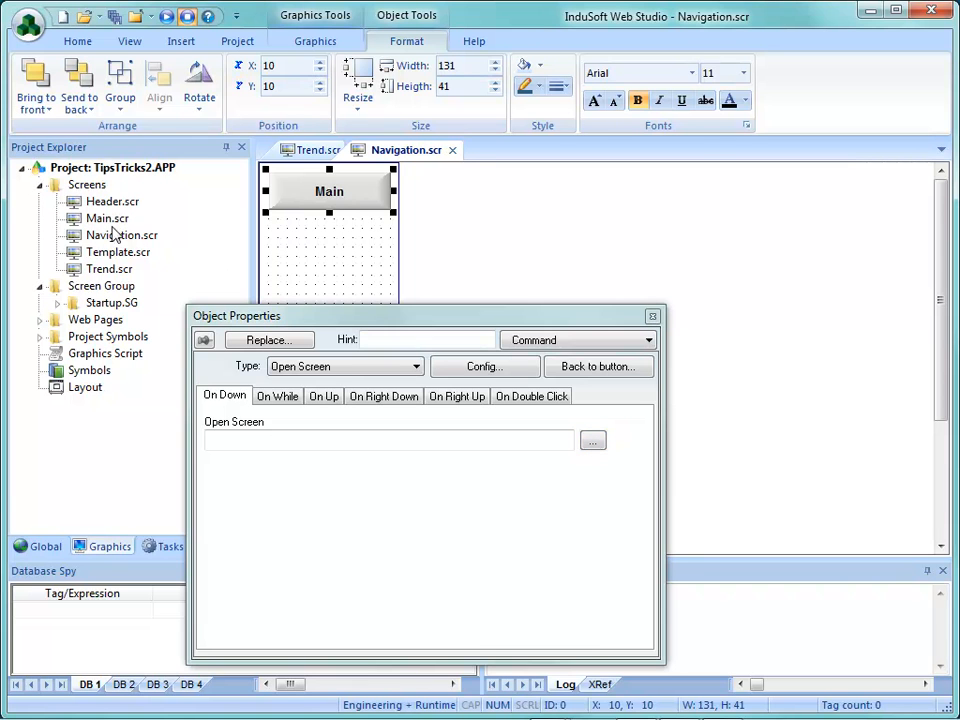
pyautogui.click(593, 440)
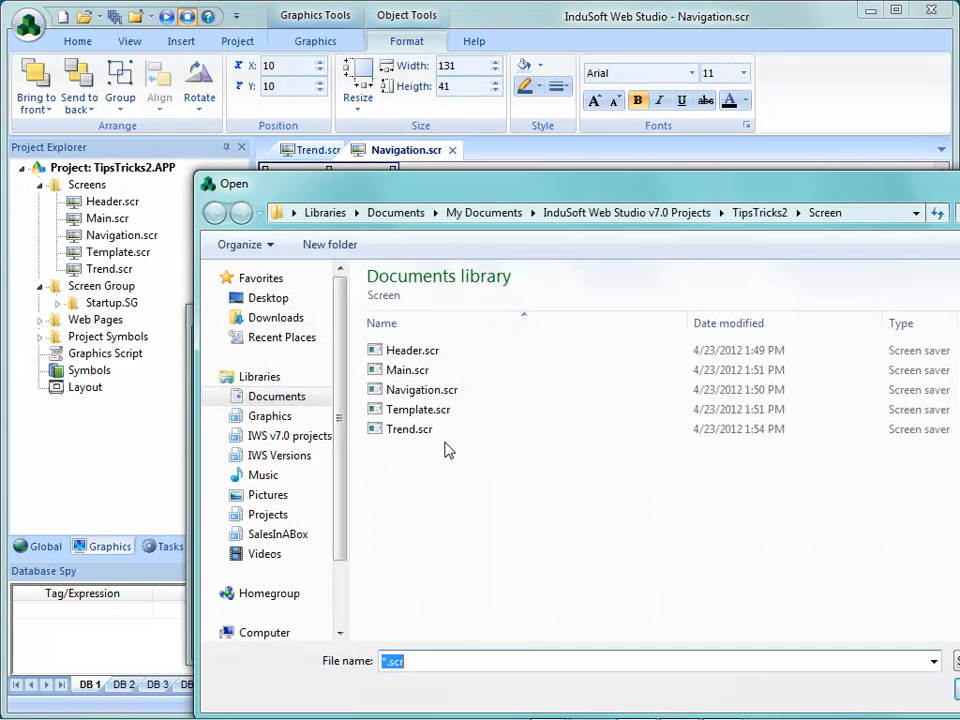
pyautogui.click(412, 372)
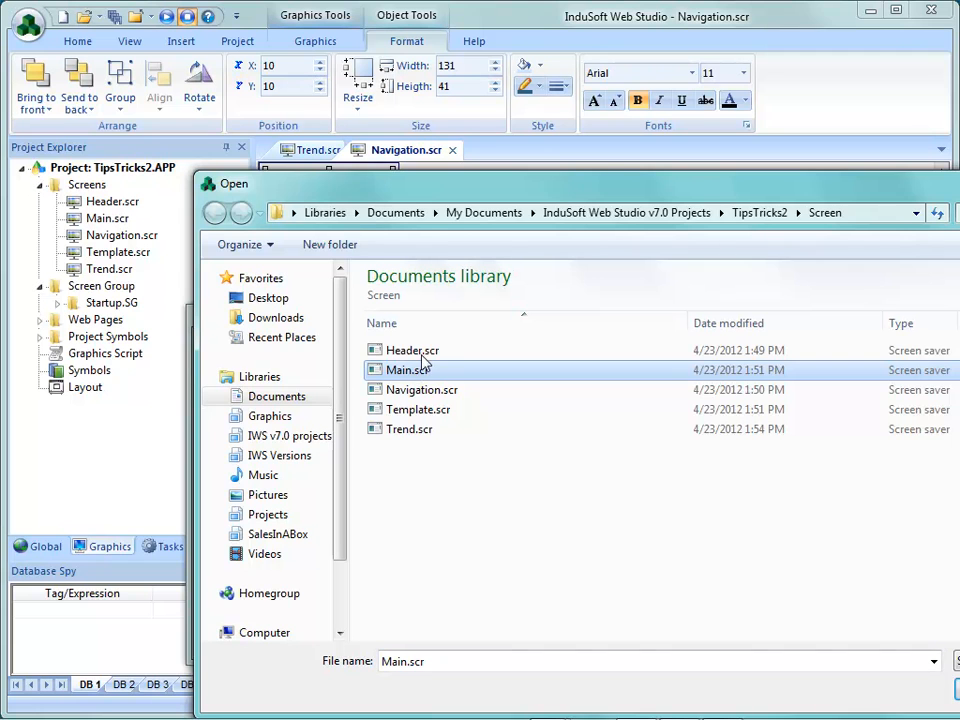
pyautogui.moveTo(447, 188); pyautogui.dragTo(319, 115)
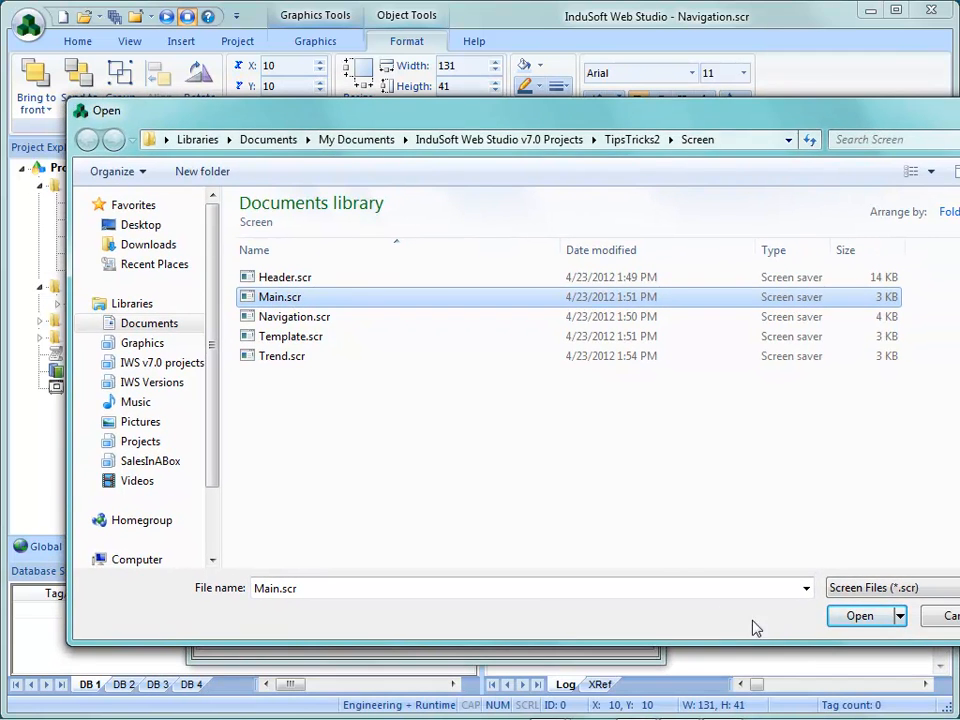
pyautogui.click(846, 622)
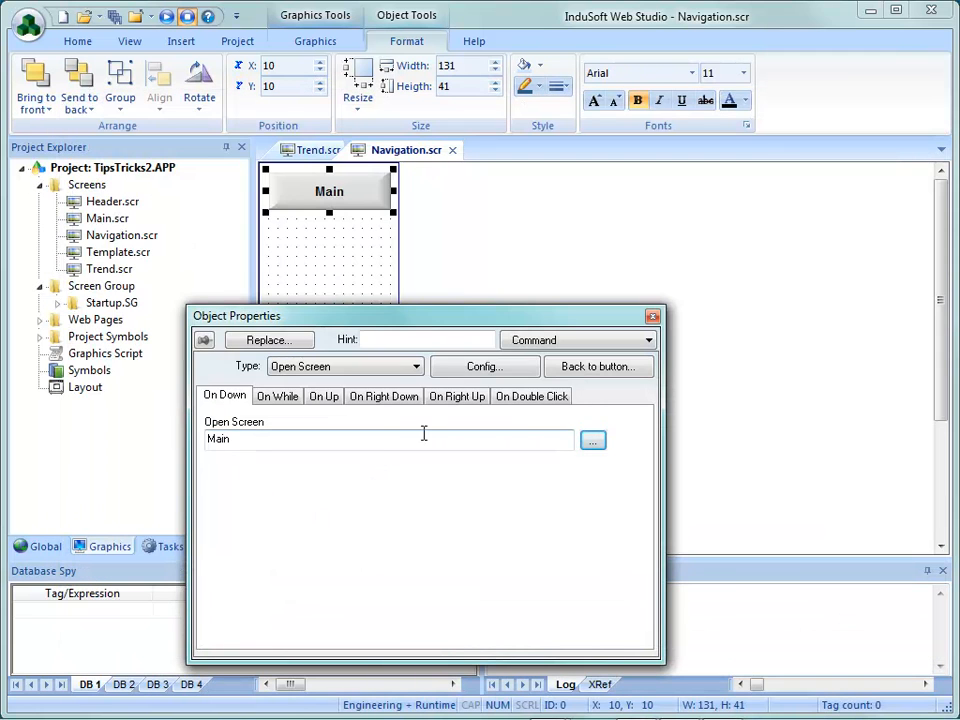
pyautogui.click(370, 251)
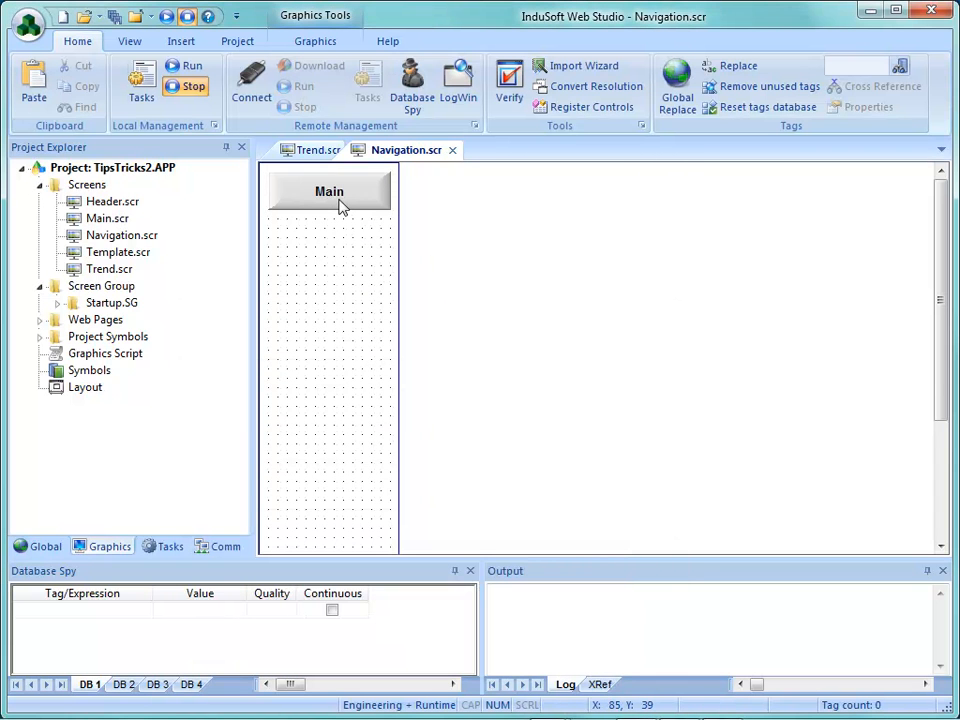
# Duplicate the Main button directly below at X 10, Y 60, and set the copy's Open Screen command to Trend
pyautogui.click(340, 205)
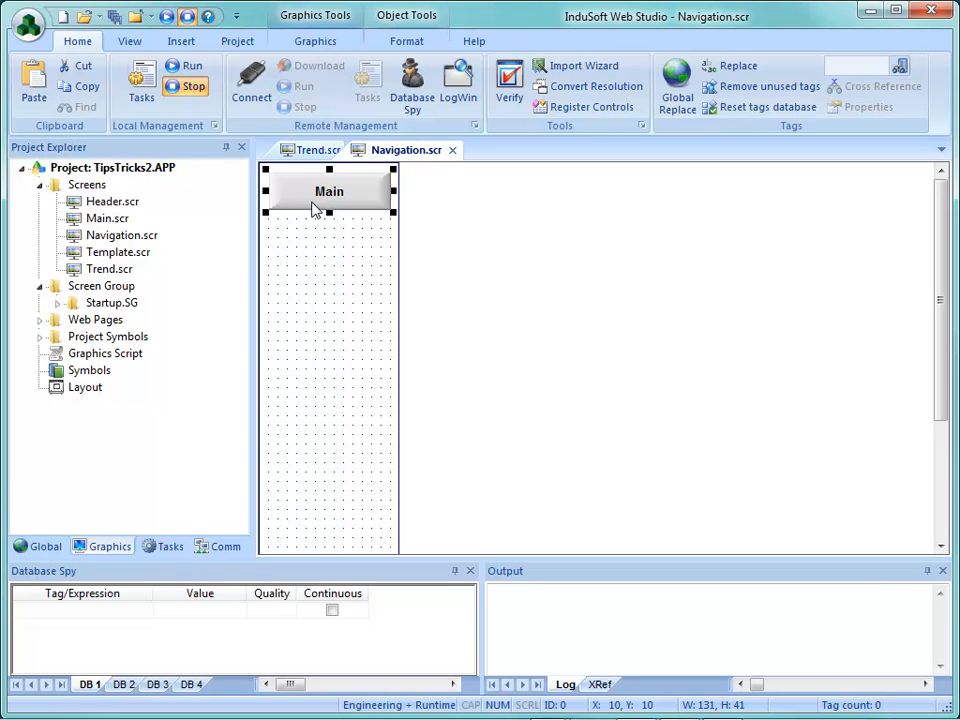
pyautogui.moveTo(313, 210); pyautogui.dragTo(311, 251)
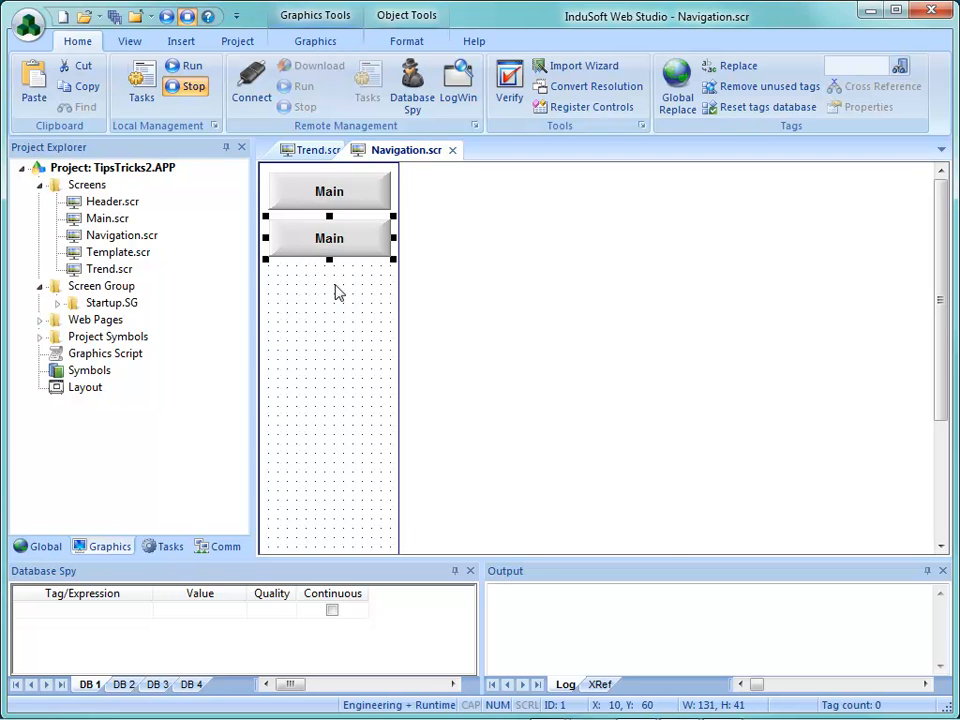
pyautogui.doubleClick(337, 250)
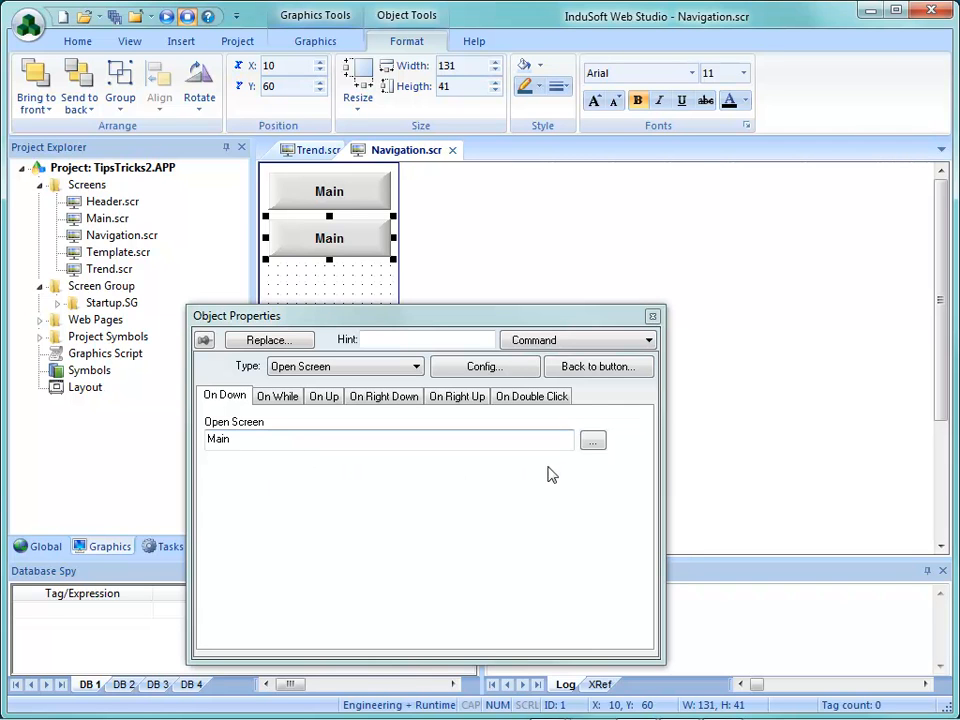
pyautogui.click(593, 443)
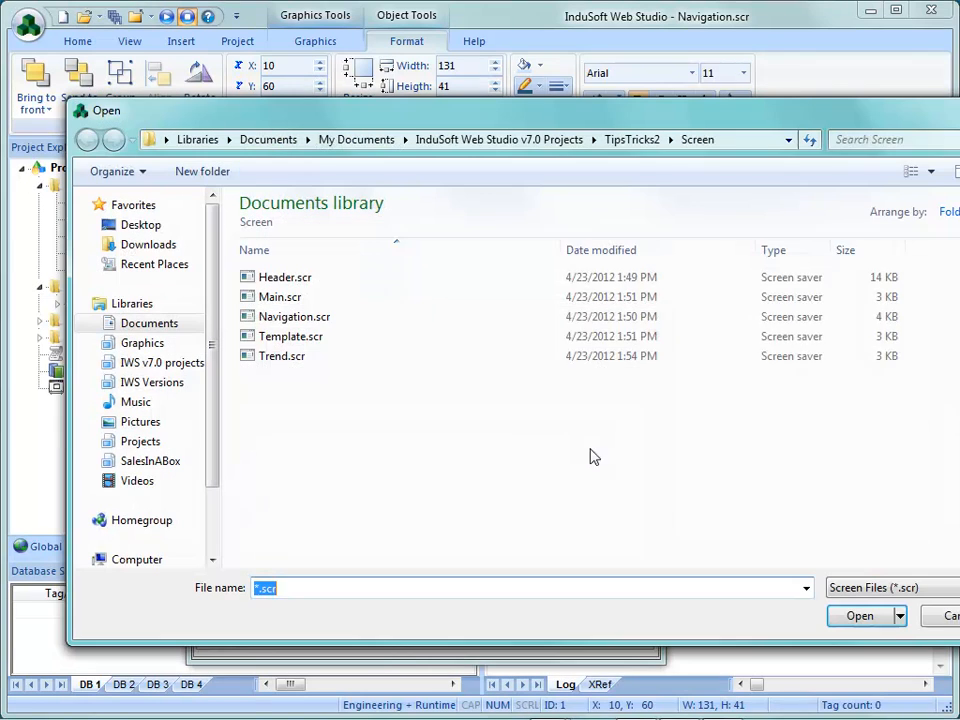
pyautogui.click(270, 358)
pyautogui.click(830, 622)
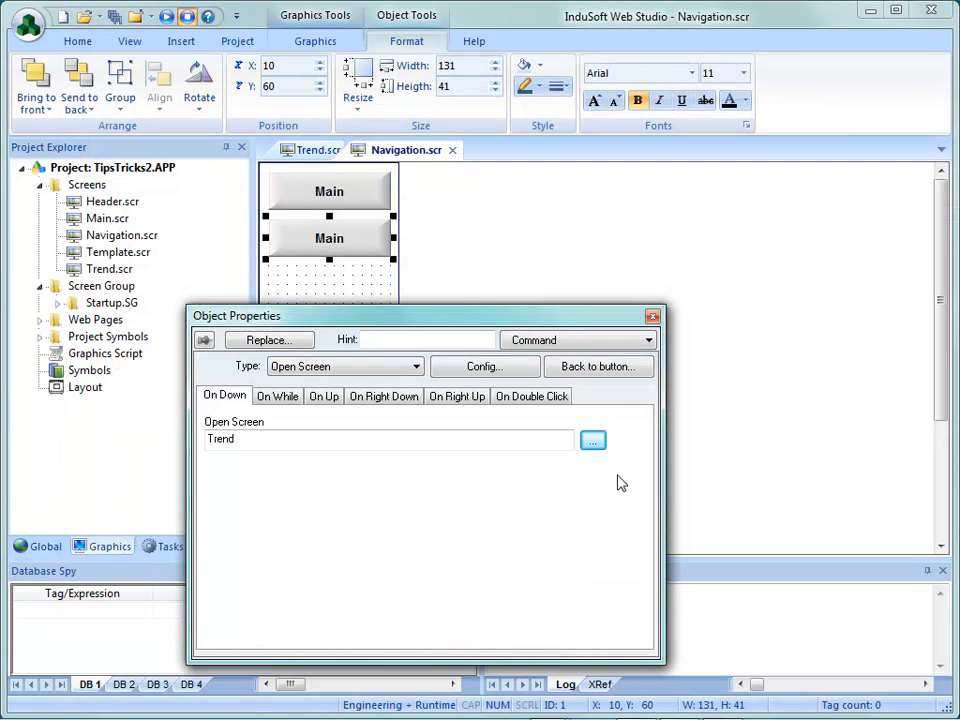
# Change the caption of the duplicated button to Trend
pyautogui.click(596, 368)
pyautogui.moveTo(306, 383); pyautogui.dragTo(8, 376)
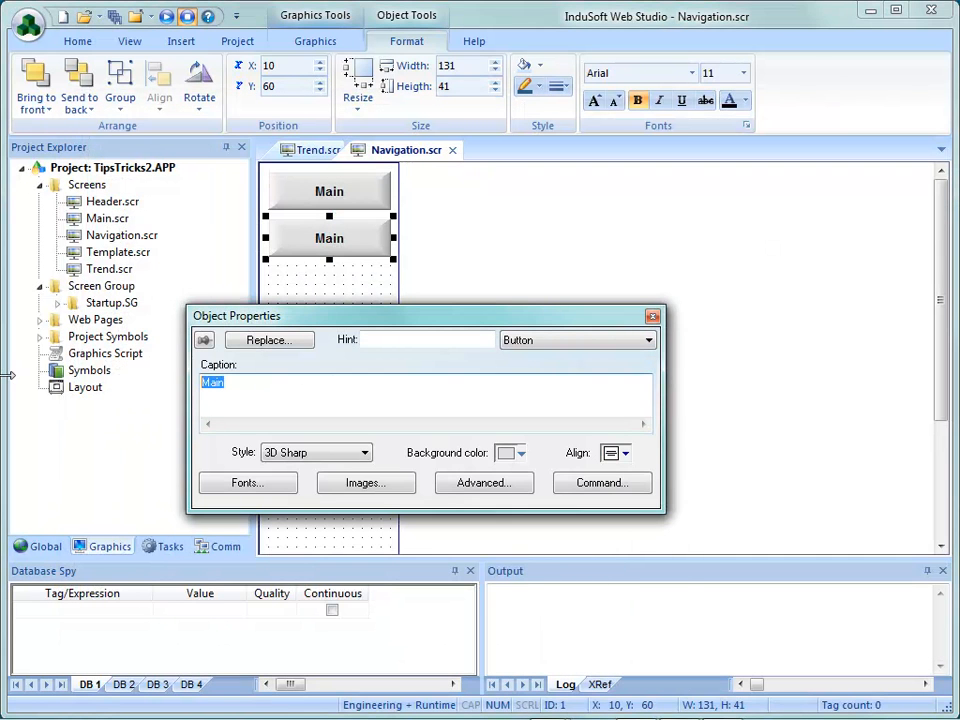
pyautogui.write('Te')
pyautogui.press('BackSpace')
pyautogui.write('rend')
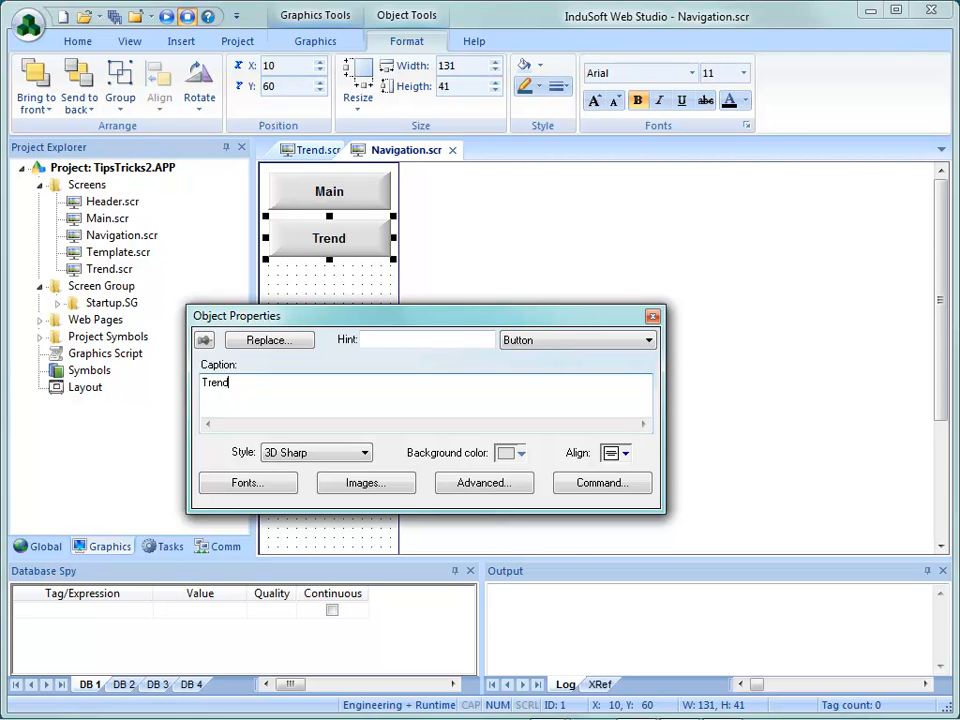
# Save and close the Navigation screen, and close the Trend screen
pyautogui.press('Escape')
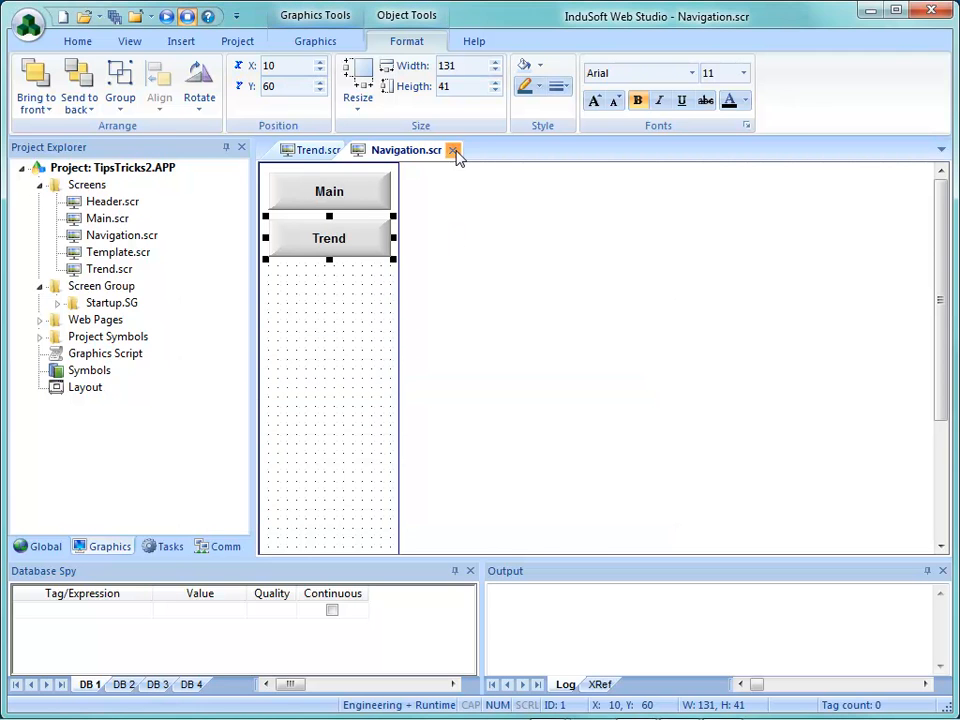
pyautogui.click(452, 150)
pyautogui.click(599, 439)
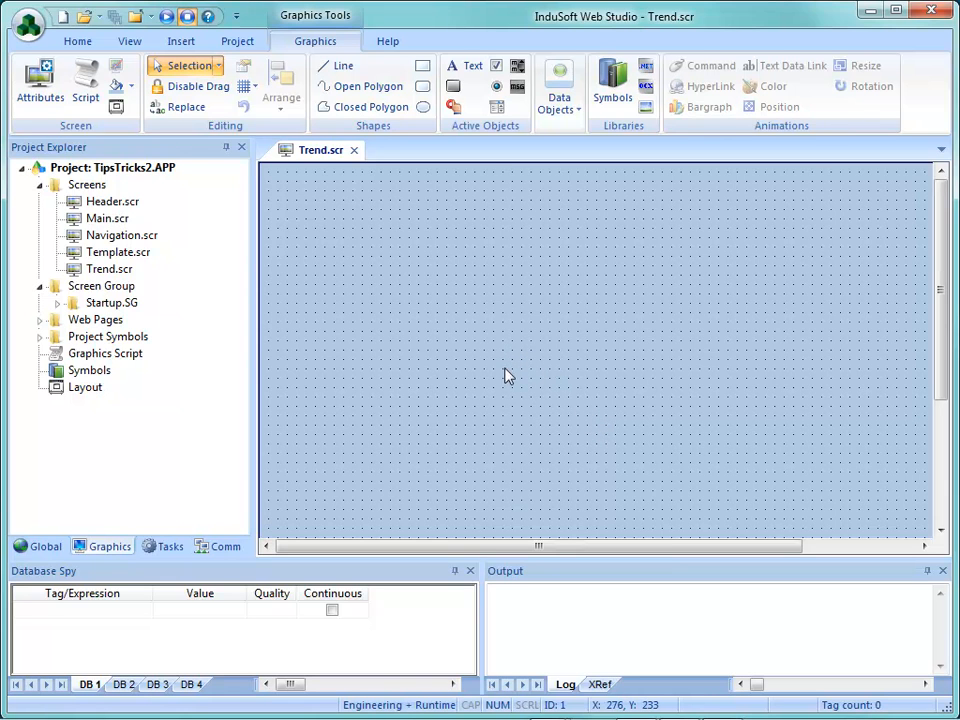
pyautogui.click(355, 151)
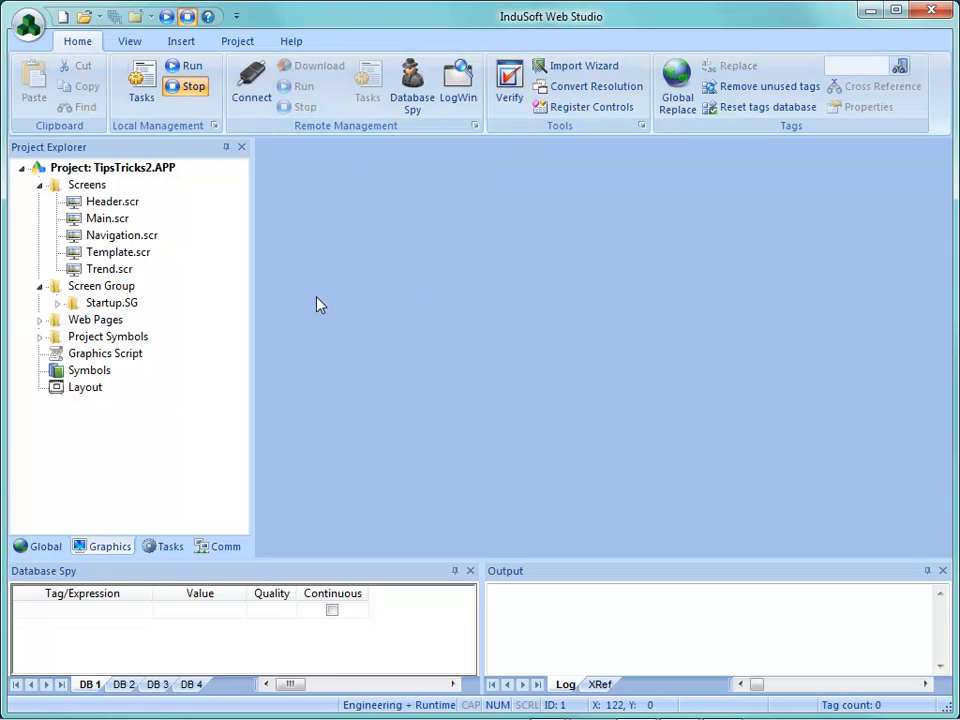
# Open the Header, Main and Navigation screens and show them together in the Layout view
pyautogui.doubleClick(109, 206)
pyautogui.click(111, 222)
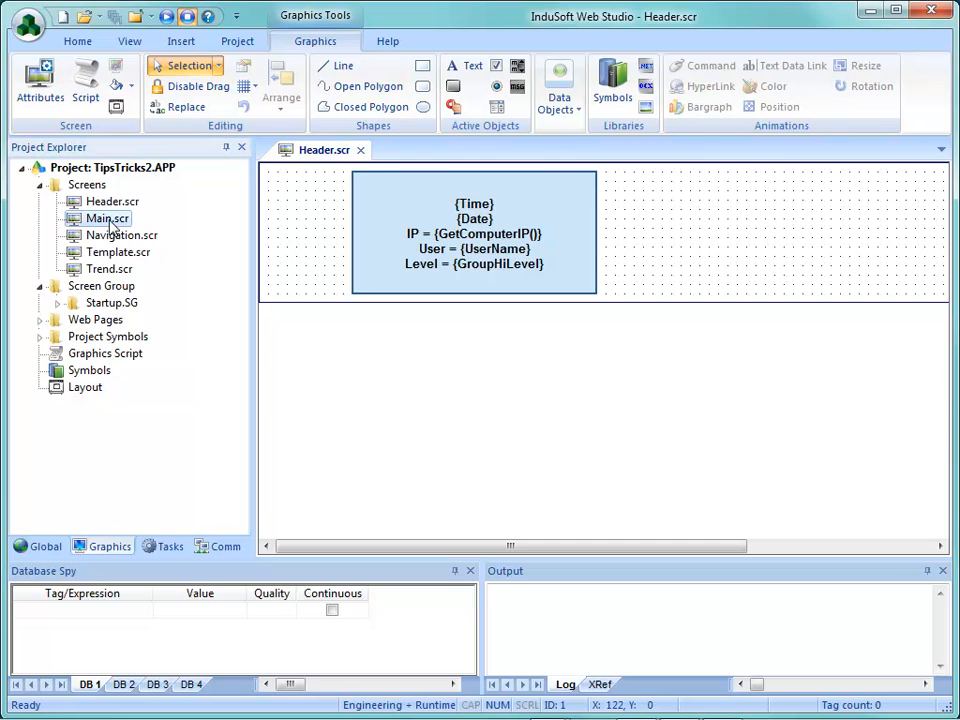
pyautogui.doubleClick(111, 222)
pyautogui.doubleClick(118, 241)
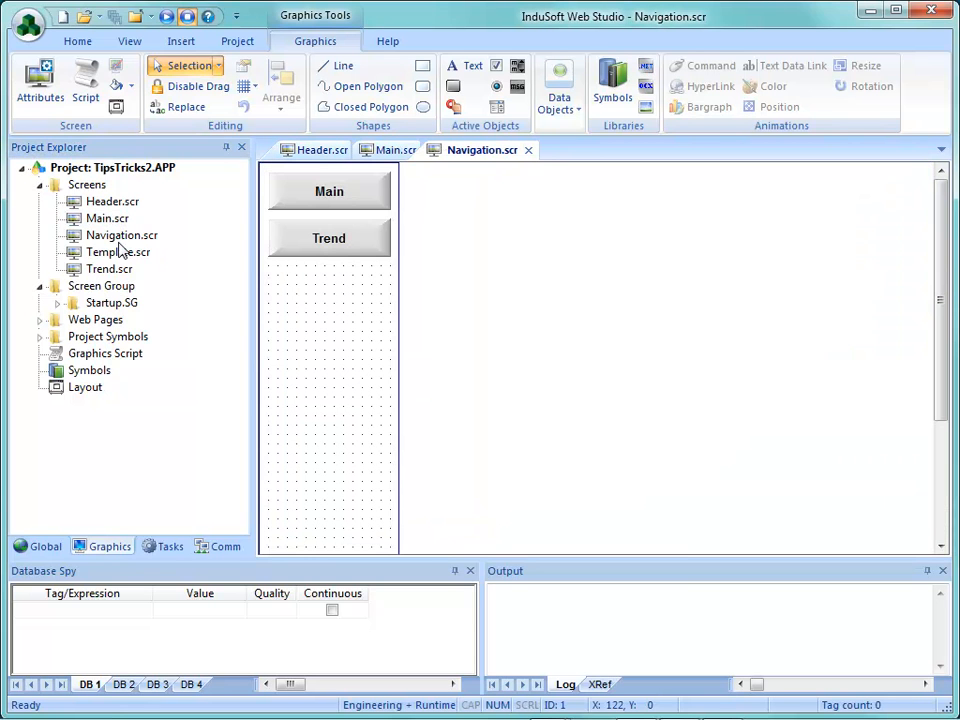
pyautogui.click(117, 108)
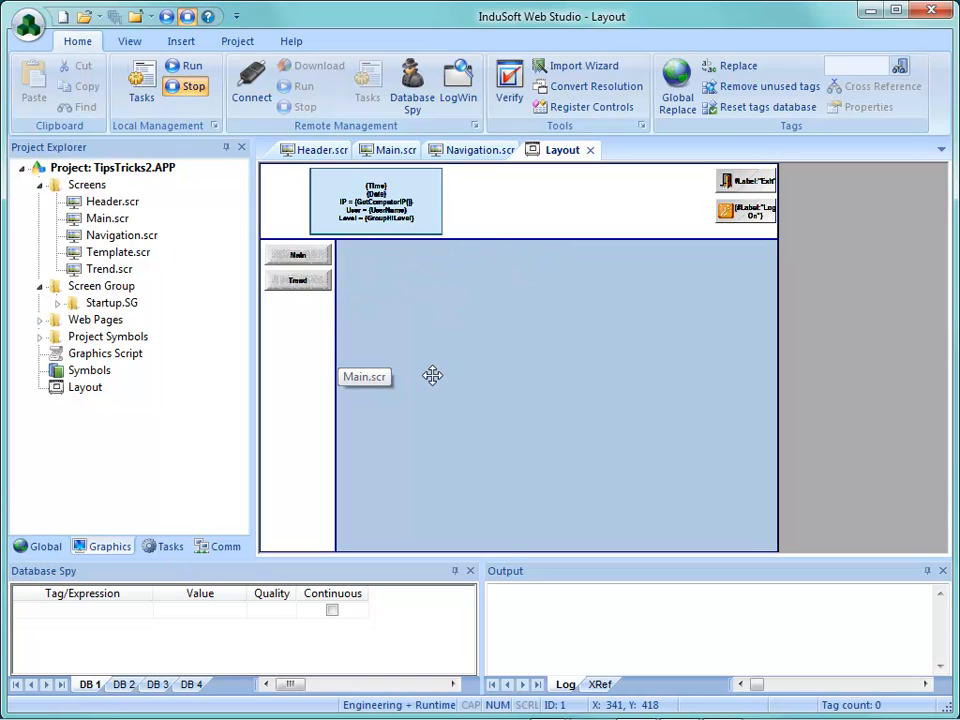
# Check the size and location in the Main screen's attributes, leaving them as they are
pyautogui.click(390, 150)
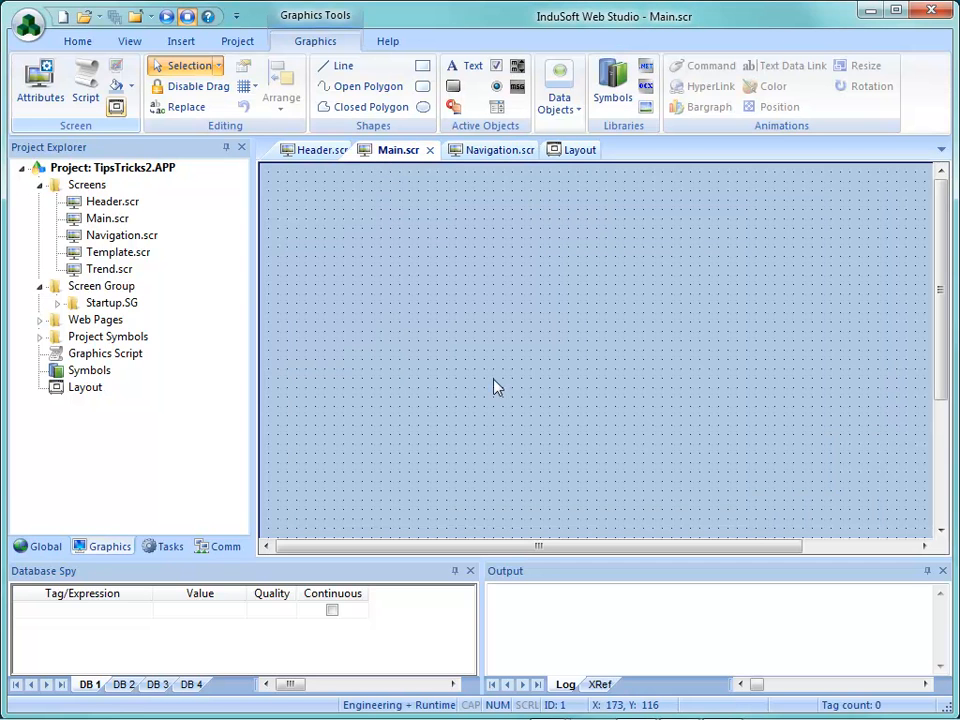
pyautogui.rightClick(388, 270)
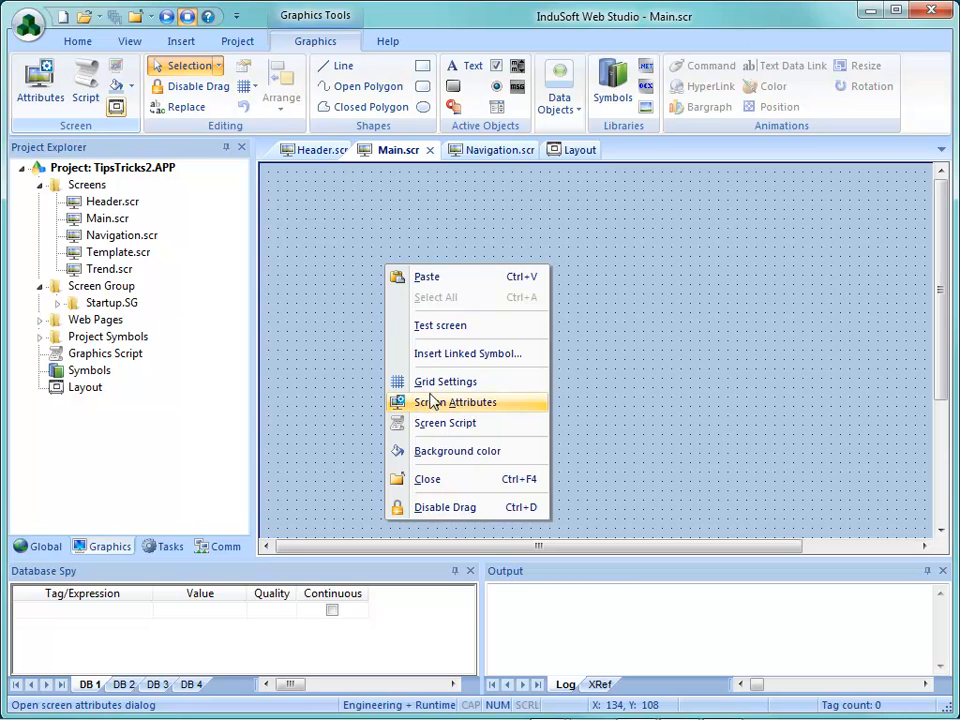
pyautogui.click(327, 361)
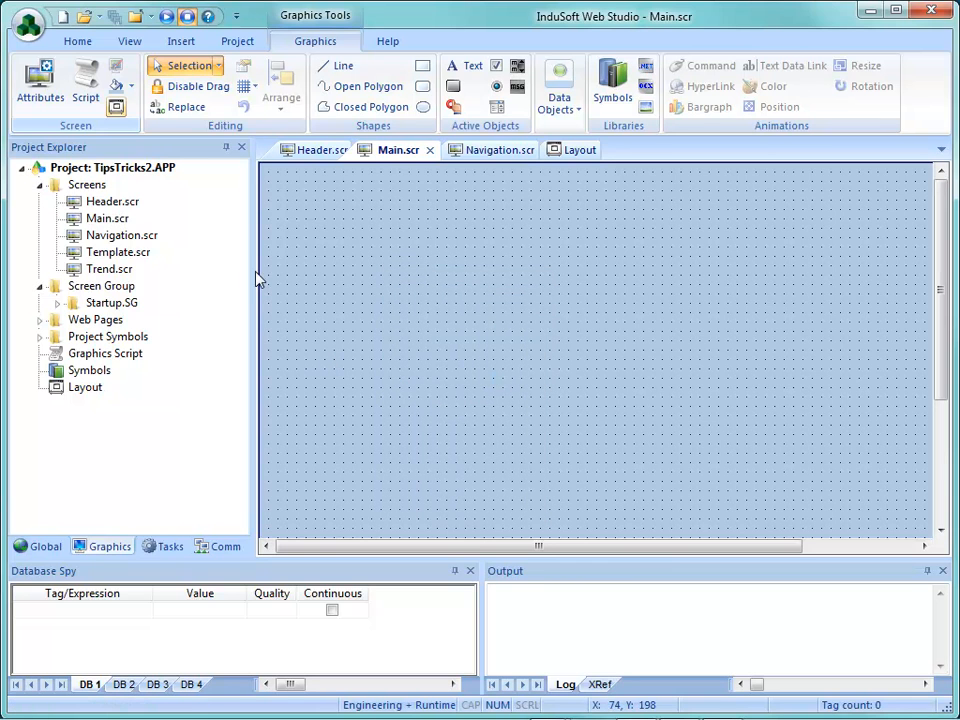
pyautogui.click(49, 89)
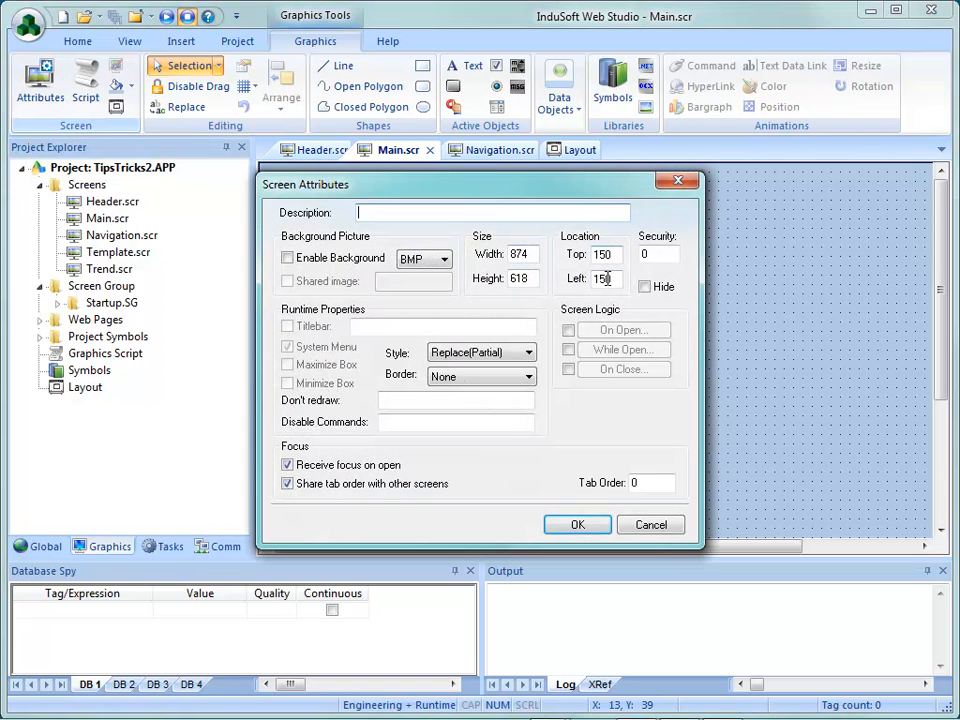
pyautogui.click(651, 524)
# In the Layout view, move Main's left edge to X 220 with a width of 804, and widen Navigation to 220
pyautogui.click(572, 150)
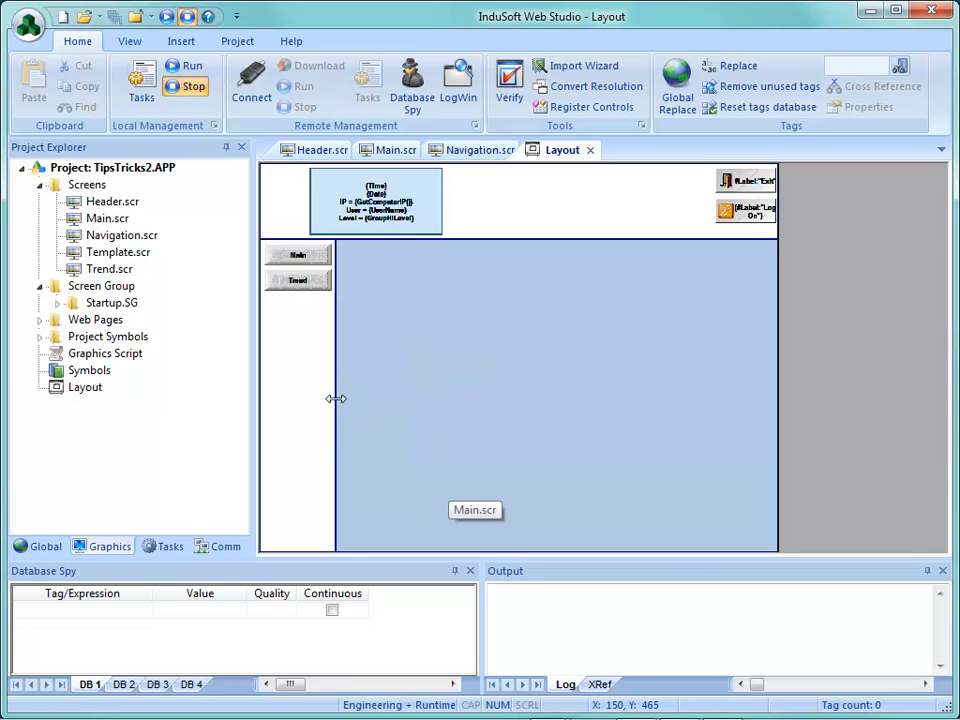
pyautogui.moveTo(332, 398); pyautogui.dragTo(372, 403)
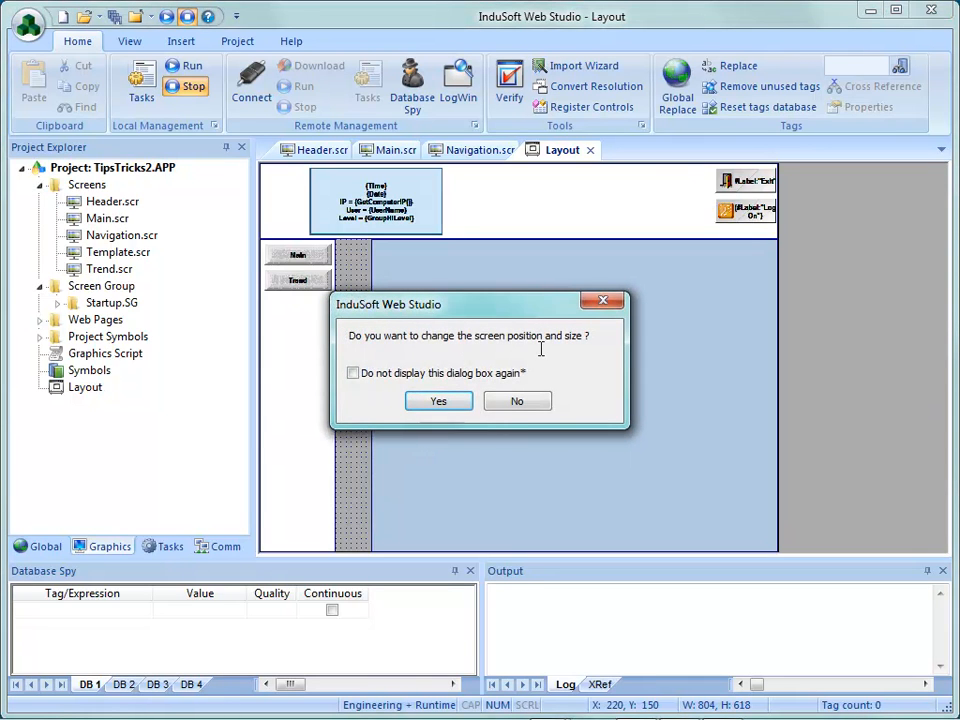
pyautogui.click(443, 402)
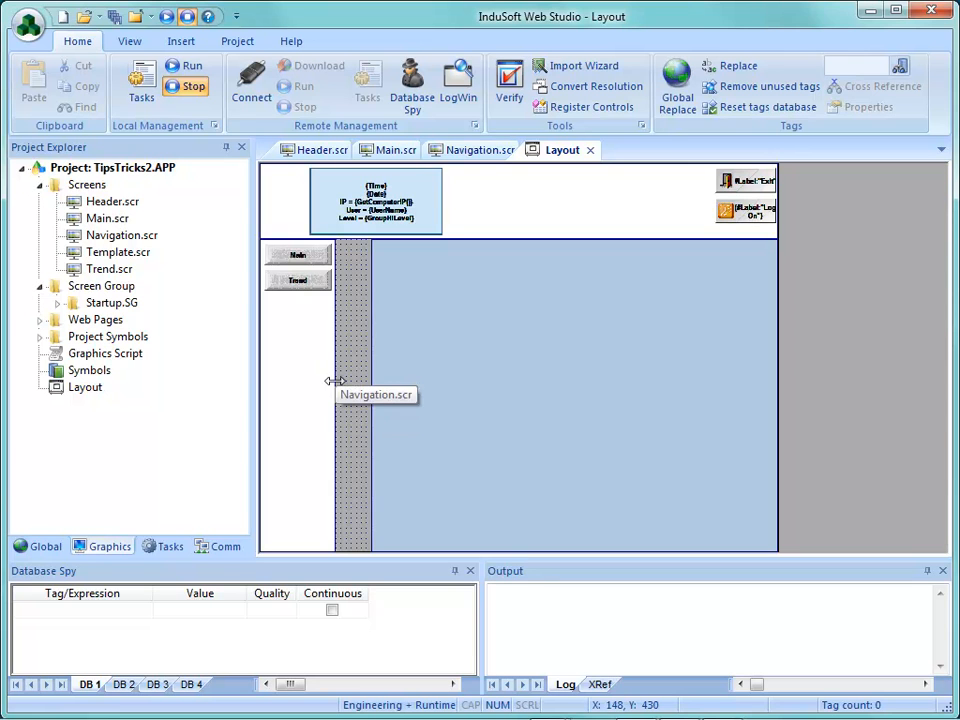
pyautogui.moveTo(333, 381); pyautogui.dragTo(366, 381)
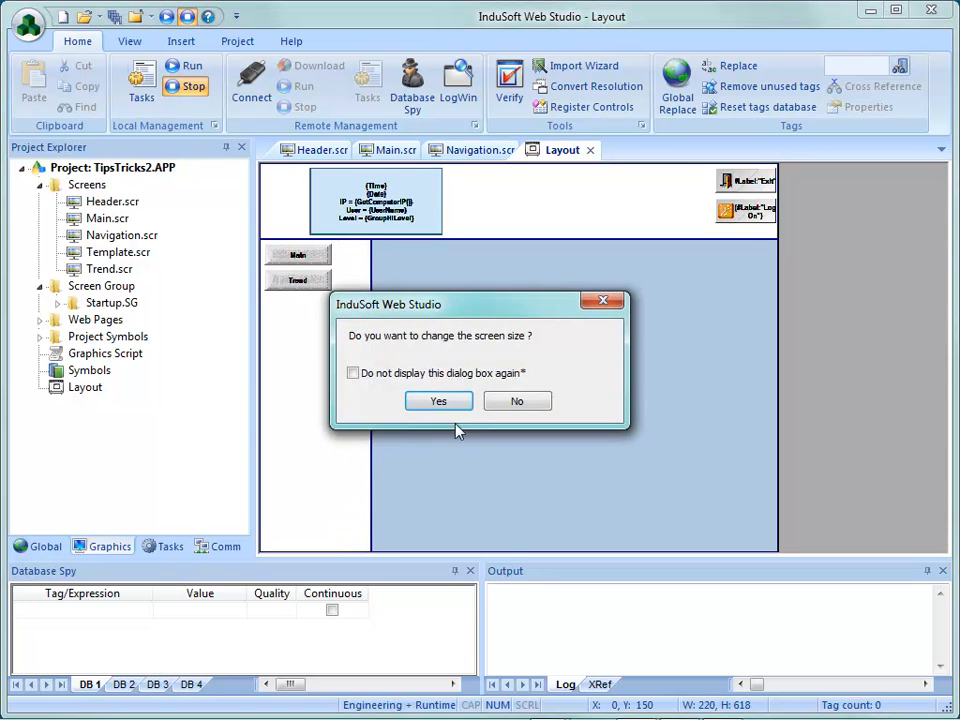
pyautogui.click(455, 405)
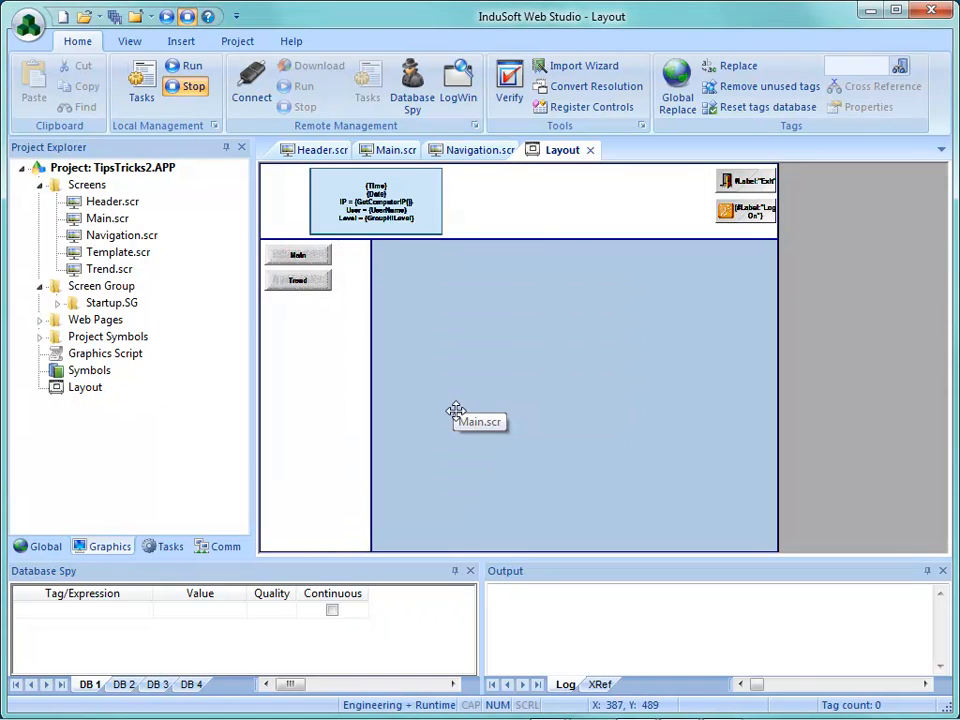
pyautogui.click(590, 150)
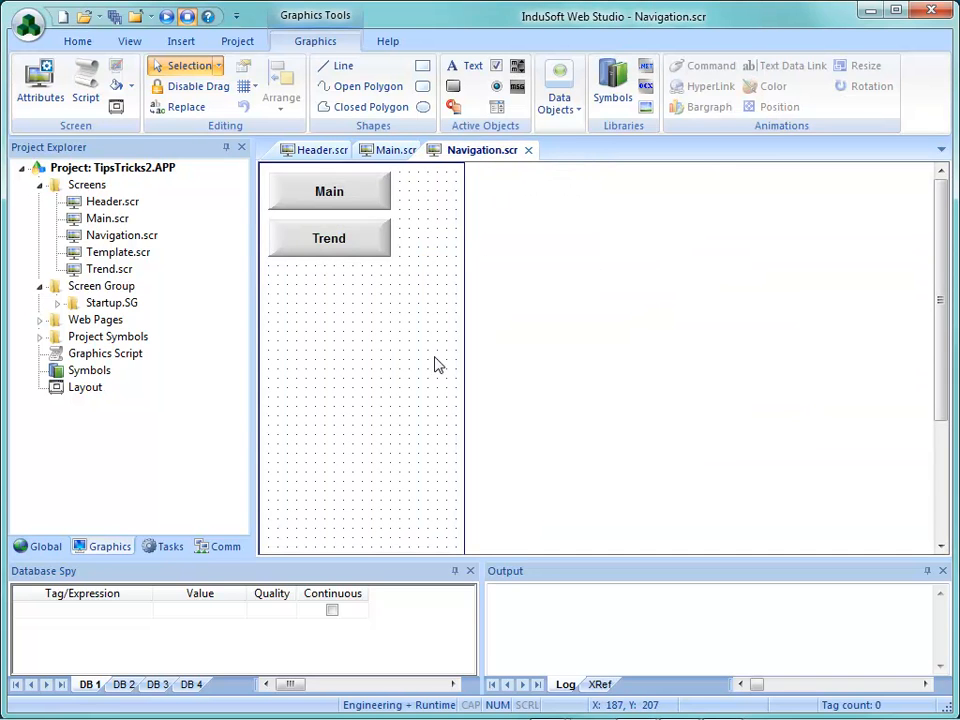
# Set the Navigation screen's width to 150 in its attributes, and save and close the screen
pyautogui.click(529, 151)
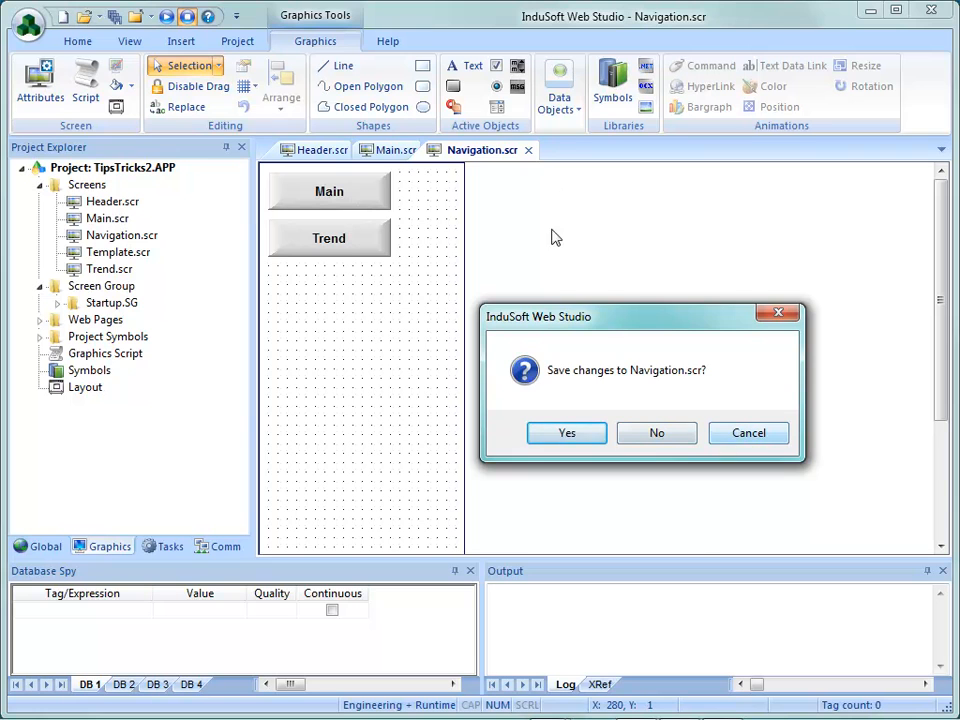
pyautogui.click(738, 438)
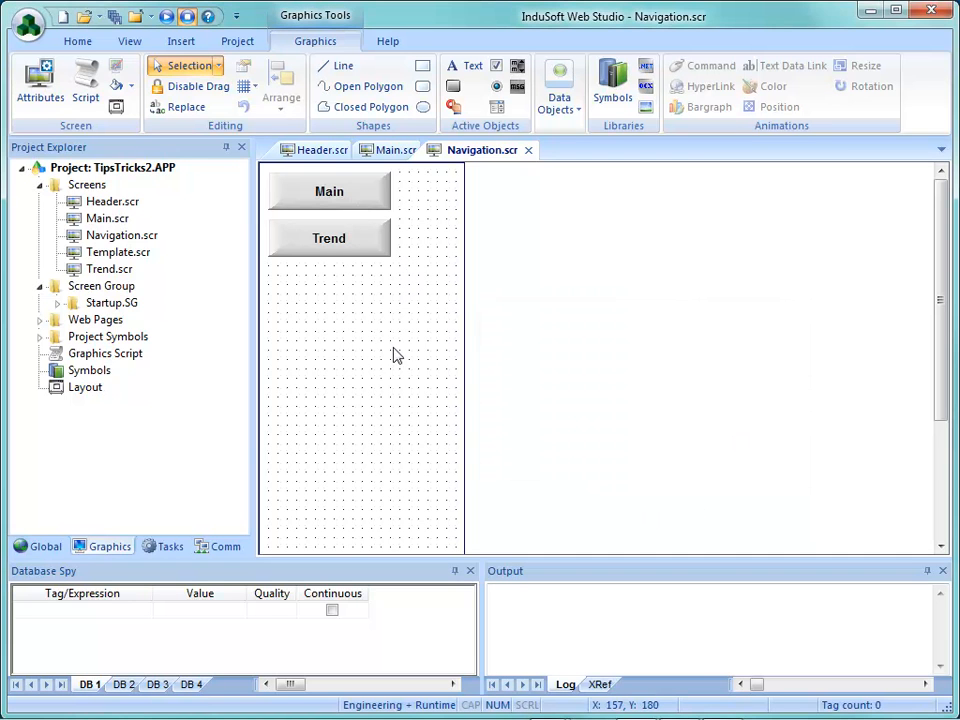
pyautogui.click(39, 85)
pyautogui.write('1')
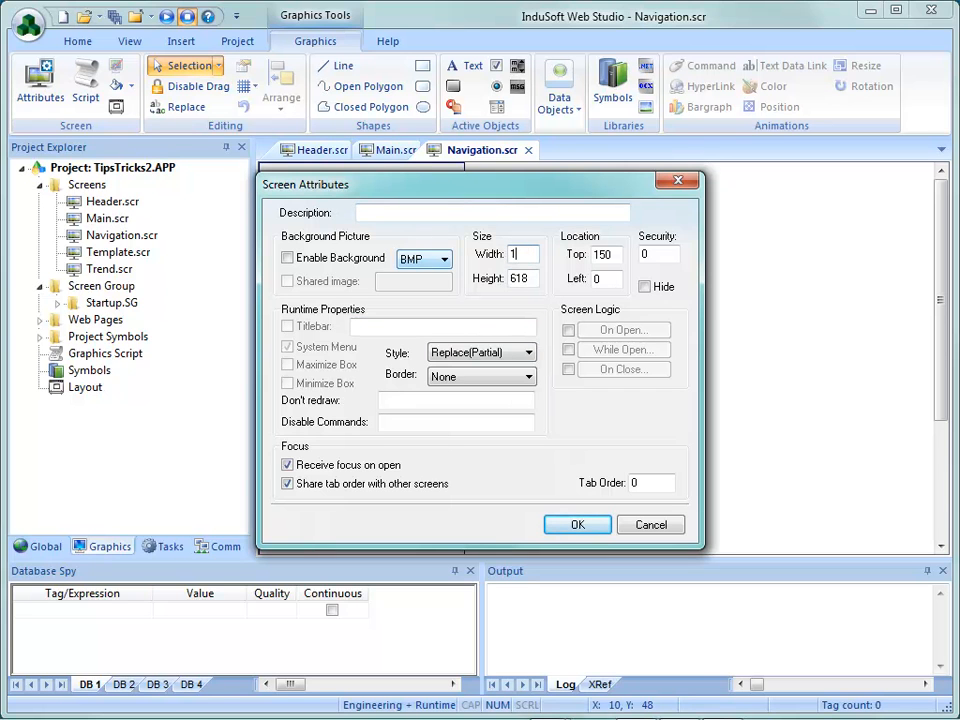
pyautogui.write('50')
pyautogui.click(581, 527)
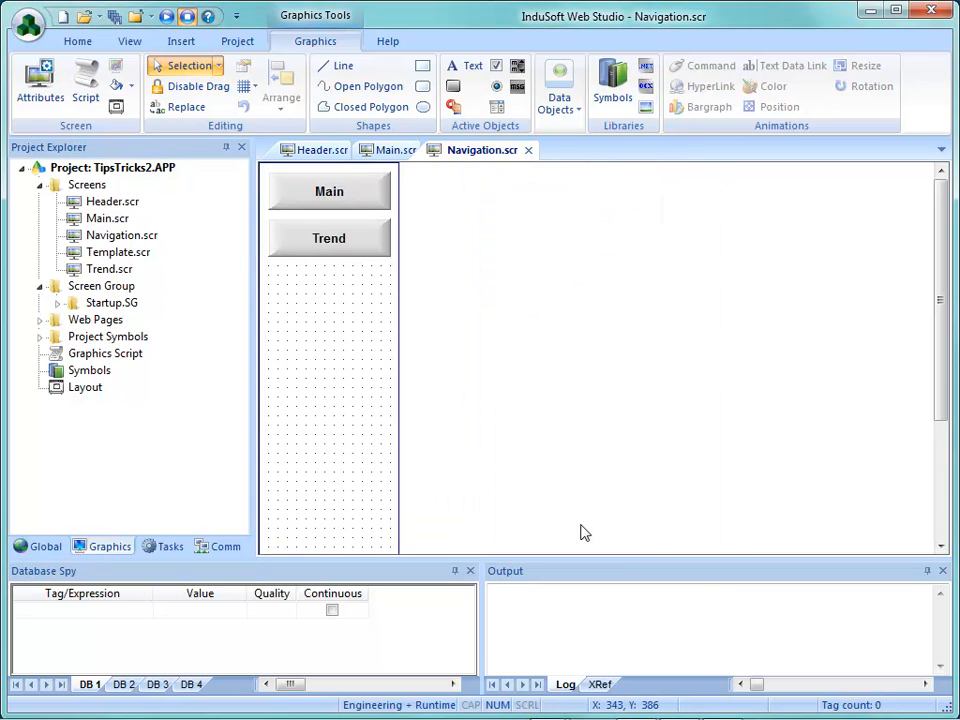
pyautogui.click(528, 150)
pyautogui.click(592, 440)
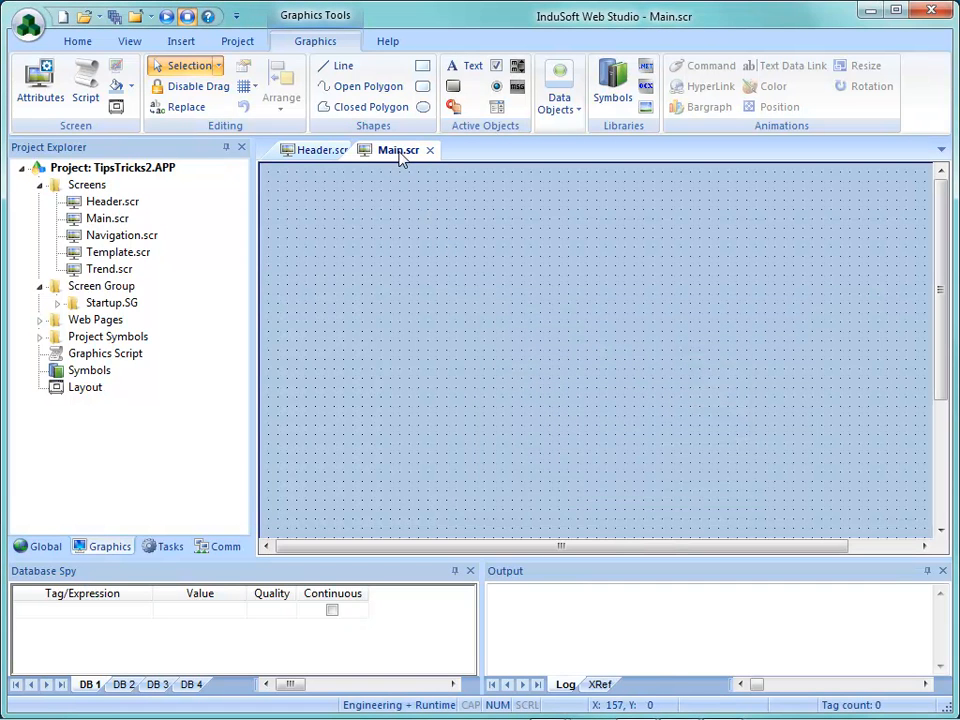
# Set the Main screen's width to 874 and its left location to 150 in the screen attributes
pyautogui.rightClick(421, 277)
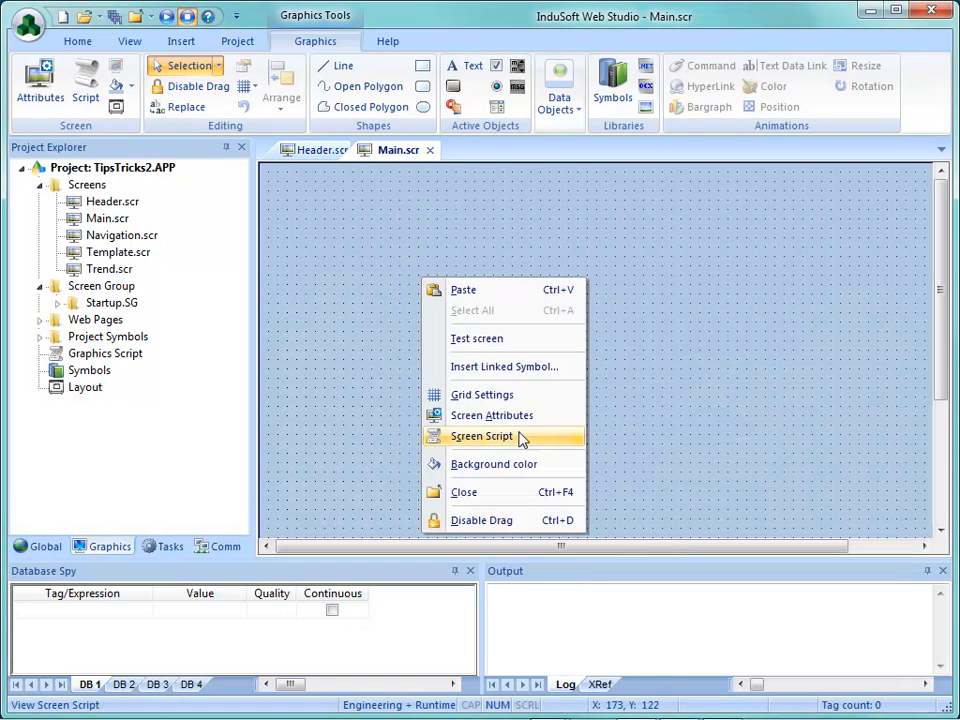
pyautogui.click(512, 418)
pyautogui.doubleClick(518, 254)
pyautogui.write('74')
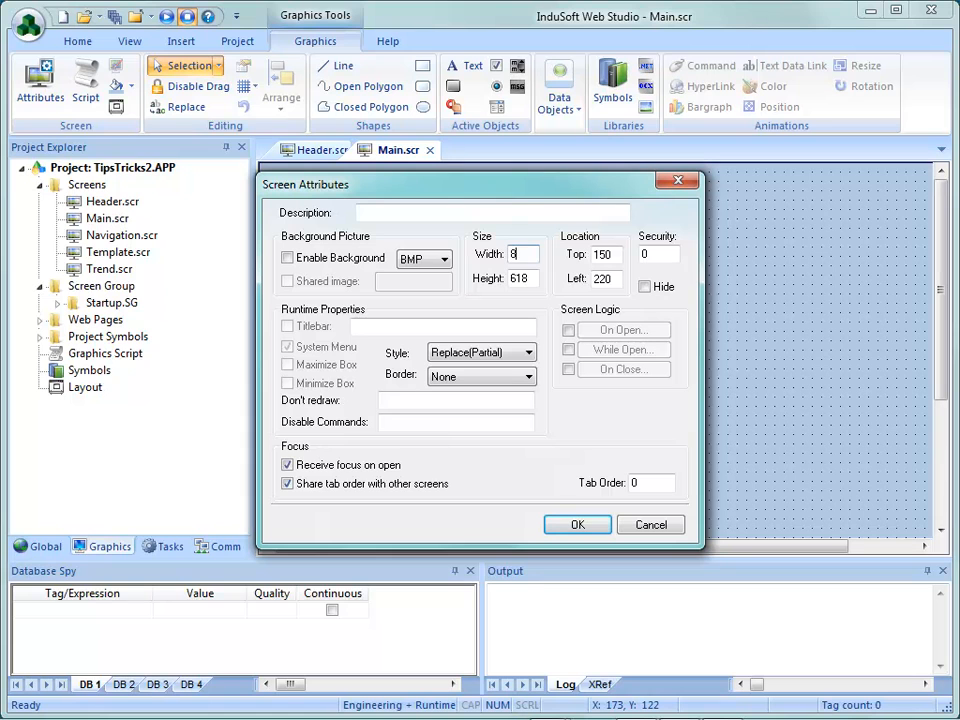
pyautogui.doubleClick(620, 278)
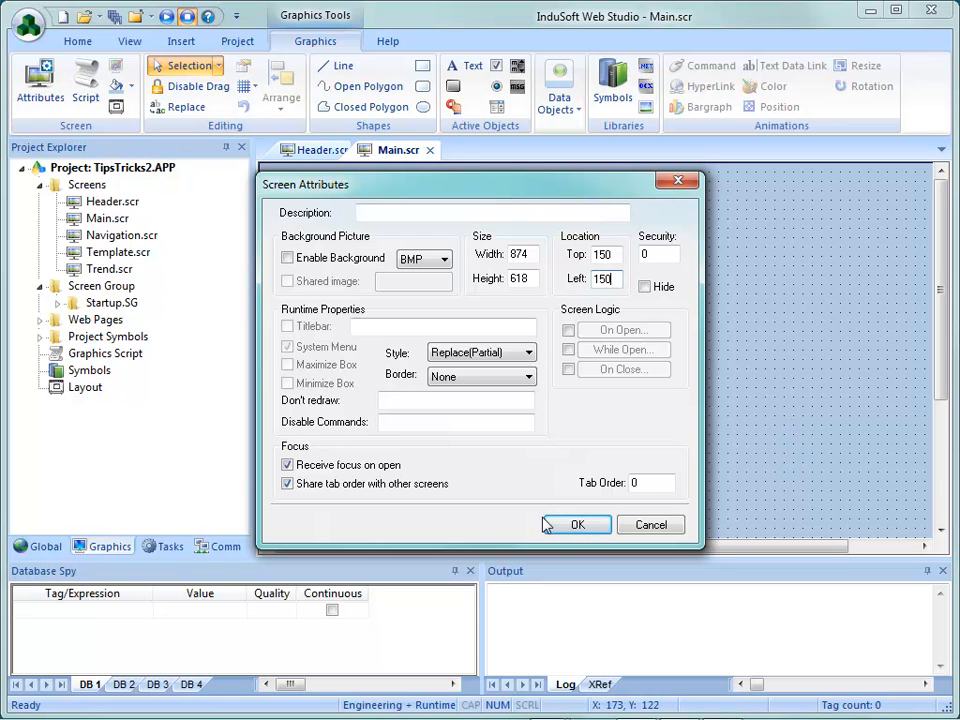
pyautogui.click(578, 524)
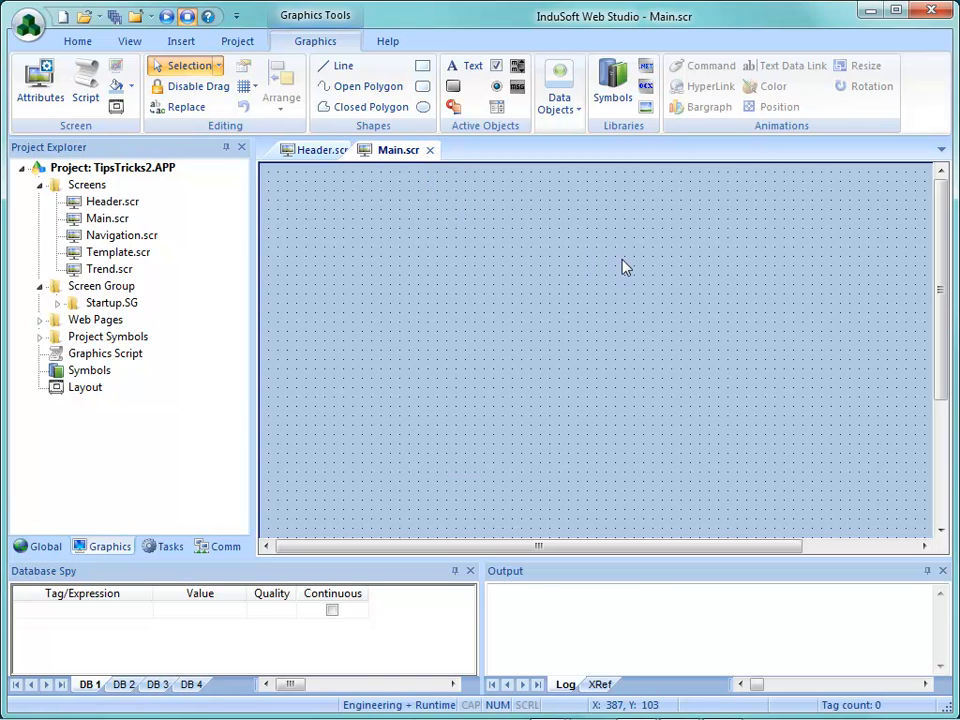
# Draw a button about 81 by 51 at X 40, Y 40 on the Main screen and copy it to X 280, Y 40
pyautogui.click(453, 87)
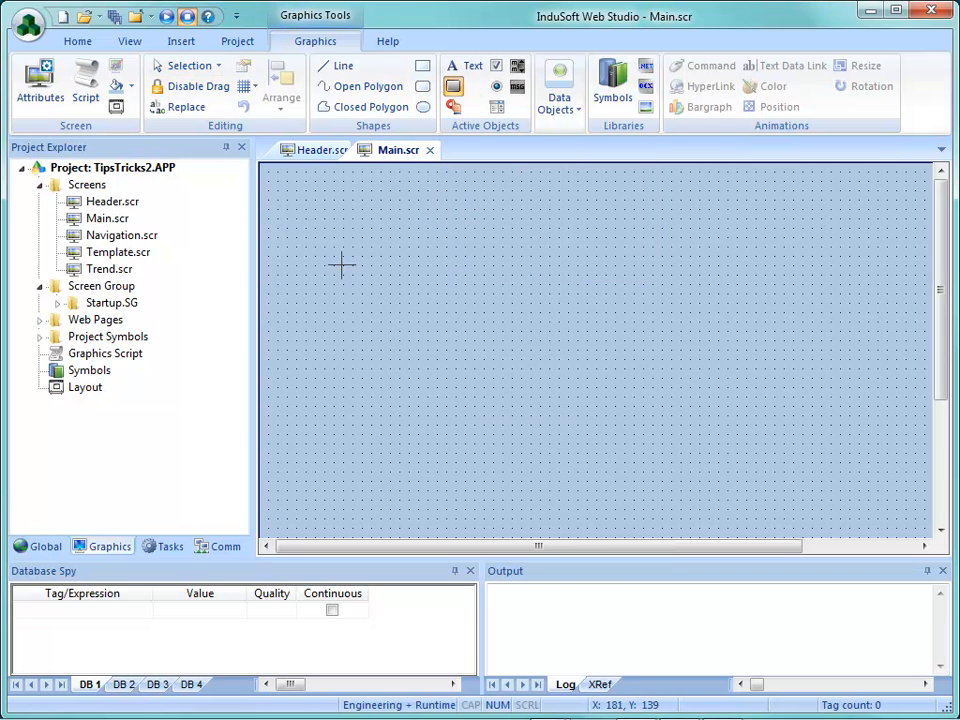
pyautogui.moveTo(294, 198)
pyautogui.mouseDown()
pyautogui.moveTo(429, 266)
pyautogui.moveTo(375, 250)
pyautogui.mouseUp()
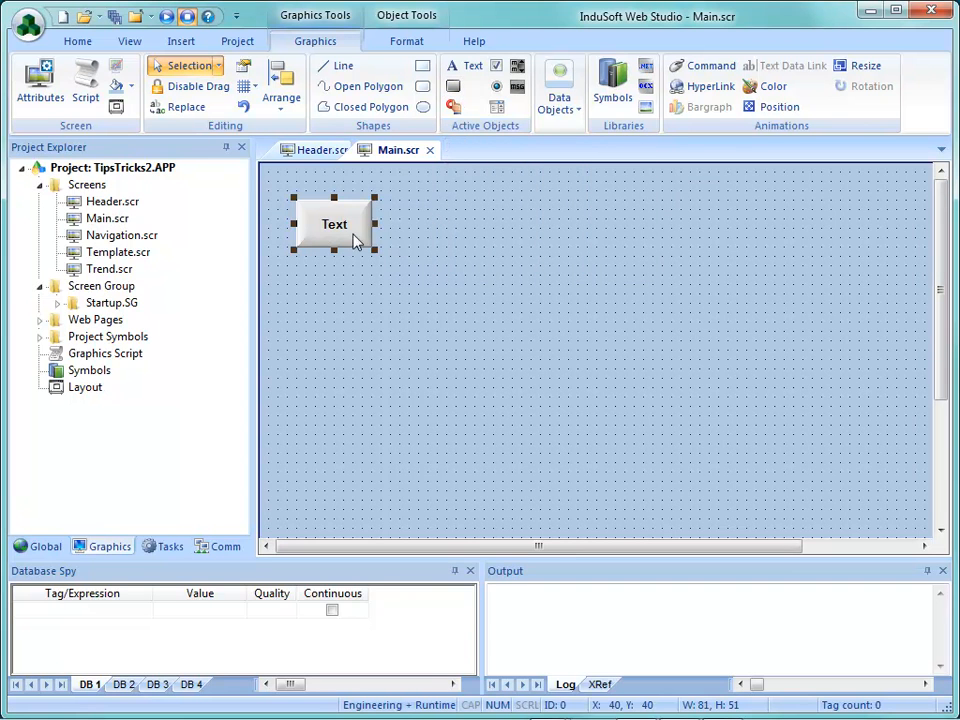
pyautogui.moveTo(320, 240); pyautogui.dragTo(565, 250)
# Change the copied button's caption to Push Button, split over two lines
pyautogui.doubleClick(569, 226)
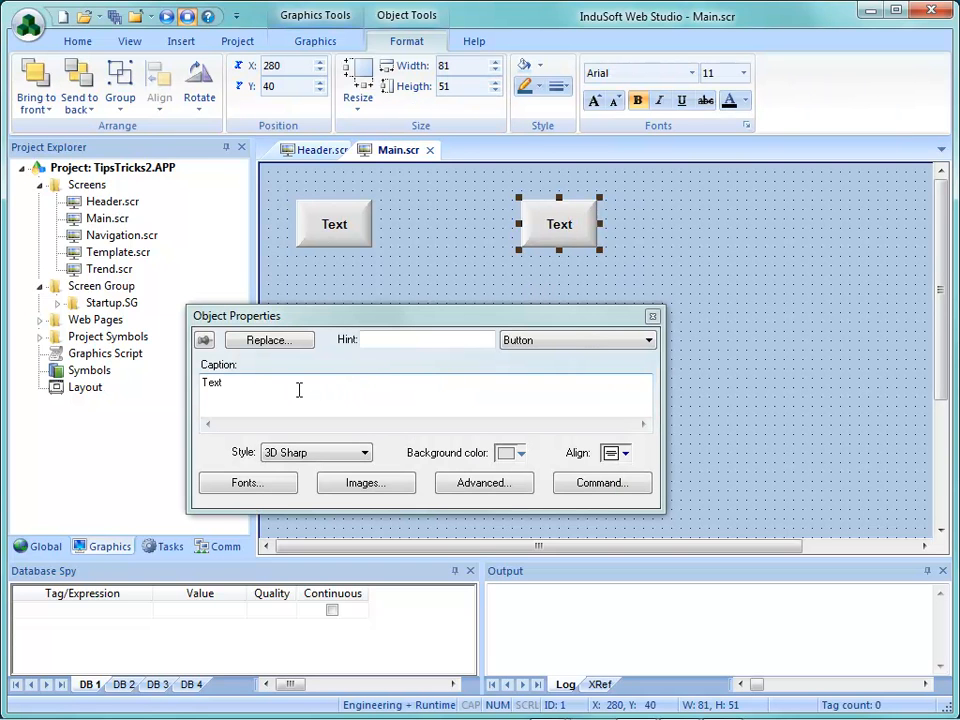
pyautogui.doubleClick(218, 388)
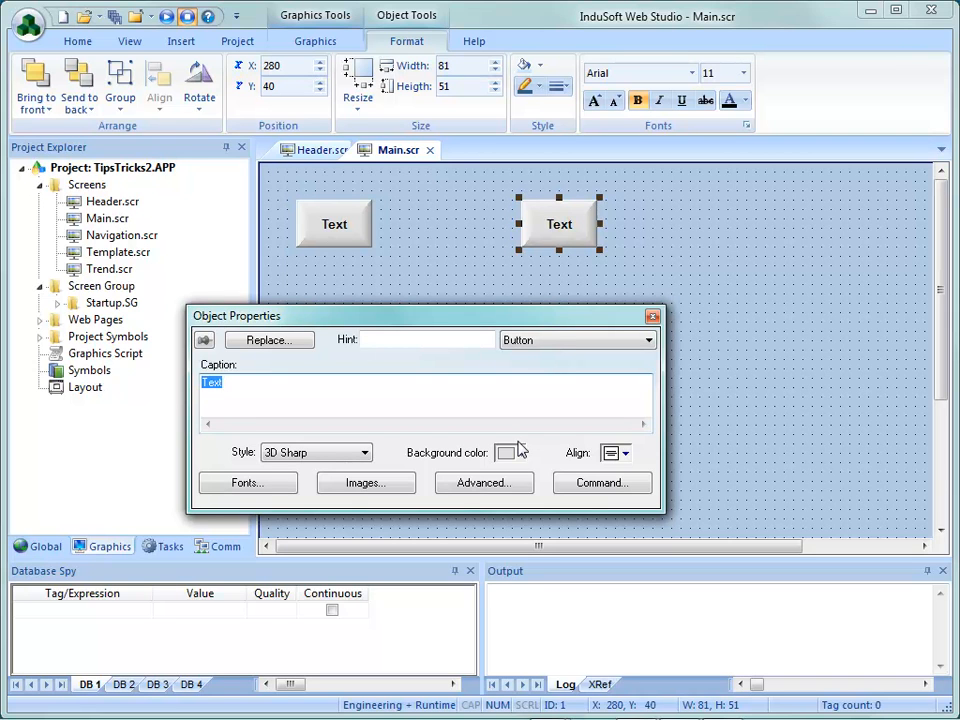
pyautogui.write('Pu')
pyautogui.press('BackSpace')
pyautogui.write('ush')
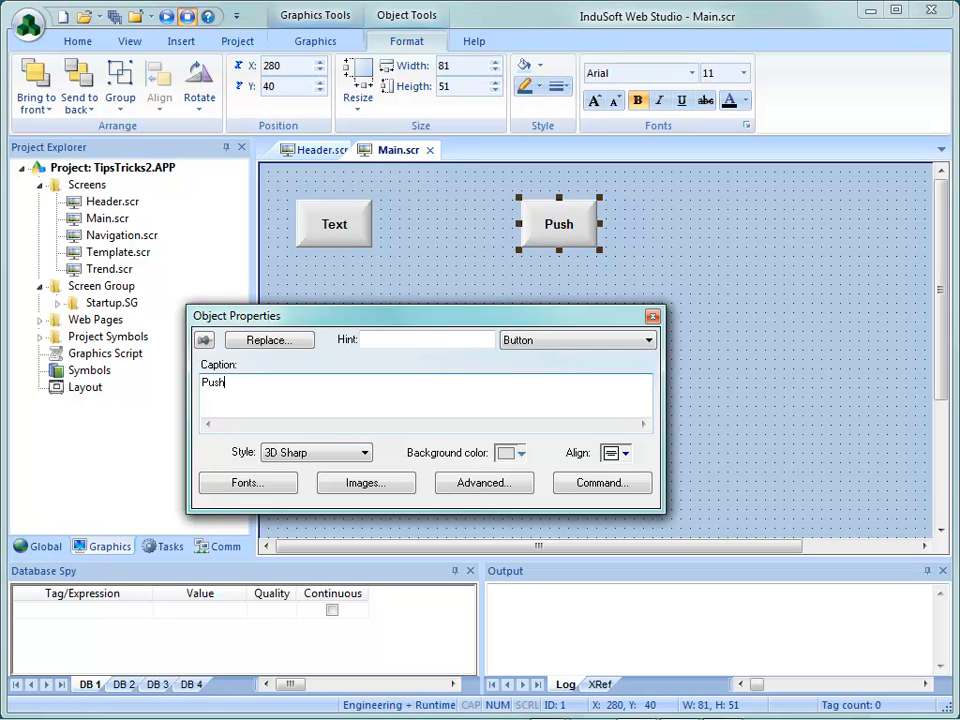
pyautogui.press('Return')
pyautogui.write('Button')
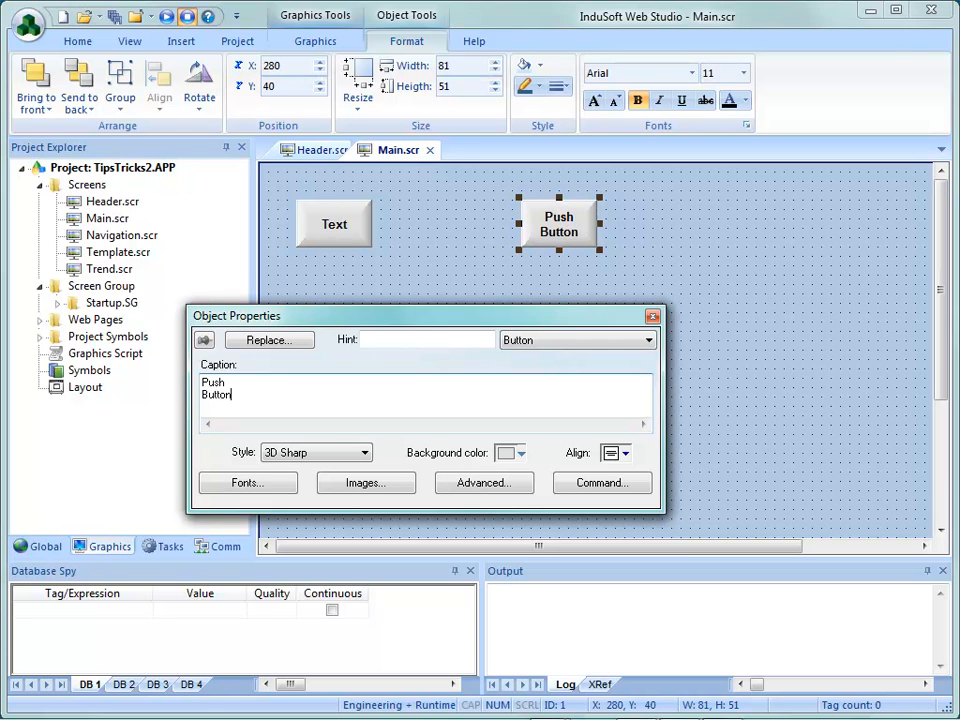
pyautogui.write(' 1')
pyautogui.press('BackSpace')
# Set the Push Button's style to Standard and its caption font size to 12
pyautogui.click(296, 460)
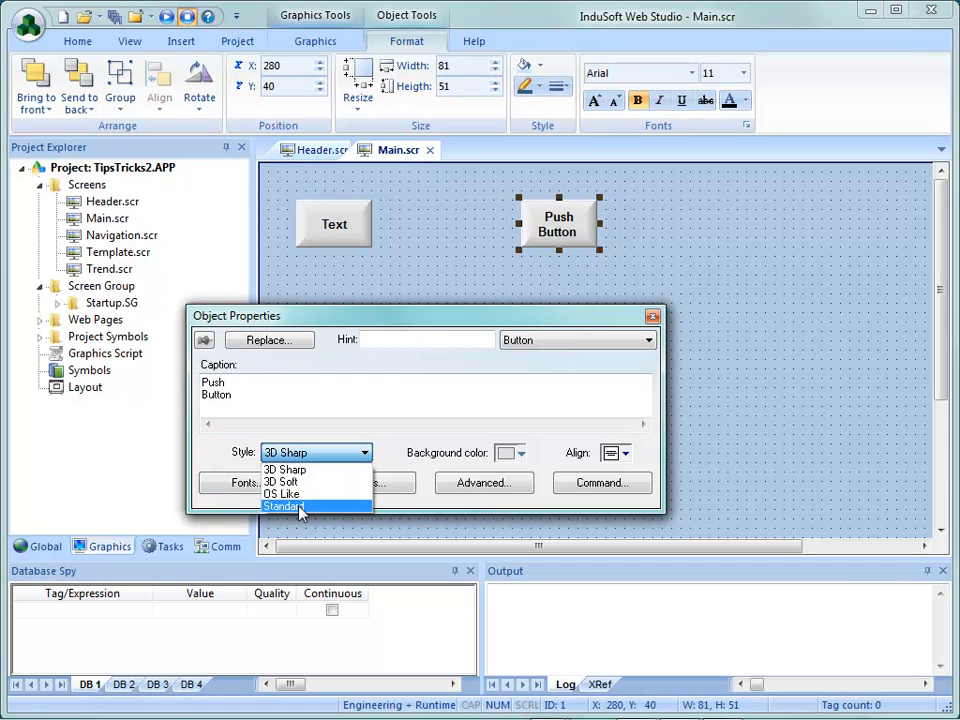
pyautogui.click(300, 507)
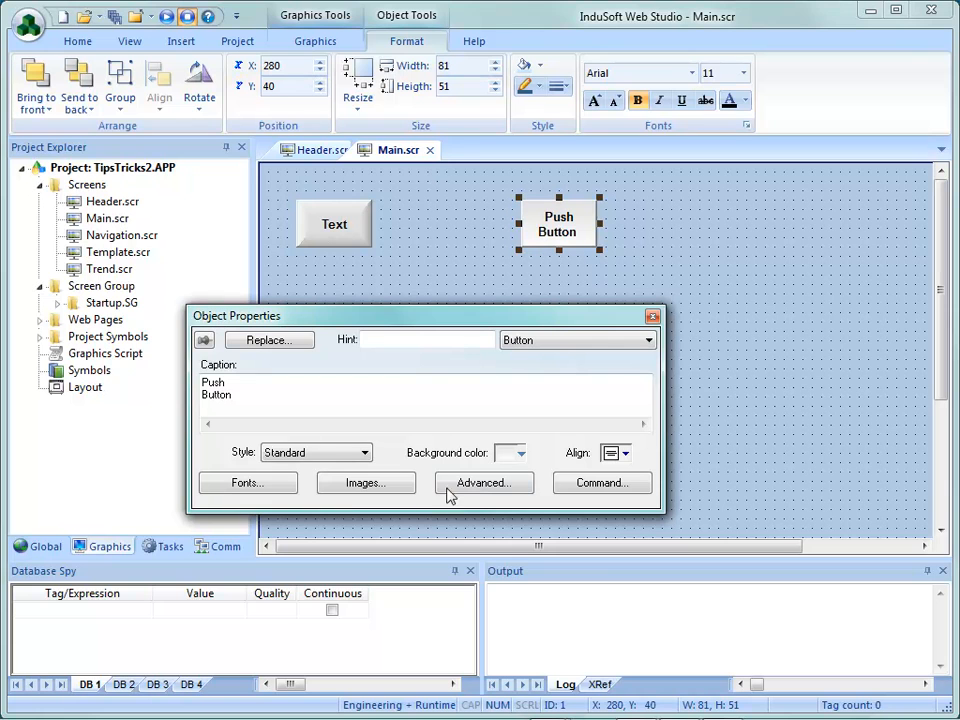
pyautogui.click(253, 483)
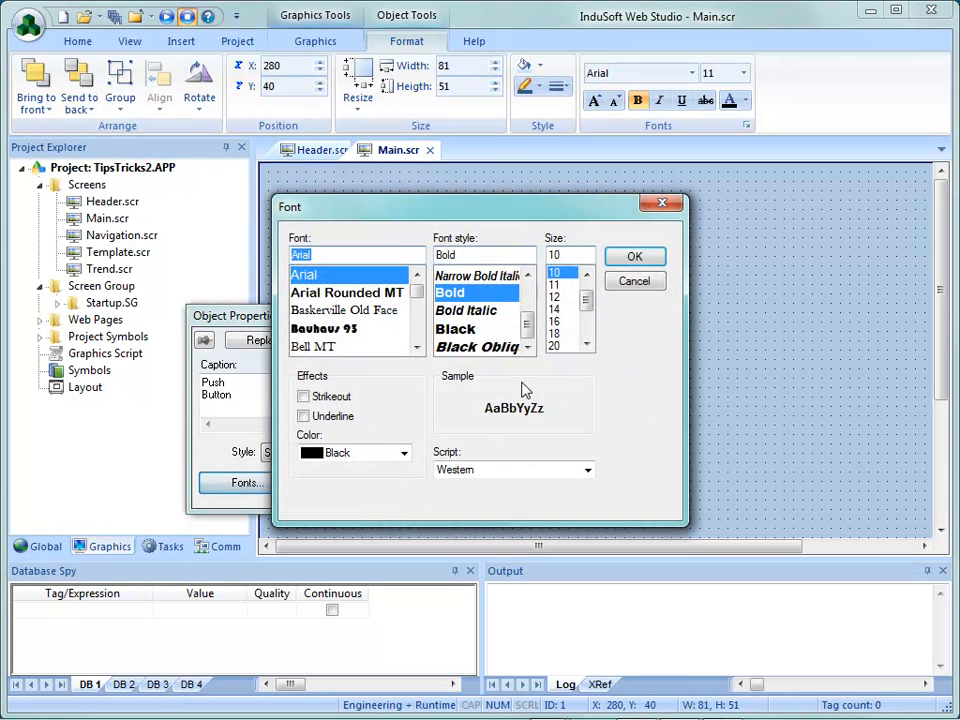
pyautogui.click(553, 297)
pyautogui.click(614, 260)
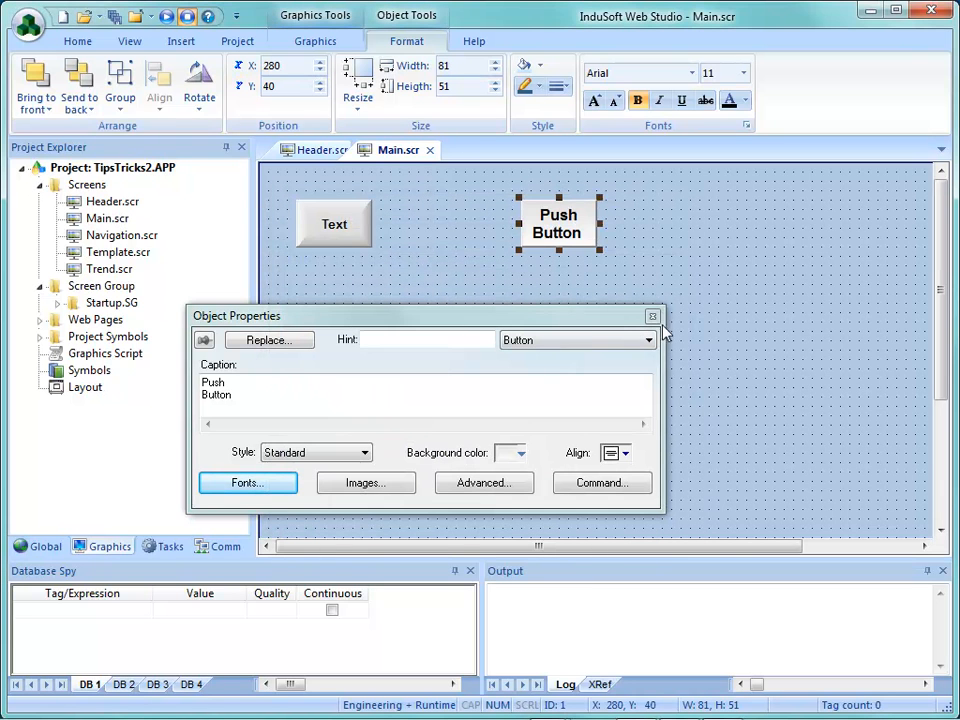
# Set the Push Button's formatting as the default for new objects
pyautogui.rightClick(537, 228)
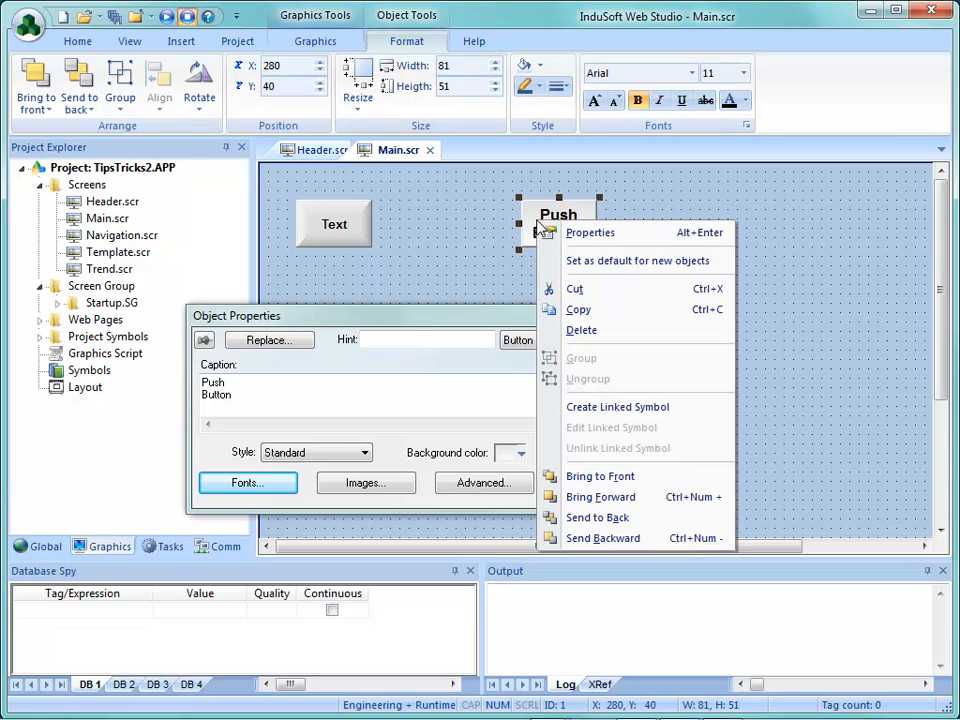
pyautogui.click(588, 262)
pyautogui.click(714, 281)
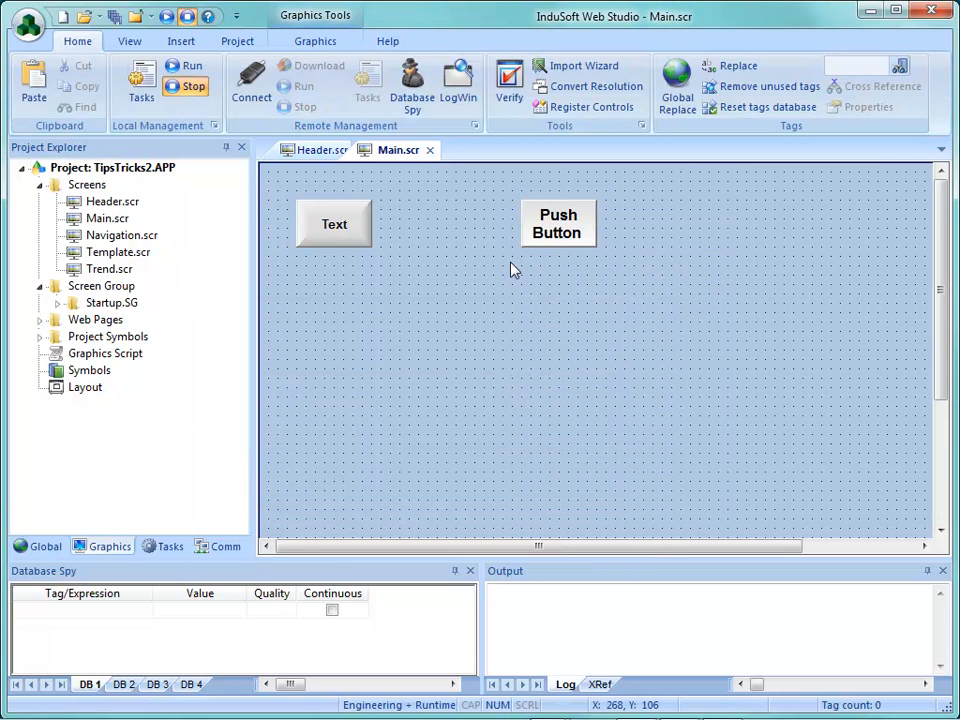
# Draw two more buttons on the Main screen, about 83 by 59 at X 420, Y 30 and about 91 by 61 at X 330, Y 120
pyautogui.click(315, 42)
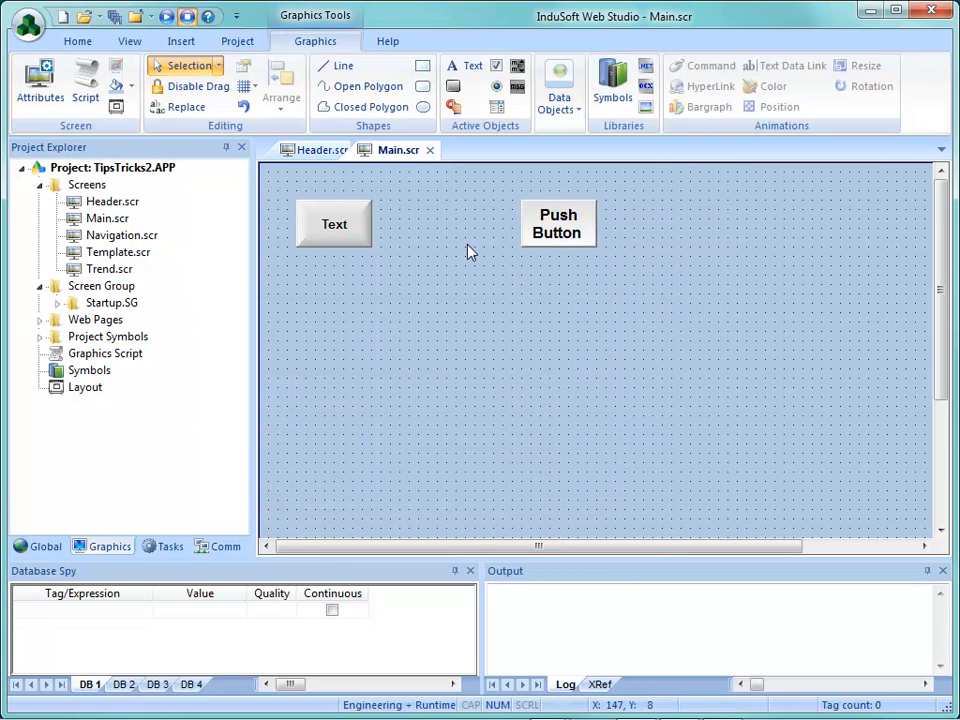
pyautogui.click(456, 90)
pyautogui.moveTo(653, 191)
pyautogui.mouseDown()
pyautogui.moveTo(746, 263)
pyautogui.moveTo(733, 248)
pyautogui.mouseUp()
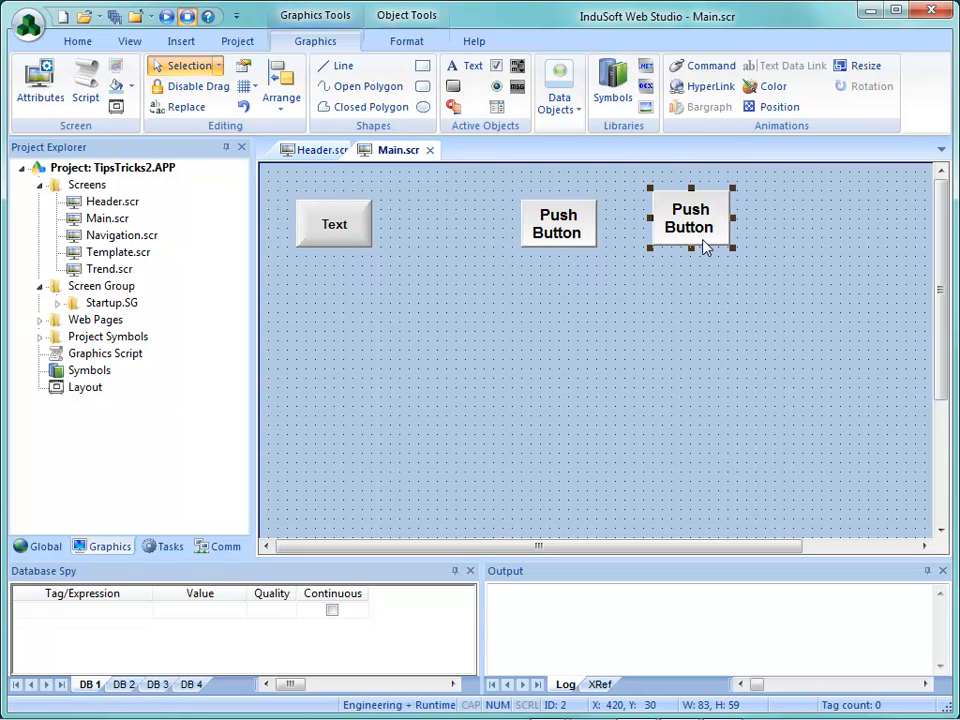
pyautogui.click(455, 90)
pyautogui.moveTo(568, 275); pyautogui.dragTo(653, 335)
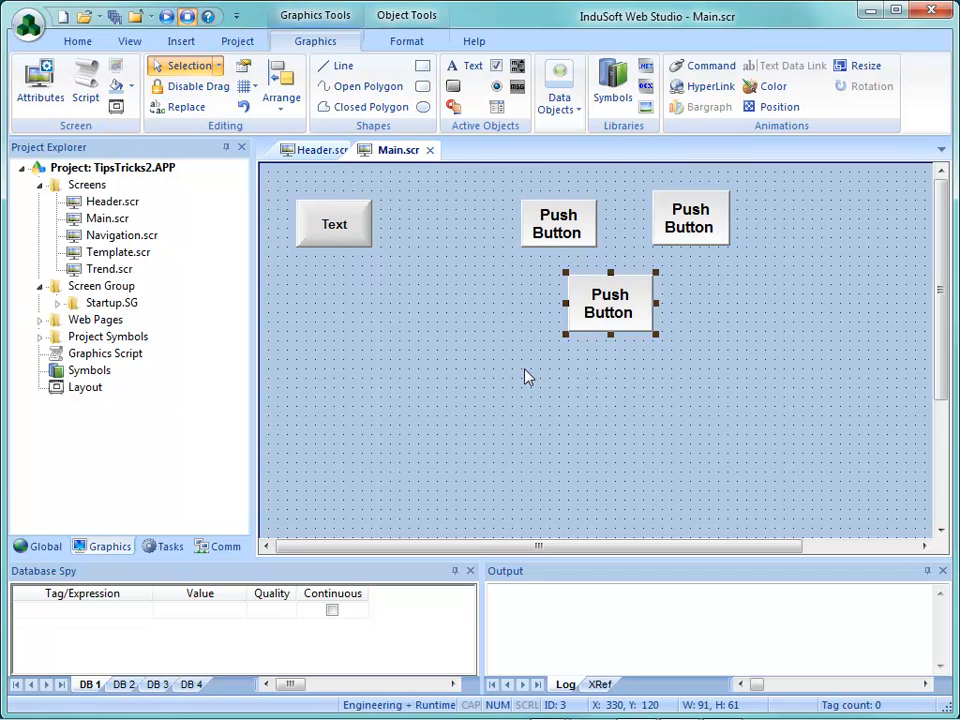
# Make the Text button the default for new objects and draw a button about 61 by 51 at X 60, Y 110
pyautogui.rightClick(316, 233)
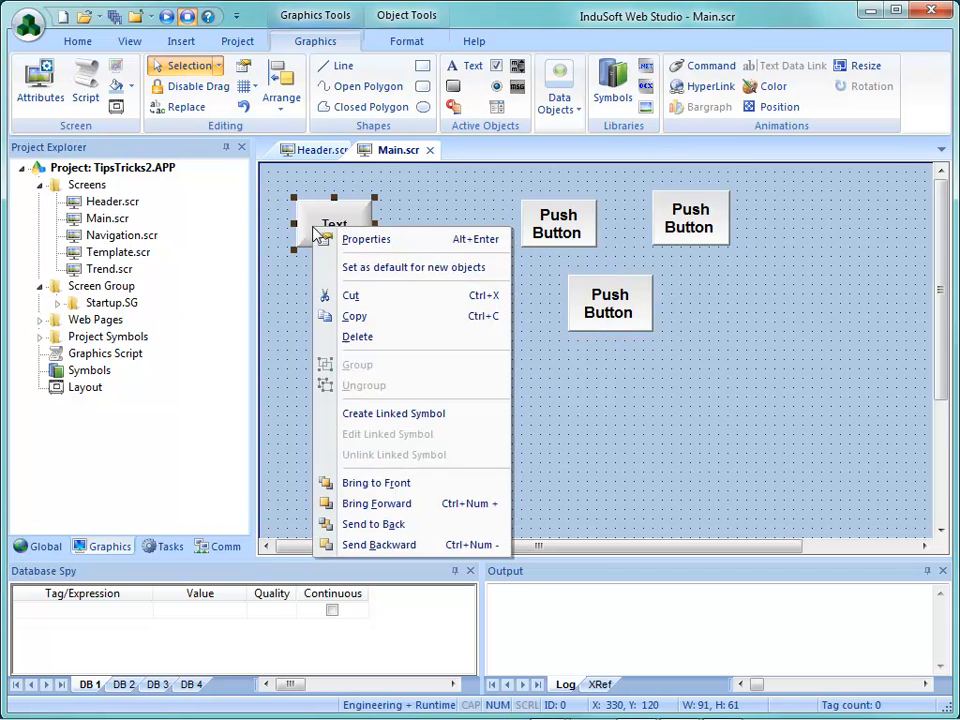
pyautogui.click(366, 268)
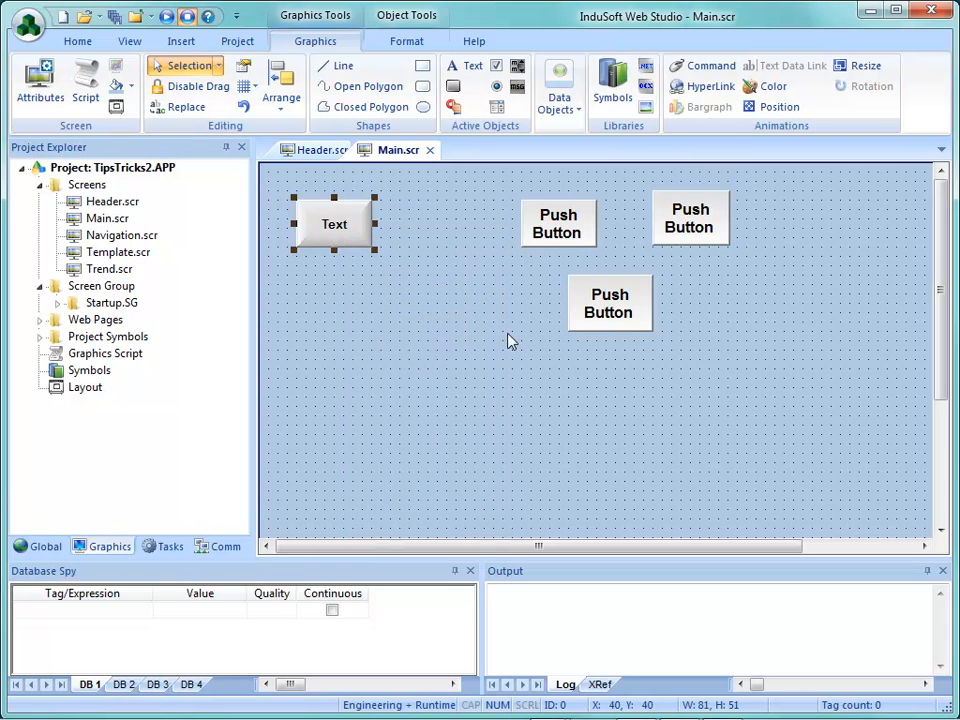
pyautogui.click(453, 86)
pyautogui.moveTo(431, 248)
pyautogui.mouseDown()
pyautogui.moveTo(481, 294)
pyautogui.moveTo(343, 289)
pyautogui.mouseUp()
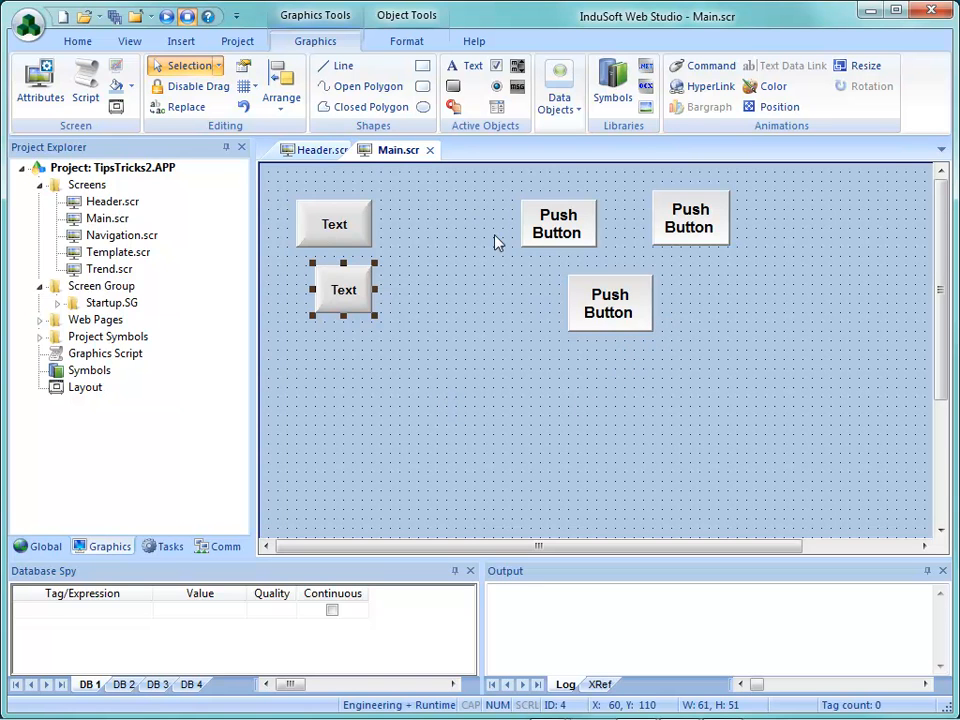
# Close the Main screen without saving its changes and close the Header screen
pyautogui.click(430, 150)
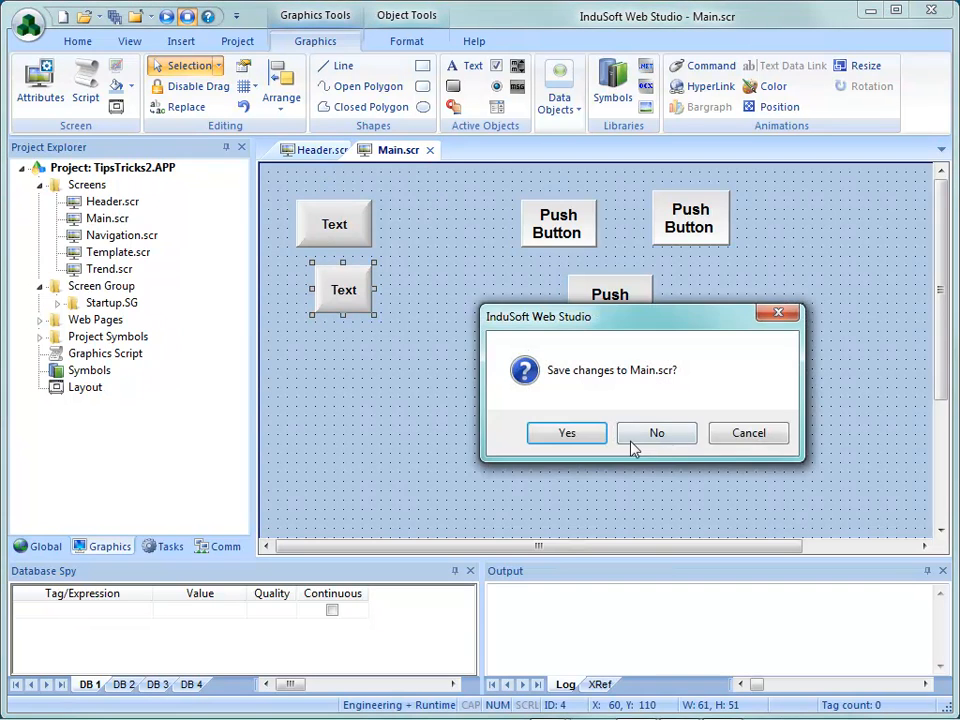
pyautogui.click(645, 433)
pyautogui.click(362, 150)
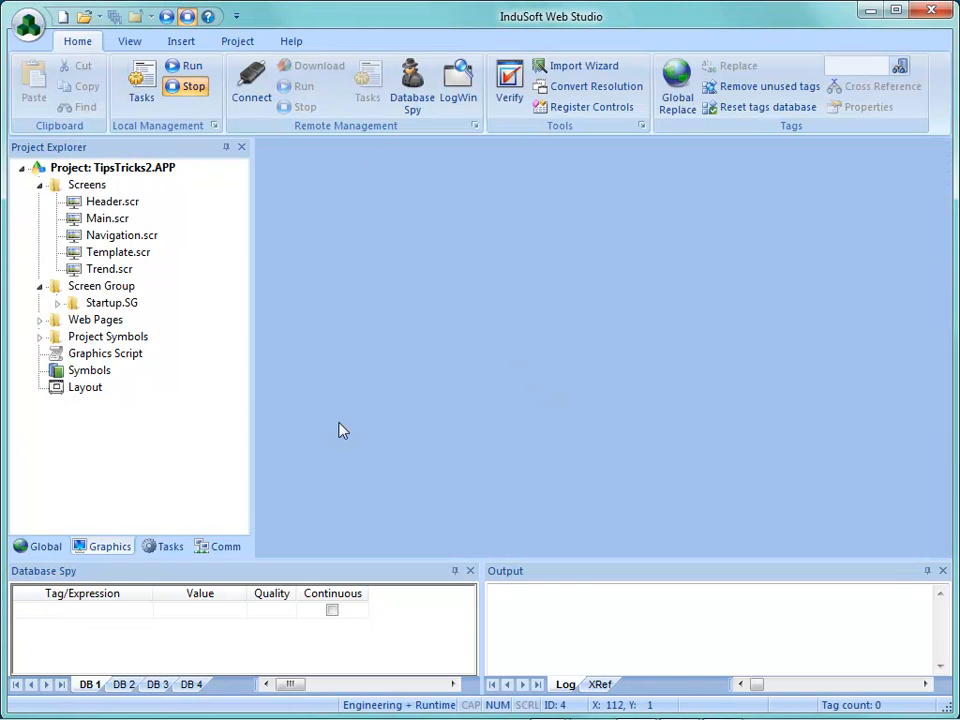
# Open the Trend screen and draw a trend control about 631 by 330 at X 91, Y 28
pyautogui.doubleClick(104, 268)
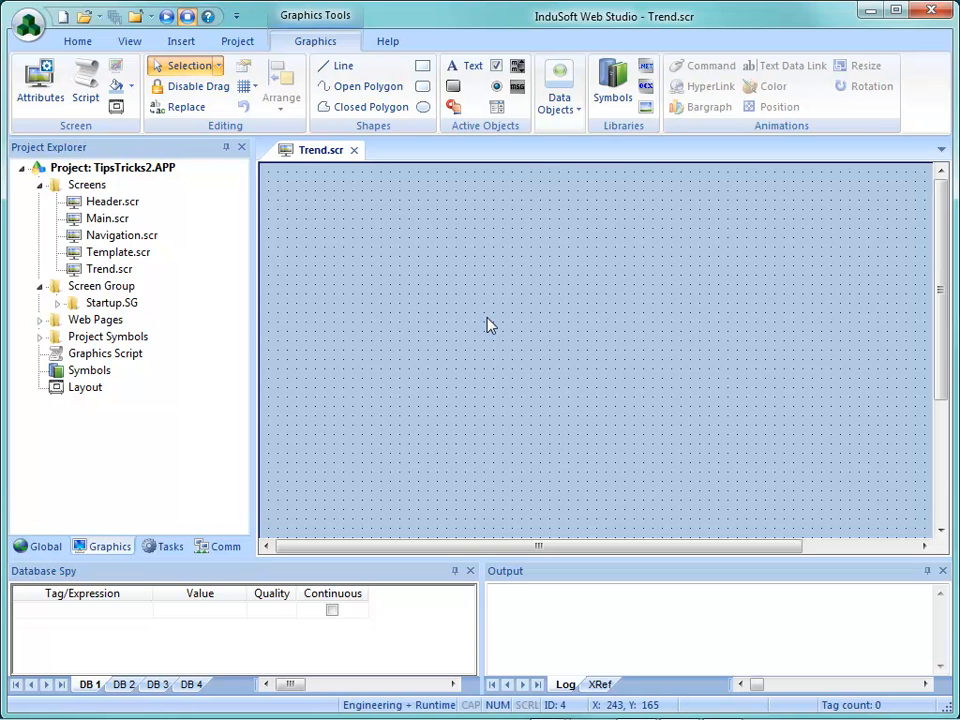
pyautogui.click(574, 110)
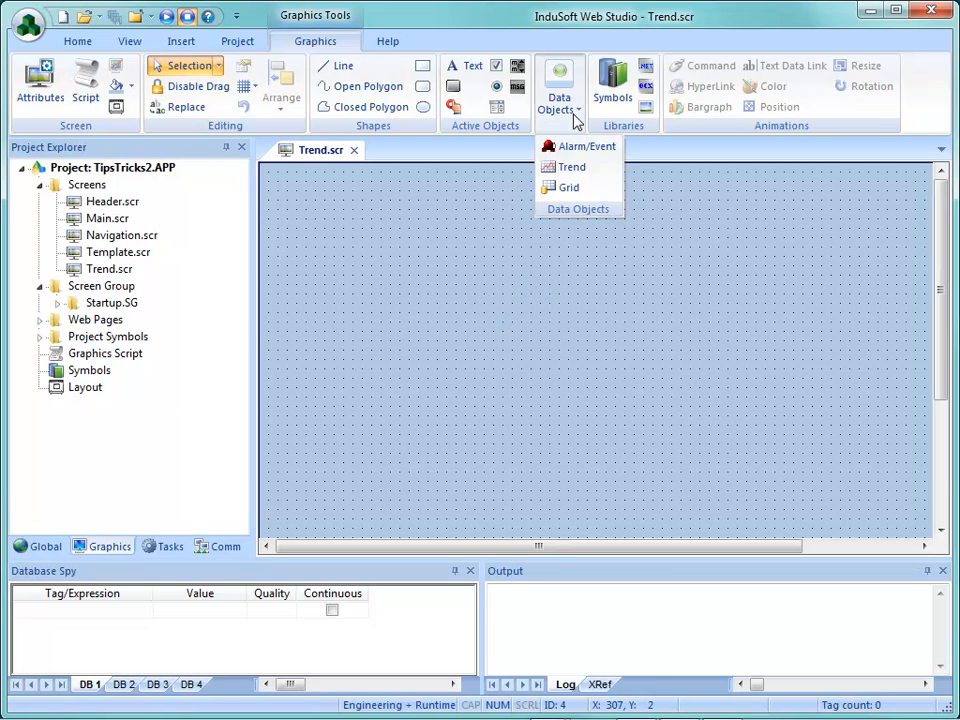
pyautogui.click(571, 168)
pyautogui.moveTo(345, 190); pyautogui.dragTo(934, 497)
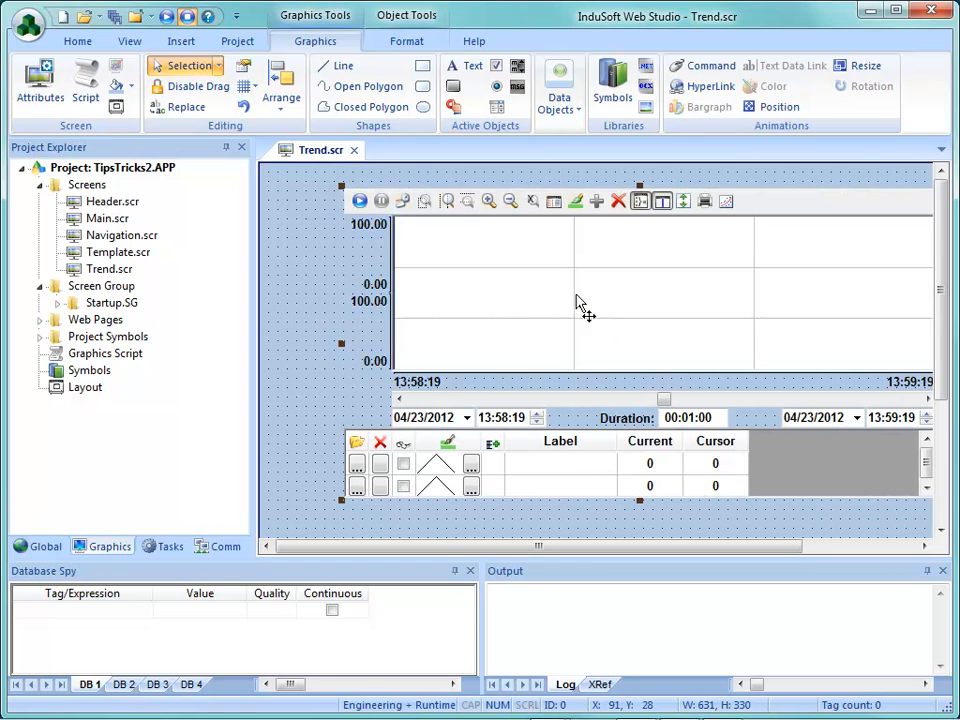
# Add a trend point labelled Temp. linked to Temperature, creating that tag as an Integer with Server scope
pyautogui.doubleClick(578, 303)
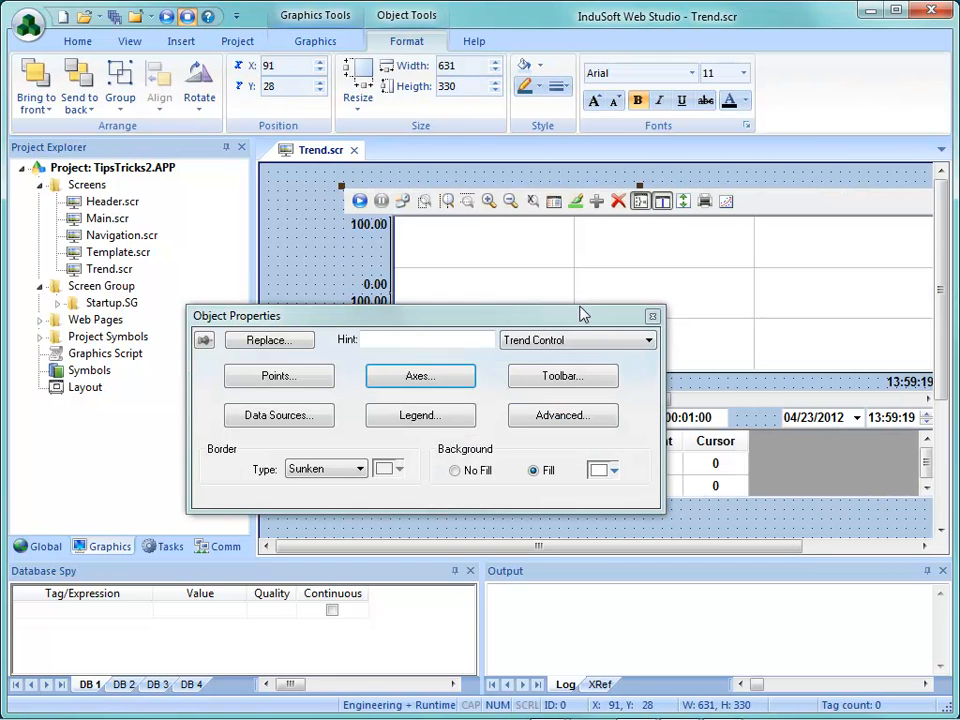
pyautogui.click(306, 385)
pyautogui.click(179, 277)
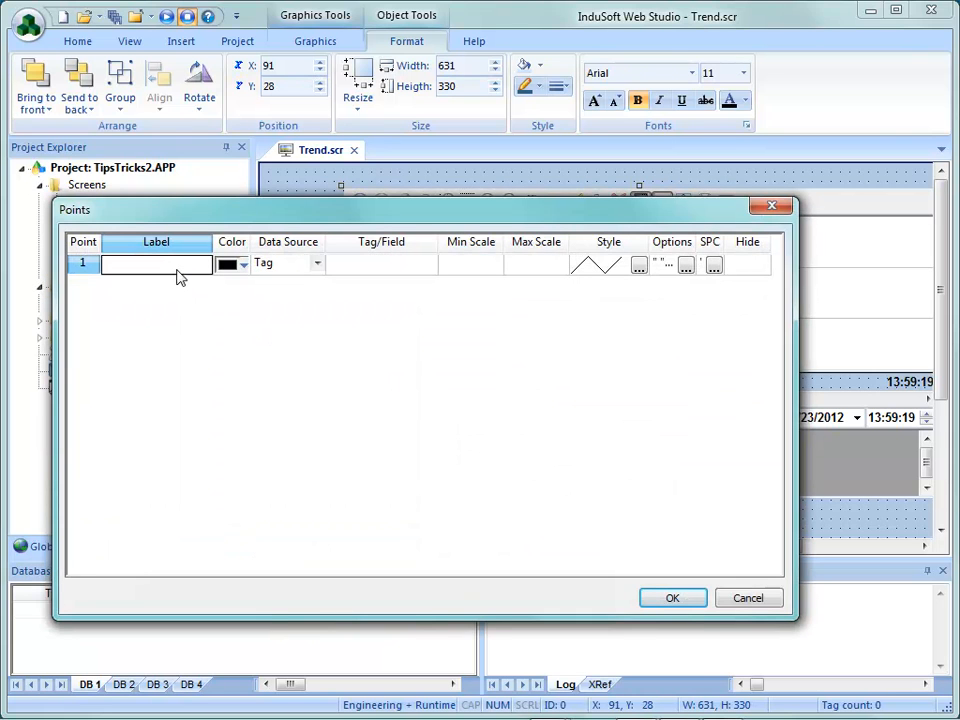
pyautogui.write('Temp')
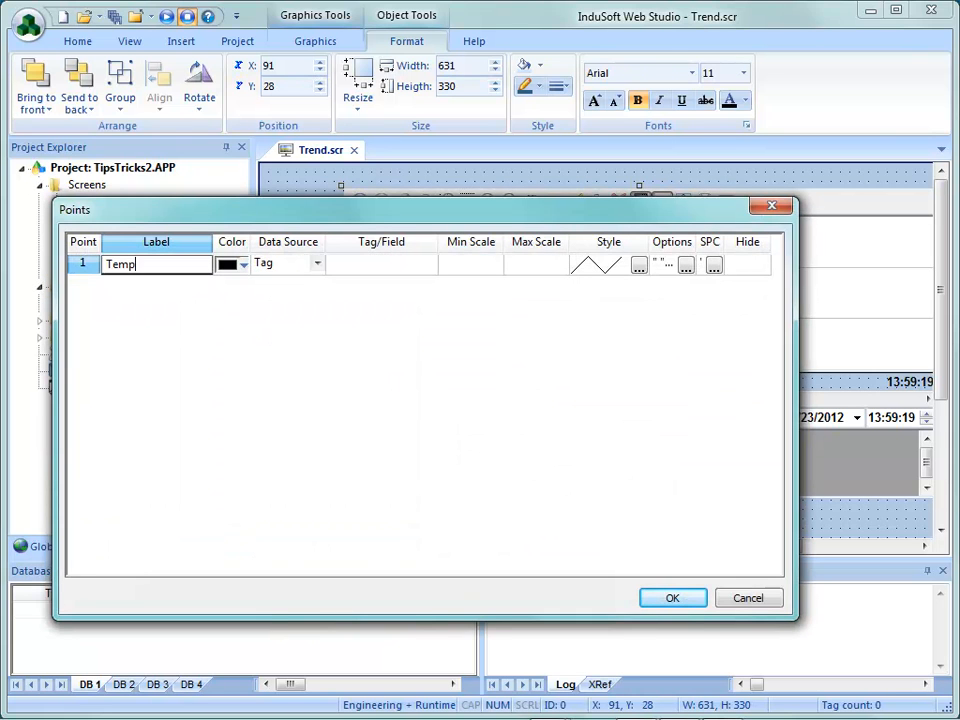
pyautogui.write('.')
pyautogui.click(386, 265)
pyautogui.write('Temperature')
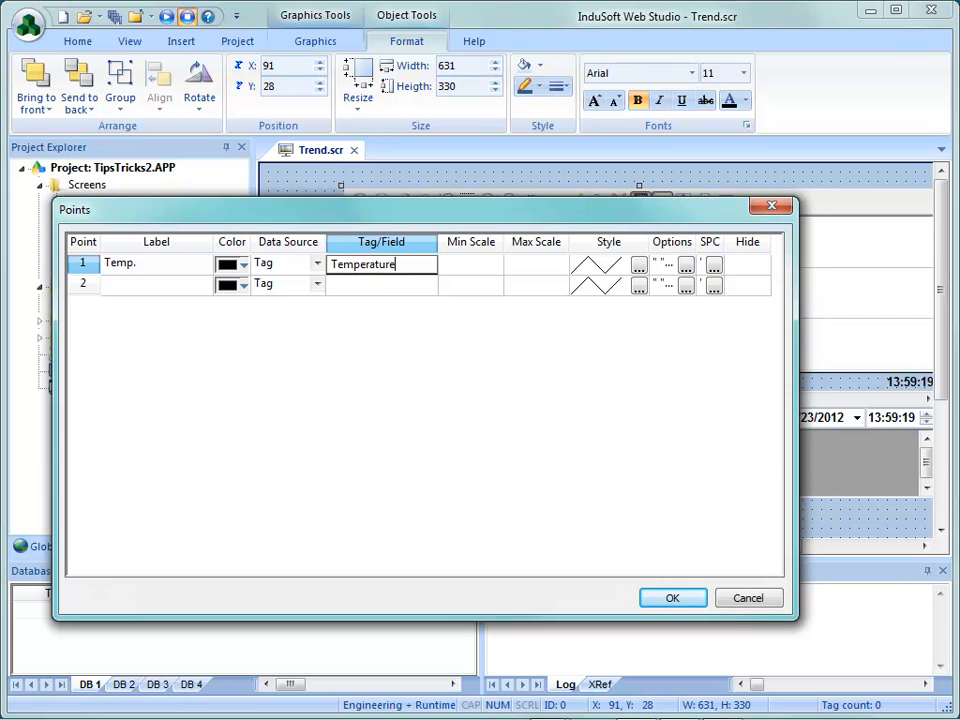
pyautogui.press('Return')
pyautogui.press('Return')
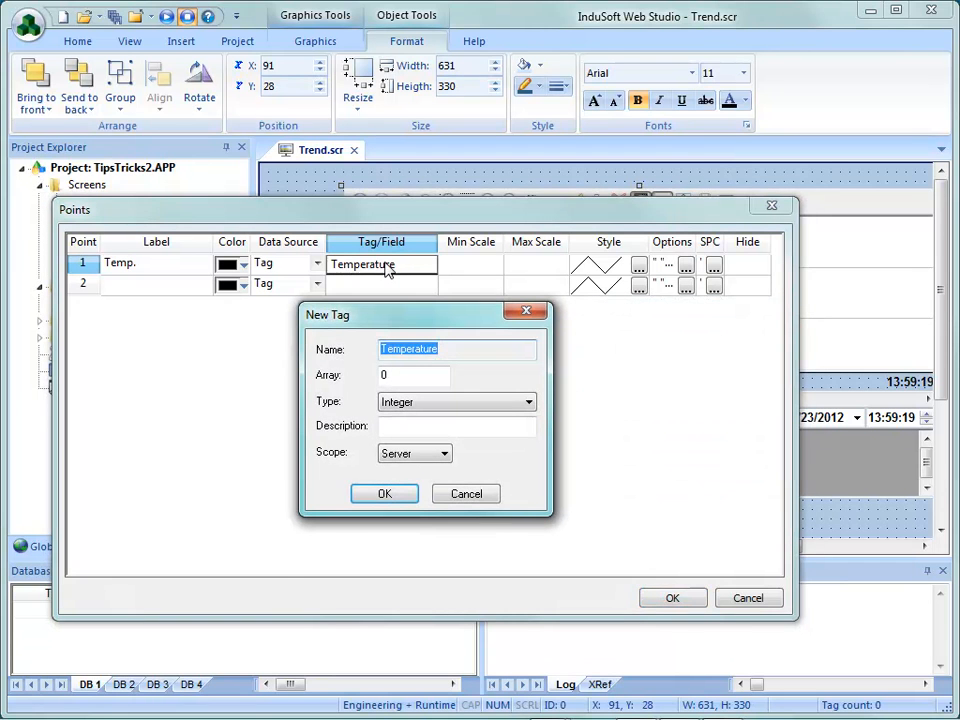
pyautogui.click(384, 495)
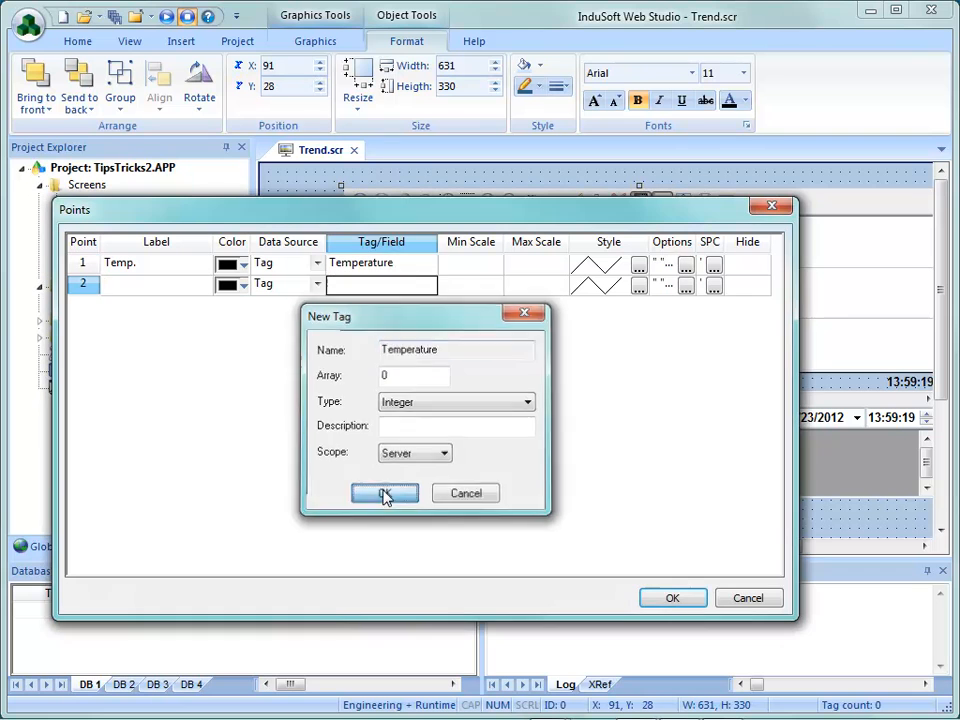
# Add a second trend point labelled Pressure, linked to a newly created Pressure tag
pyautogui.click(184, 286)
pyautogui.write('Pressure')
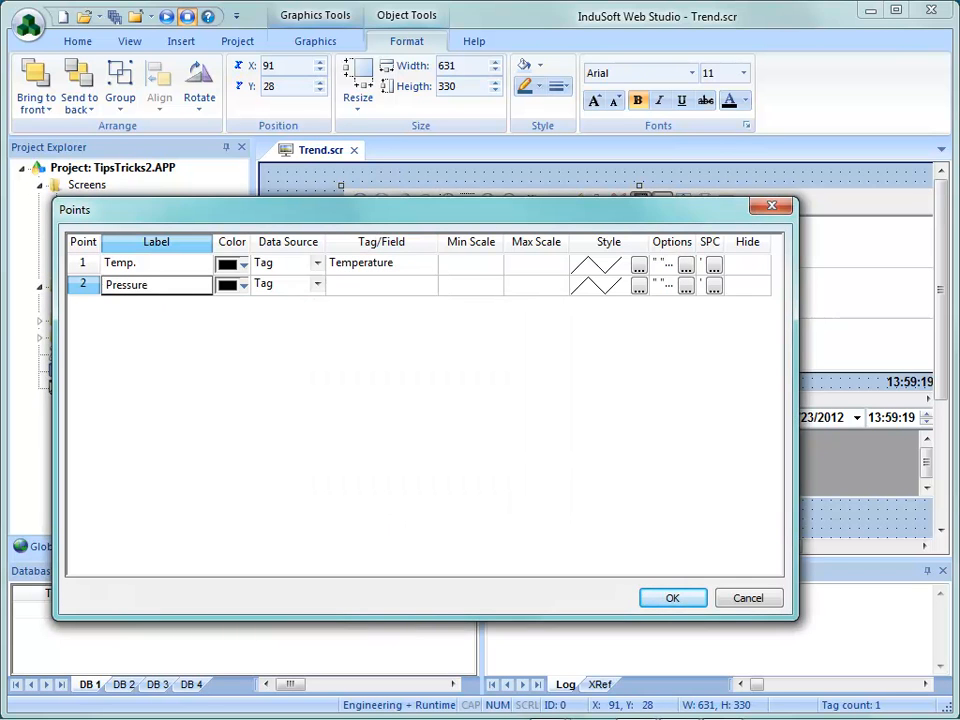
pyautogui.click(352, 286)
pyautogui.write('Pressure')
pyautogui.press('Return')
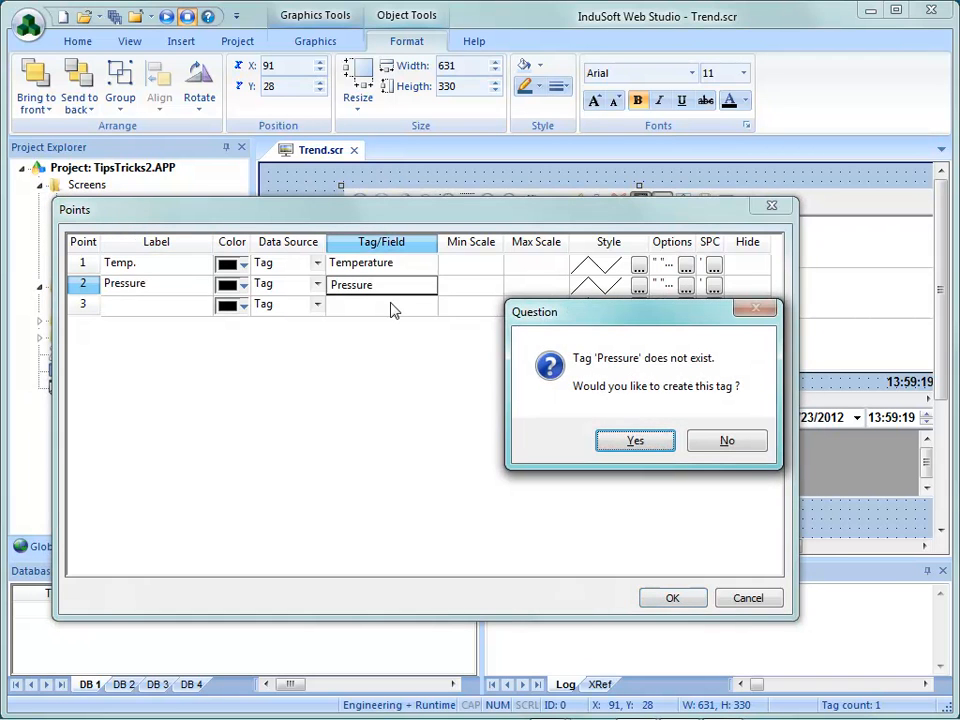
pyautogui.click(626, 442)
pyautogui.click(386, 494)
# Set the Temp. point's pen style to a red line with a thicker weight
pyautogui.click(638, 265)
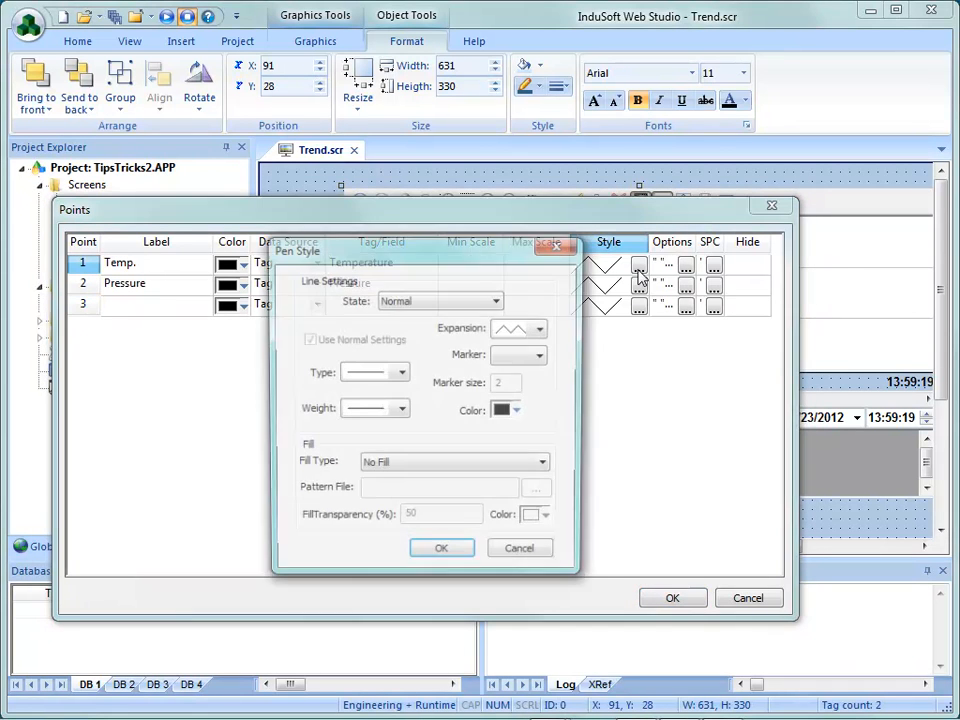
pyautogui.click(519, 411)
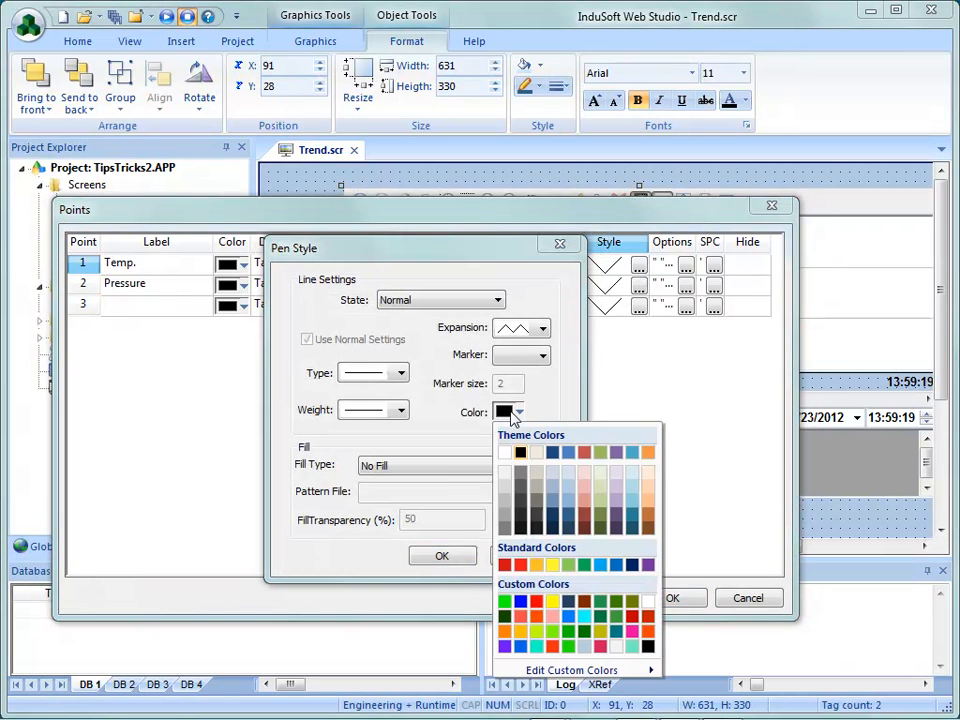
pyautogui.click(536, 602)
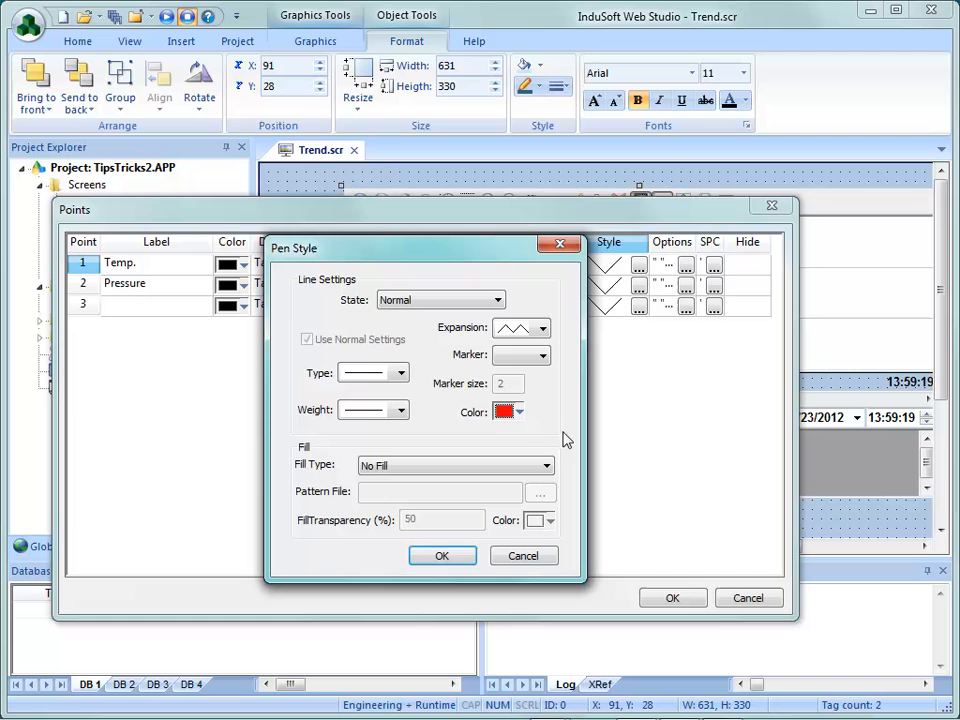
pyautogui.click(395, 409)
pyautogui.click(377, 463)
pyautogui.click(425, 556)
# Give the Pressure point a blue line with a lighter blue Solid Color fill and apply the trend points
pyautogui.click(638, 285)
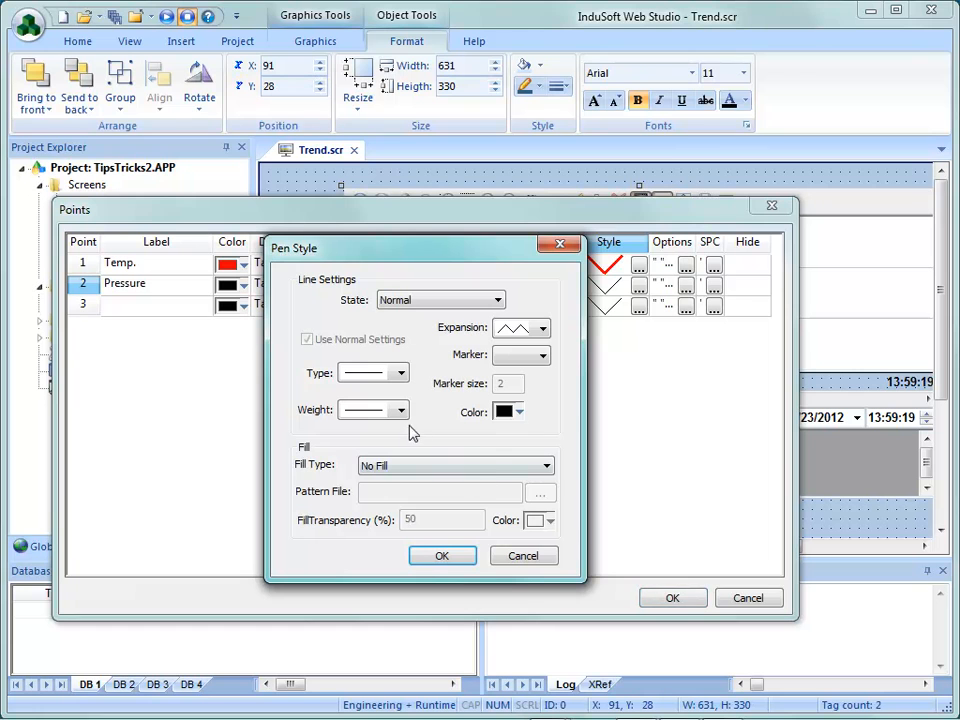
pyautogui.click(509, 412)
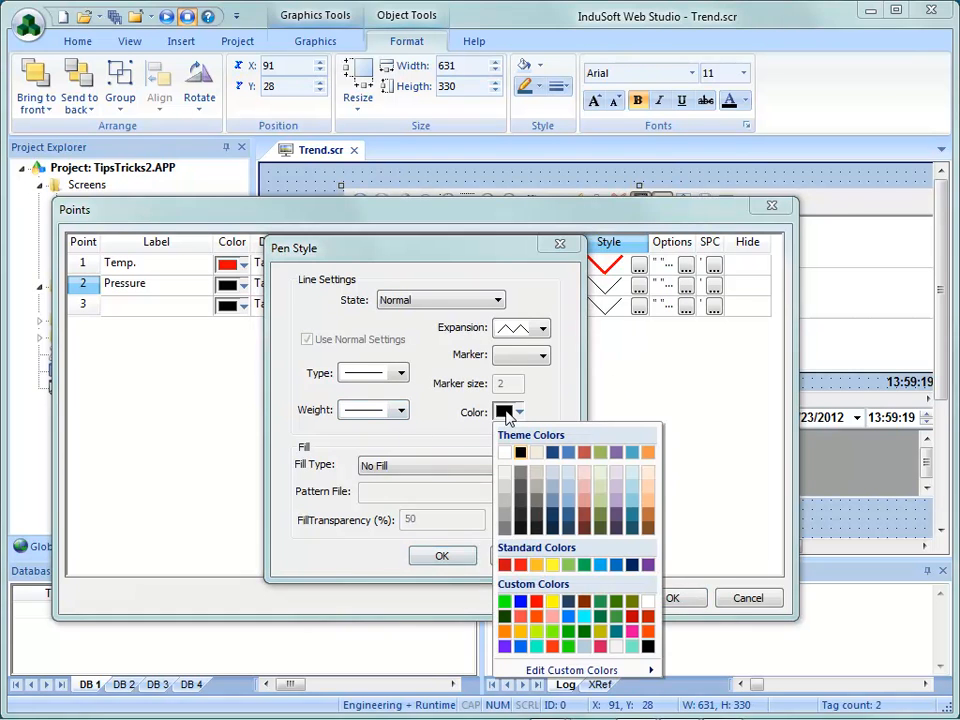
pyautogui.click(521, 602)
pyautogui.click(418, 467)
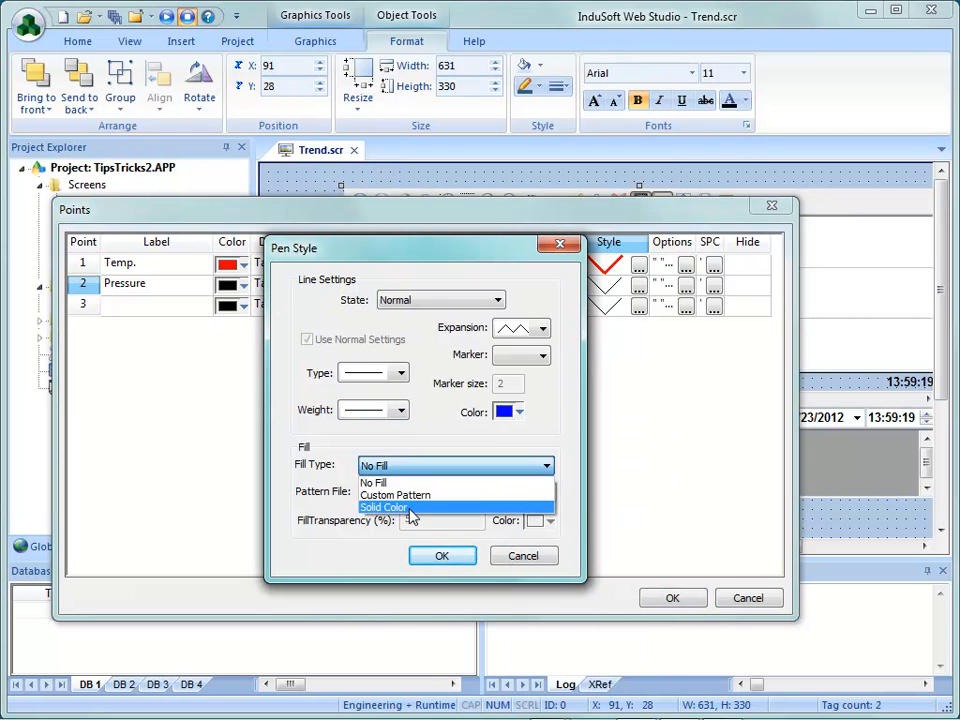
pyautogui.click(410, 508)
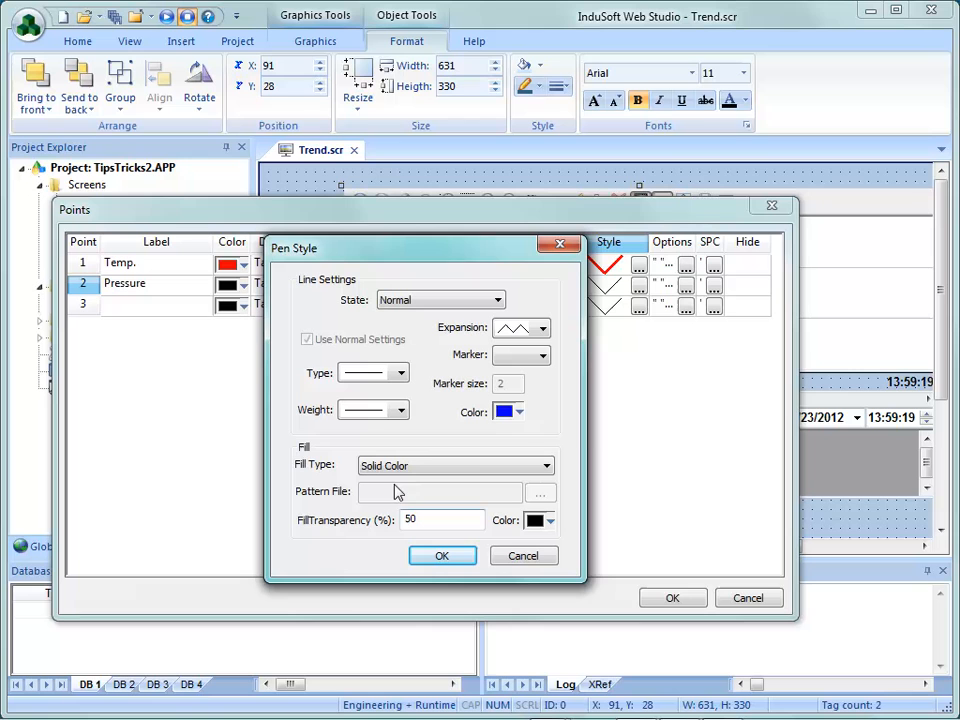
pyautogui.click(536, 522)
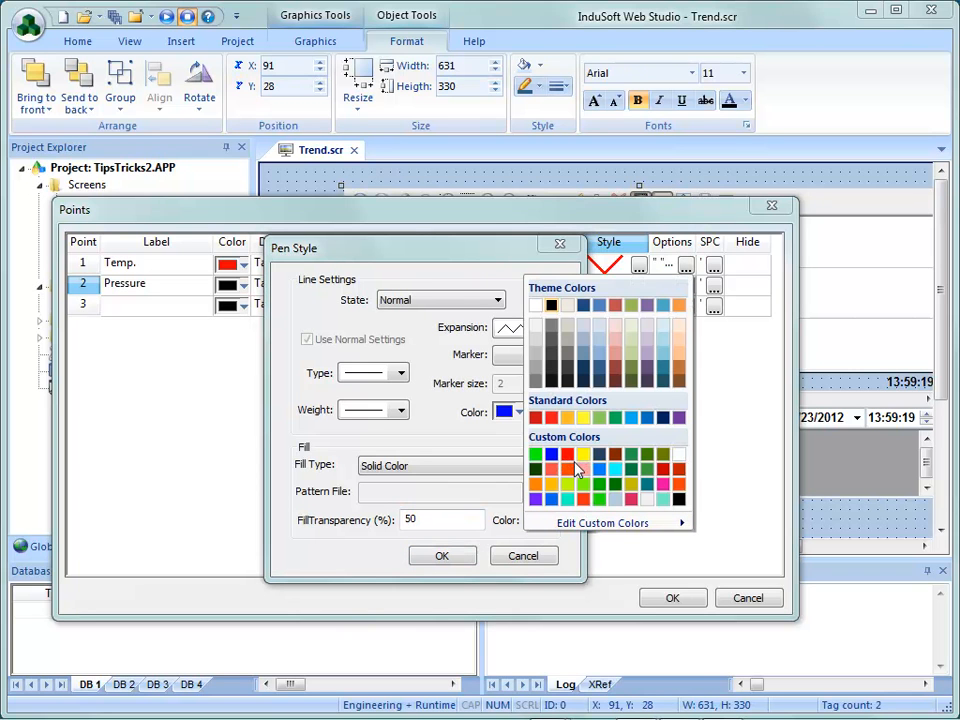
pyautogui.click(552, 499)
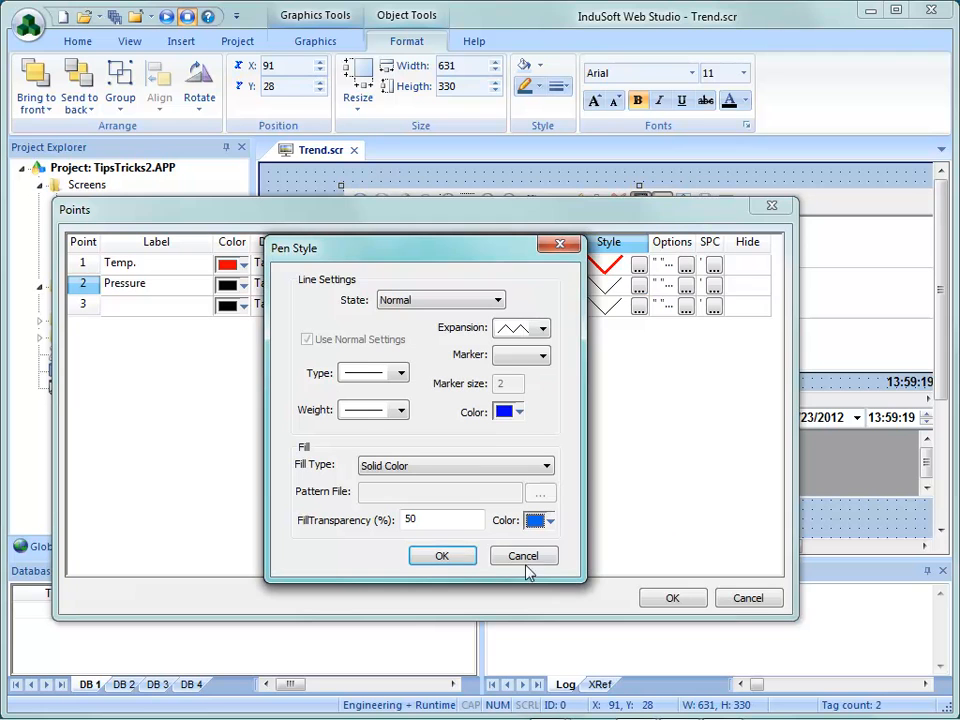
pyautogui.click(442, 560)
pyautogui.click(671, 598)
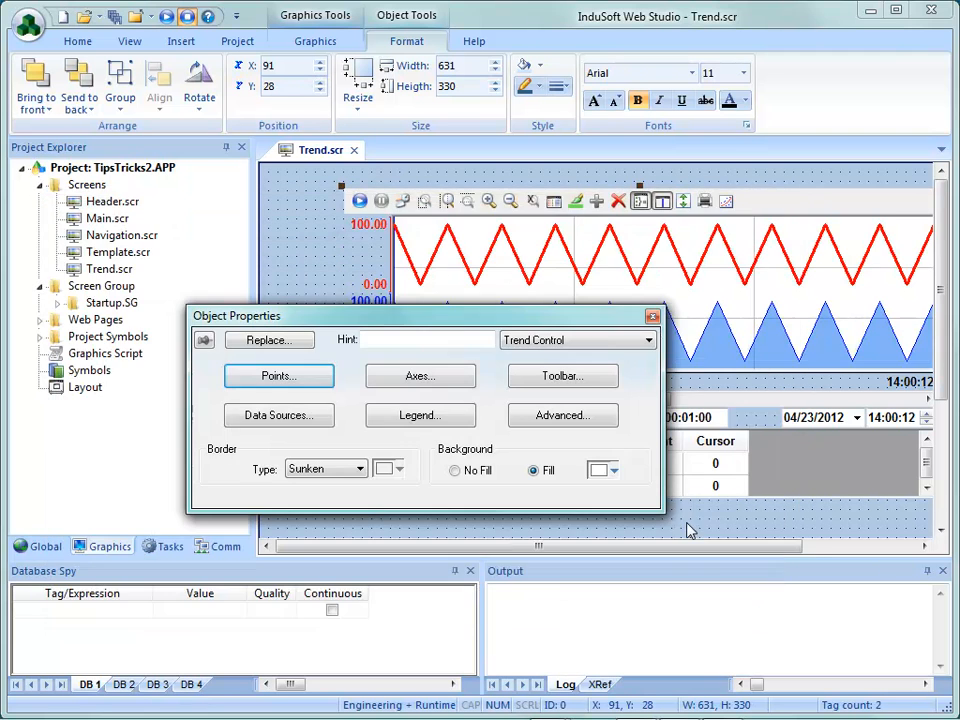
# Duplicate the Pressure trend point into the empty third row of the trend control's points list
pyautogui.moveTo(597, 322); pyautogui.dragTo(493, 298)
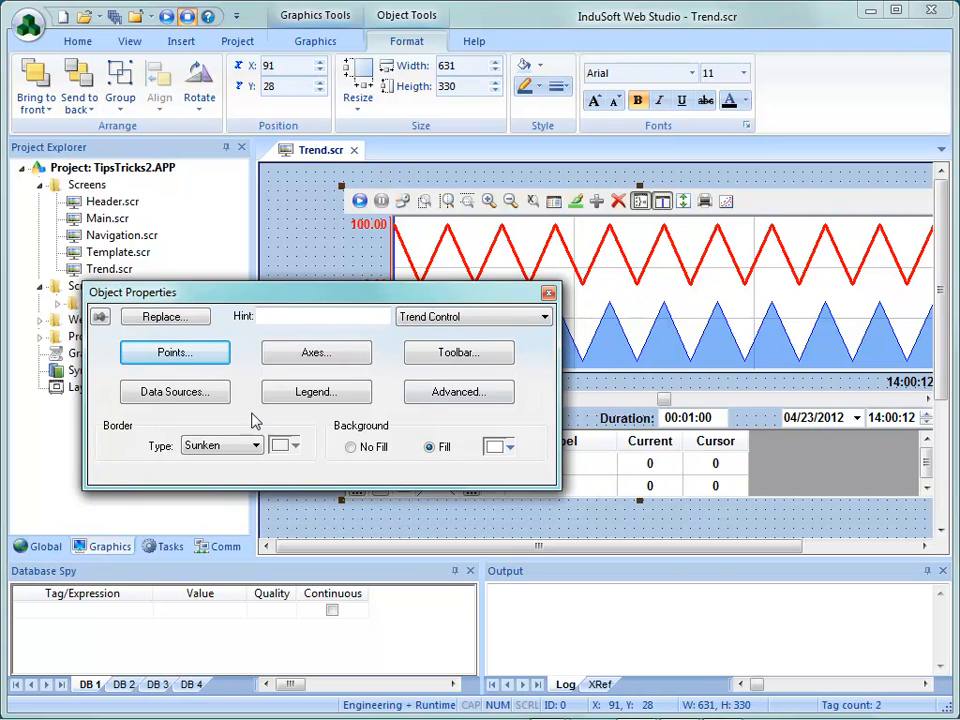
pyautogui.click(165, 352)
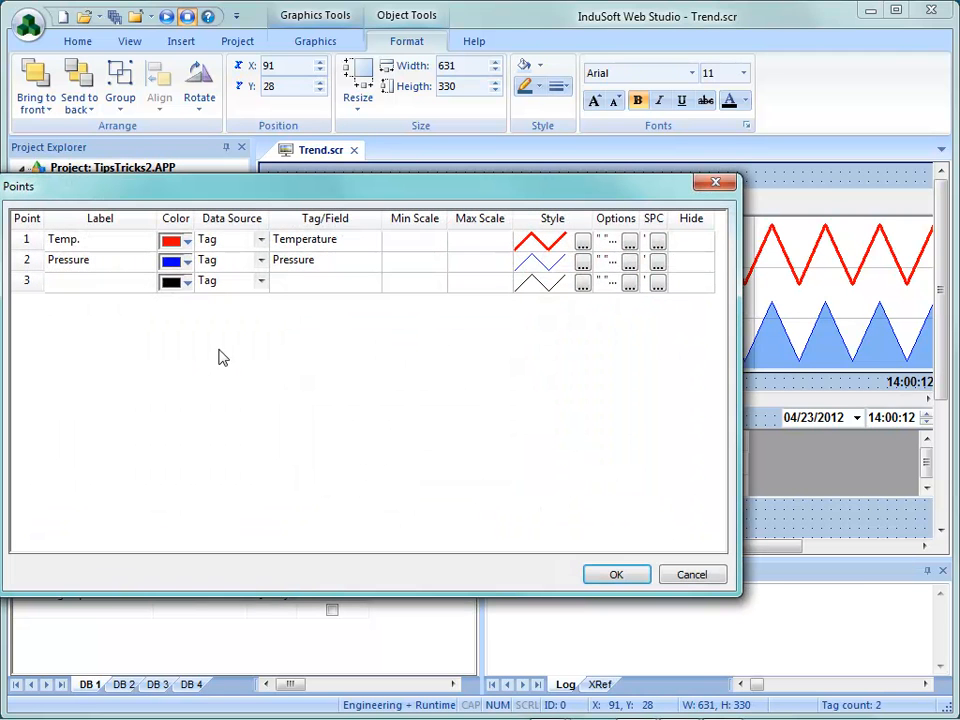
pyautogui.moveTo(36, 244); pyautogui.dragTo(36, 254)
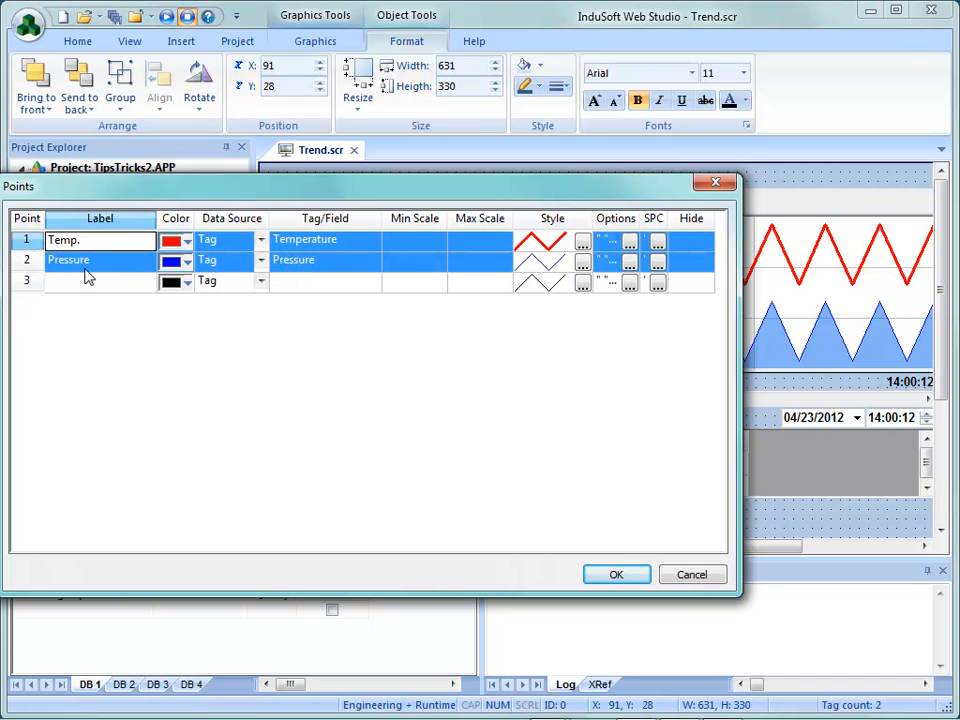
pyautogui.click(51, 274)
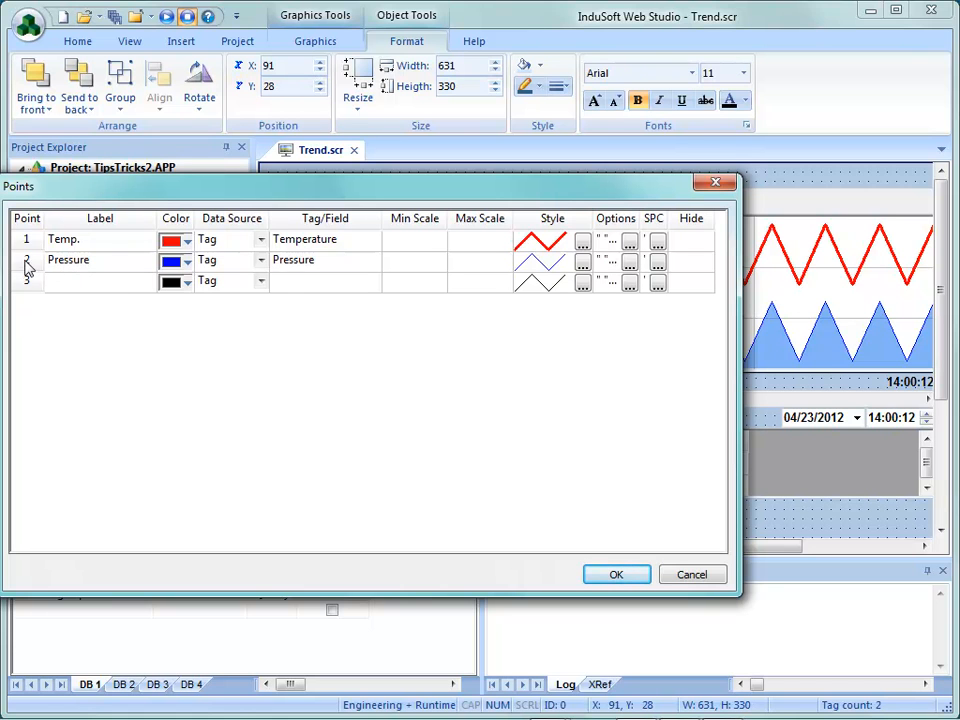
pyautogui.click(29, 262)
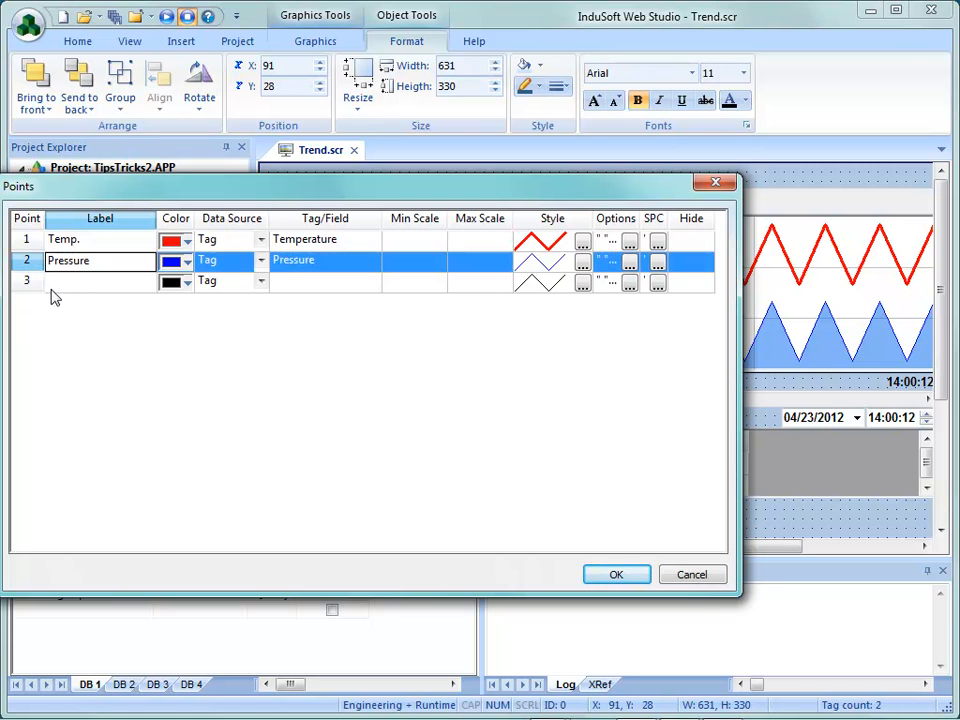
pyautogui.click(32, 285)
pyautogui.hotkey('ctrl', 'v')
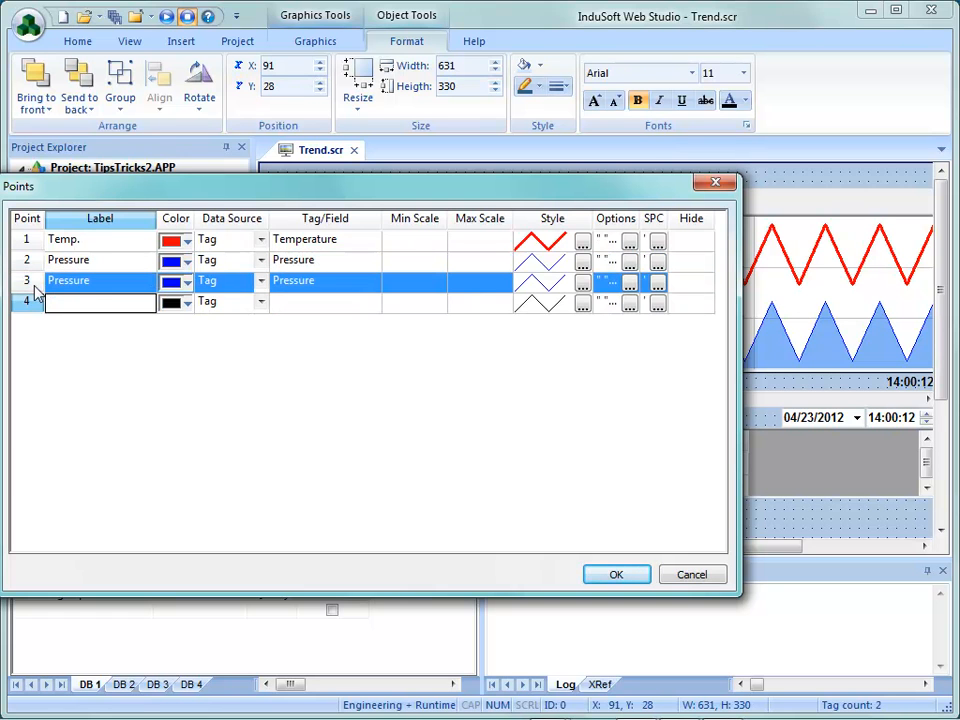
# Relabel the third trend point Pressure2 and link it to a newly created Integer tag Pressure2 with Server scope
pyautogui.click(101, 285)
pyautogui.click(107, 285)
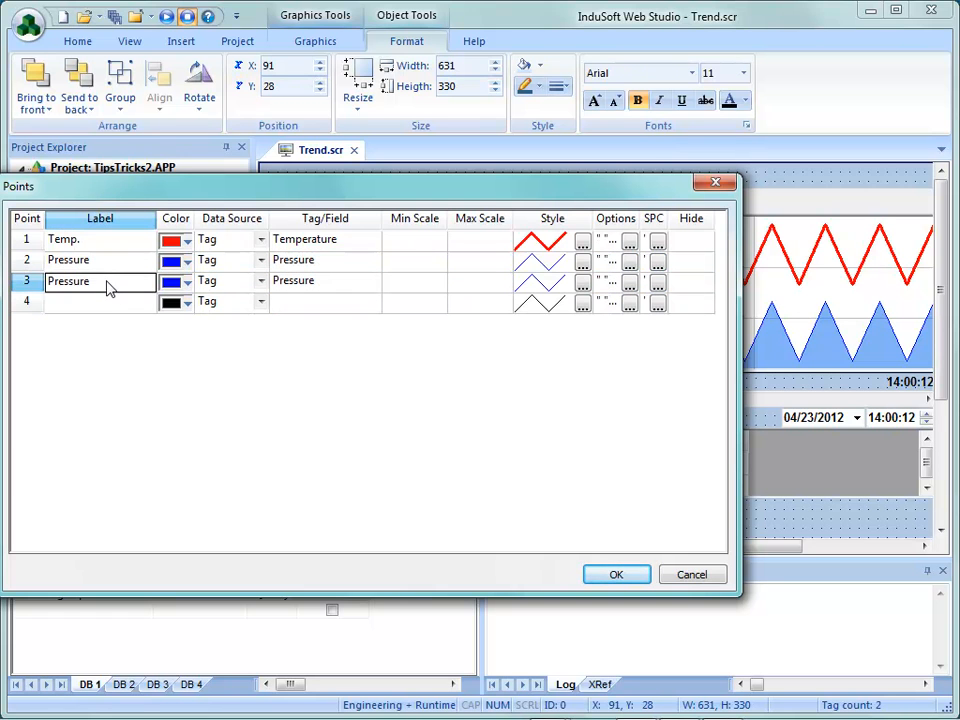
pyautogui.doubleClick(94, 285)
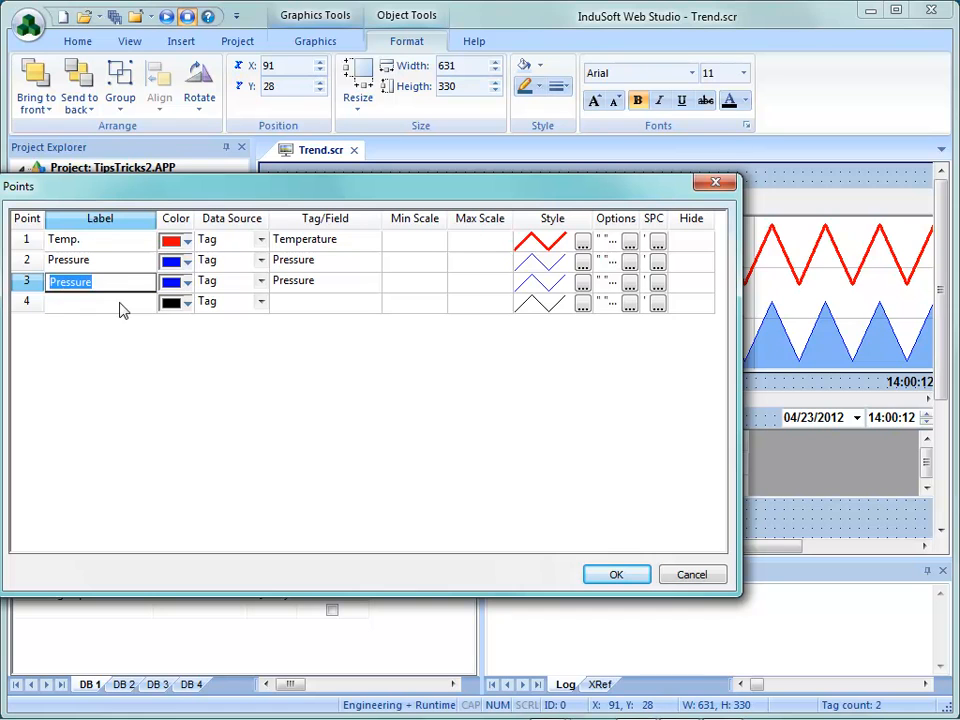
pyautogui.click(120, 286)
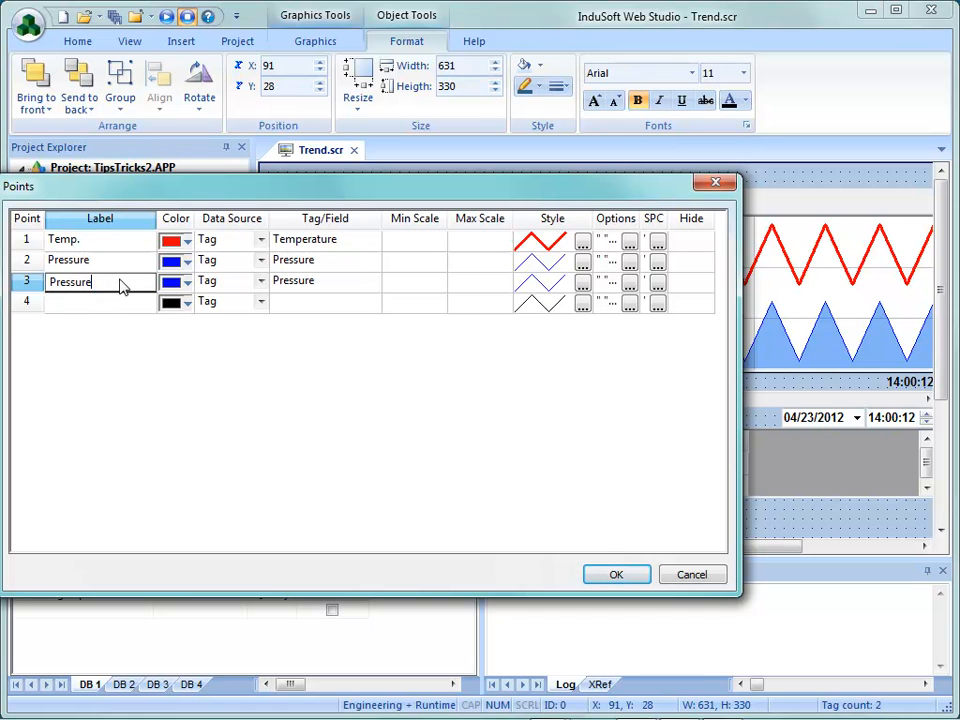
pyautogui.click(346, 290)
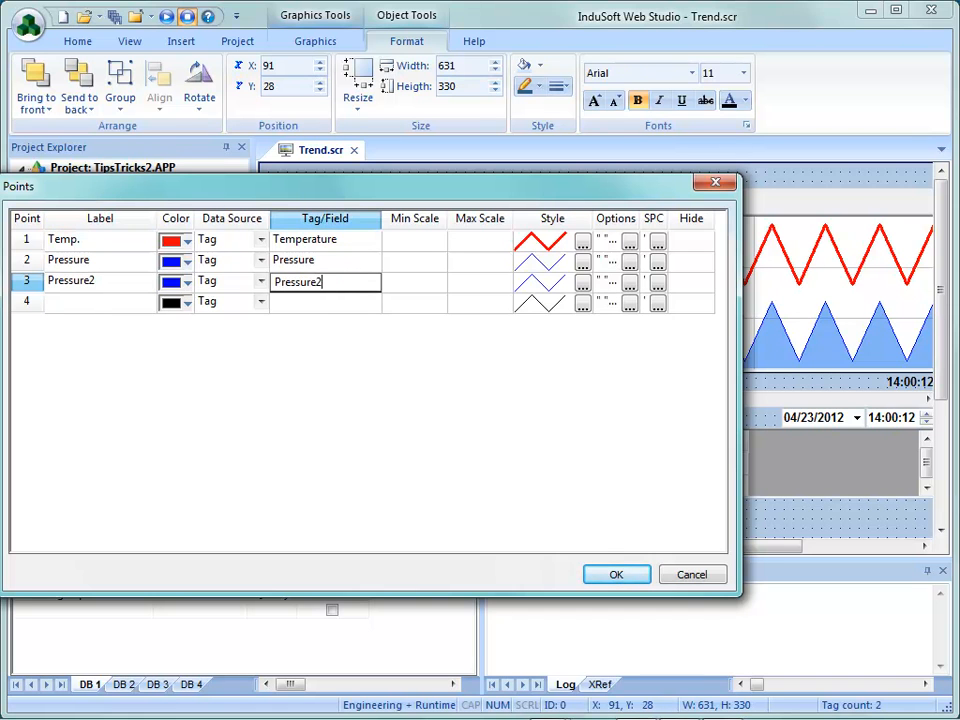
pyautogui.press('Return')
pyautogui.click(645, 448)
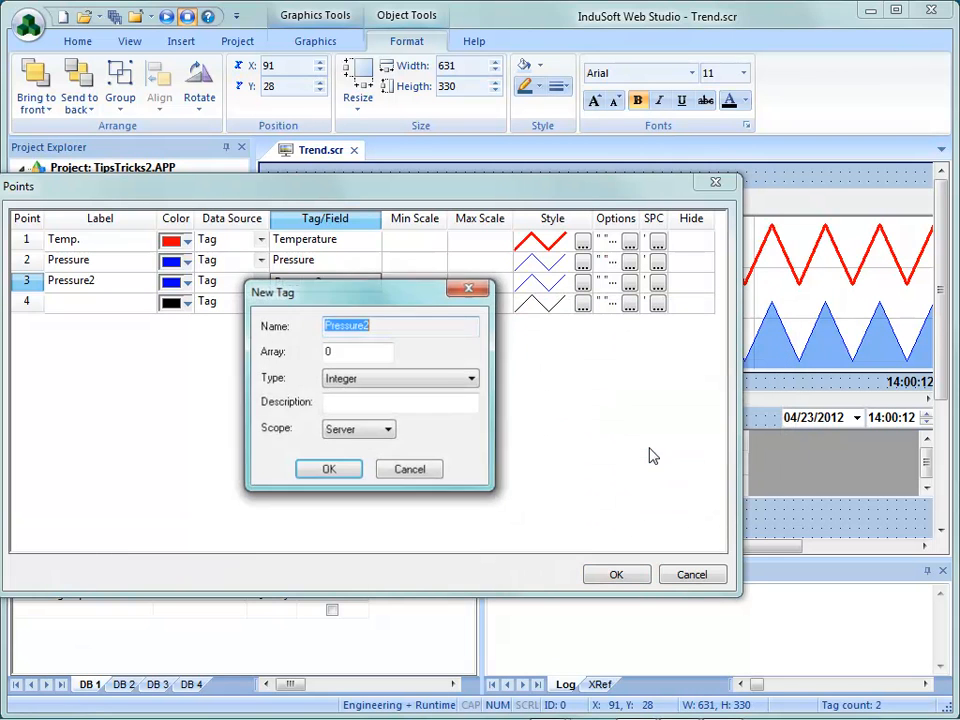
pyautogui.click(334, 472)
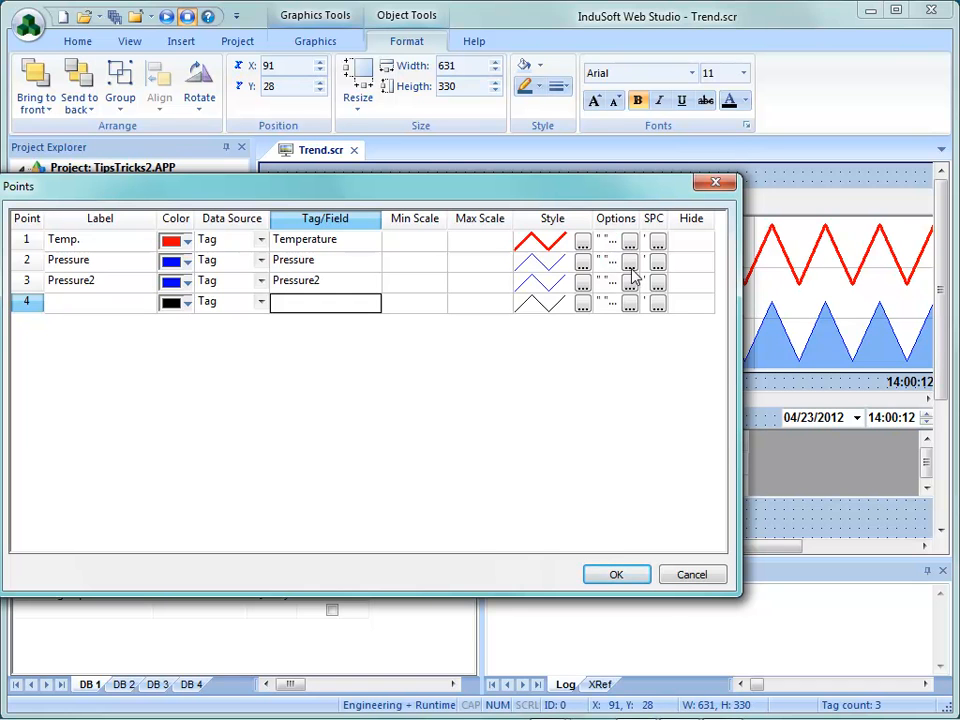
# Switch to Excel, paste the copied Pressure point row at cell A1 of the blank workbook, and close it without saving
pyautogui.moveTo(445, 705)
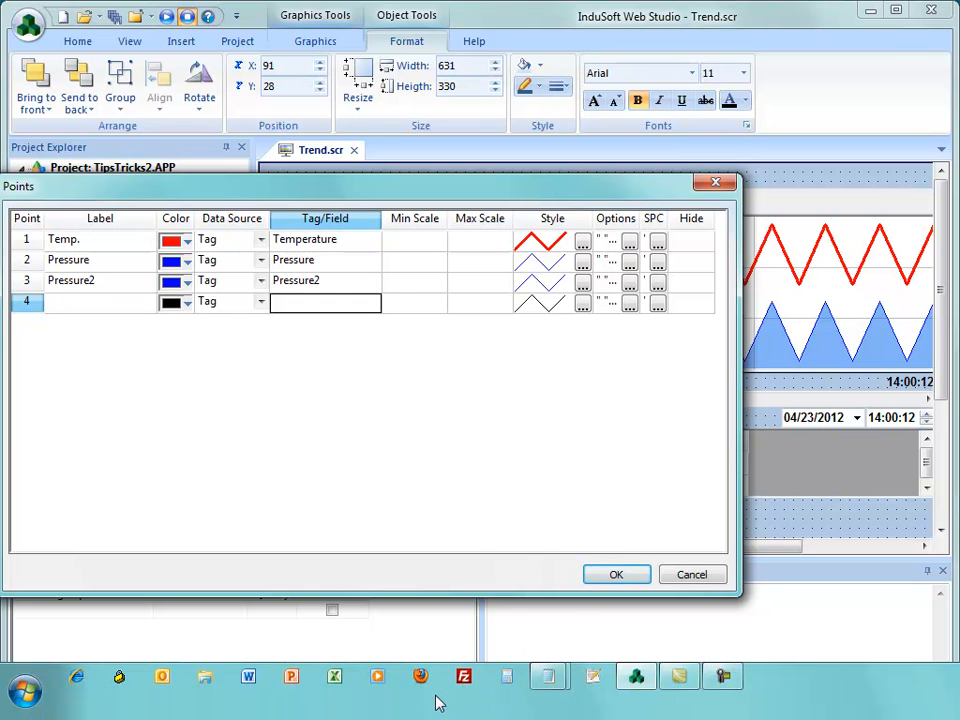
pyautogui.click(334, 677)
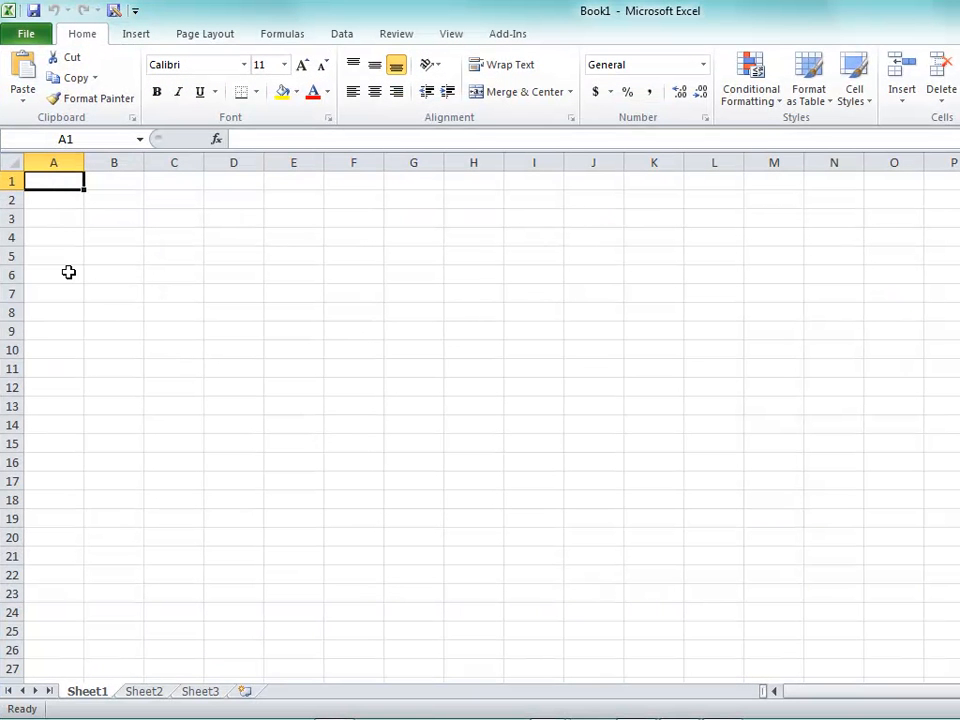
pyautogui.hotkey('ctrl', 'v')
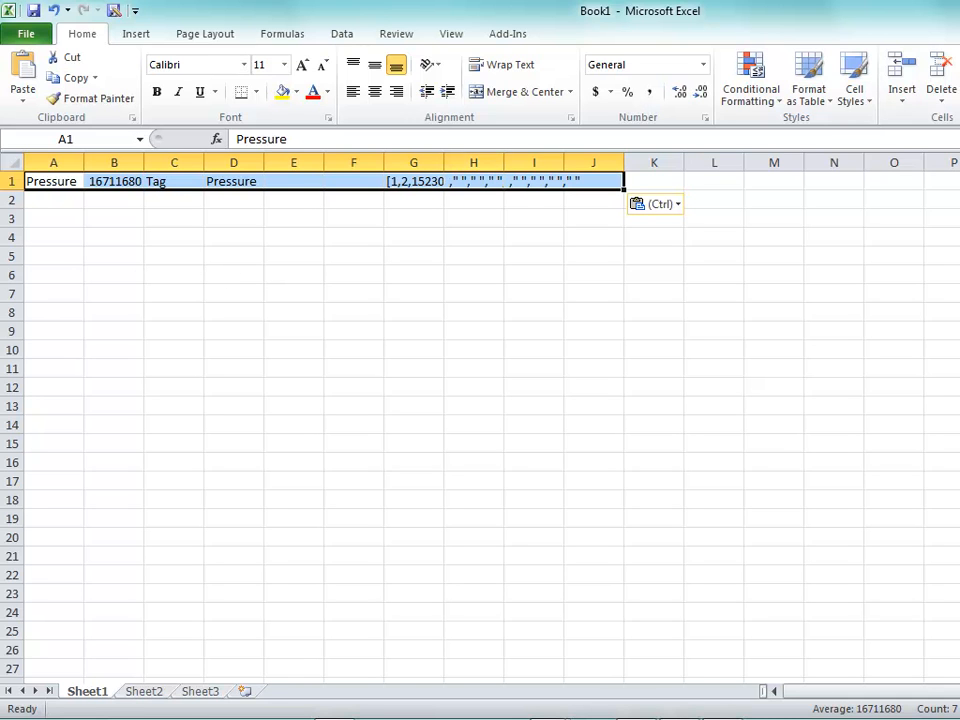
pyautogui.hotkey('alt', 'F4')
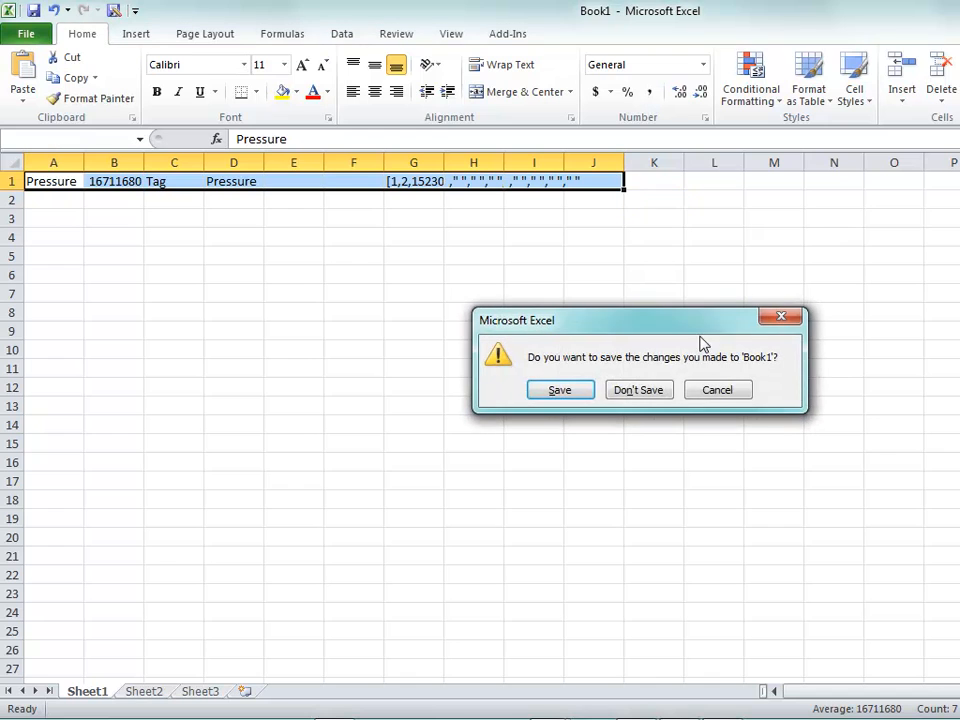
pyautogui.click(636, 393)
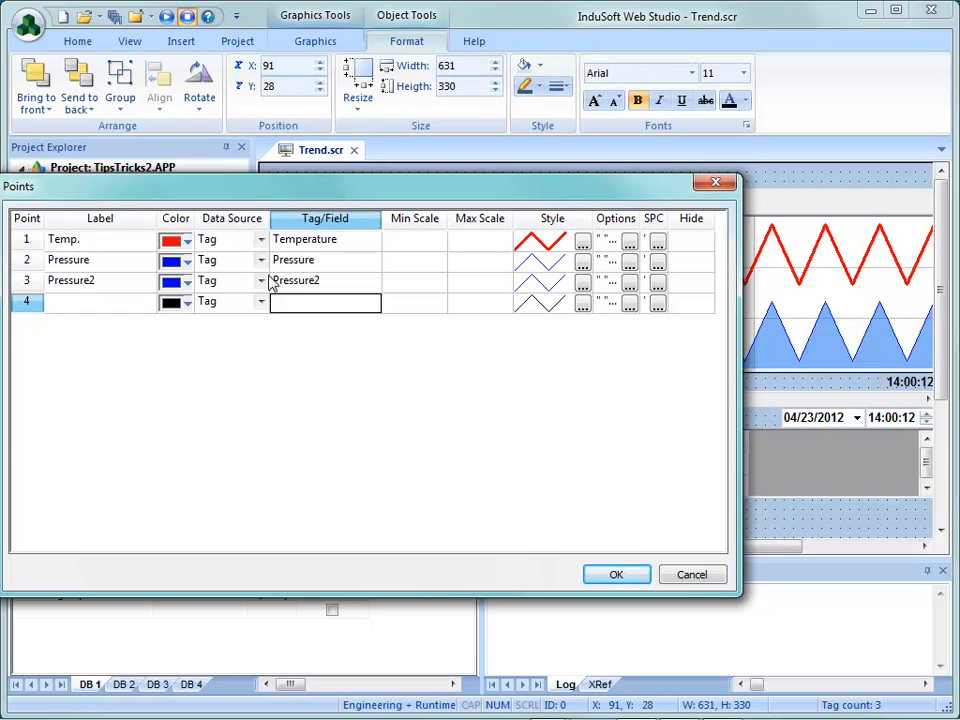
# Apply the trend points and narrow the trend control from its left edge to a width of about 572
pyautogui.click(605, 586)
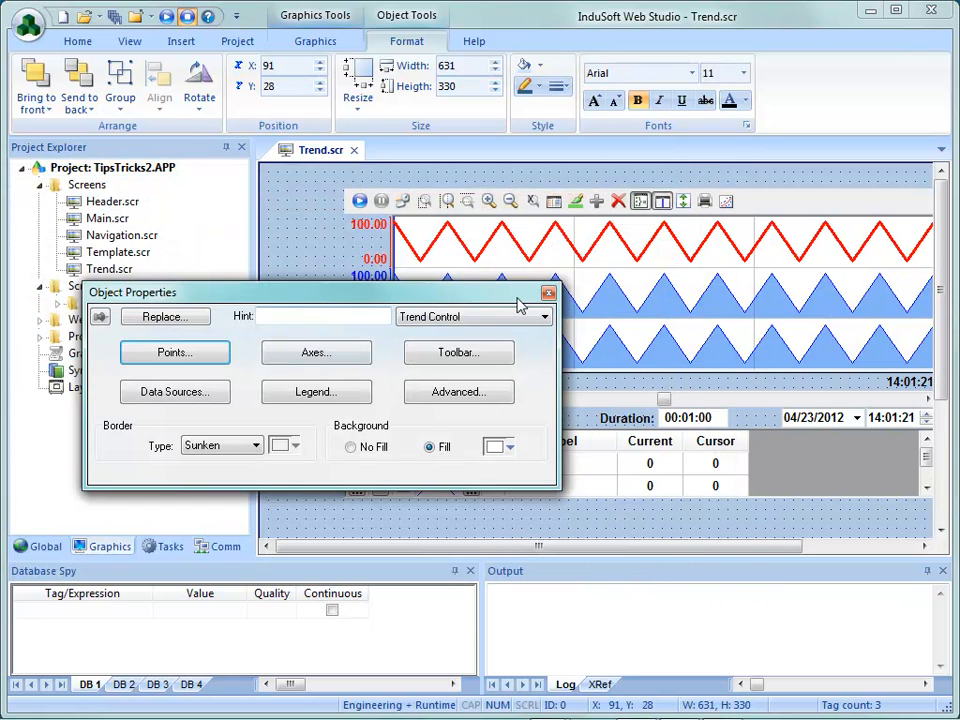
pyautogui.click(548, 292)
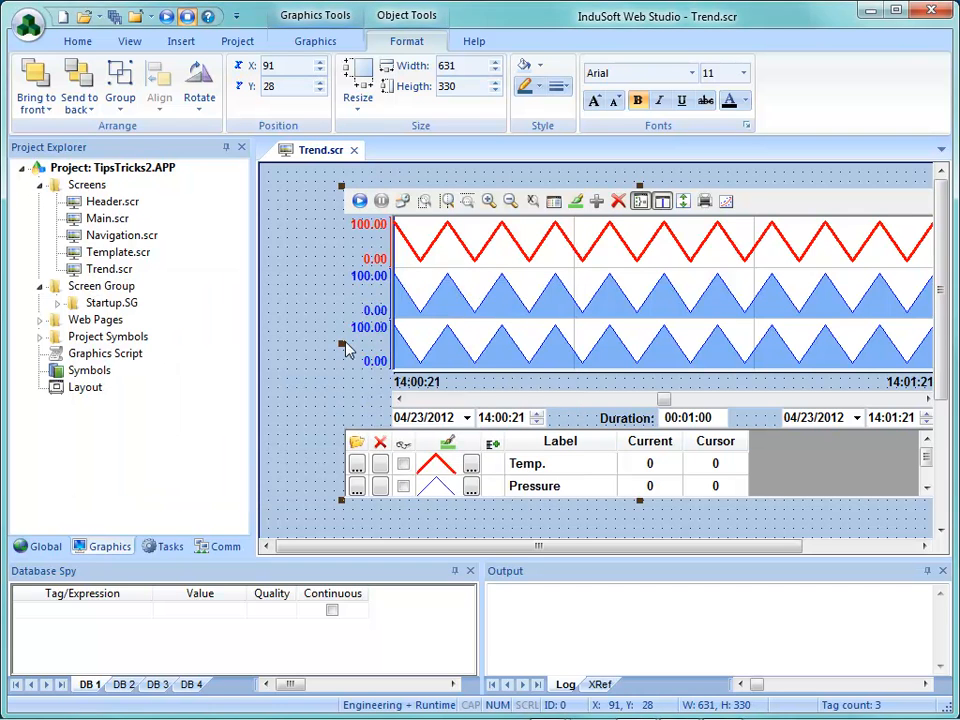
pyautogui.moveTo(342, 343); pyautogui.dragTo(397, 345)
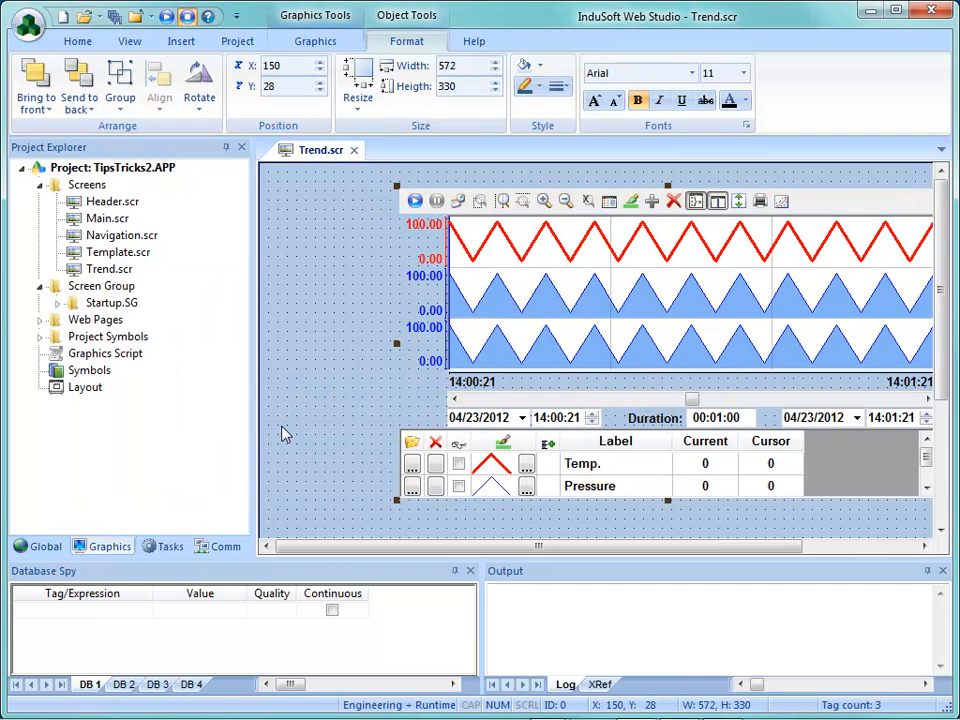
# Place the first slider from the Sliders symbol library beside the trend control, at about X 30, Y 40
pyautogui.click(86, 371)
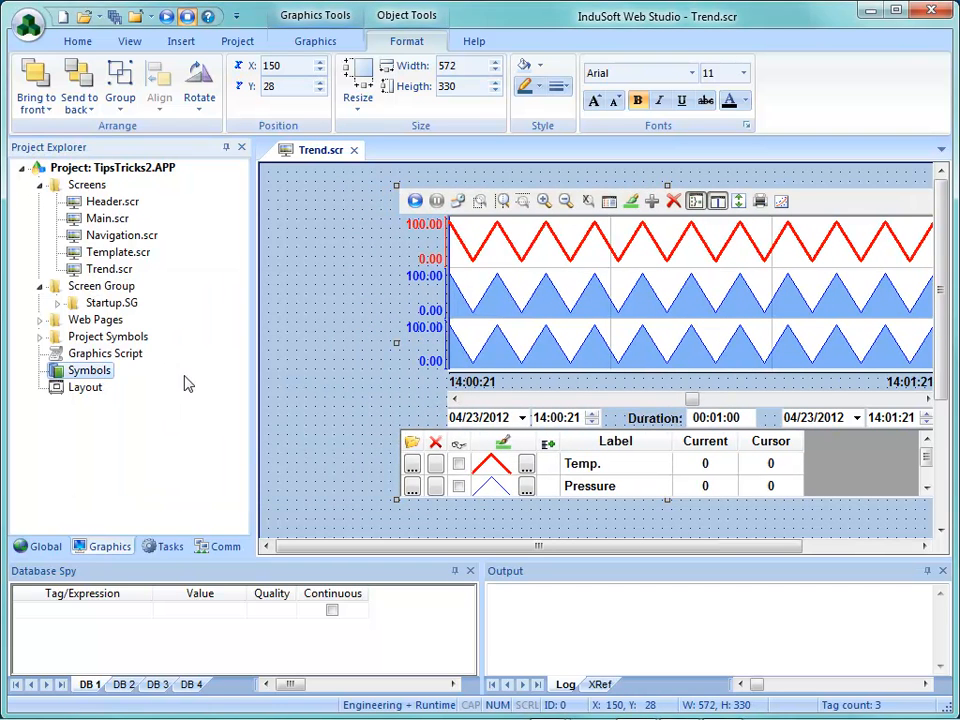
pyautogui.doubleClick(88, 371)
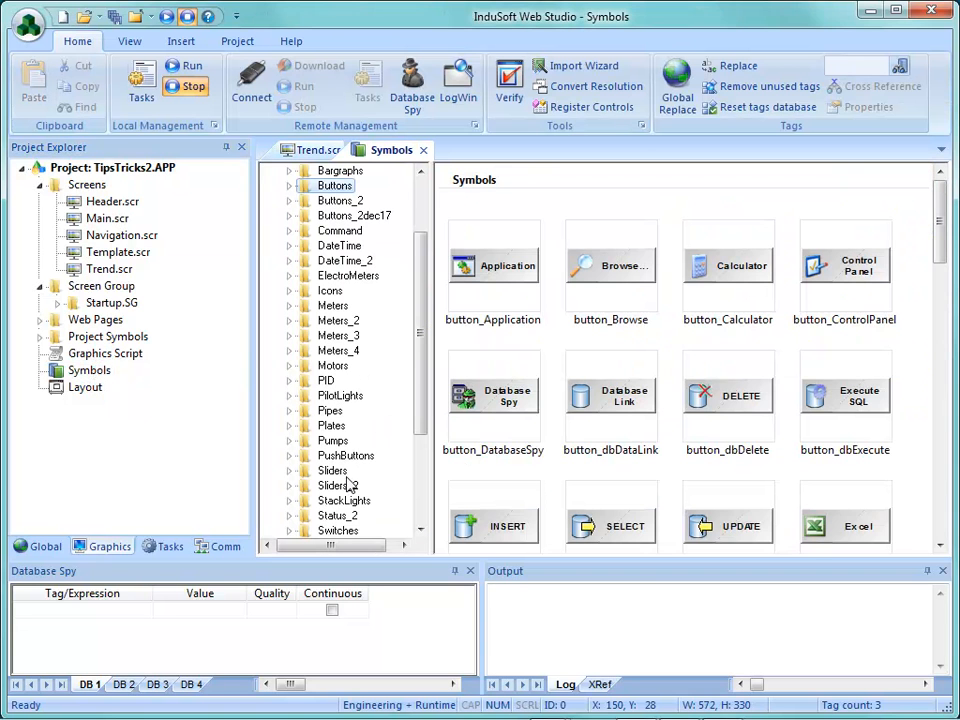
pyautogui.click(340, 472)
pyautogui.moveTo(600, 298); pyautogui.dragTo(311, 242)
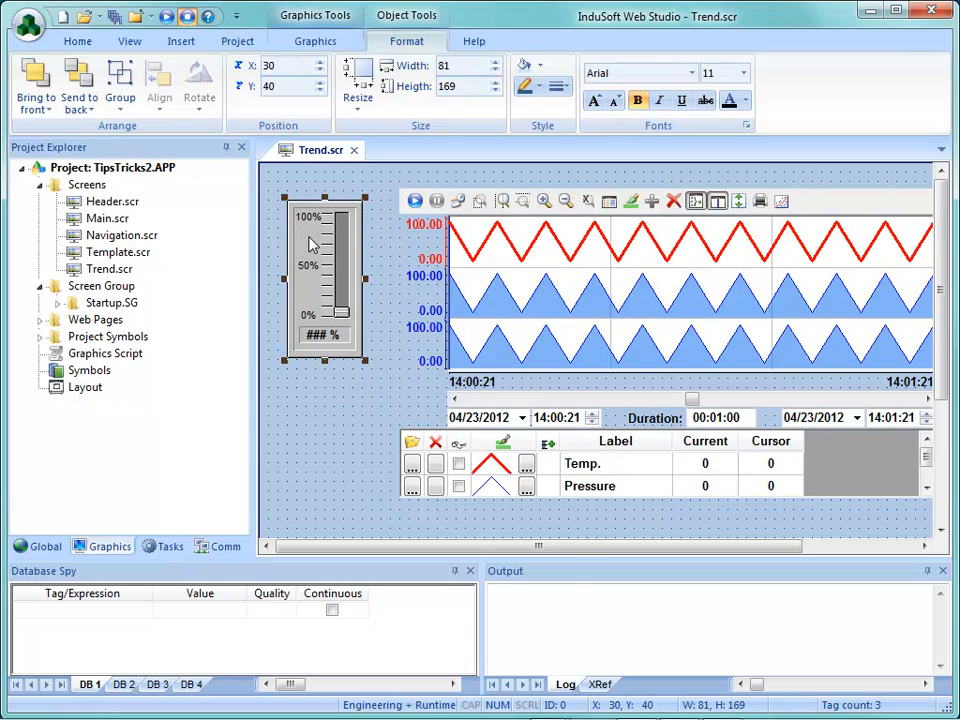
# Link the slider symbol's TagName property to the Temperature tag
pyautogui.doubleClick(311, 242)
pyautogui.click(349, 437)
pyautogui.write('Te')
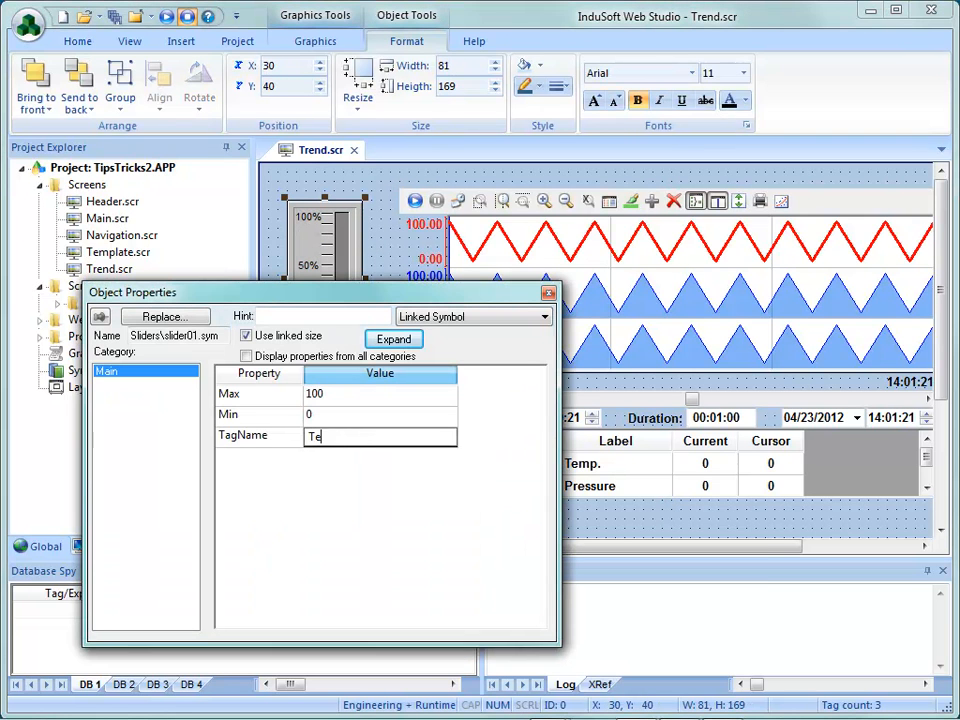
pyautogui.write('mperature')
pyautogui.press('Return')
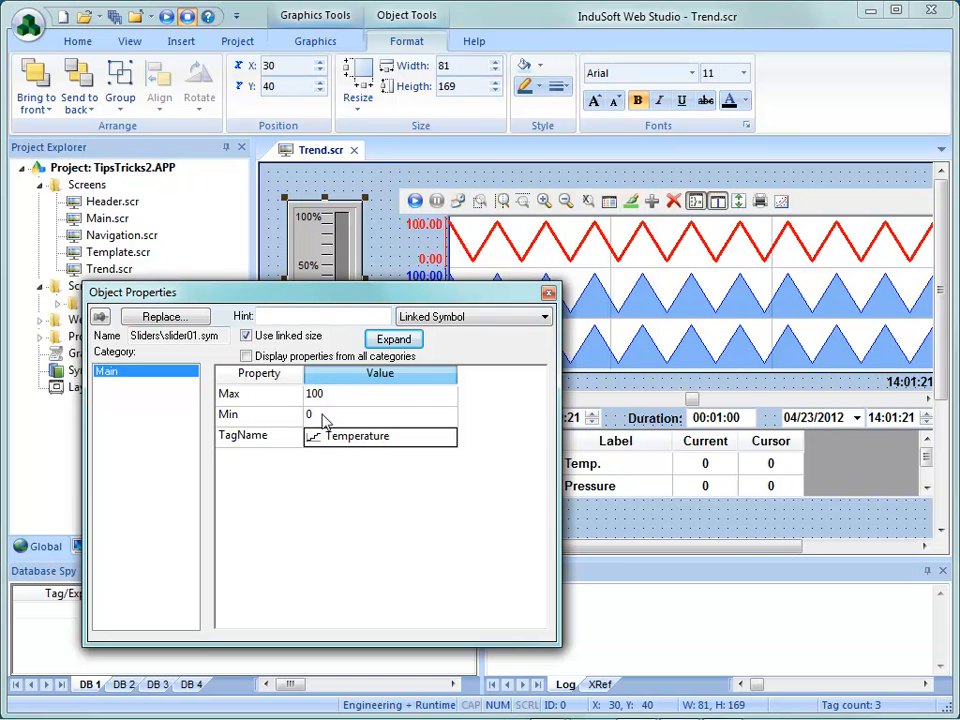
pyautogui.click(548, 292)
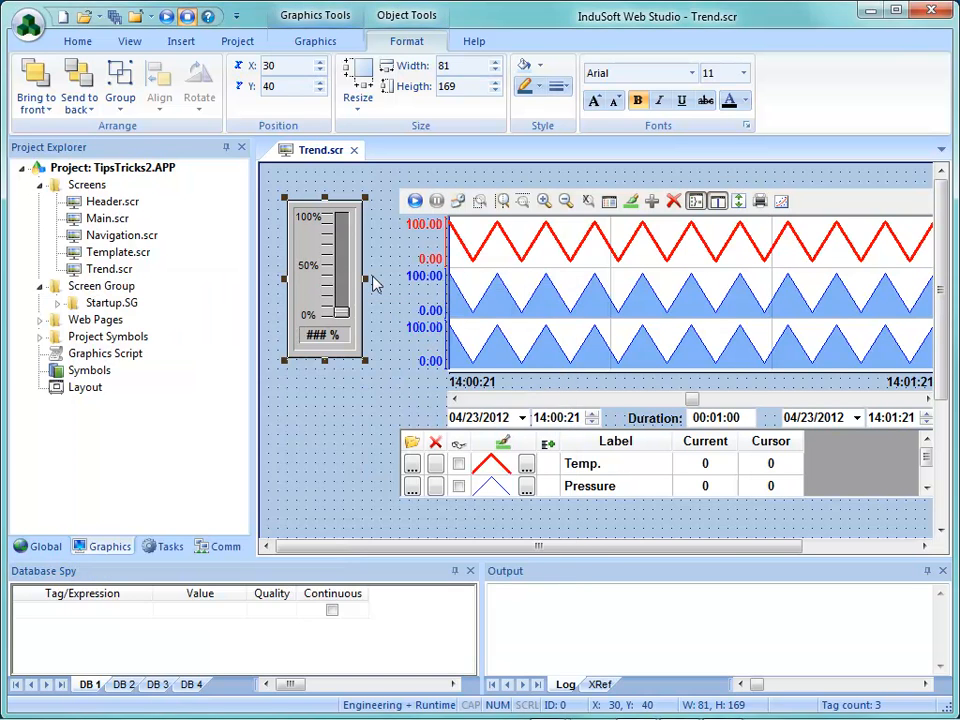
# Duplicate the slider below the original at about X 30, Y 220, and link the copy's TagName to the Pressure tag
pyautogui.moveTo(330, 280); pyautogui.dragTo(332, 429)
pyautogui.doubleClick(332, 430)
pyautogui.click(350, 447)
pyautogui.write('P')
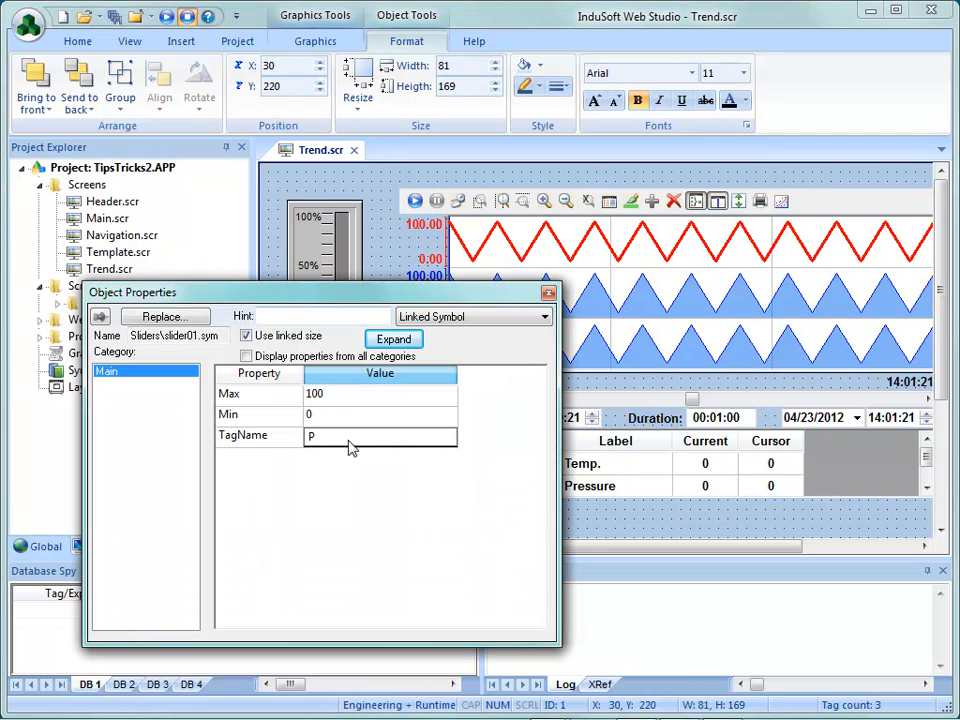
pyautogui.click(351, 418)
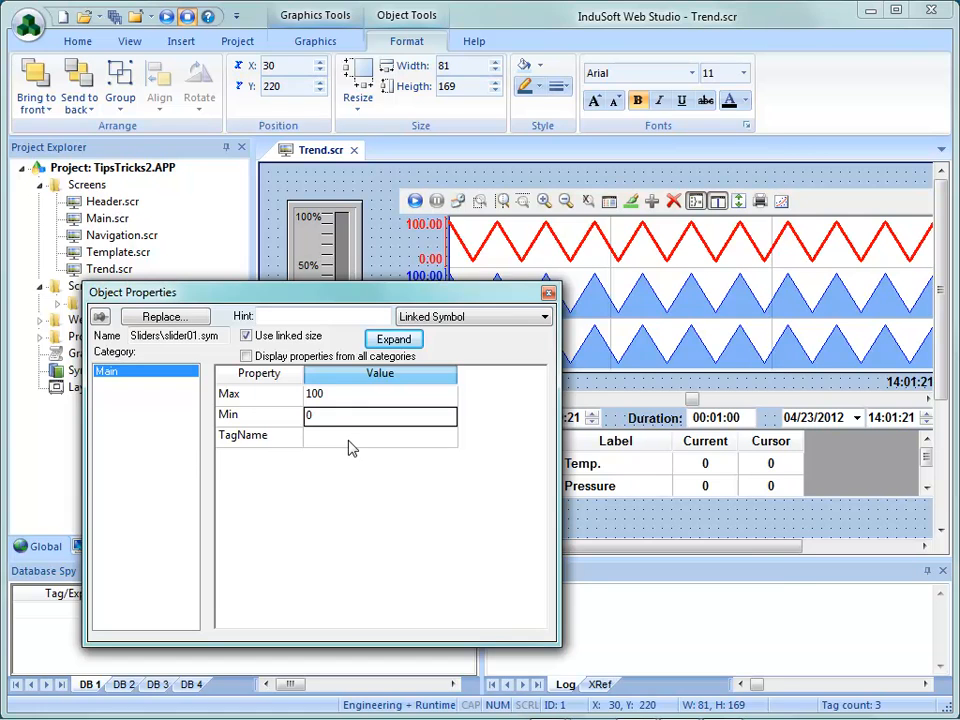
pyautogui.doubleClick(348, 442)
pyautogui.click(238, 230)
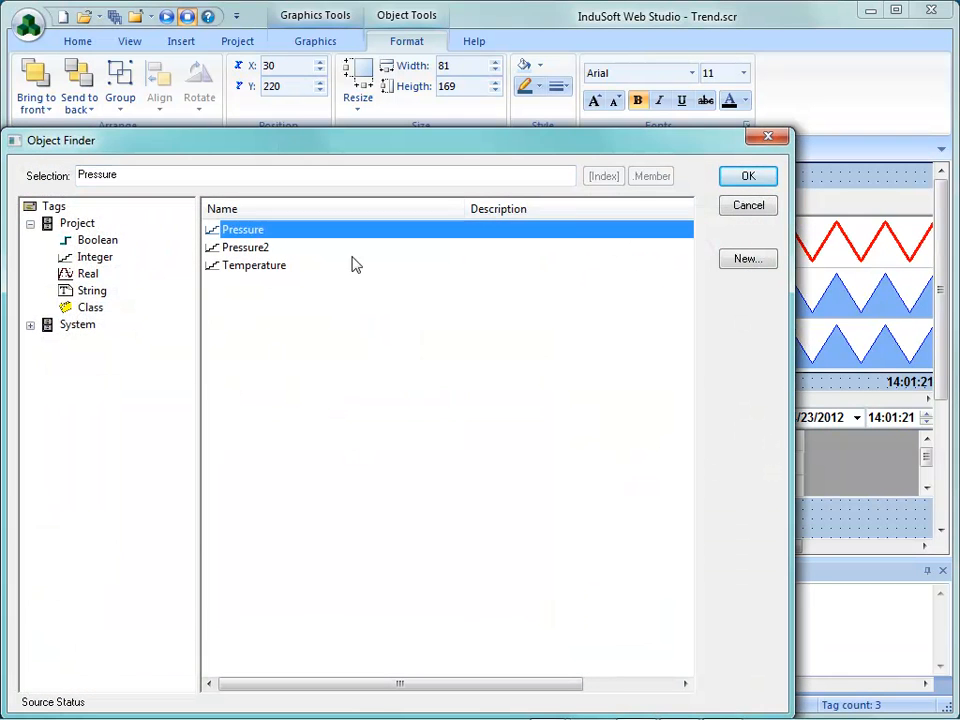
pyautogui.click(735, 177)
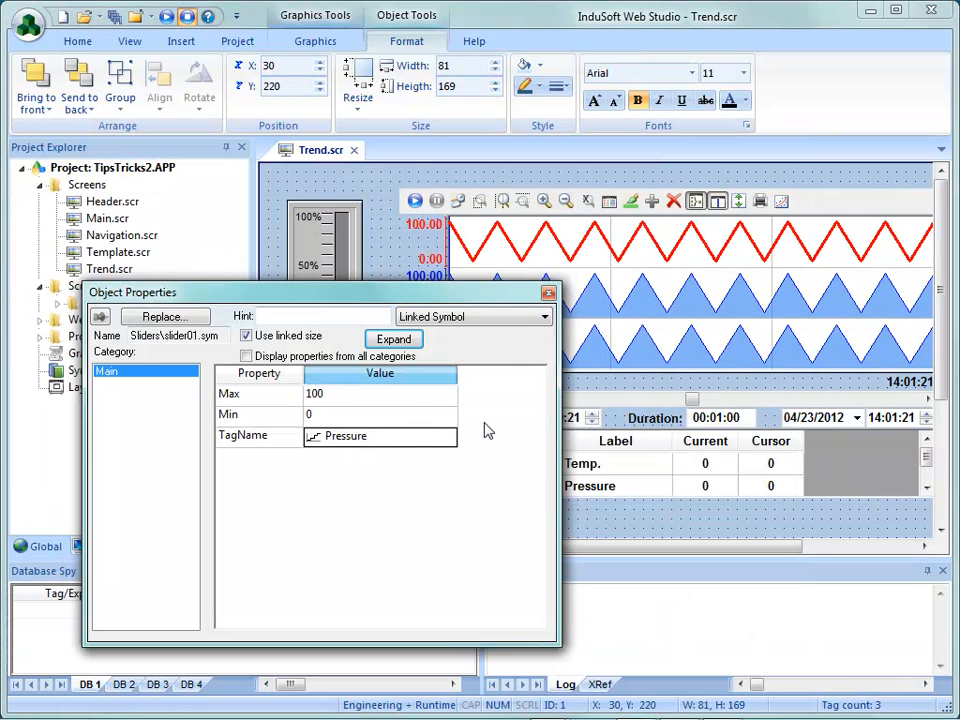
pyautogui.click(548, 292)
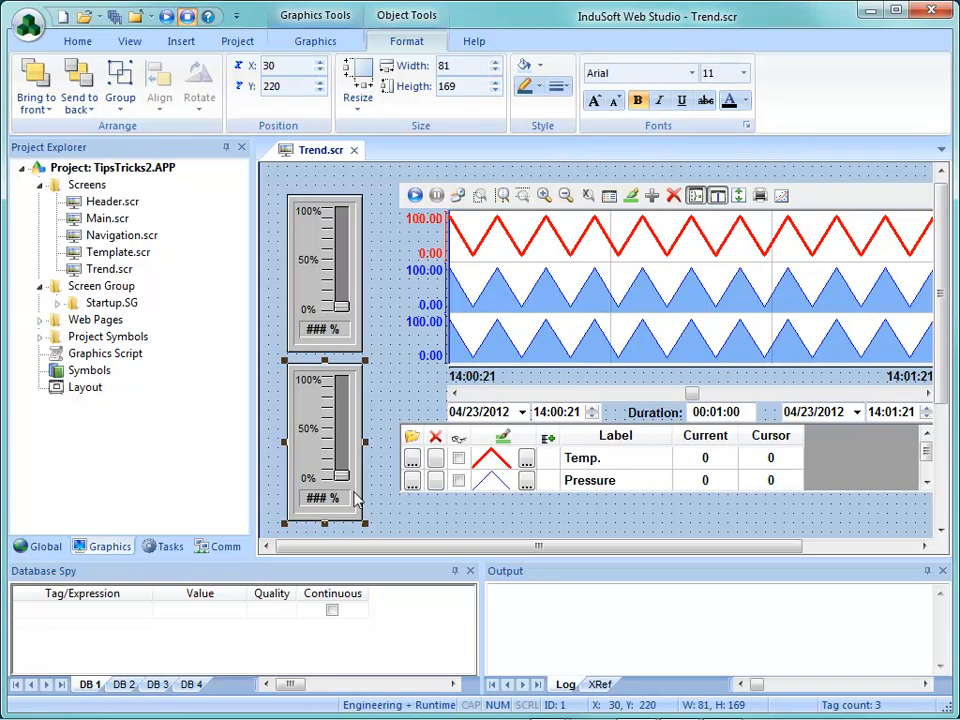
# Insert a new trend worksheet under the project's Trend tasks, with its default save trigger
pyautogui.click(167, 549)
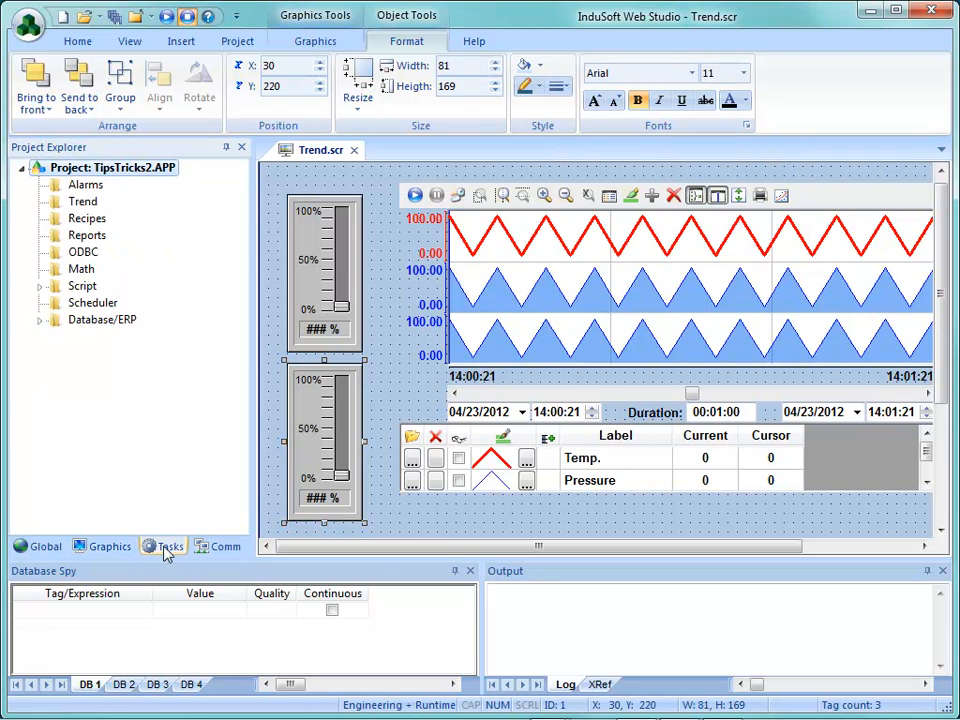
pyautogui.click(79, 207)
pyautogui.rightClick(78, 208)
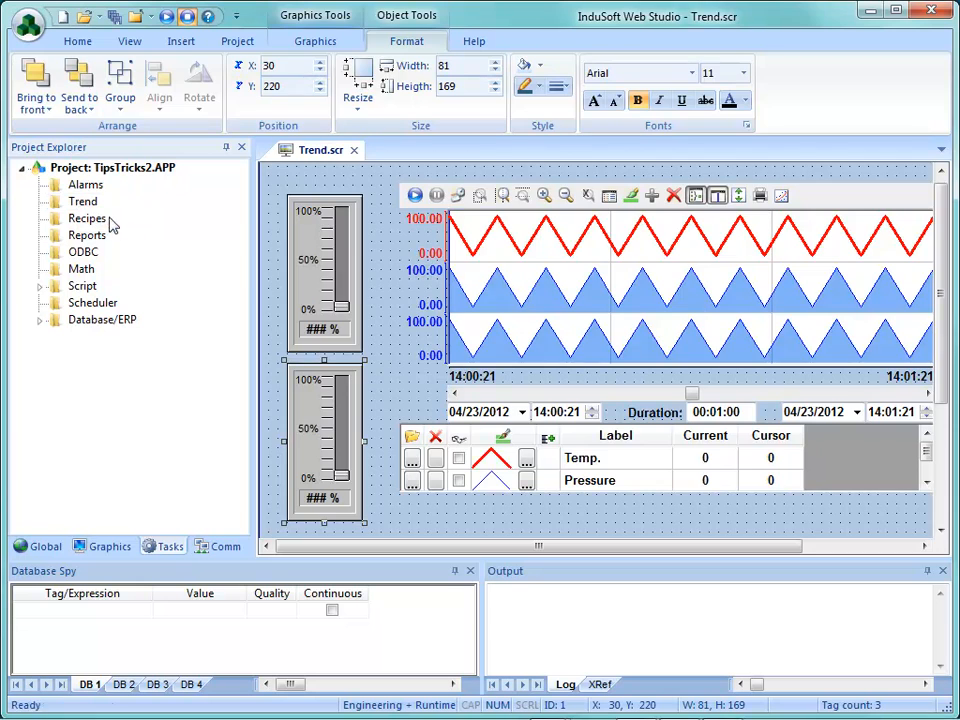
pyautogui.click(128, 215)
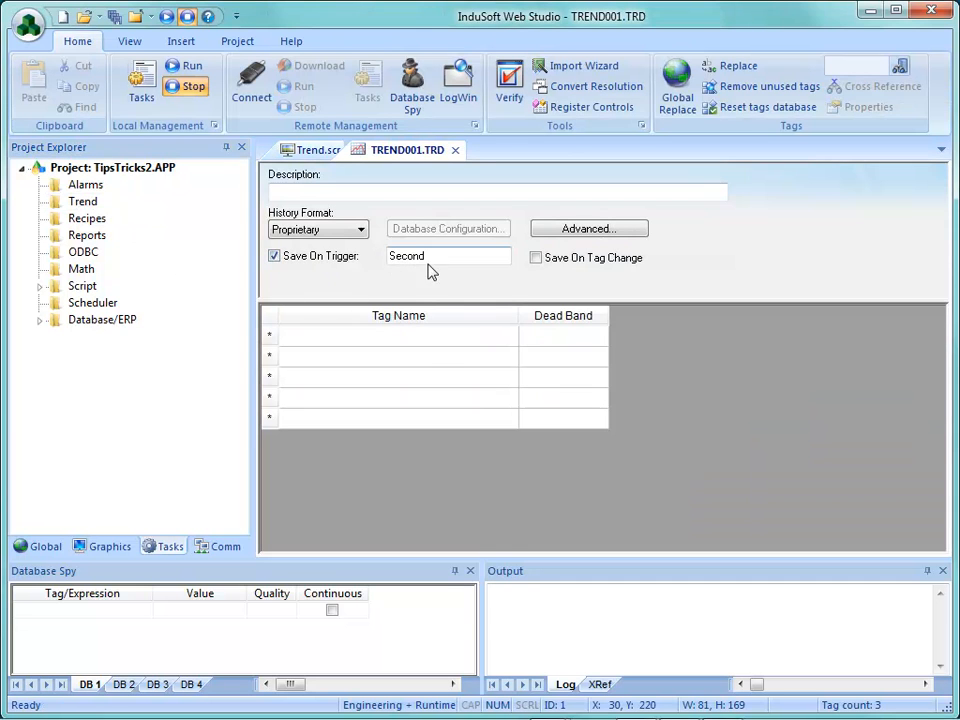
# Enter the Temperature and Pressure tags in the first two rows of the trend worksheet
pyautogui.click(423, 338)
pyautogui.write('Te')
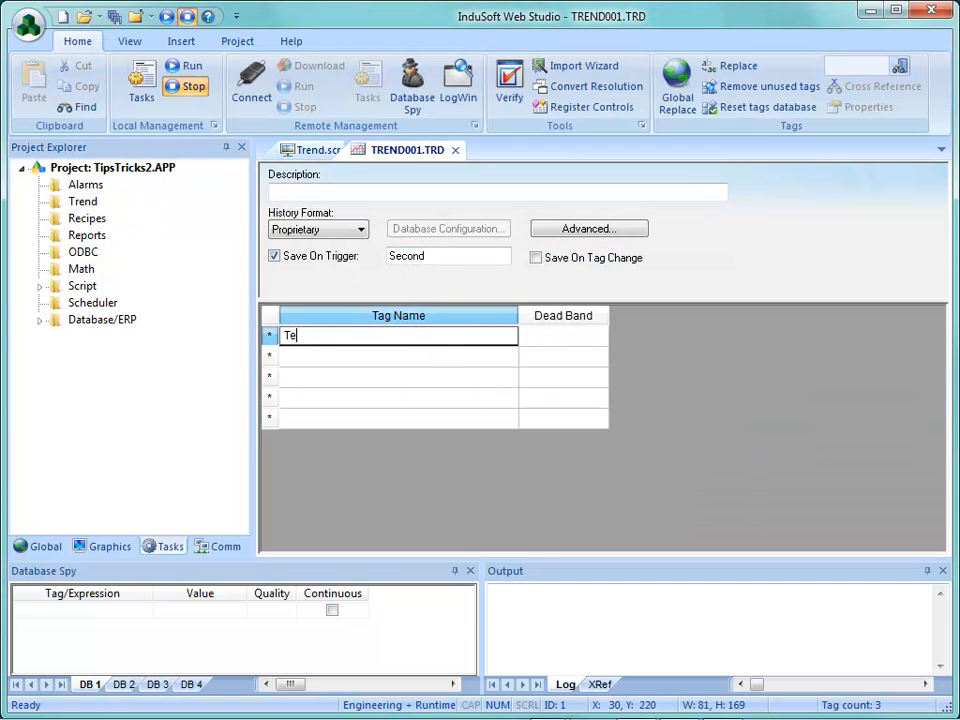
pyautogui.write('mperature')
pyautogui.click(421, 358)
pyautogui.click(418, 335)
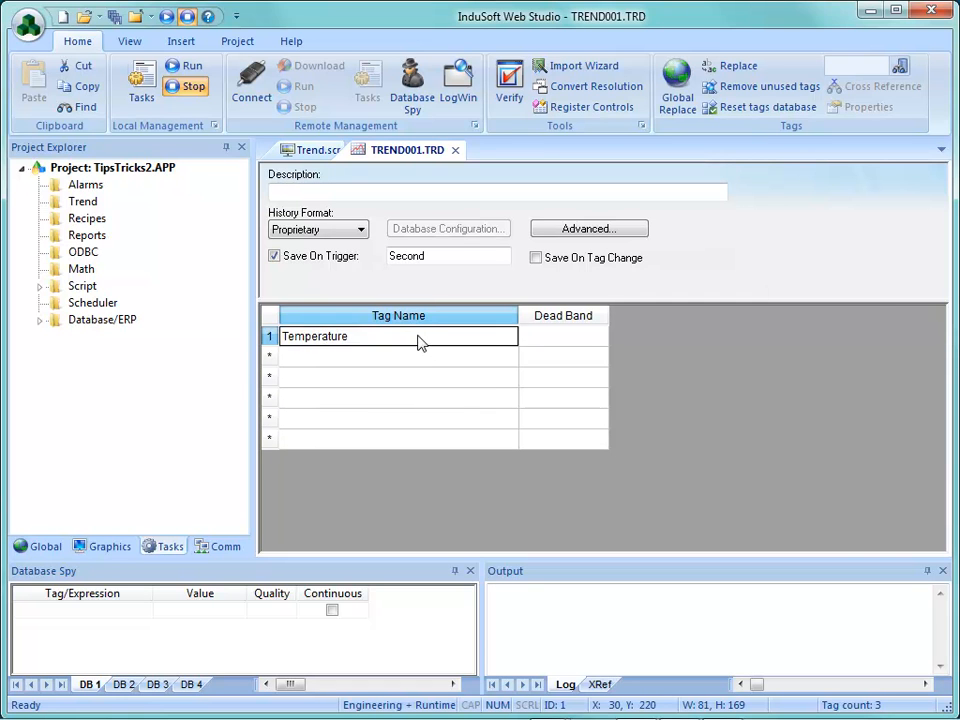
pyautogui.doubleClick(414, 356)
pyautogui.click(326, 167)
pyautogui.press('Return')
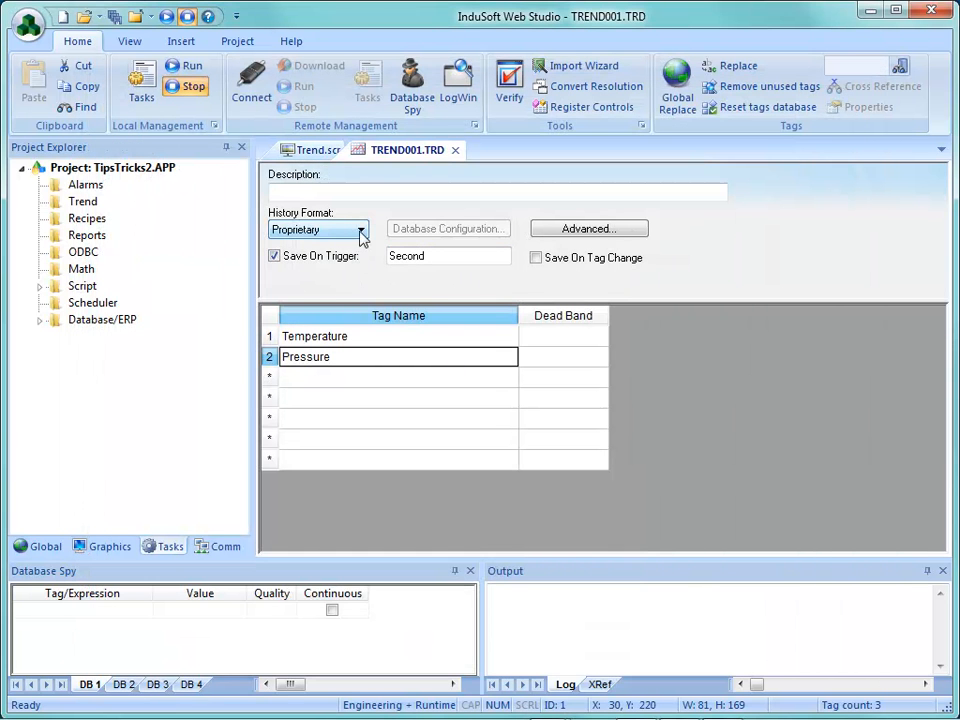
# Close the trend worksheet and the Trend.scr screen, saving the changes to both
pyautogui.click(455, 150)
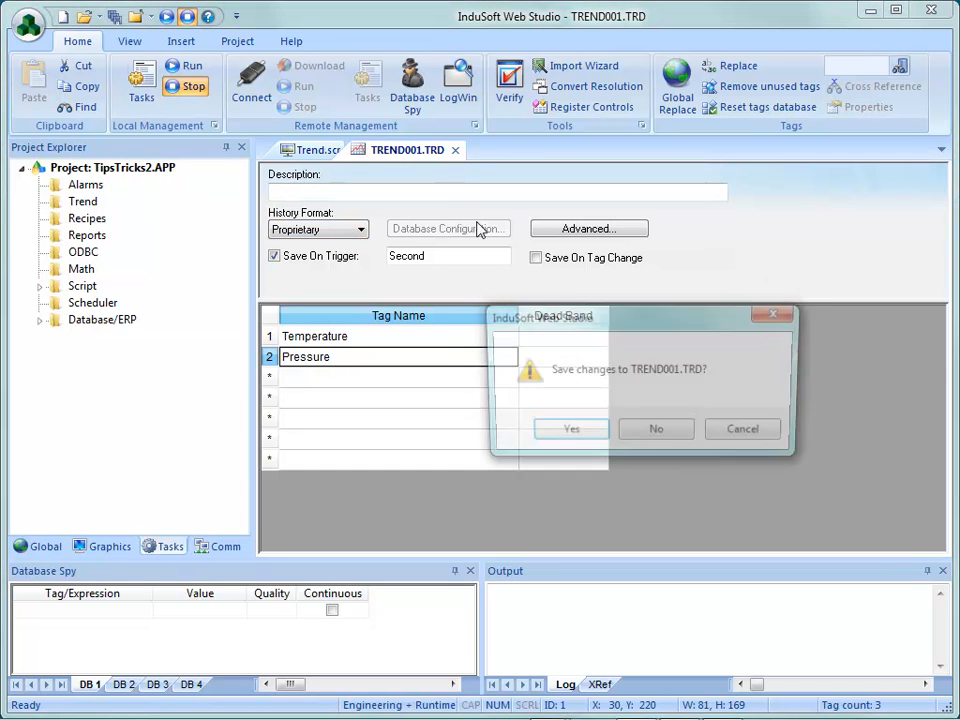
pyautogui.click(601, 440)
pyautogui.click(444, 392)
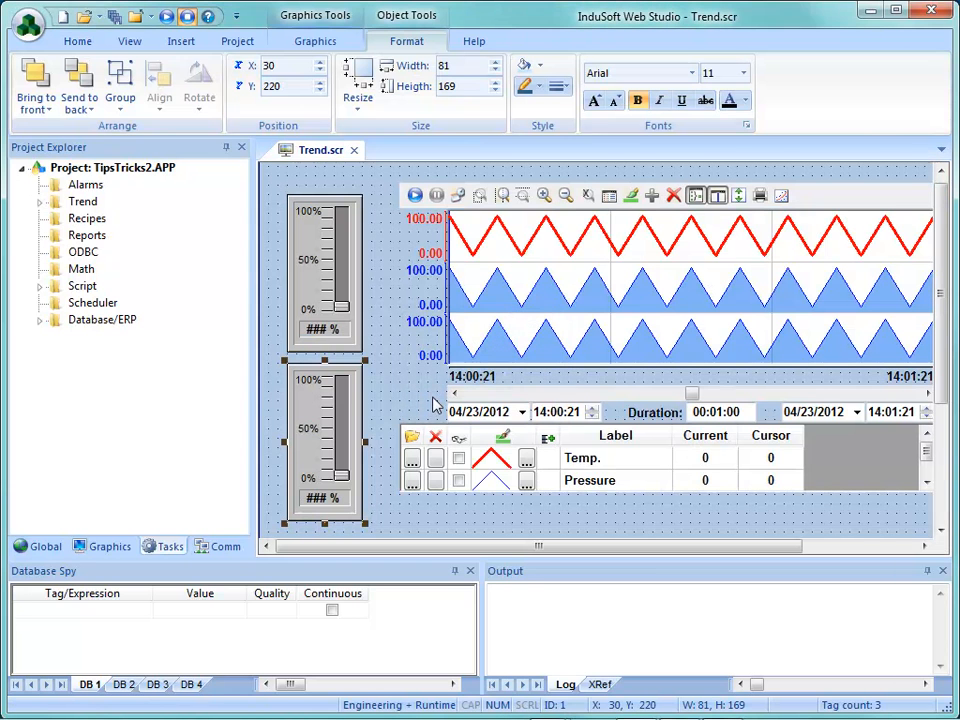
pyautogui.click(353, 150)
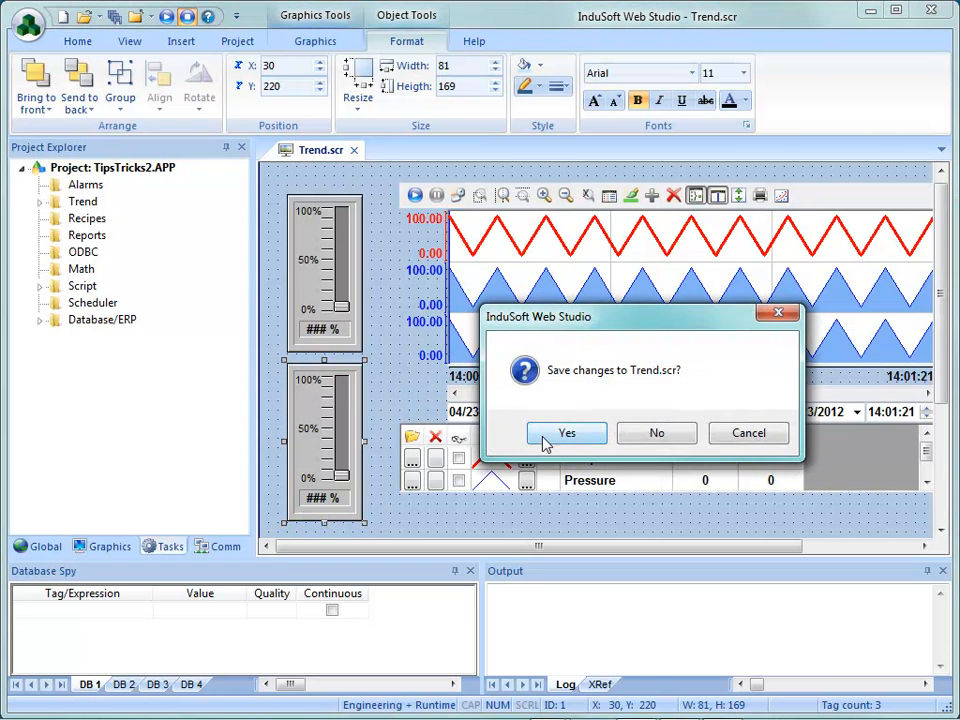
pyautogui.click(545, 440)
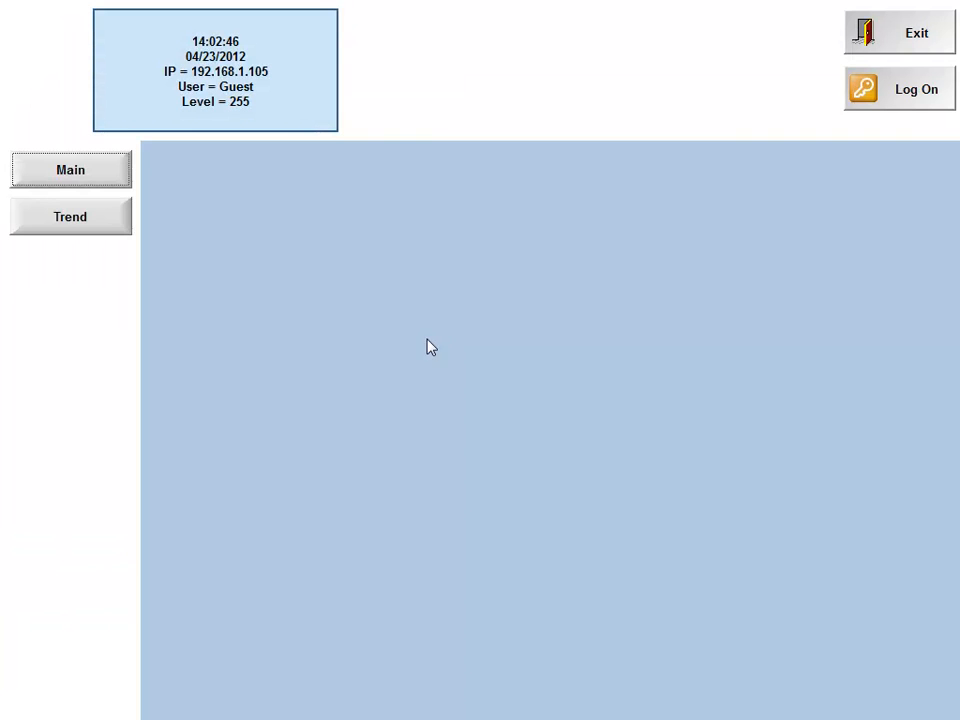
# Test the sliders on the running project's Trend screen, leaving Temperature at 23% and Pressure at 30%, and exit the application
pyautogui.click(47, 225)
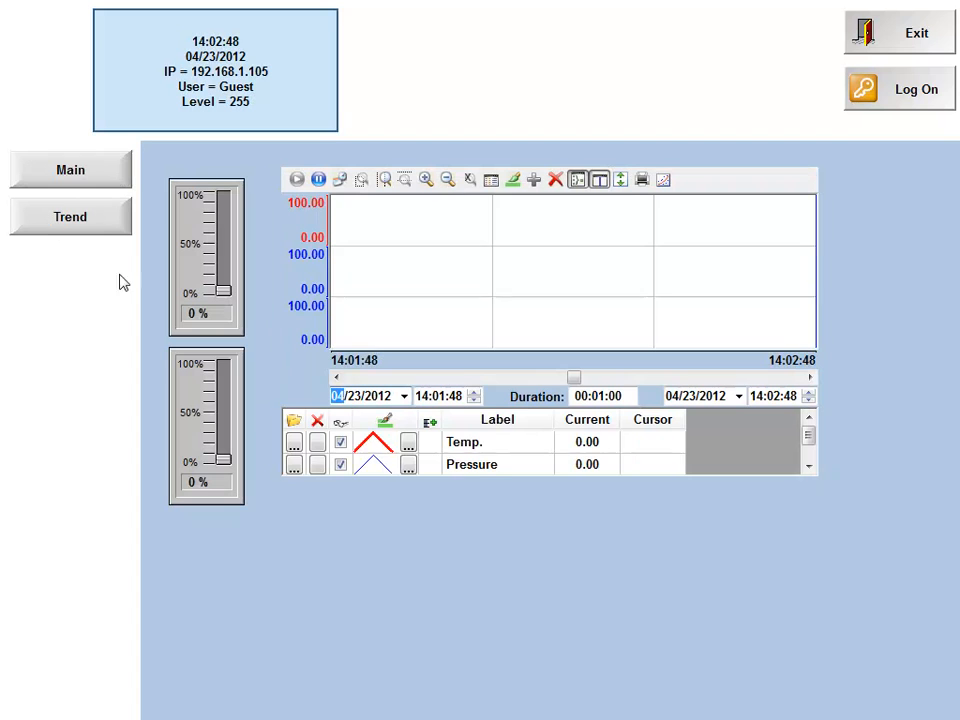
pyautogui.moveTo(223, 290); pyautogui.dragTo(222, 229)
pyautogui.moveTo(223, 461); pyautogui.dragTo(223, 431)
pyautogui.moveTo(223, 233); pyautogui.dragTo(222, 270)
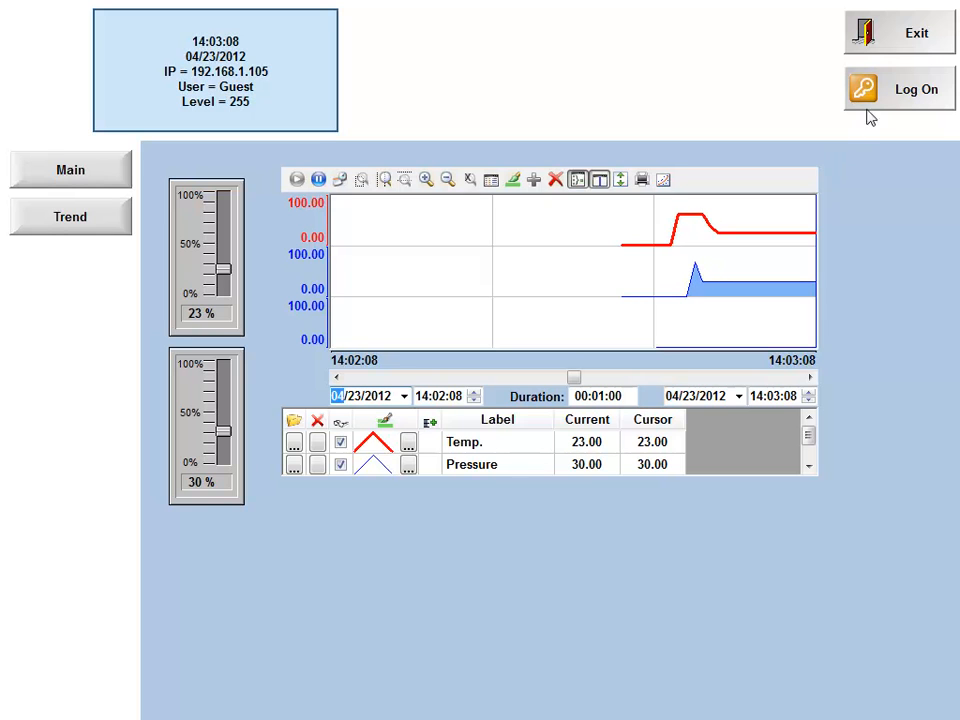
pyautogui.click(890, 50)
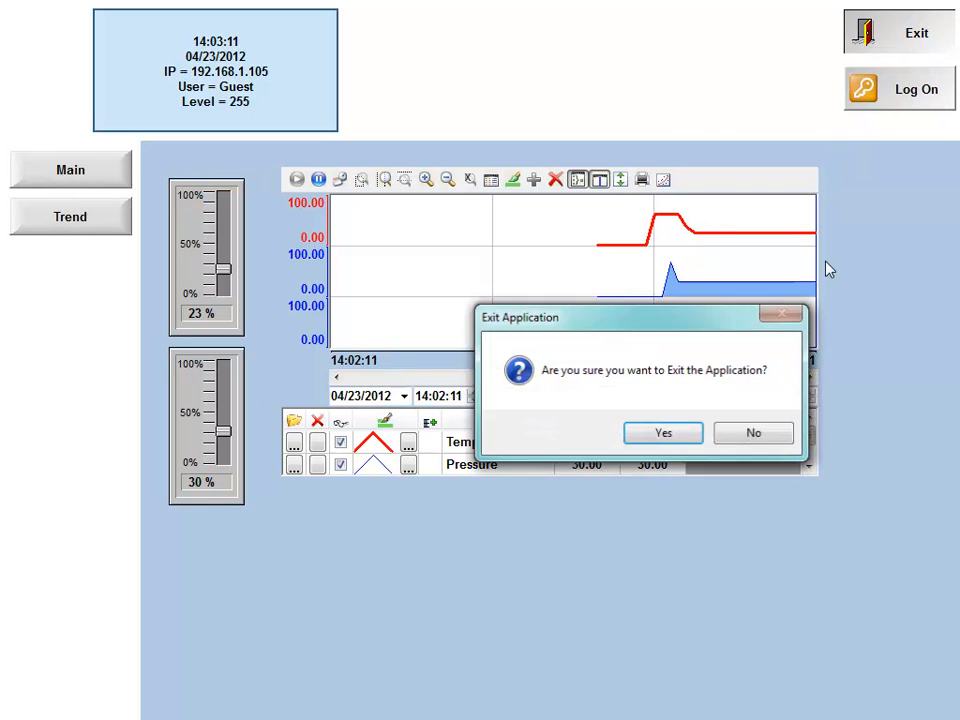
pyautogui.click(664, 434)
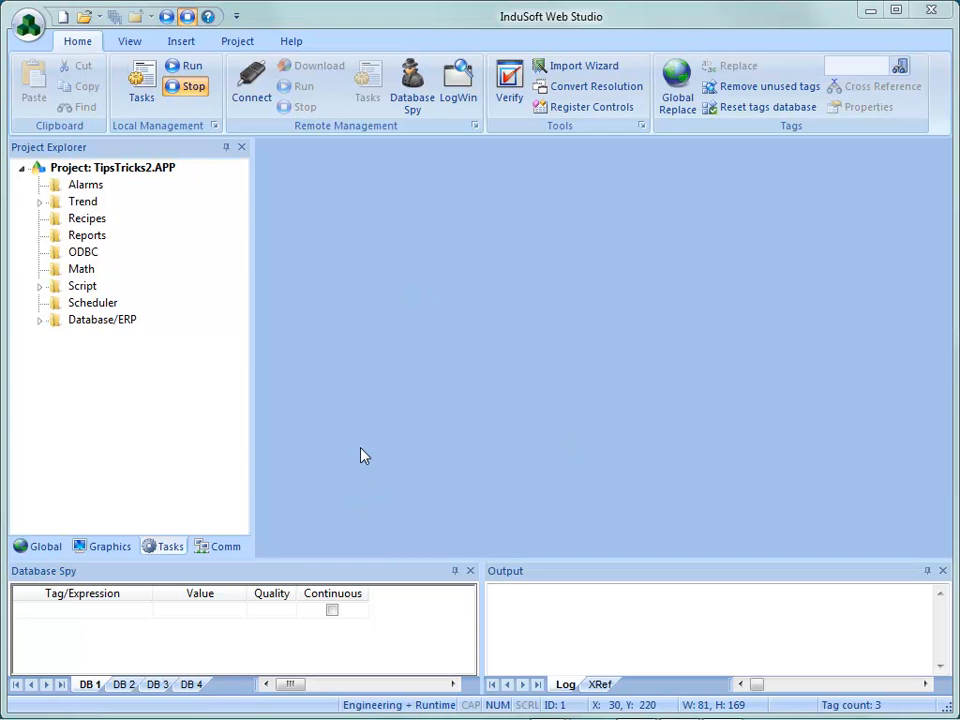
# Switch to Windows Explorer and open the InduSoft Web Studio v7.0 Projects folder in the Documents library
pyautogui.moveTo(306, 718)
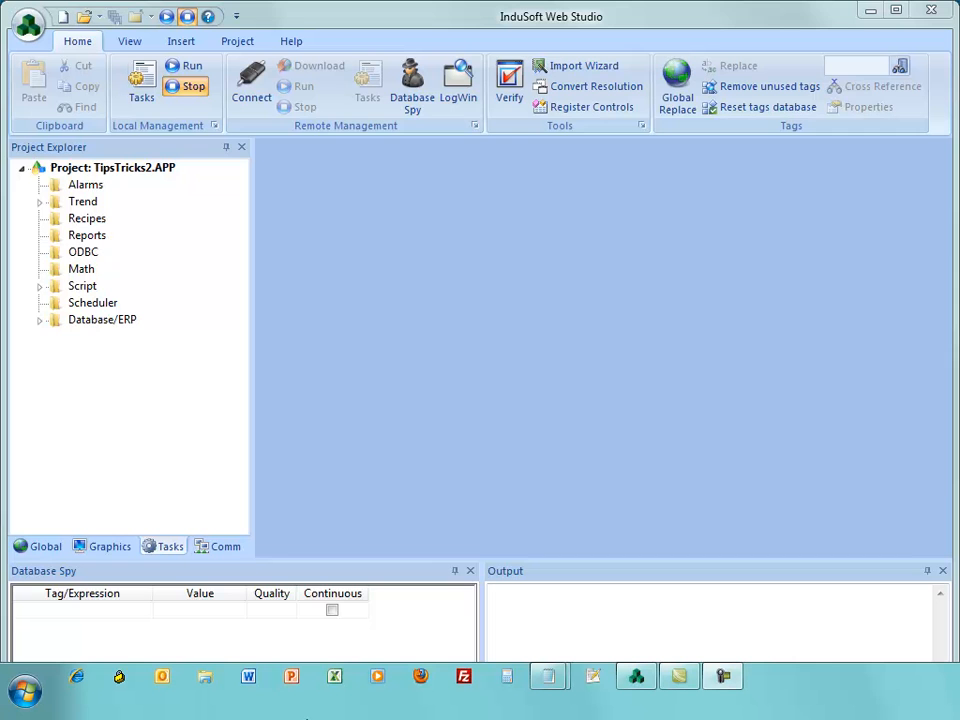
pyautogui.click(206, 688)
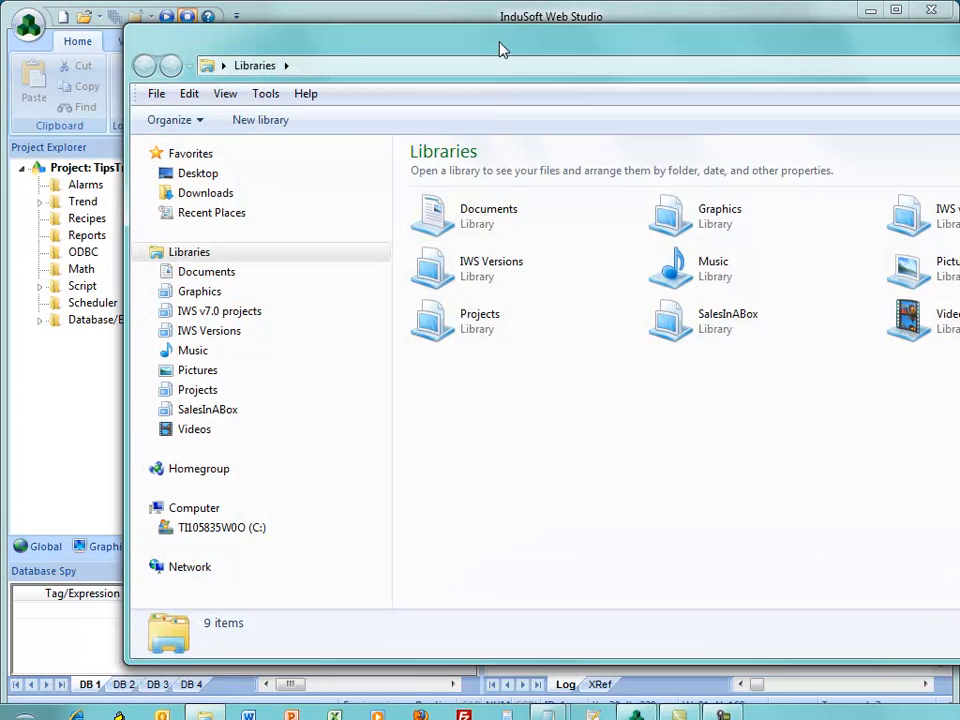
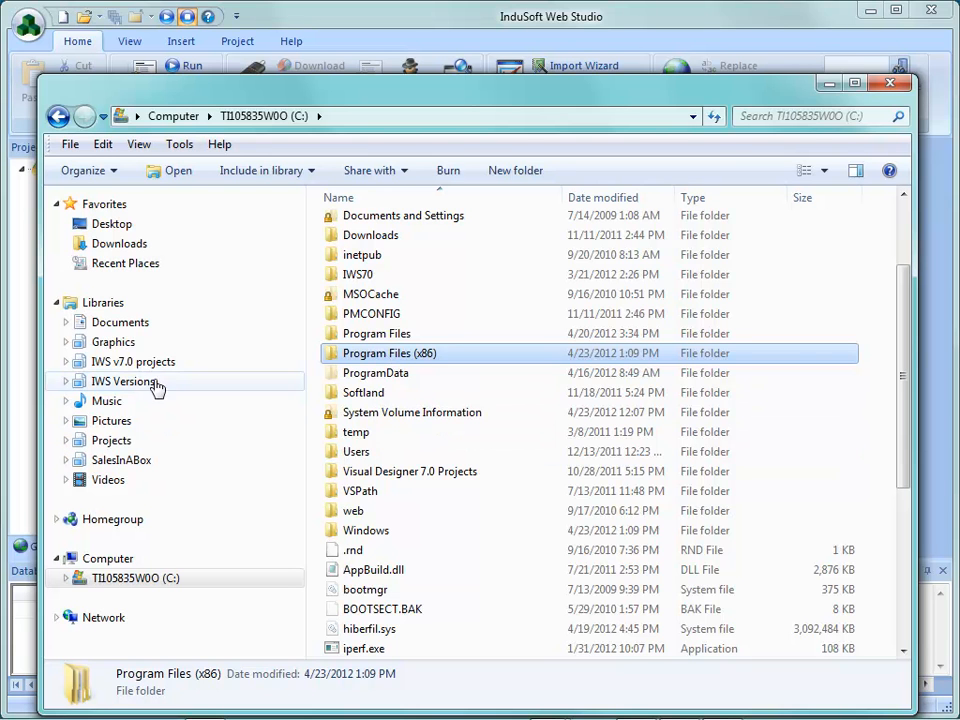
pyautogui.click(133, 328)
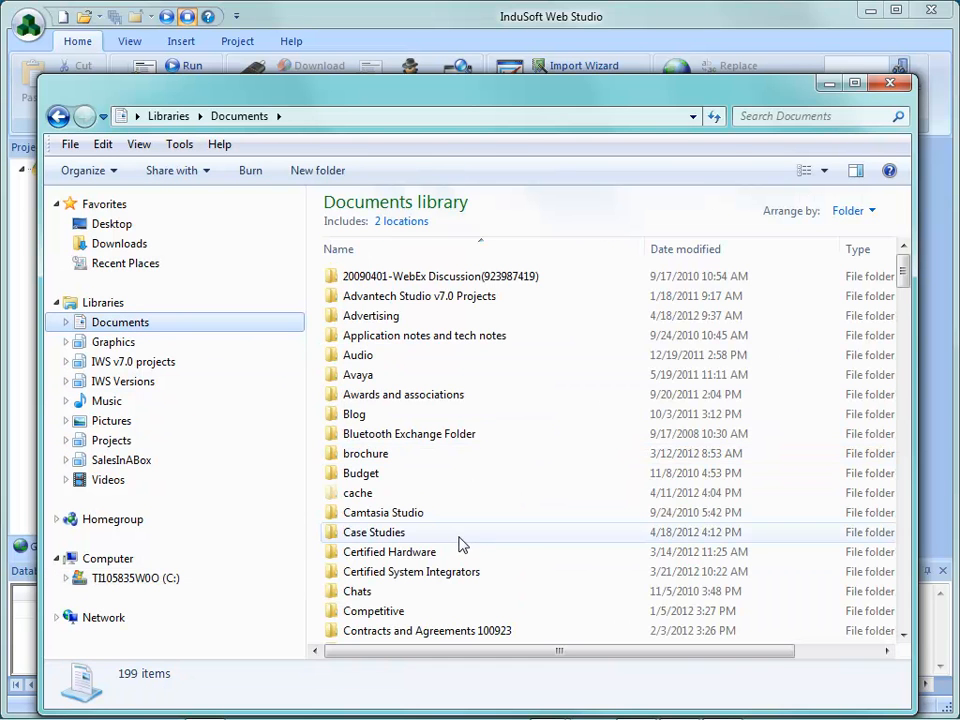
pyautogui.click(606, 477)
pyautogui.scroll(-10, 590, 490)
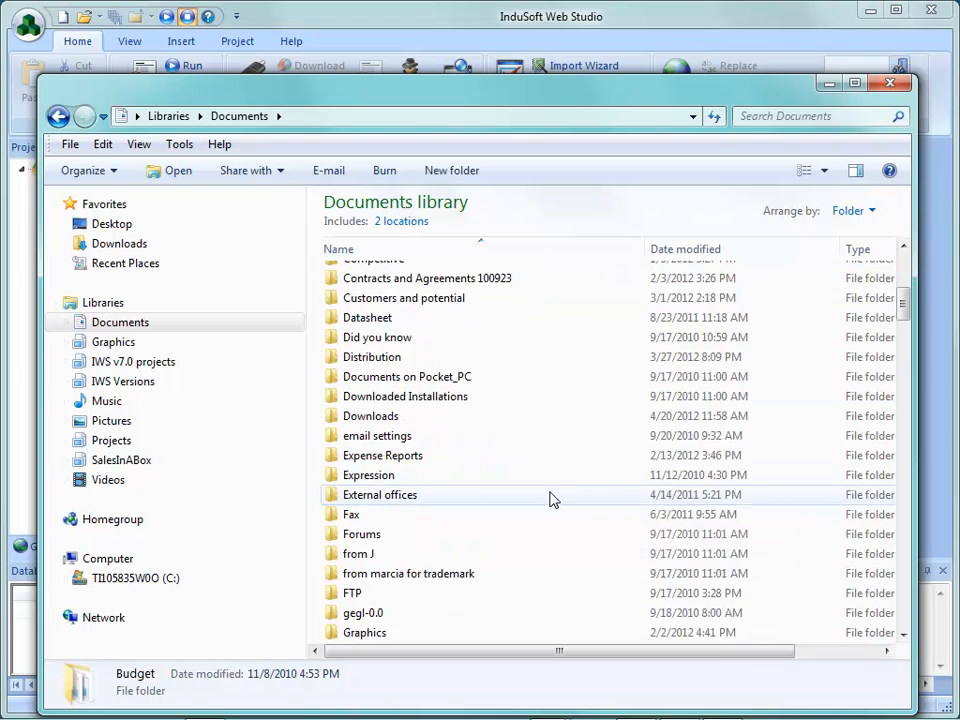
pyautogui.scroll(-1, 501, 498)
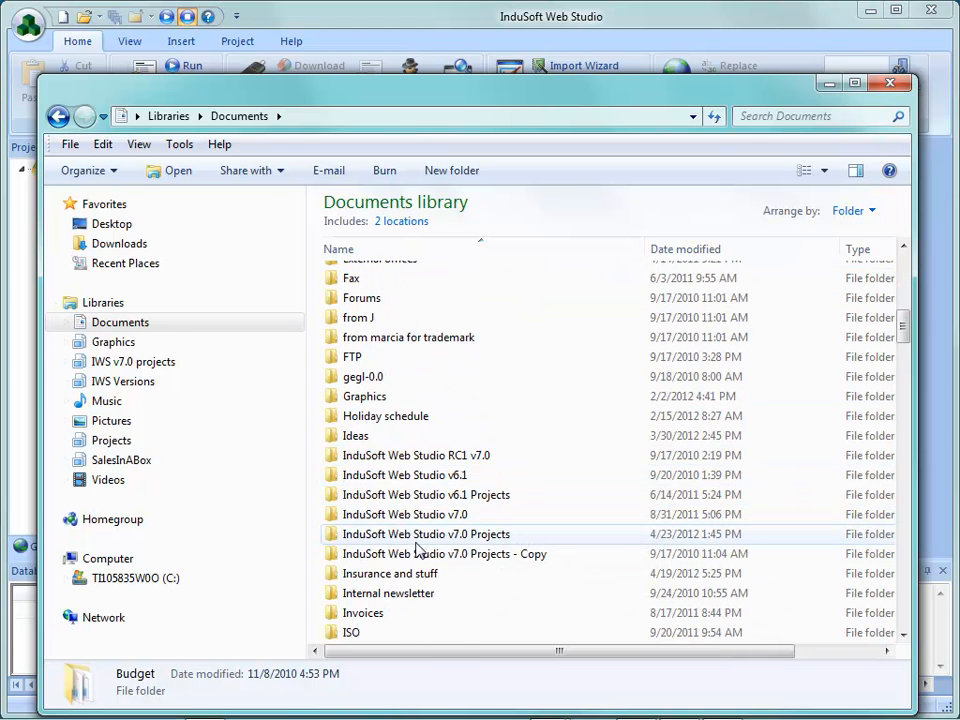
pyautogui.doubleClick(408, 540)
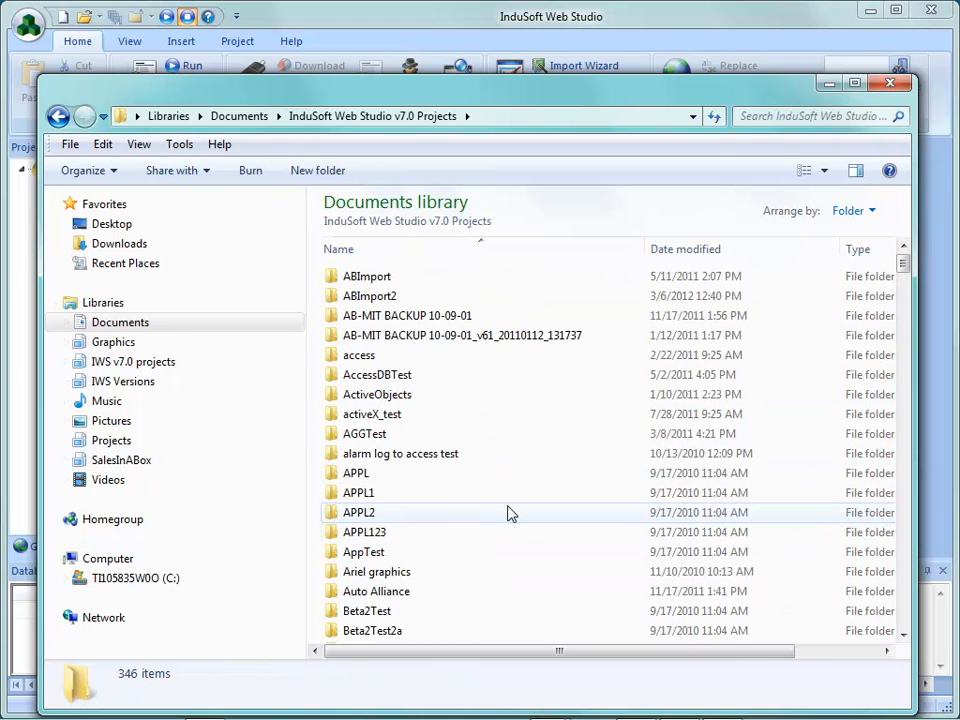
# Open the Hst folder of the TipsTricks2 project and select the history file 01120423.hst
pyautogui.moveTo(901, 260); pyautogui.dragTo(904, 490)
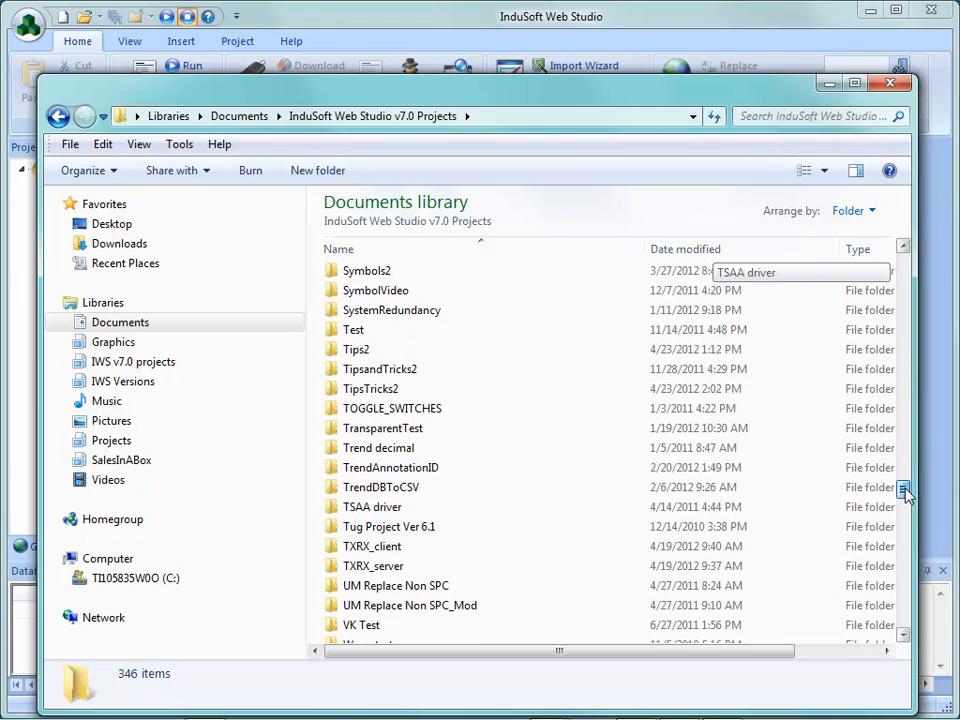
pyautogui.doubleClick(366, 390)
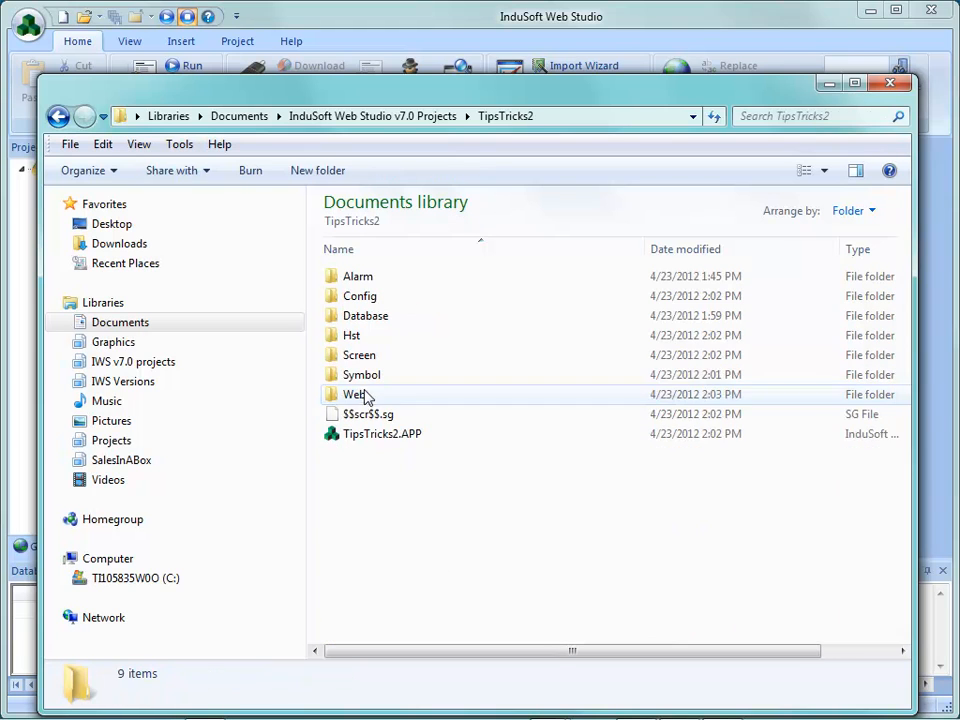
pyautogui.click(355, 336)
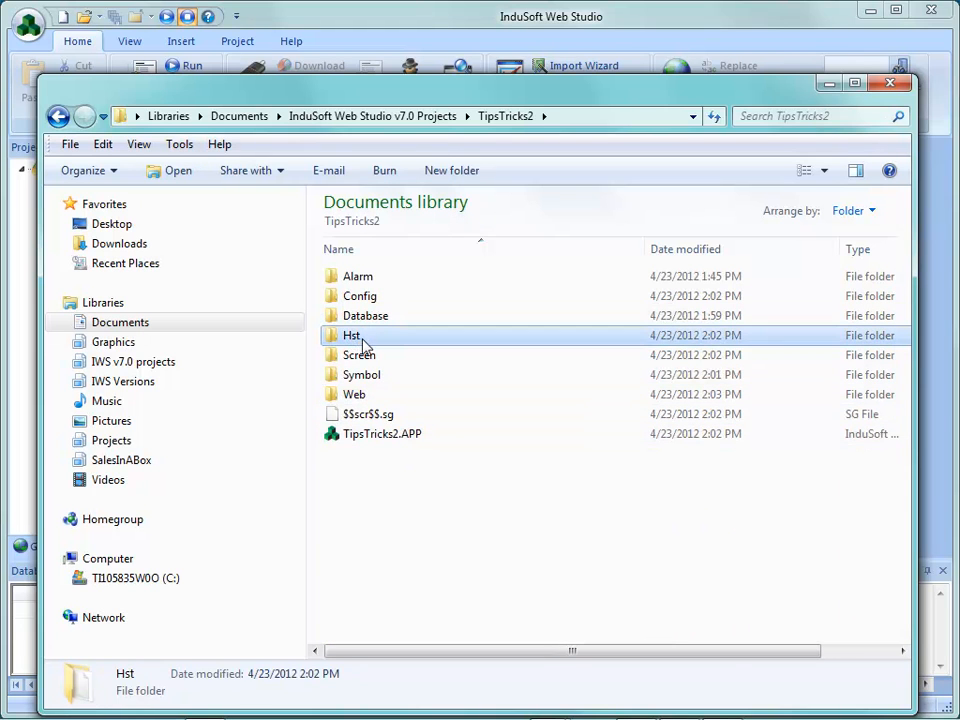
pyautogui.doubleClick(369, 341)
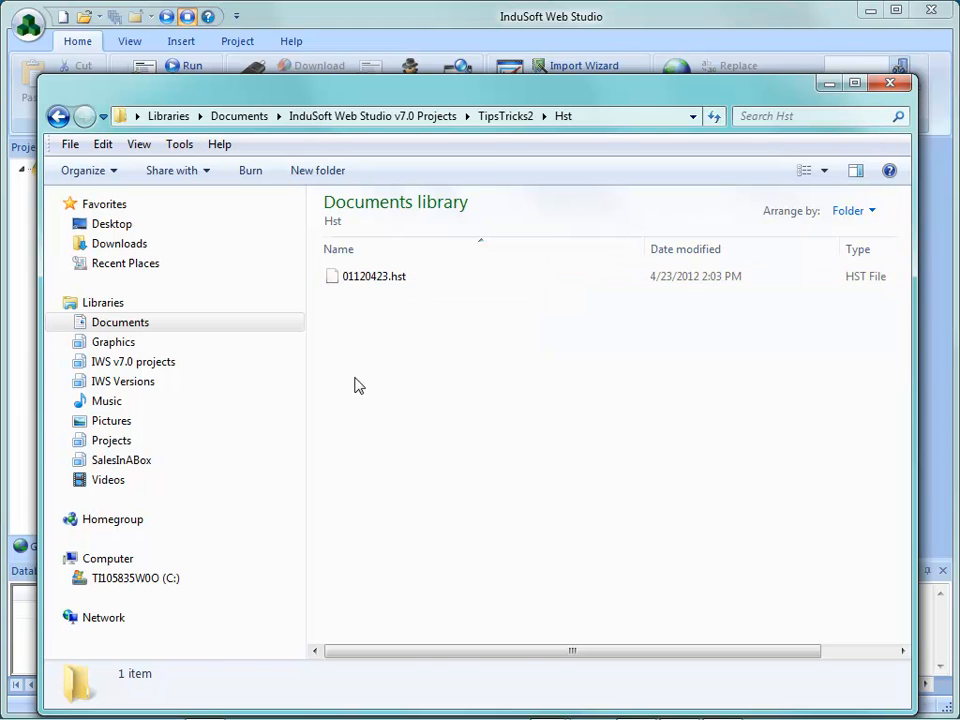
pyautogui.click(373, 288)
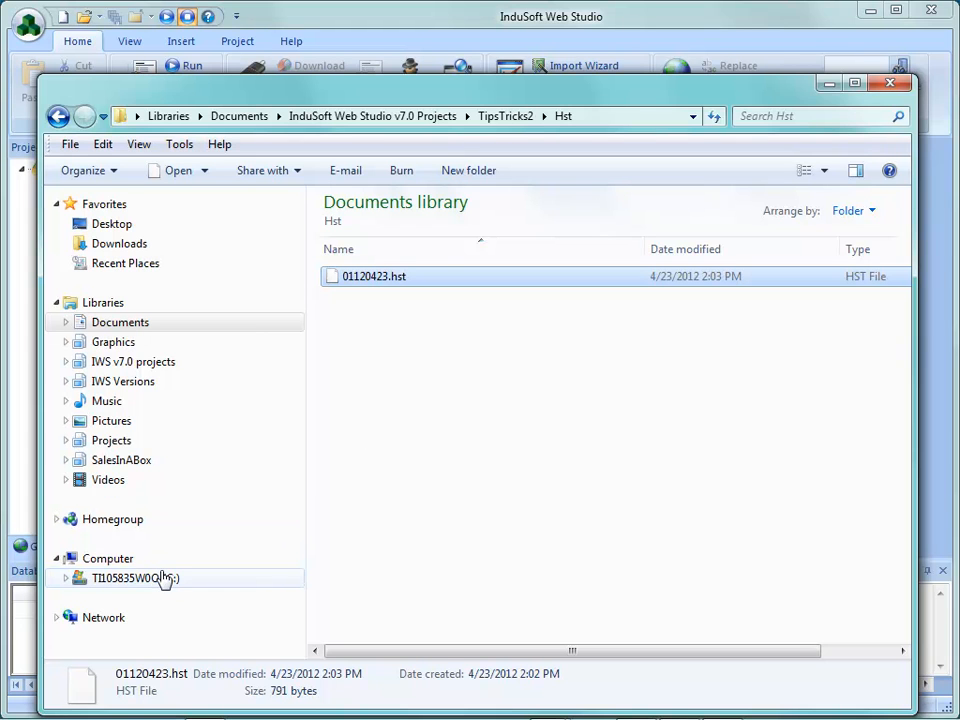
# Open the Bin folder of InduSoft Web Studio v7.0 under Program Files (x86) on the C: drive
pyautogui.moveTo(174, 717)
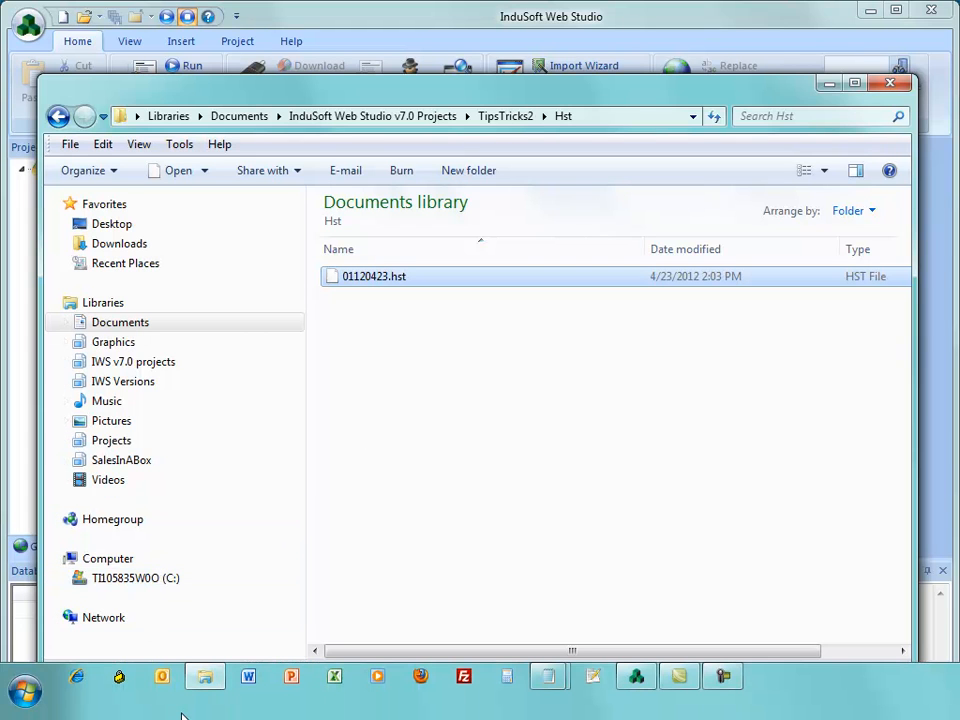
pyautogui.click(131, 580)
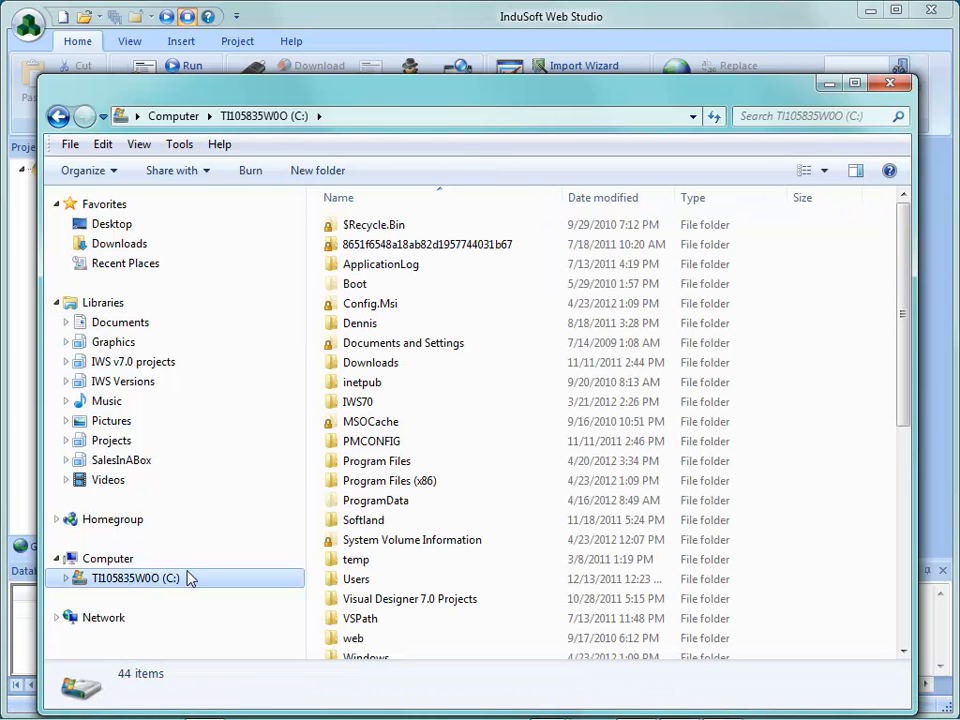
pyautogui.doubleClick(377, 482)
pyautogui.scroll(-2, 400, 560)
pyautogui.doubleClick(395, 449)
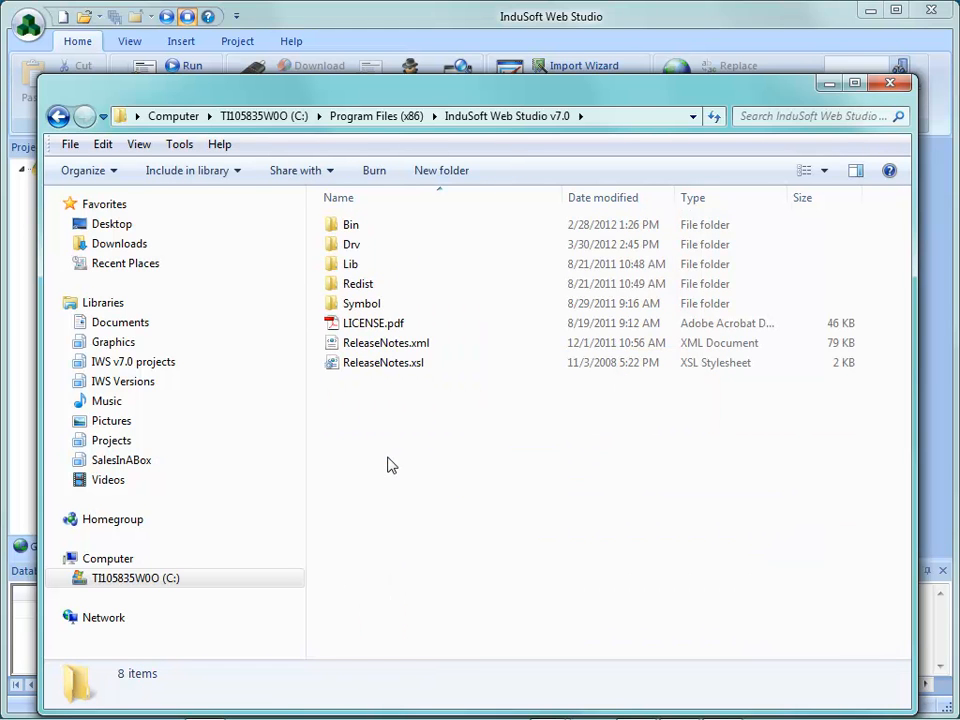
pyautogui.click(350, 230)
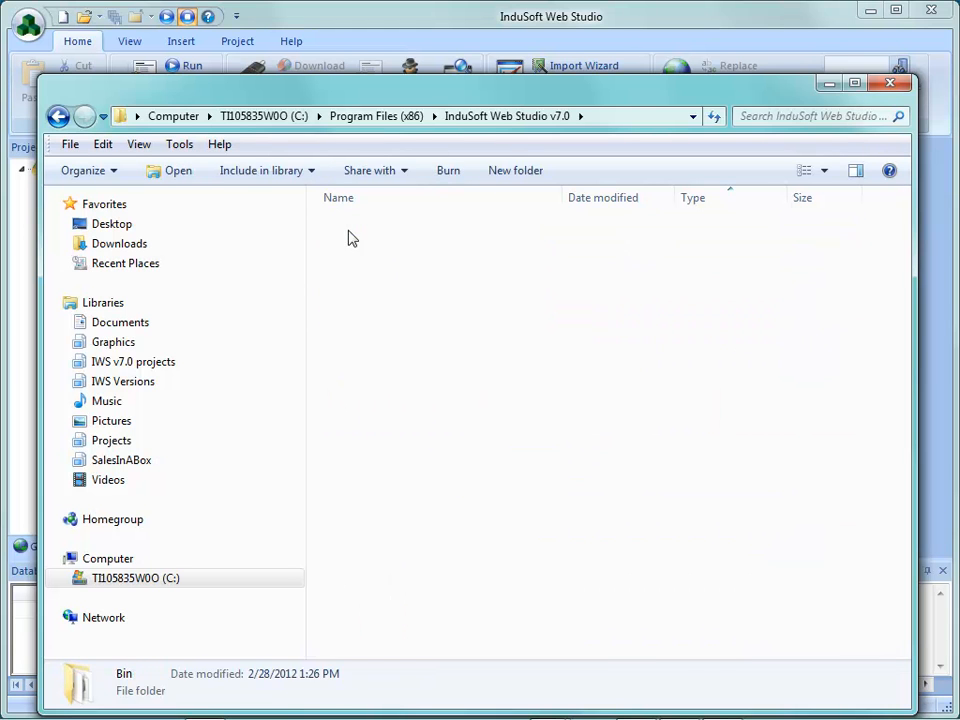
pyautogui.doubleClick(350, 235)
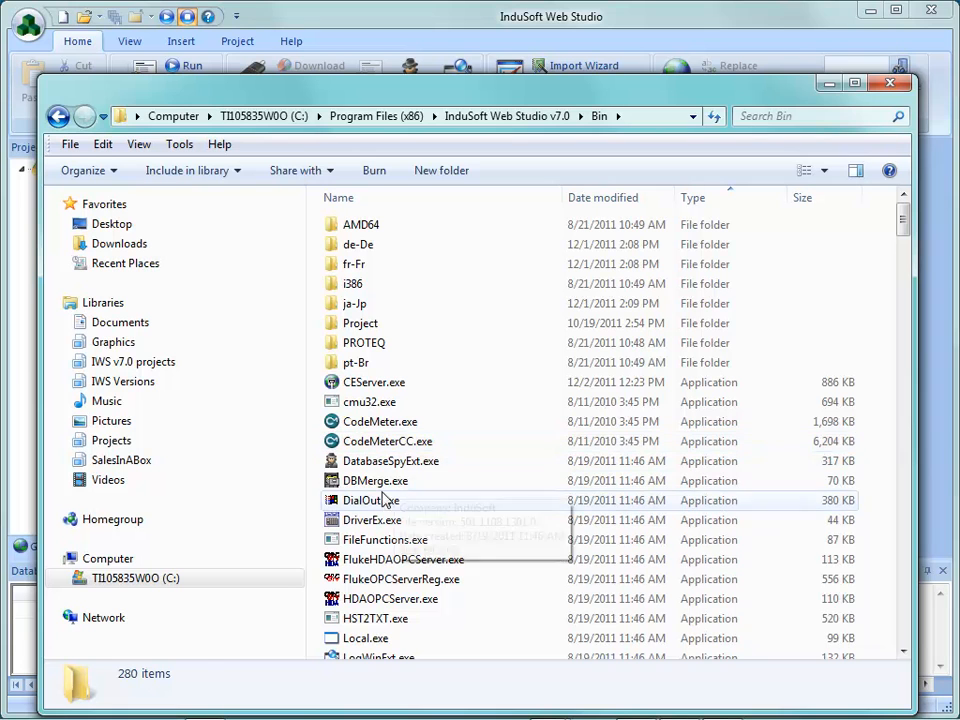
# Copy the HST2TXT.exe utility from the InduSoft Web Studio v7.0 Bin folder
pyautogui.click(382, 625)
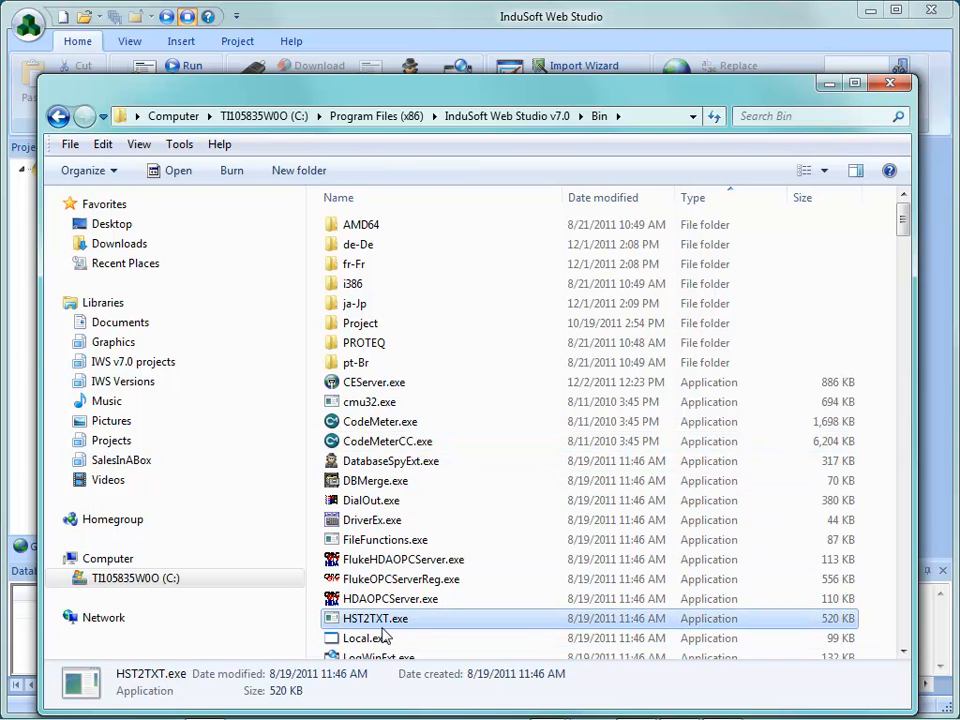
pyautogui.scroll(-2, 352, 600)
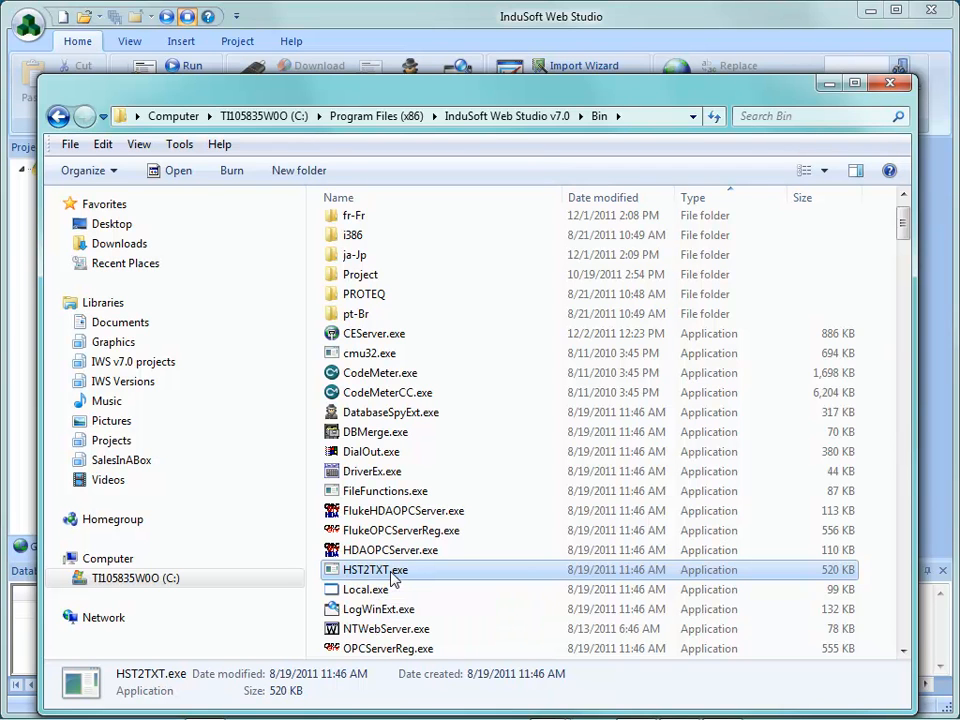
pyautogui.click(392, 577)
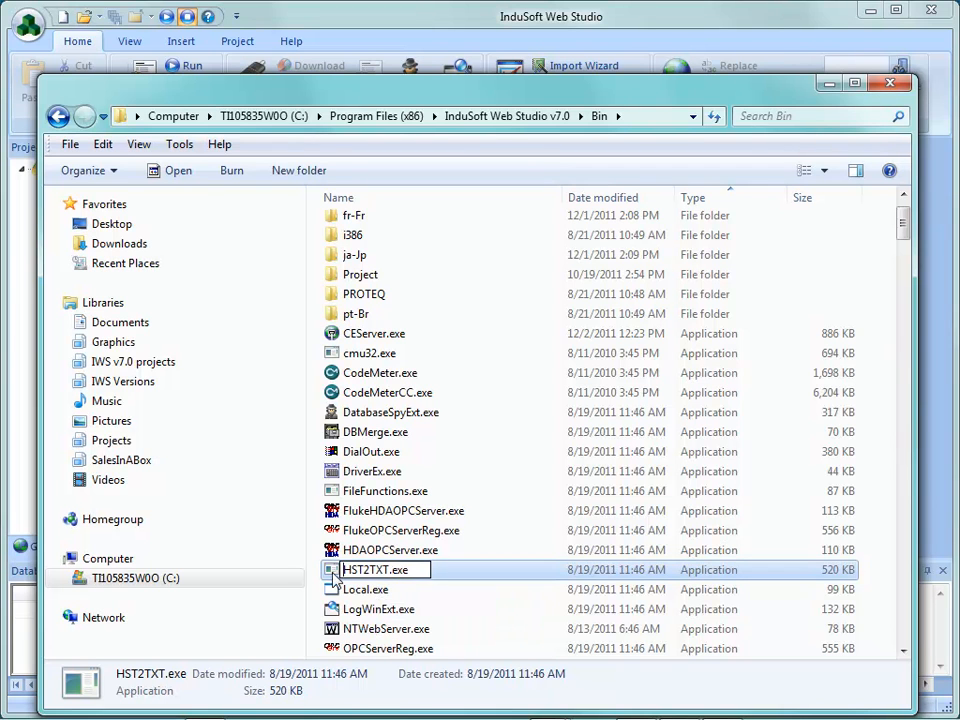
pyautogui.click(333, 578)
pyautogui.rightClick(352, 577)
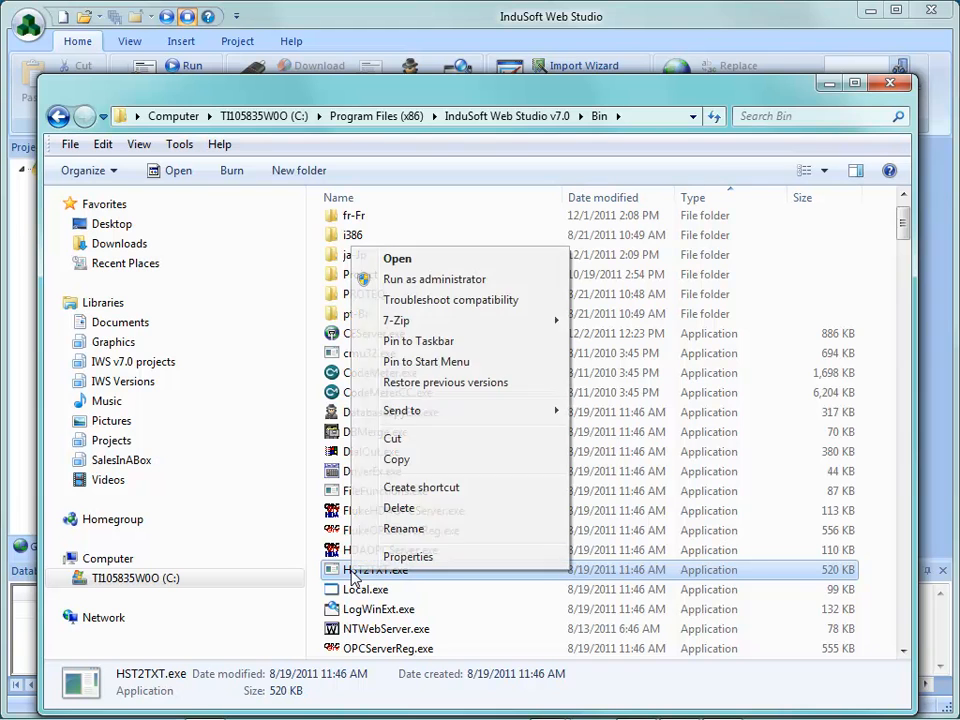
pyautogui.click(428, 469)
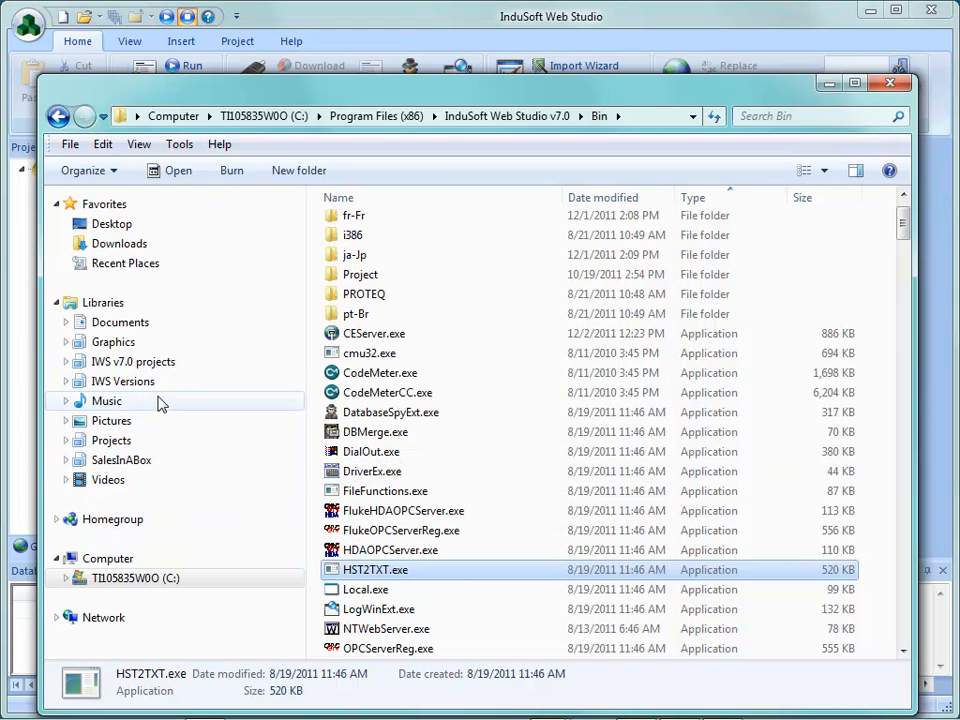
# Paste the utility into the Hst folder of the TipsTricks2 project in the IWS v7.0 projects library
pyautogui.click(143, 362)
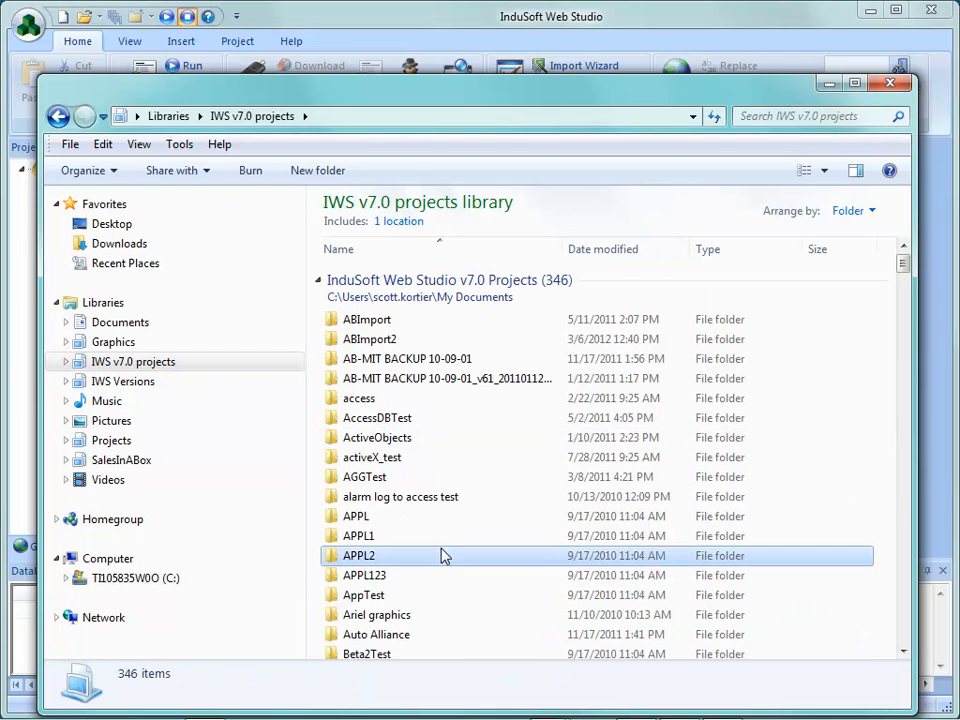
pyautogui.write('test')
pyautogui.doubleClick(388, 332)
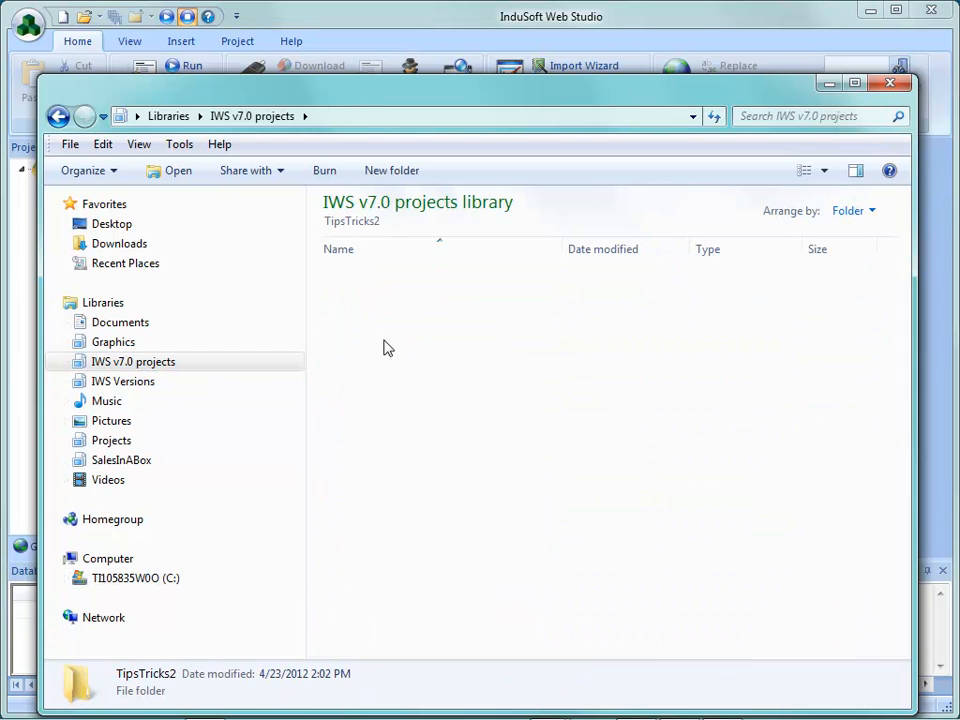
pyautogui.doubleClick(349, 336)
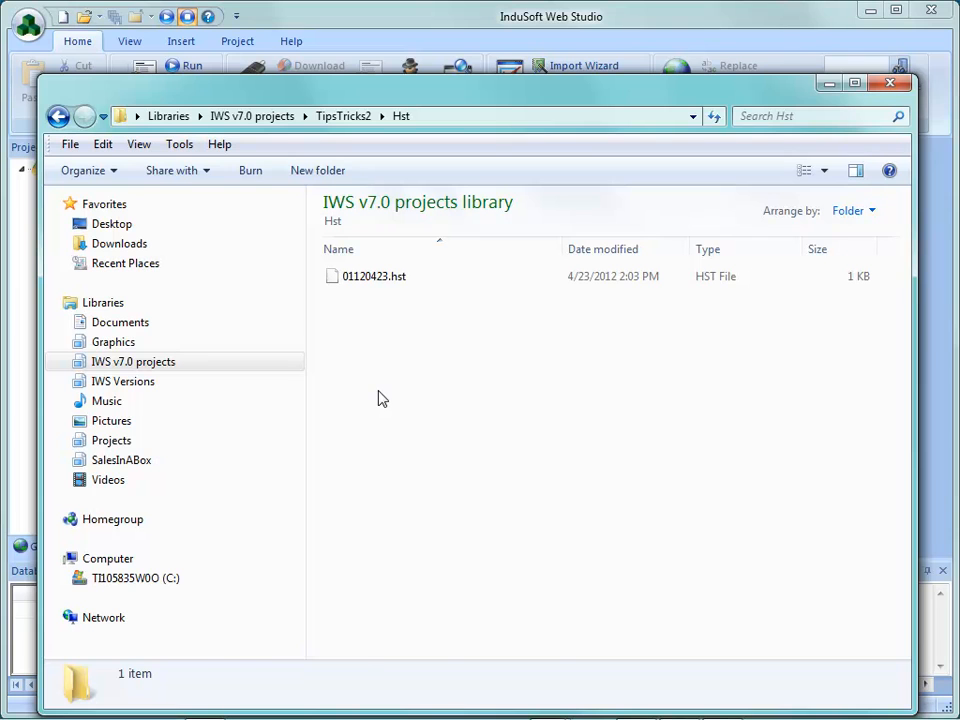
pyautogui.hotkey('ctrl', 'v')
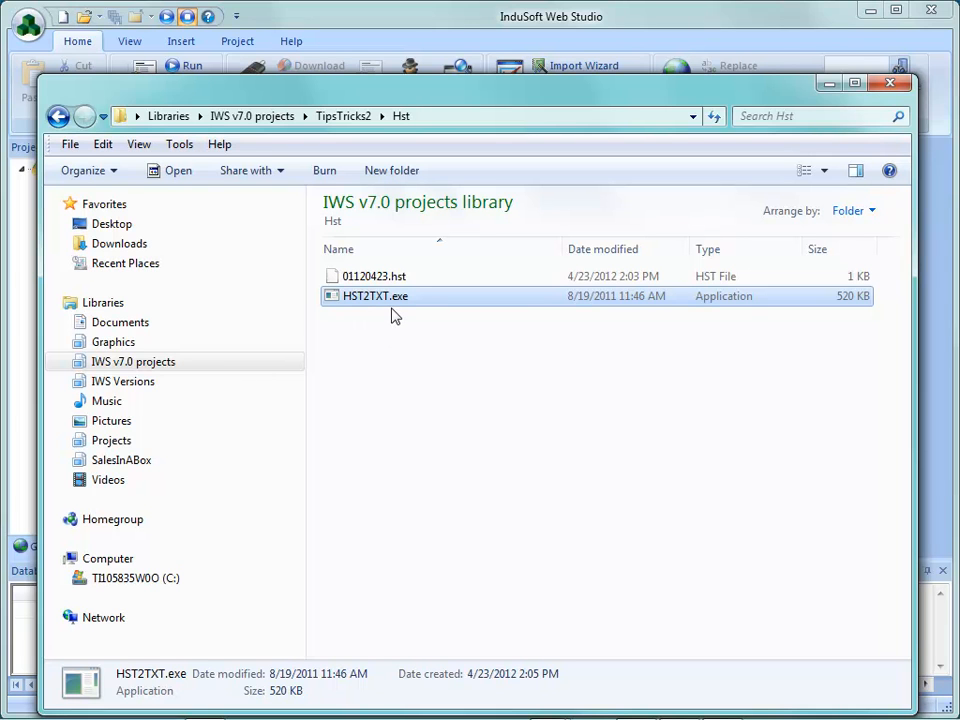
# Convert 01120423.hst to text with HST2TXT.exe, and view the resulting 01120423.txt file
pyautogui.click(373, 280)
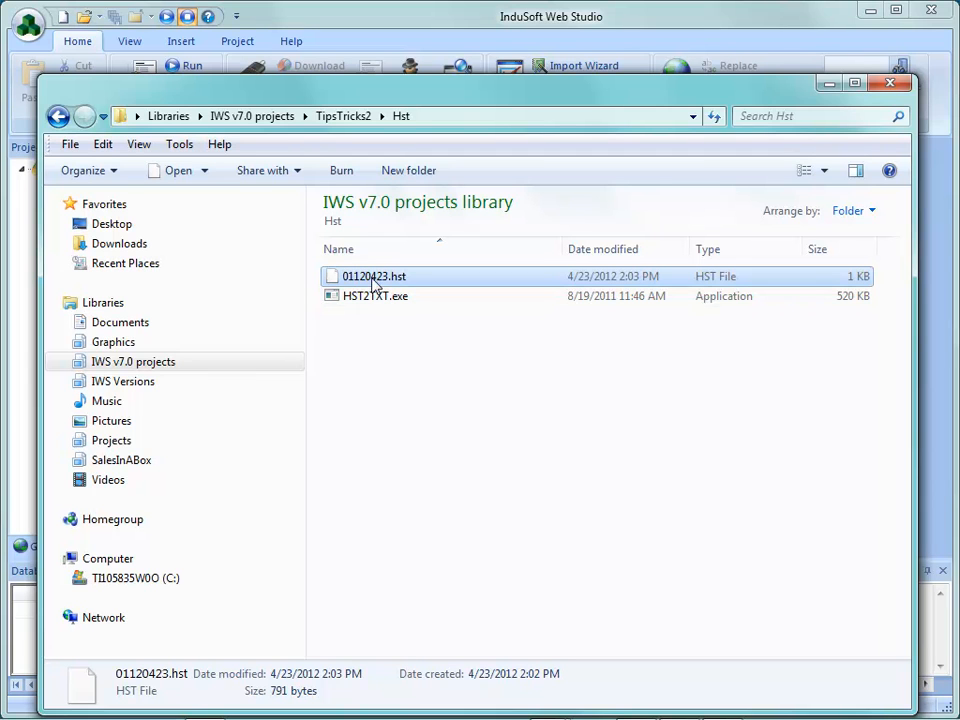
pyautogui.moveTo(372, 281); pyautogui.dragTo(378, 301)
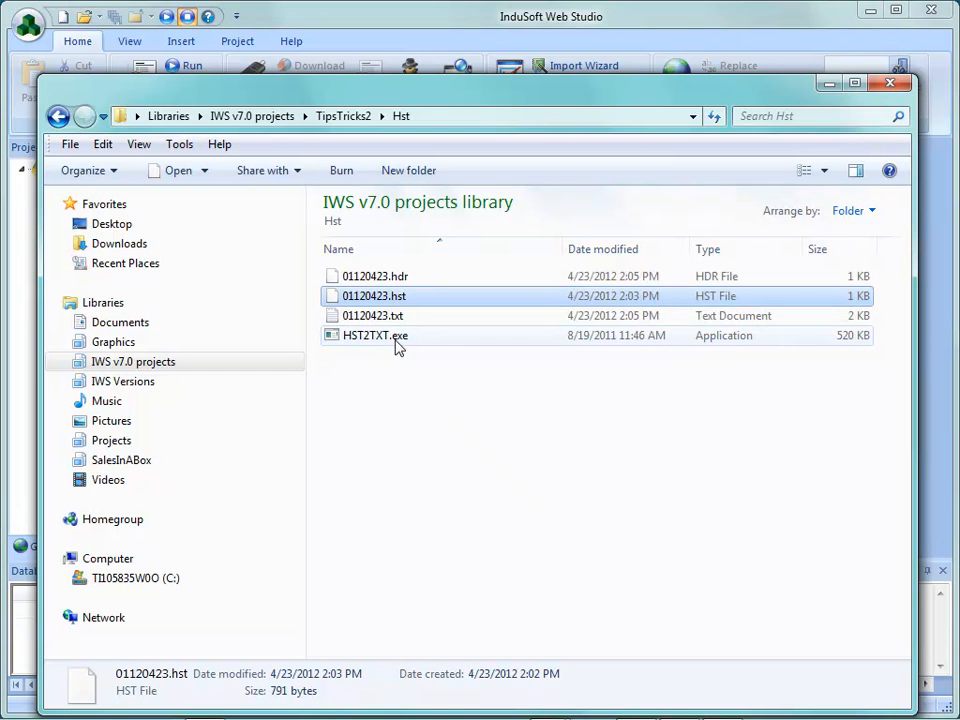
pyautogui.doubleClick(388, 318)
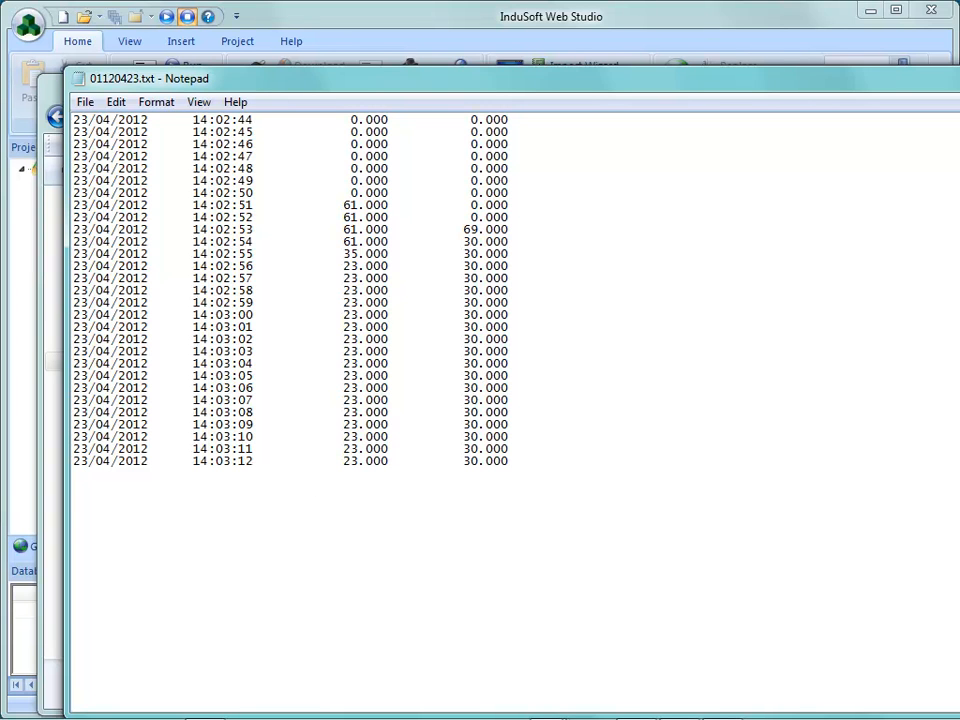
pyautogui.hotkey('alt', 'F4')
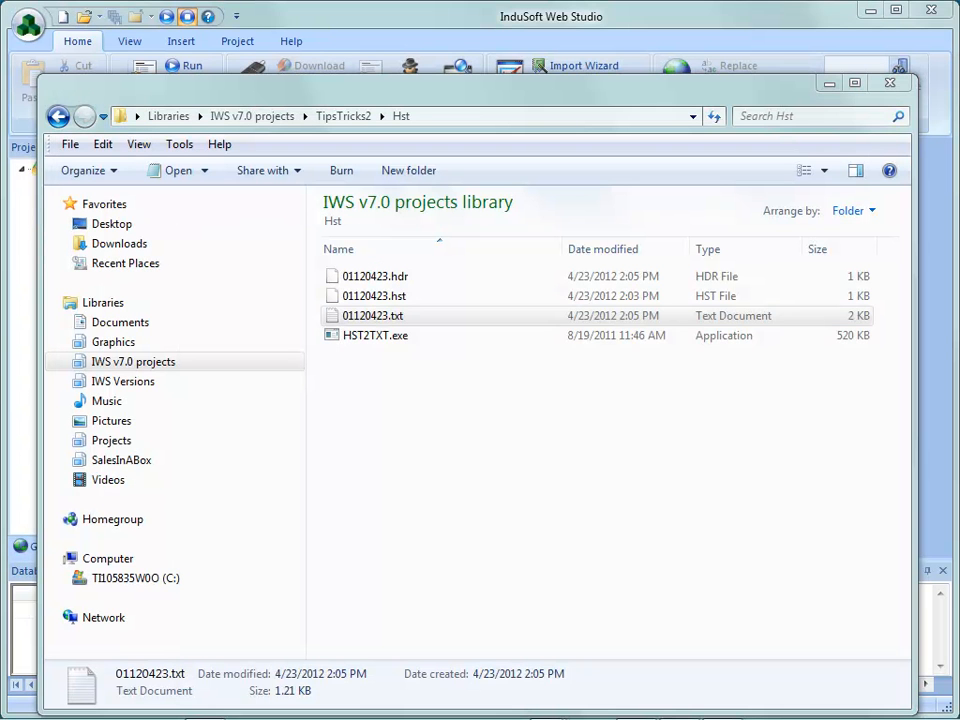
# Open 01120423.hdr in Notepad by choosing from the installed programs, check the tag names it lists, and close it
pyautogui.doubleClick(378, 277)
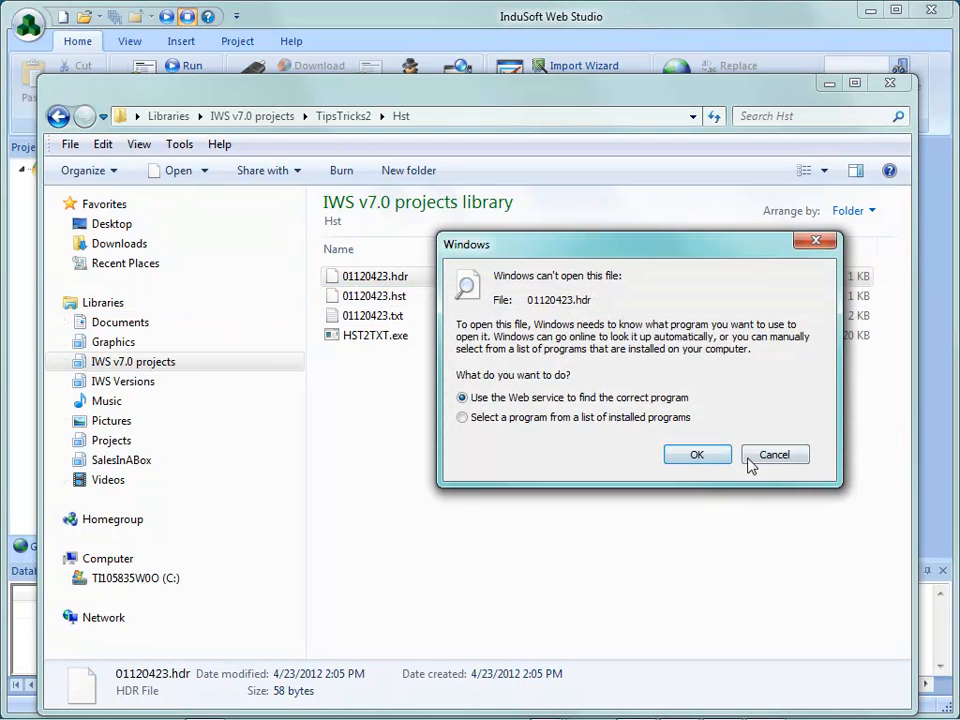
pyautogui.click(531, 418)
pyautogui.click(697, 457)
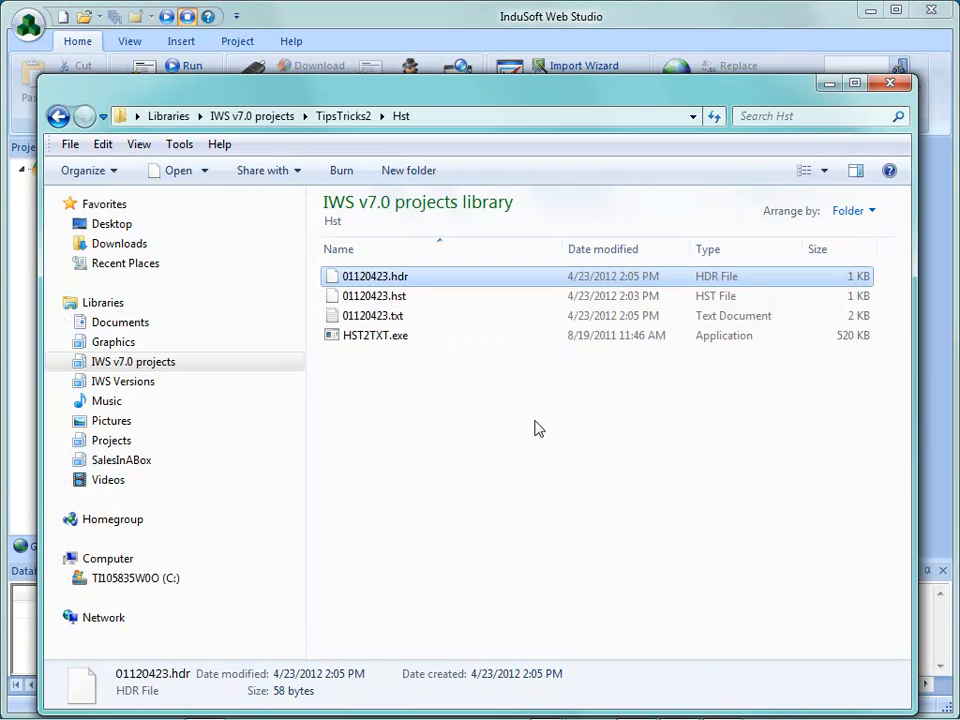
pyautogui.click(390, 493)
pyautogui.click(781, 558)
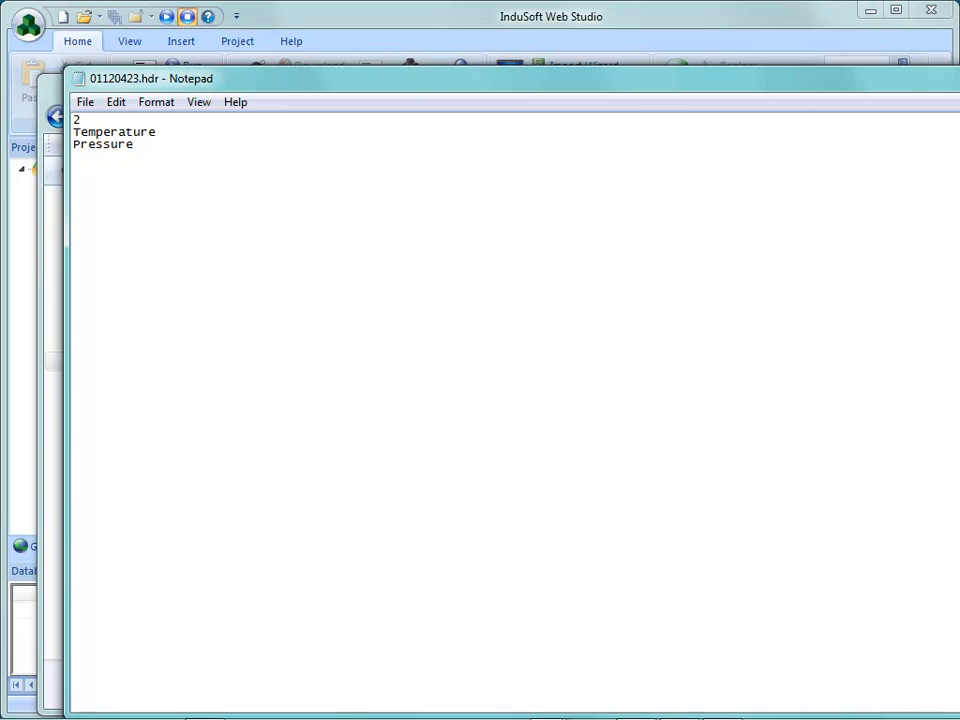
pyautogui.hotkey('alt', 'F4')
# Review the date, time and value columns in 01120423.txt again, then close the file and the Explorer window
pyautogui.doubleClick(374, 318)
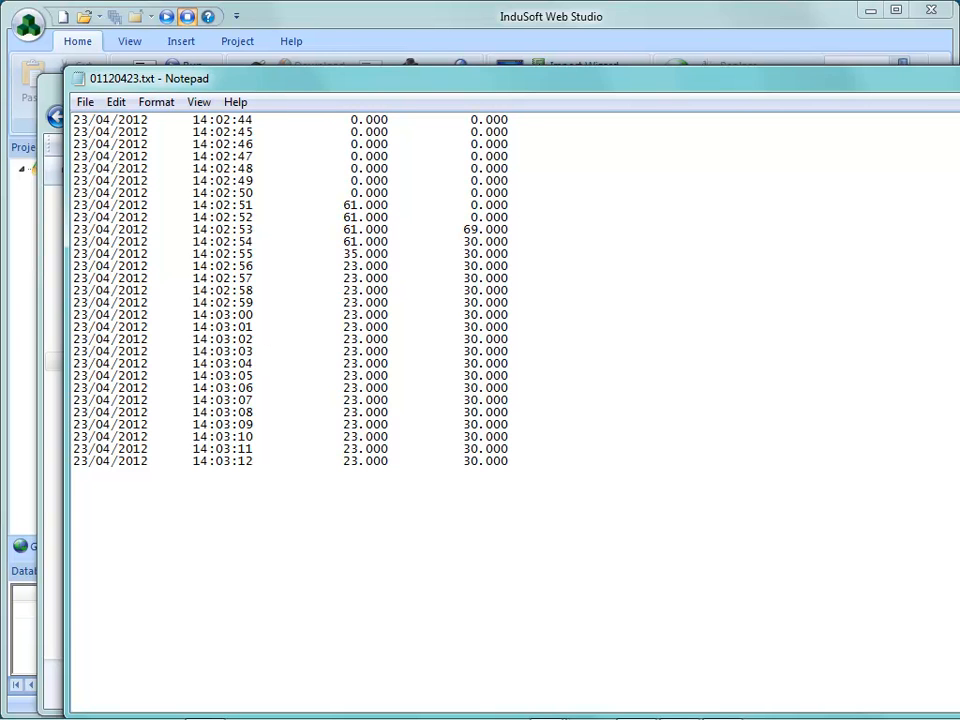
pyautogui.hotkey('alt', 'F4')
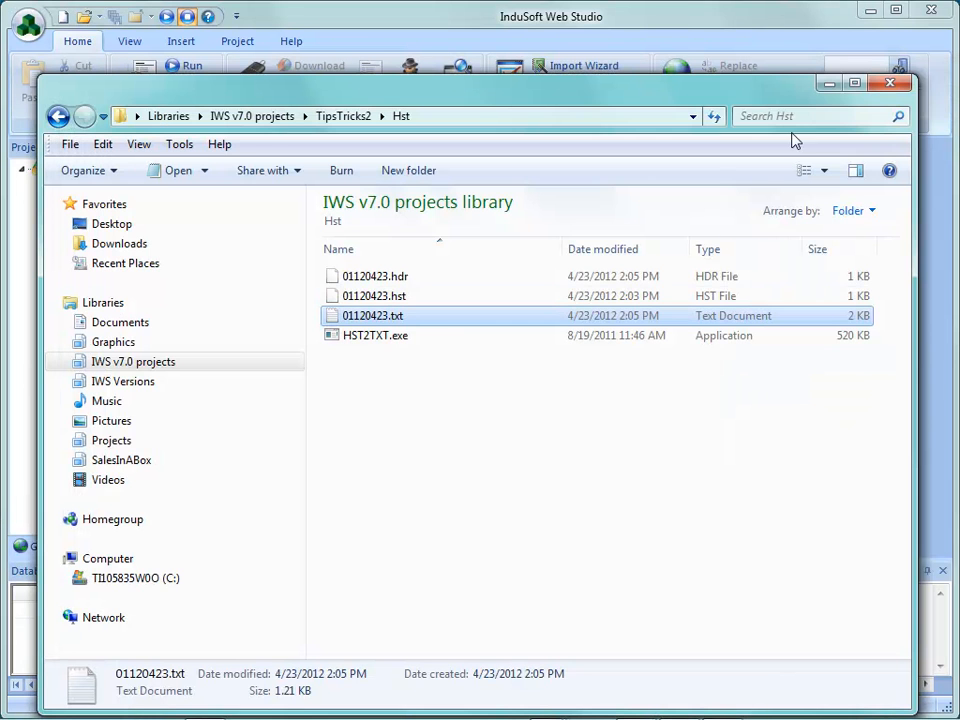
pyautogui.click(881, 91)
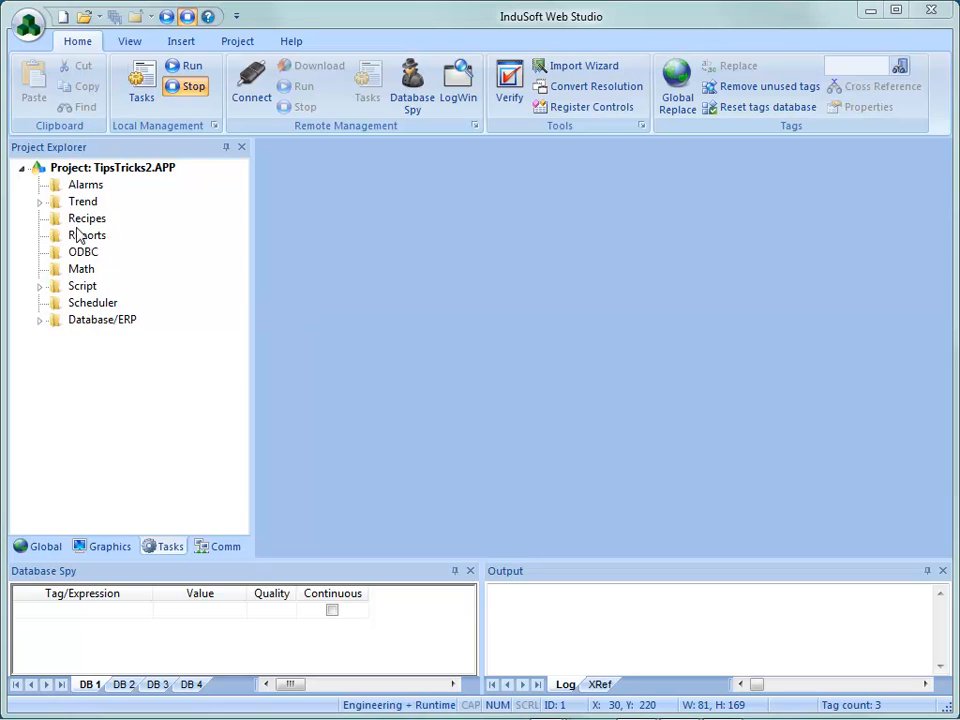
# Open the Main.scr screen and draw a narrow upright triangle about 21 wide and 133 high with the Closed Polygon tool
pyautogui.click(84, 547)
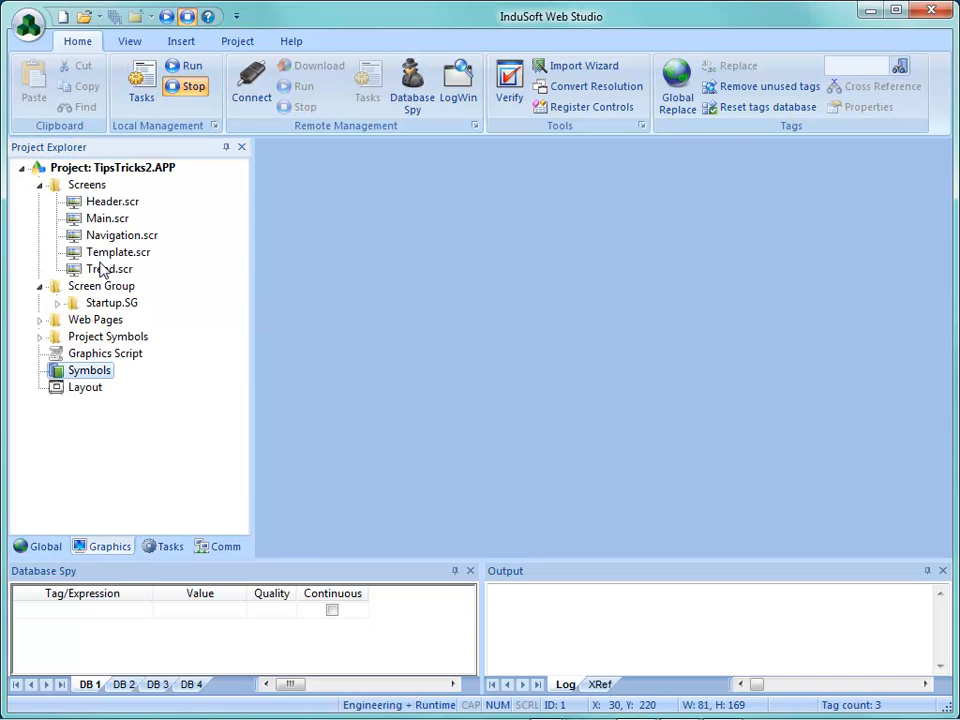
pyautogui.doubleClick(103, 219)
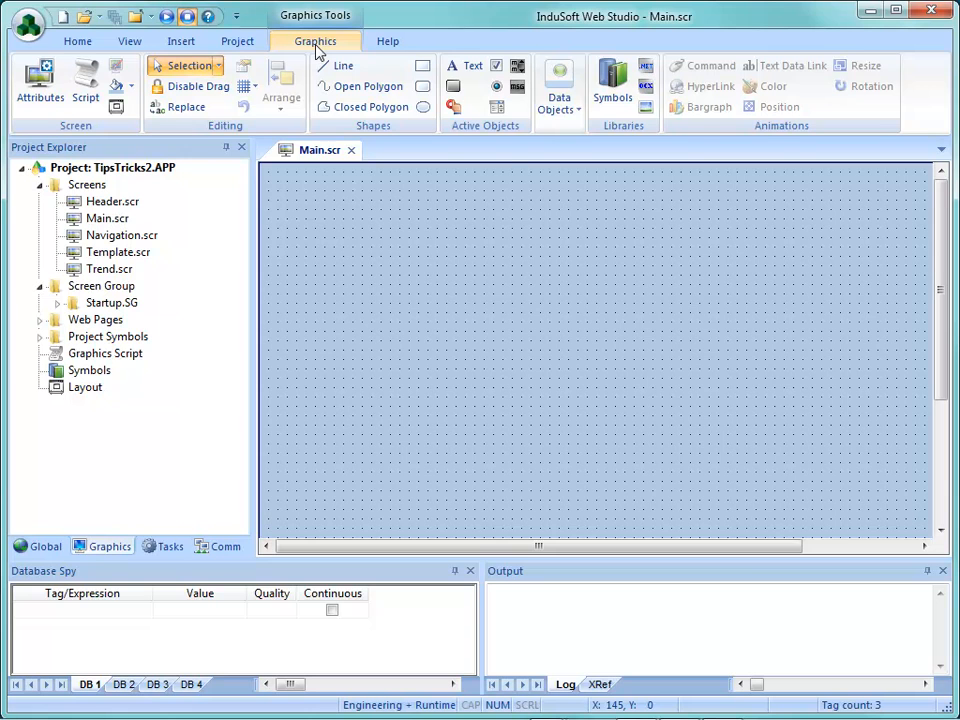
pyautogui.click(371, 109)
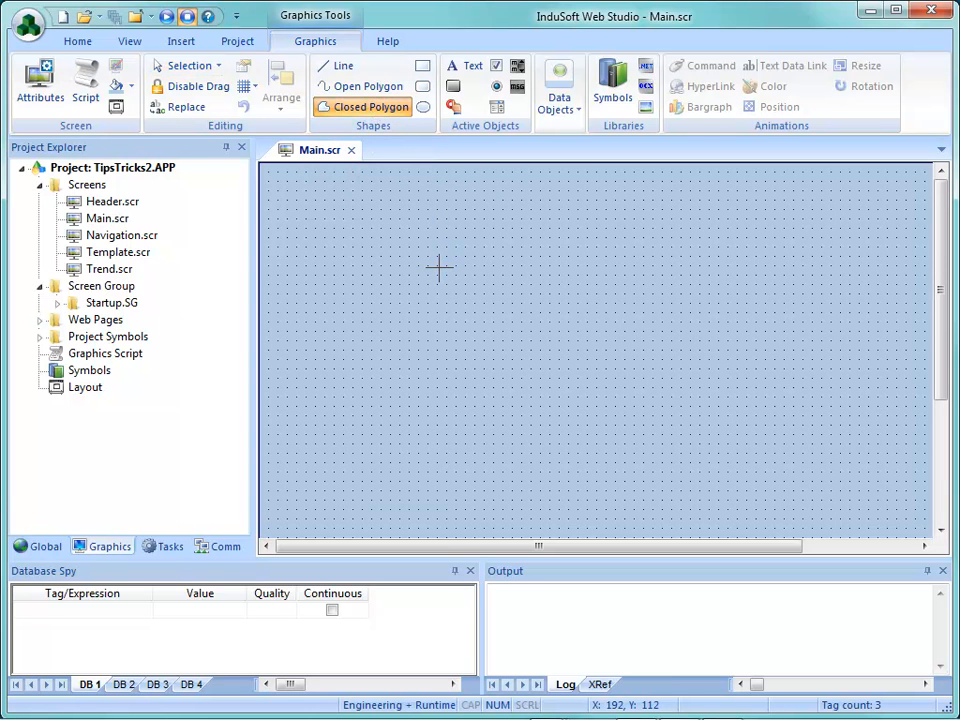
pyautogui.click(438, 339)
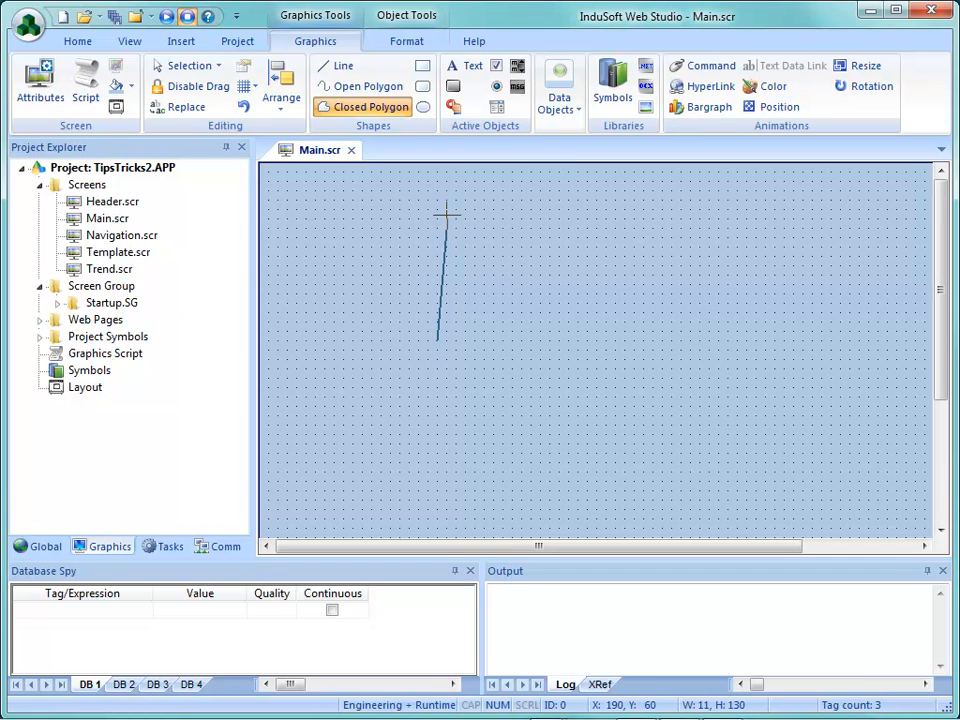
pyautogui.click(446, 214)
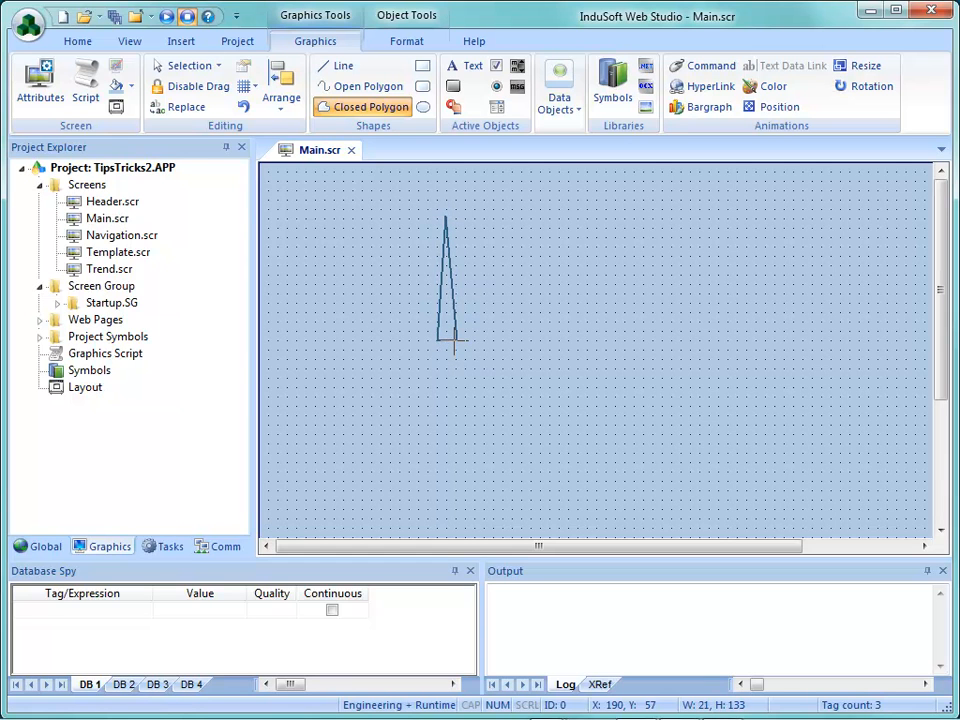
pyautogui.rightClick(454, 340)
# Fill the triangle with red and move it to about X 250, Y 57
pyautogui.click(512, 358)
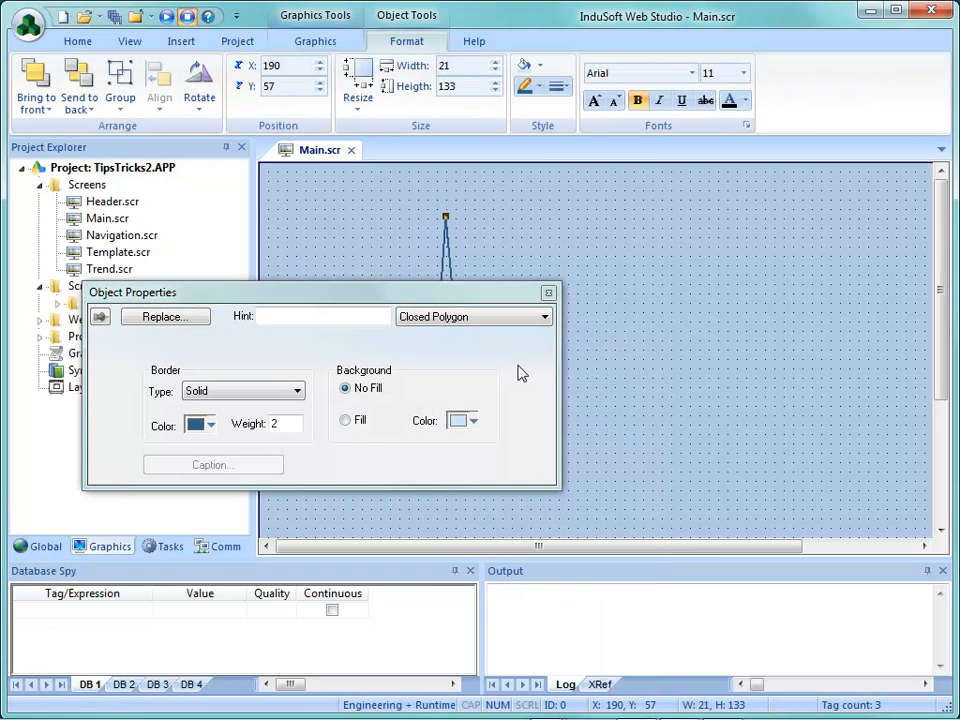
pyautogui.click(358, 420)
pyautogui.click(470, 424)
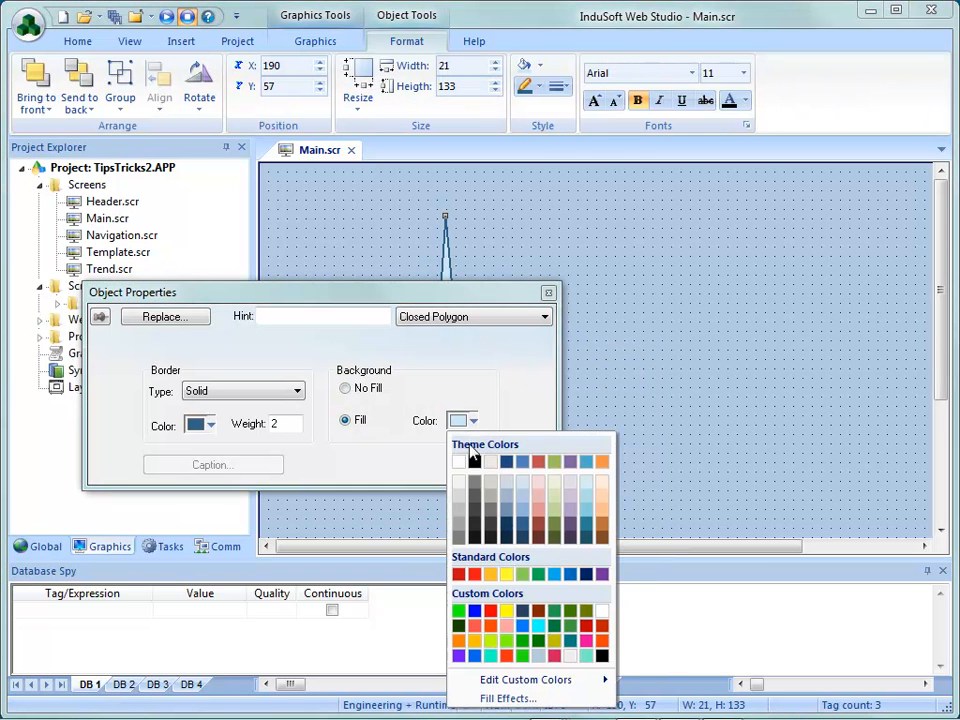
pyautogui.click(491, 611)
pyautogui.click(690, 418)
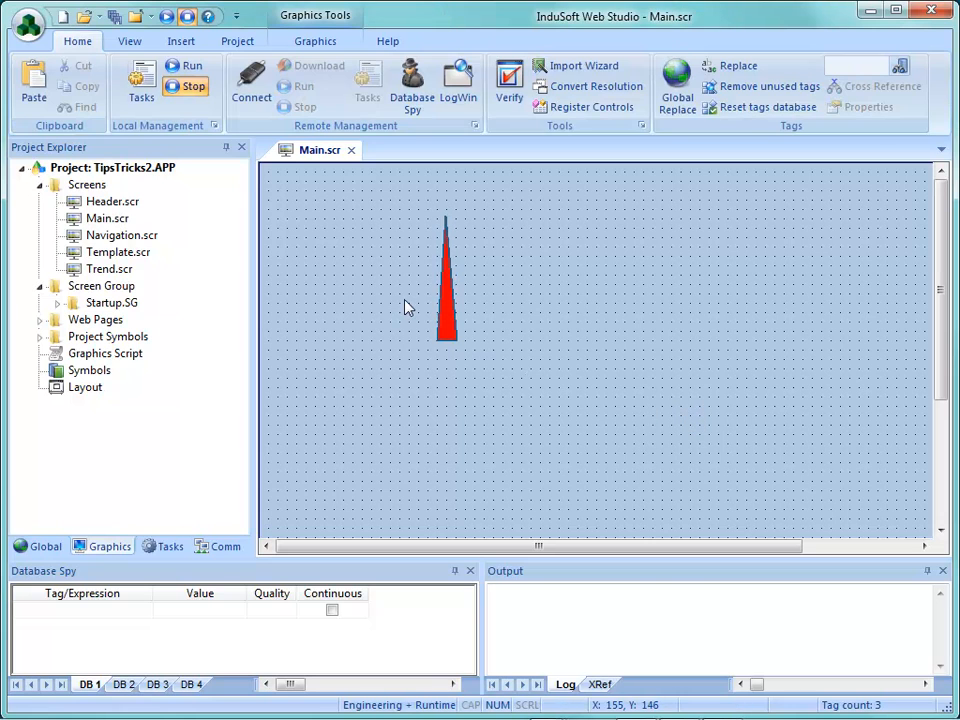
pyautogui.moveTo(446, 319); pyautogui.dragTo(500, 320)
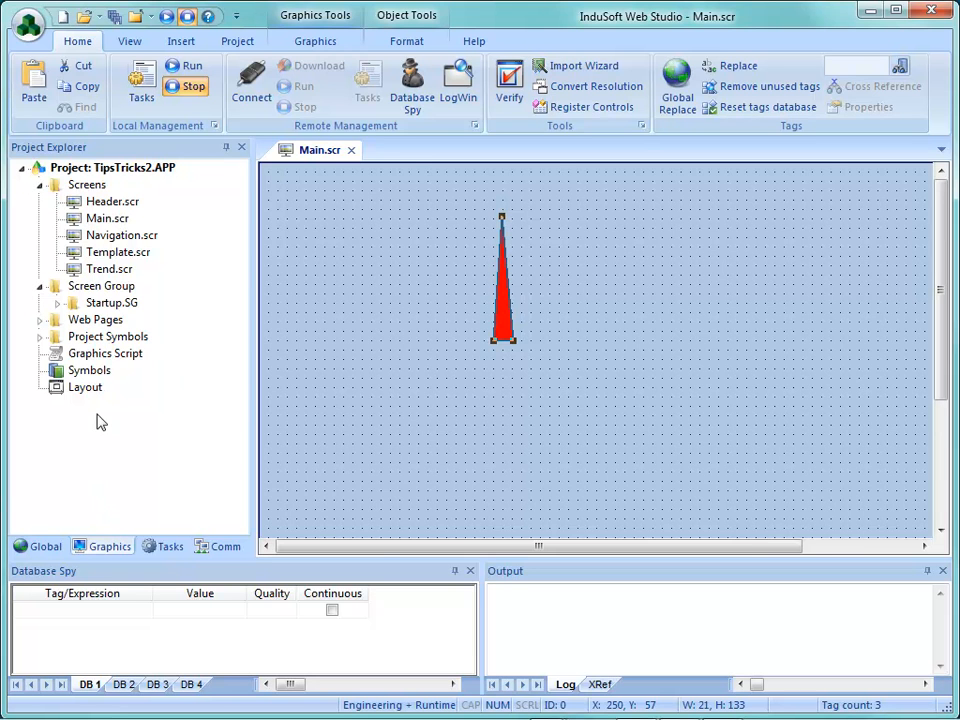
# Place the slider01 symbol from the Sliders library on the Main screen, to the left of the red triangle
pyautogui.doubleClick(90, 372)
pyautogui.click(628, 259)
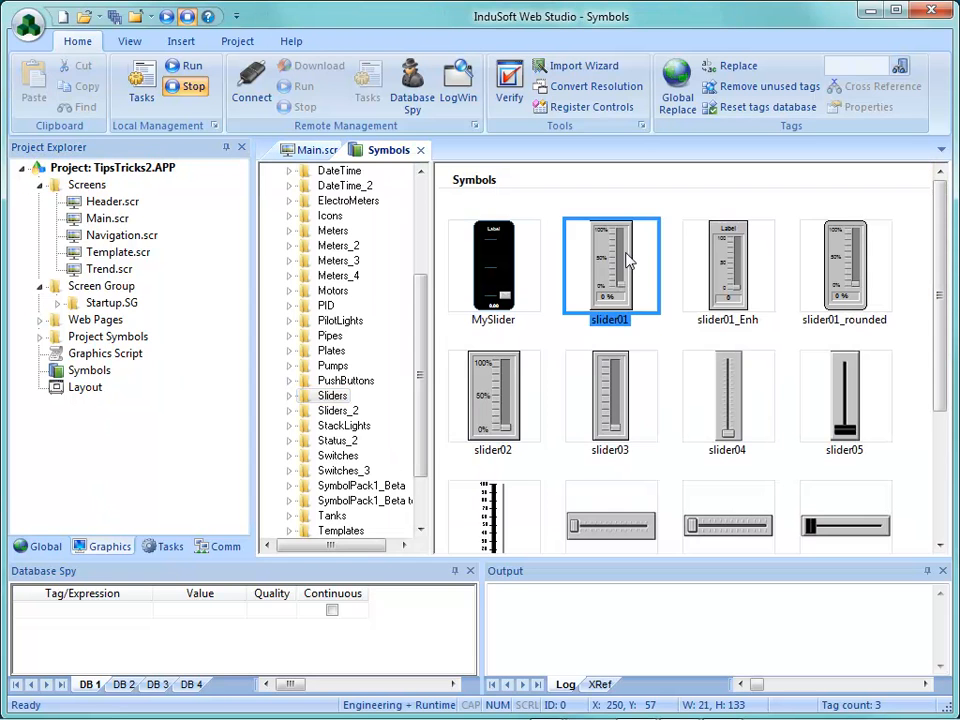
pyautogui.doubleClick(628, 259)
pyautogui.click(321, 255)
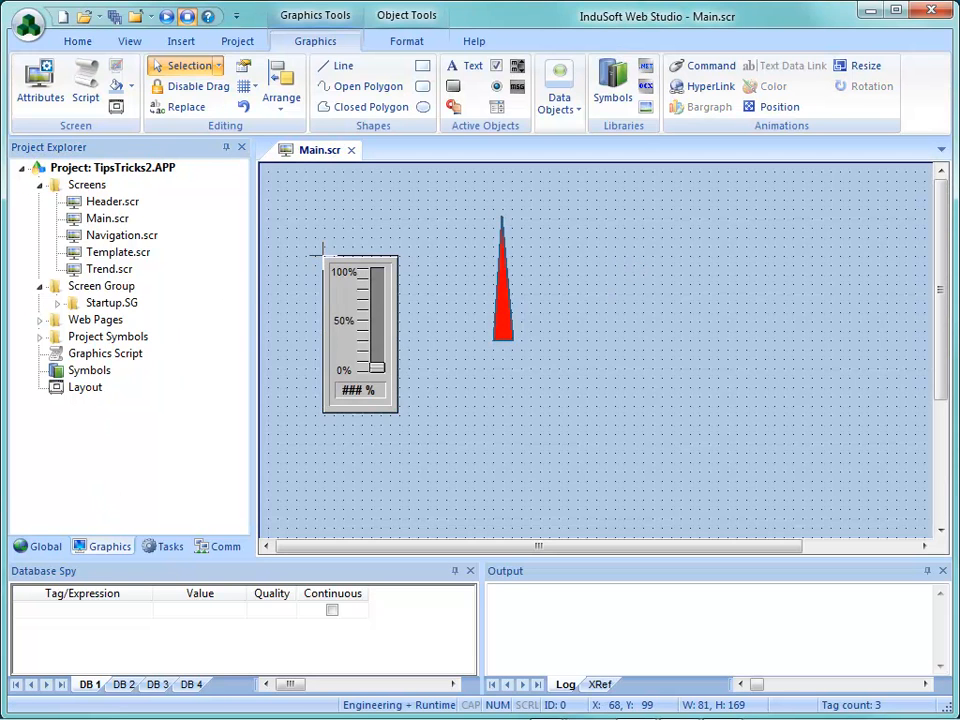
# Link the slider to a new tag named Rotation, created as an Integer with Server scope
pyautogui.doubleClick(342, 318)
pyautogui.click(369, 443)
pyautogui.write('Rotation')
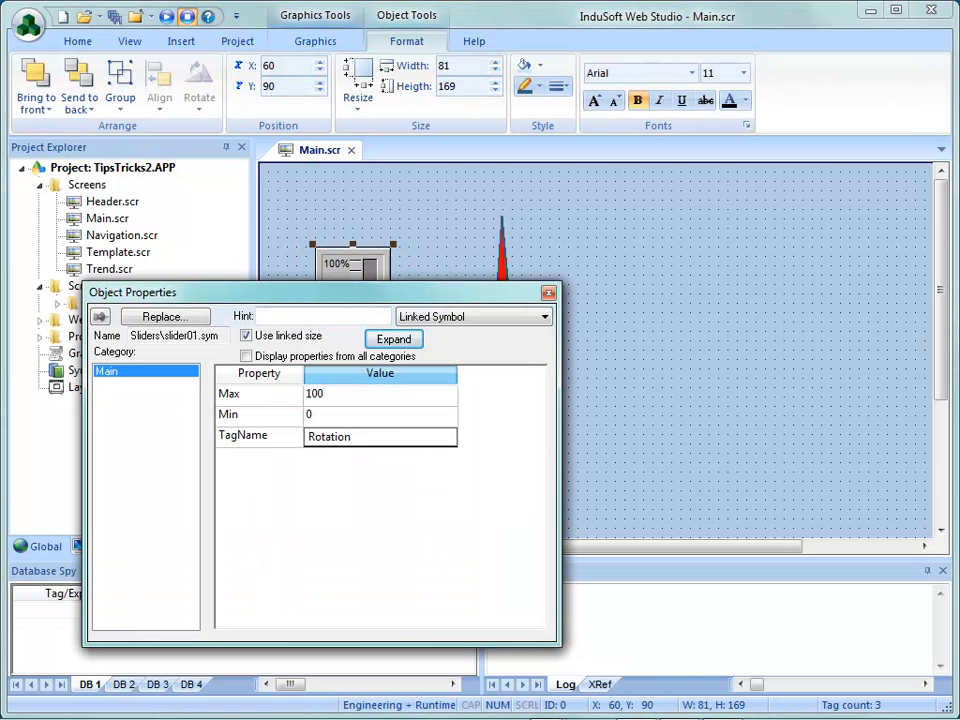
pyautogui.press('Return')
pyautogui.press('Return')
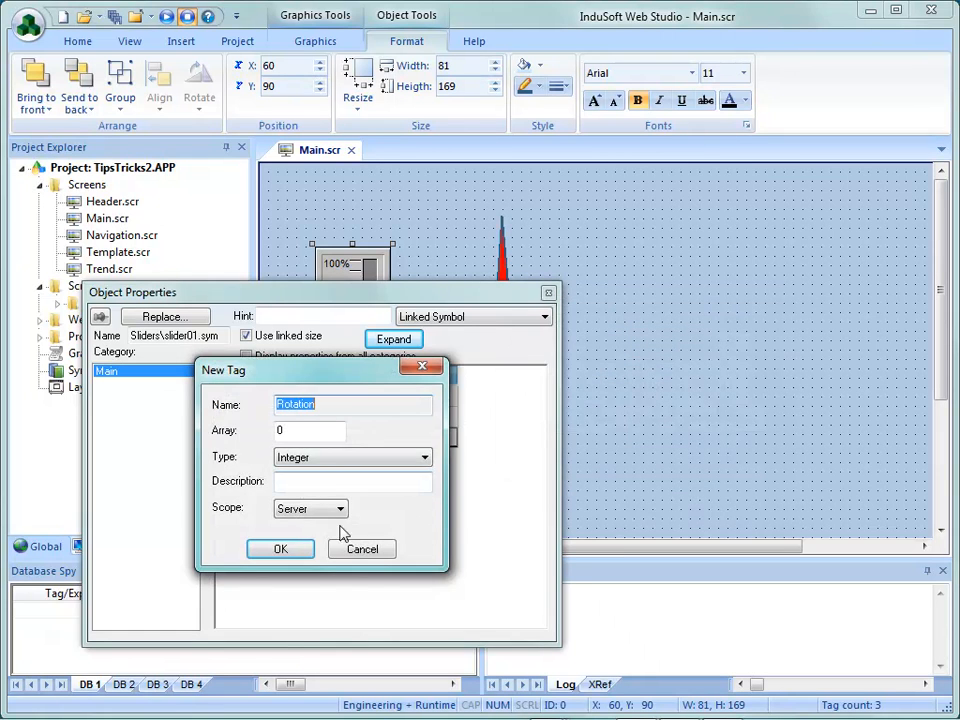
pyautogui.click(302, 555)
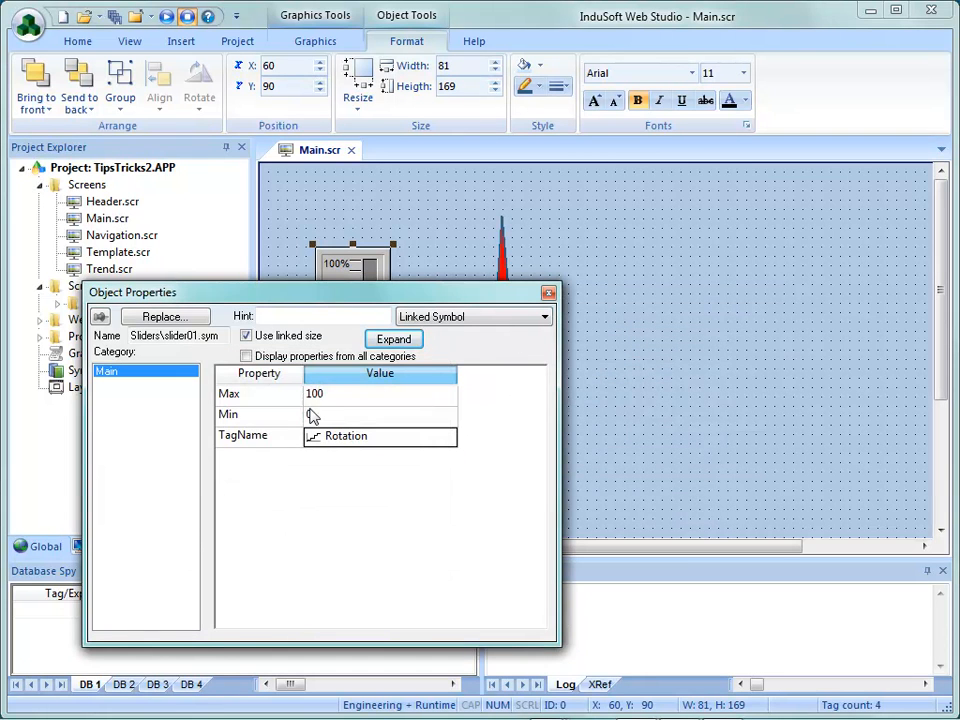
pyautogui.click(548, 293)
# Add a Rotation animation to the red triangle, open its properties, and move the triangle to X 270, Y 90
pyautogui.click(509, 326)
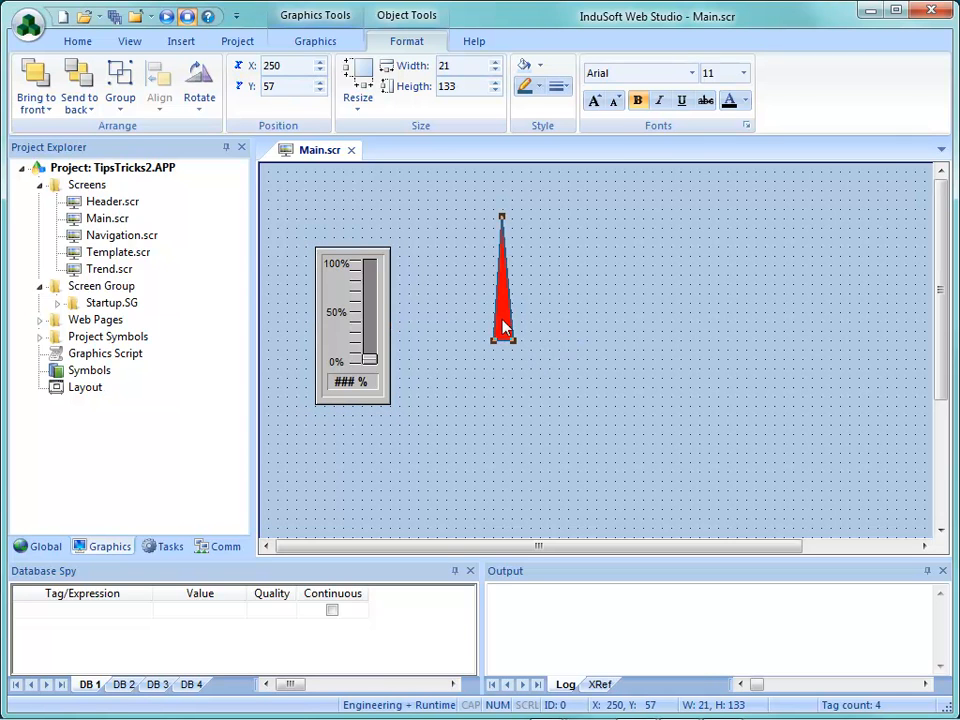
pyautogui.click(304, 43)
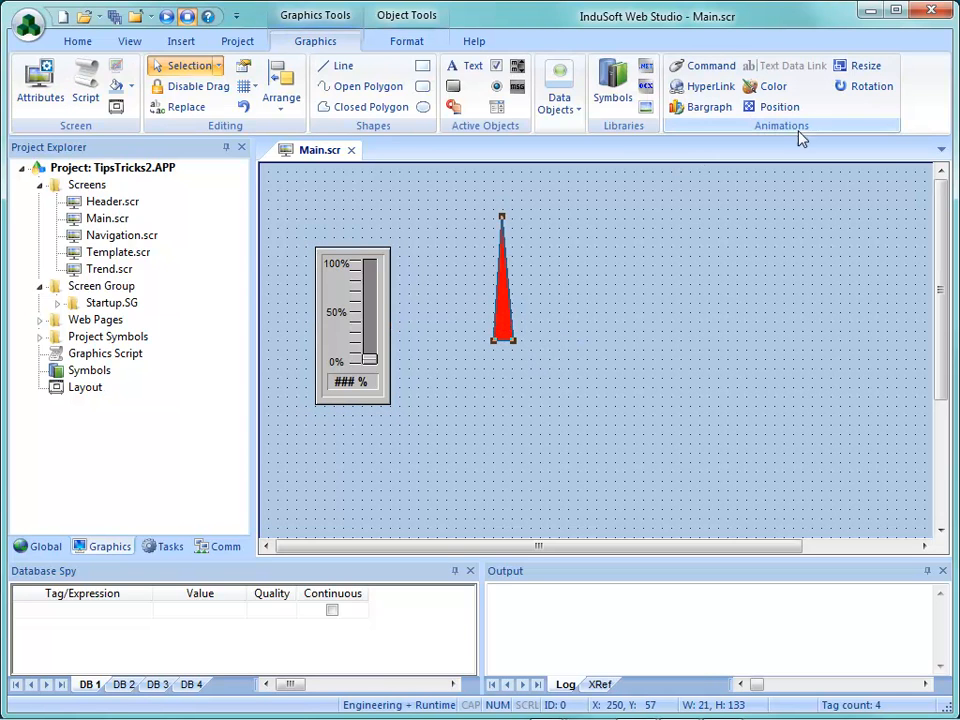
pyautogui.click(870, 87)
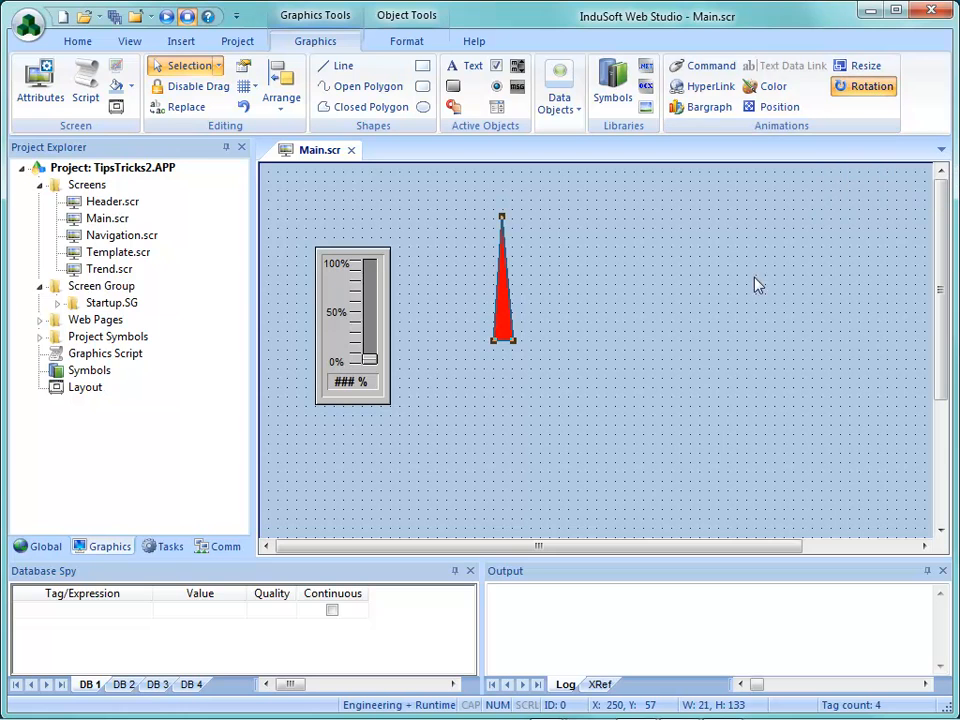
pyautogui.click(503, 332)
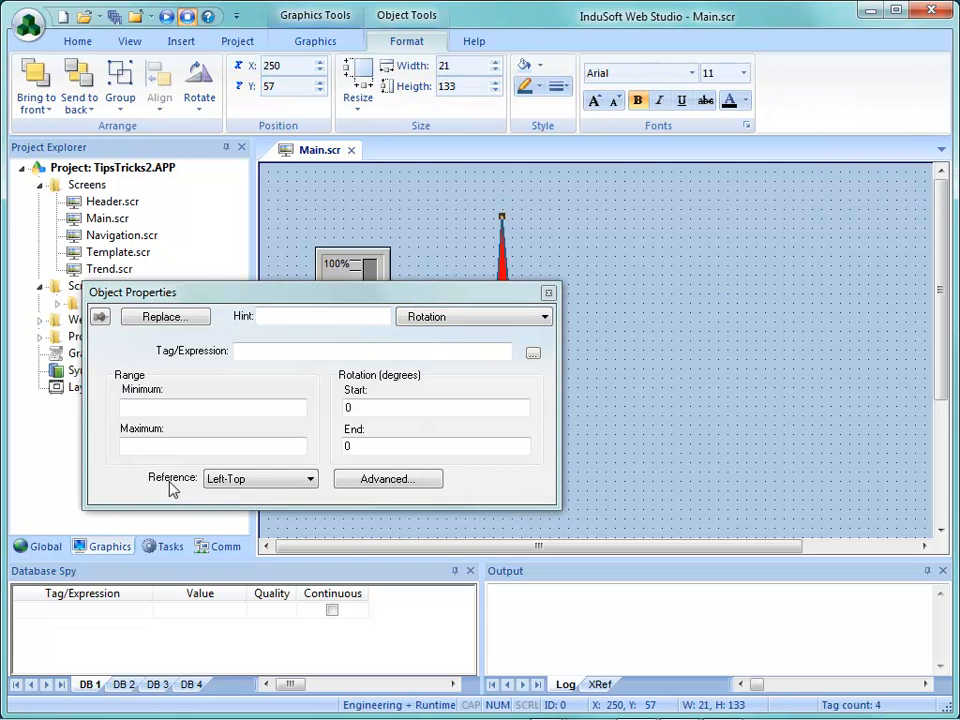
pyautogui.click(212, 479)
pyautogui.moveTo(533, 292); pyautogui.dragTo(585, 452)
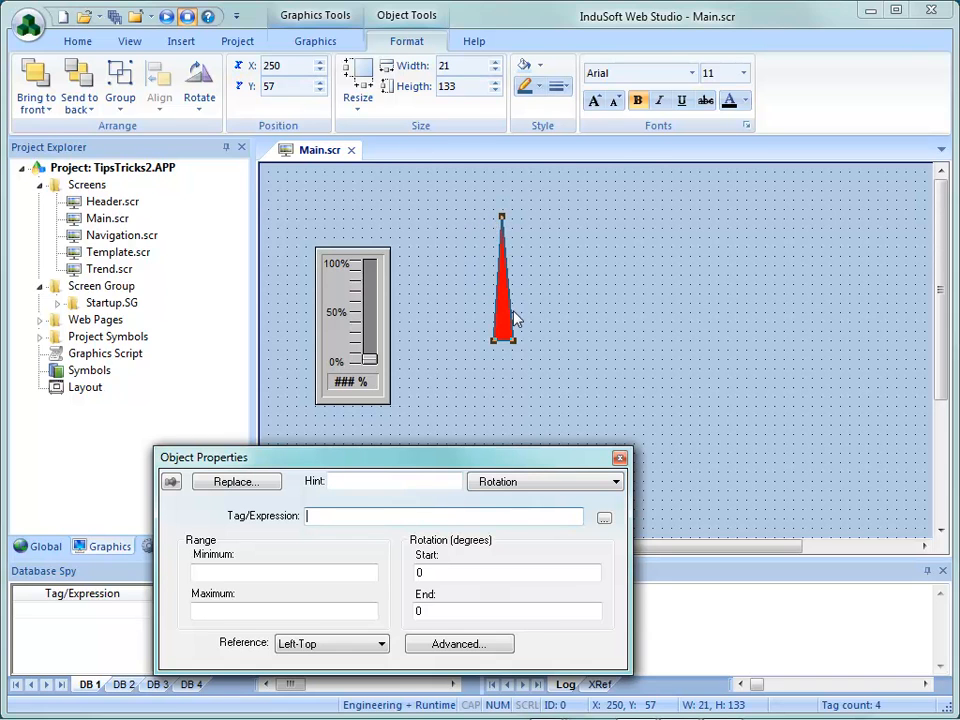
pyautogui.moveTo(512, 326); pyautogui.dragTo(532, 359)
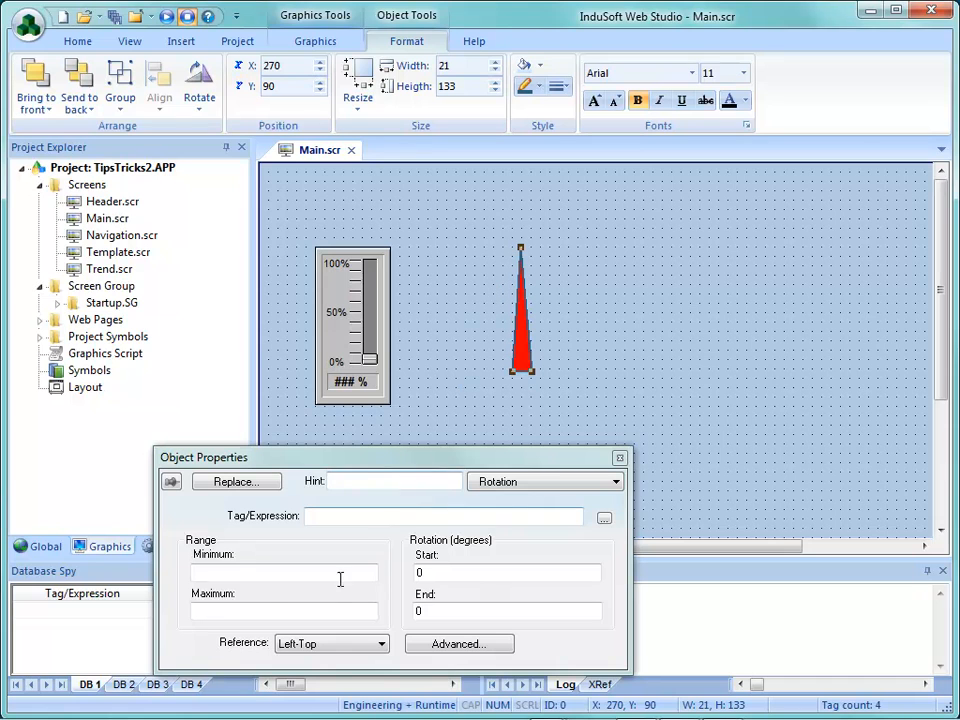
# Configure the triangle's rotation with the Rotation tag, a range of 0 to 100, and an end angle of 360 degrees
pyautogui.click(288, 576)
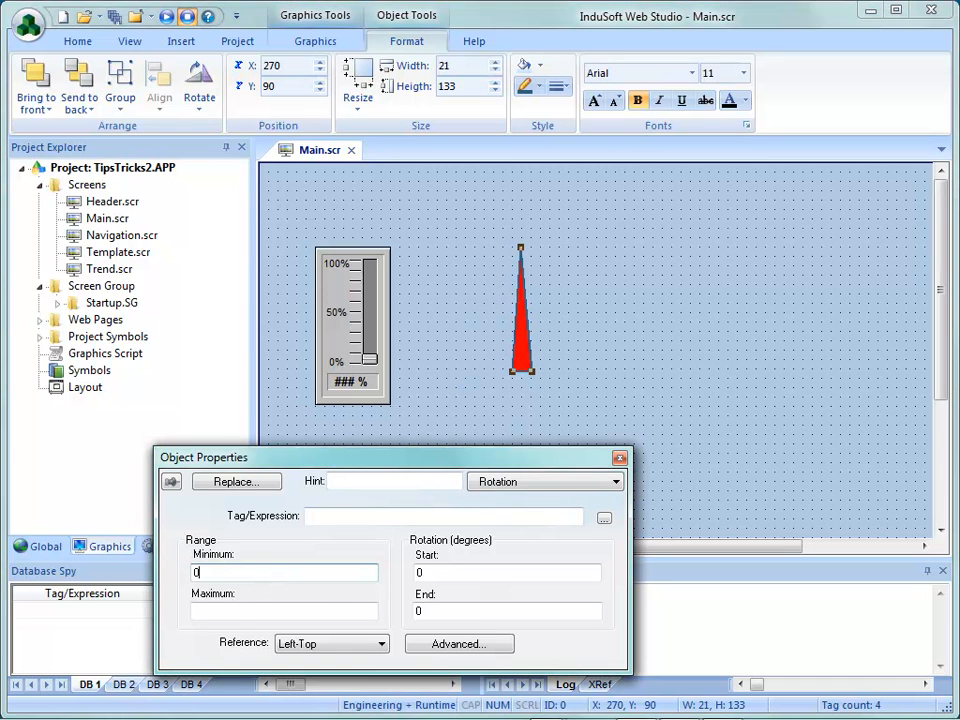
pyautogui.click(236, 611)
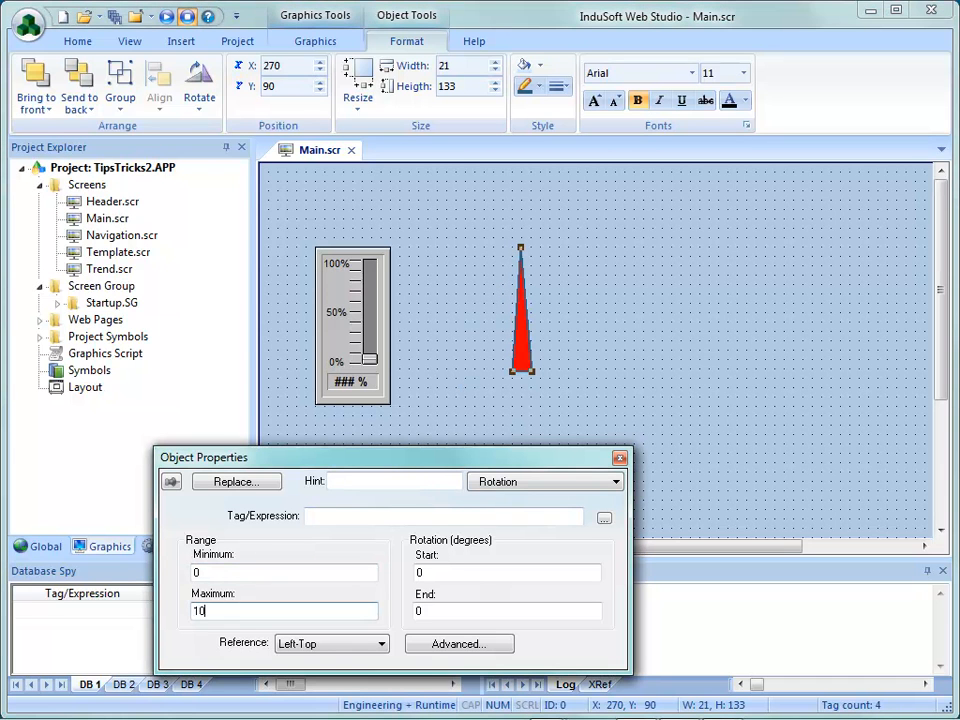
pyautogui.click(575, 515)
pyautogui.click(603, 519)
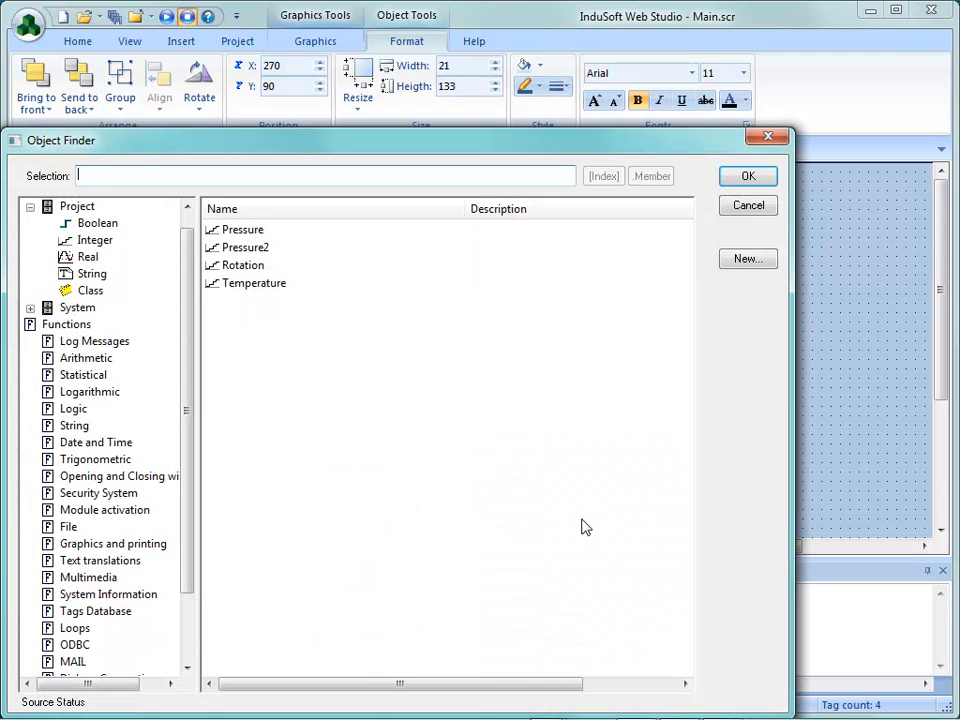
pyautogui.click(243, 266)
pyautogui.click(745, 178)
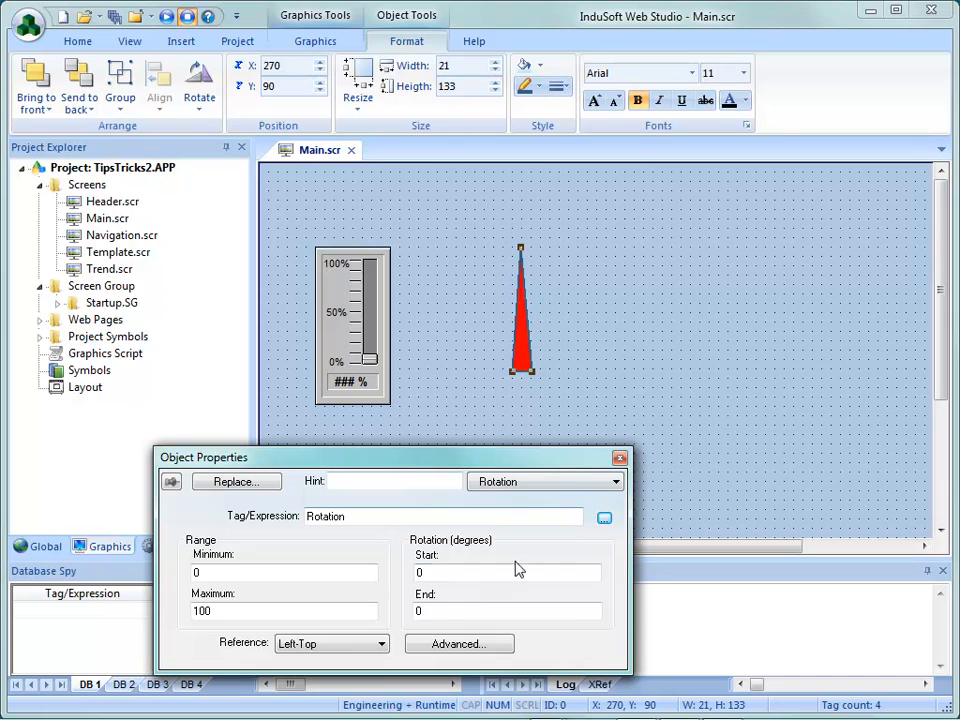
pyautogui.doubleClick(420, 610)
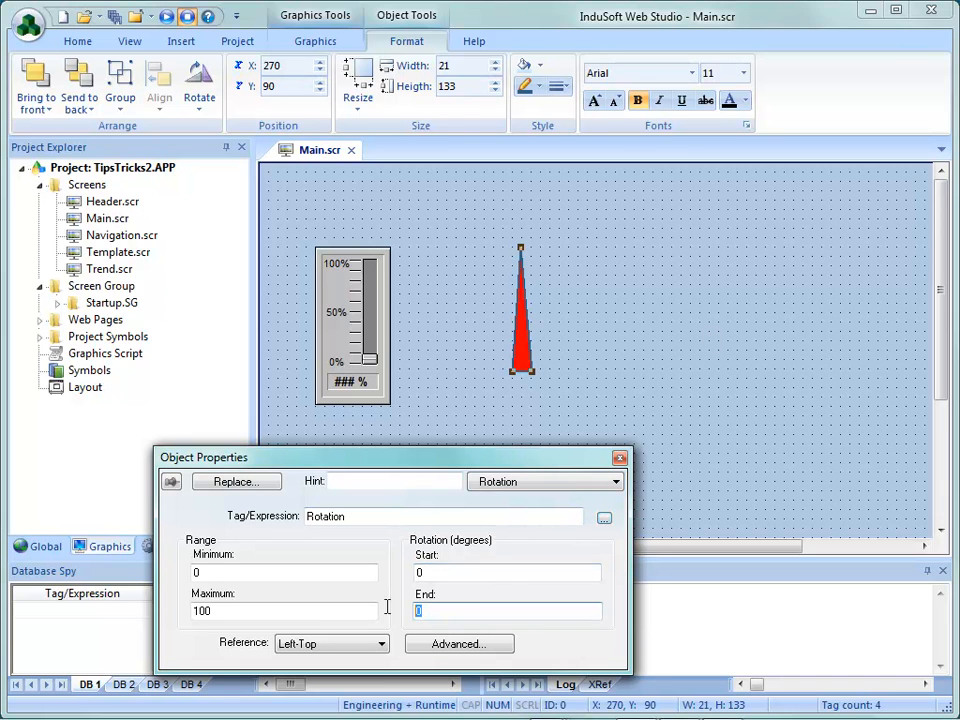
pyautogui.write('30')
pyautogui.click(679, 377)
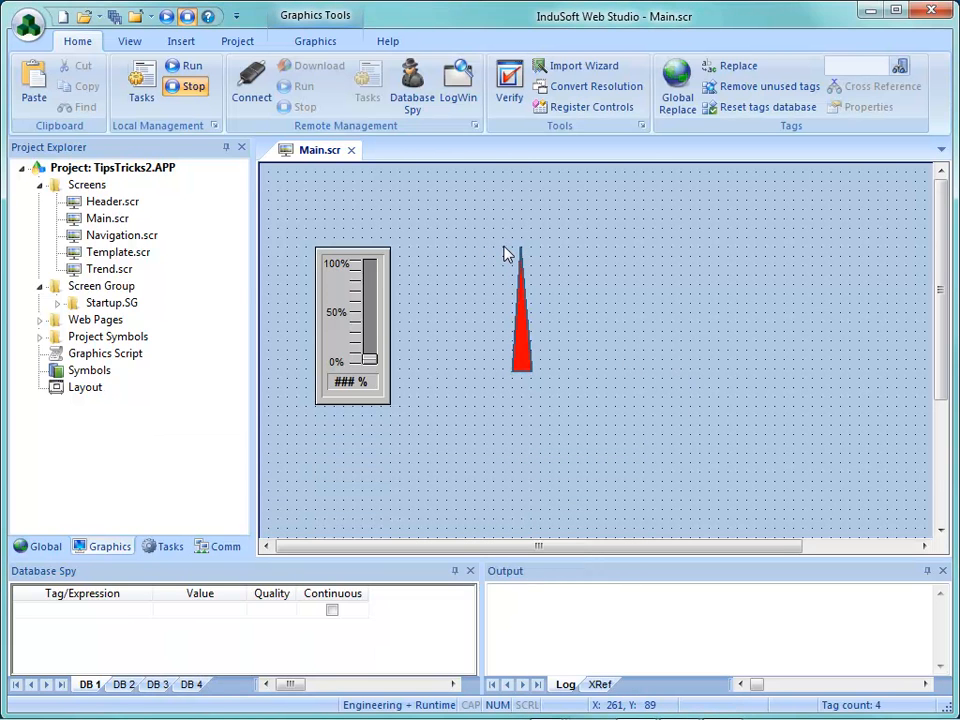
# Save and close the Main screen, and run the project locally
pyautogui.click(351, 150)
pyautogui.click(543, 434)
pyautogui.click(190, 68)
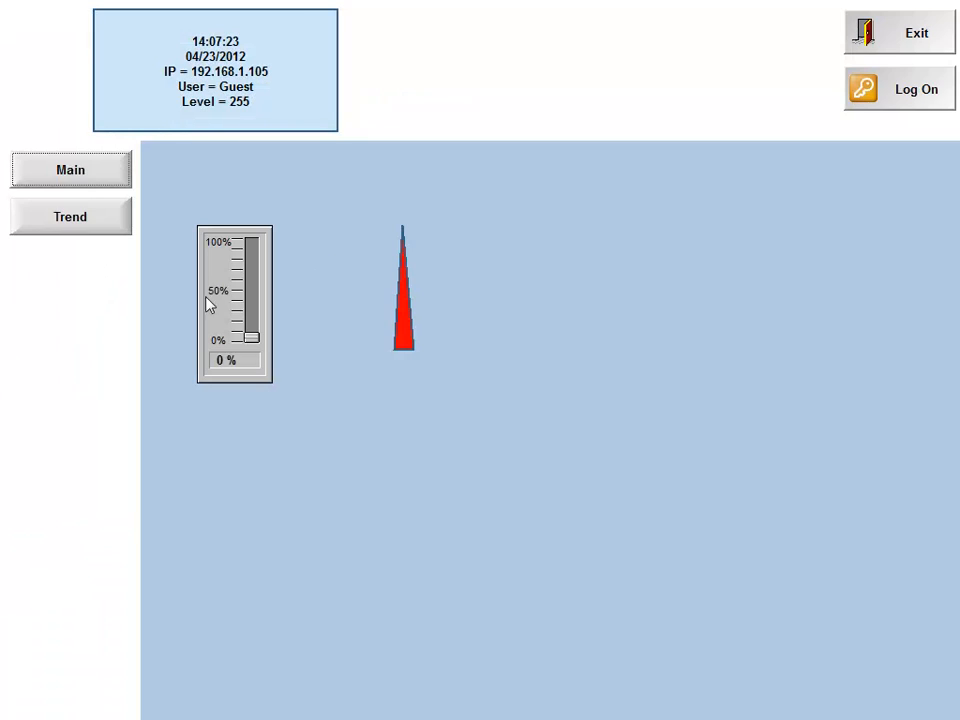
# Test the triangle's rotation by moving the slider up and back to 0%, and exit the running application
pyautogui.moveTo(251, 336)
pyautogui.mouseDown()
pyautogui.moveTo(251, 313)
pyautogui.moveTo(251, 338)
pyautogui.mouseUp()
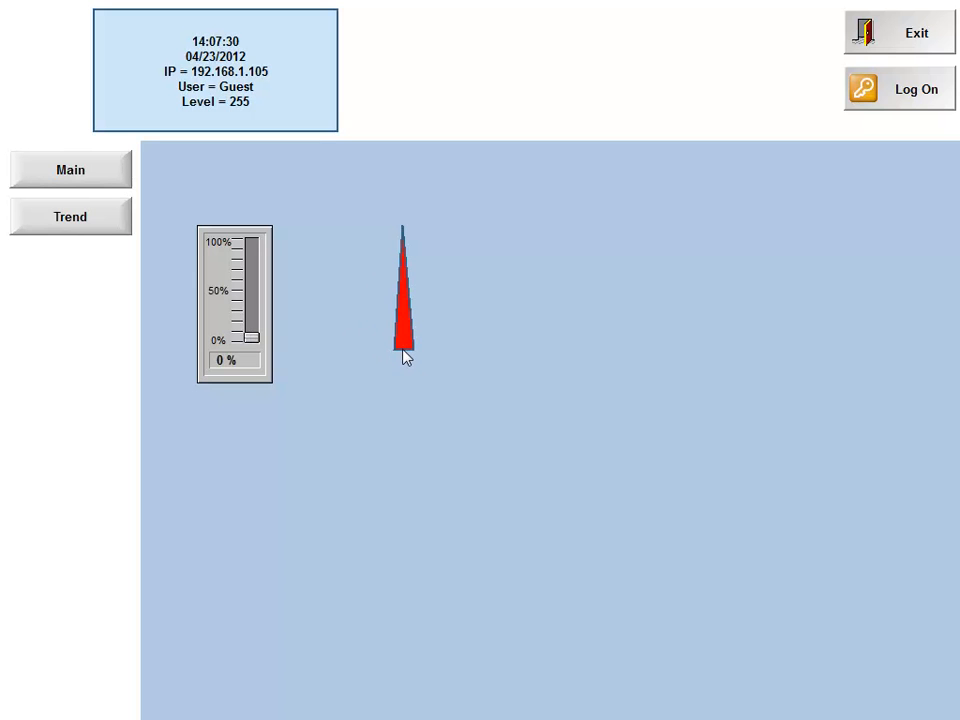
pyautogui.click(903, 50)
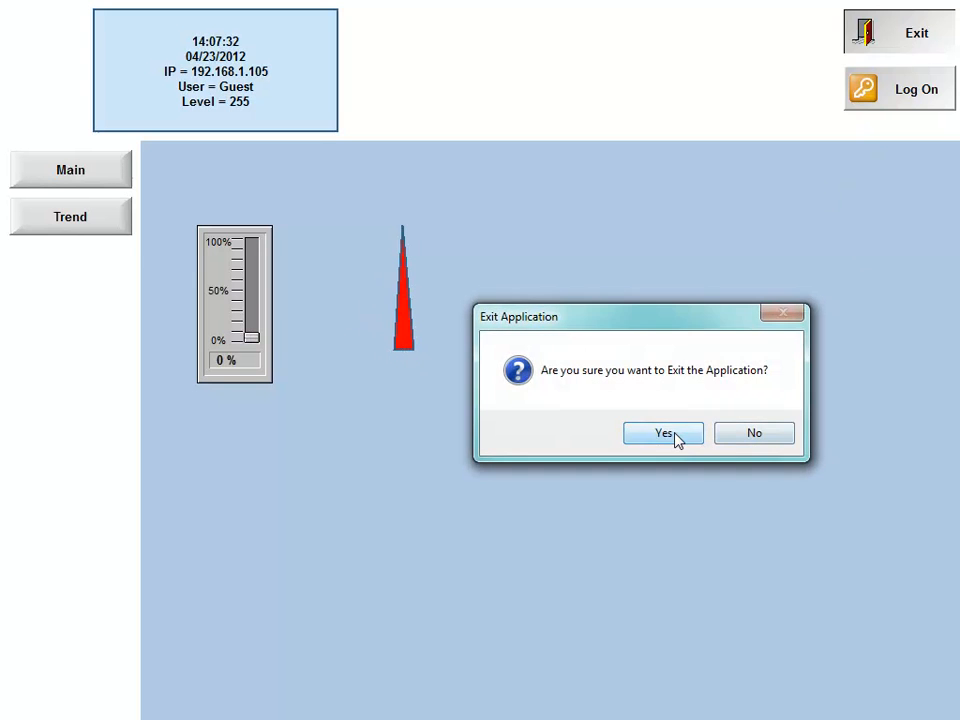
pyautogui.click(676, 436)
# Reopen Main.scr, shift the slider slightly down and right, and move the red triangle to X 0, Y 0
pyautogui.doubleClick(108, 218)
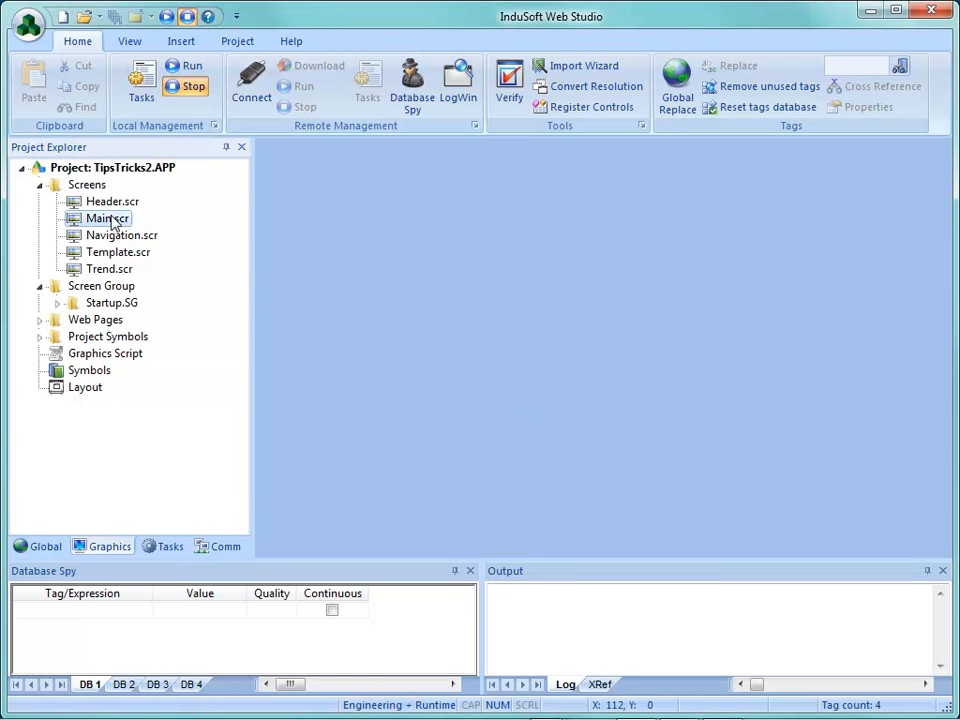
pyautogui.click(519, 360)
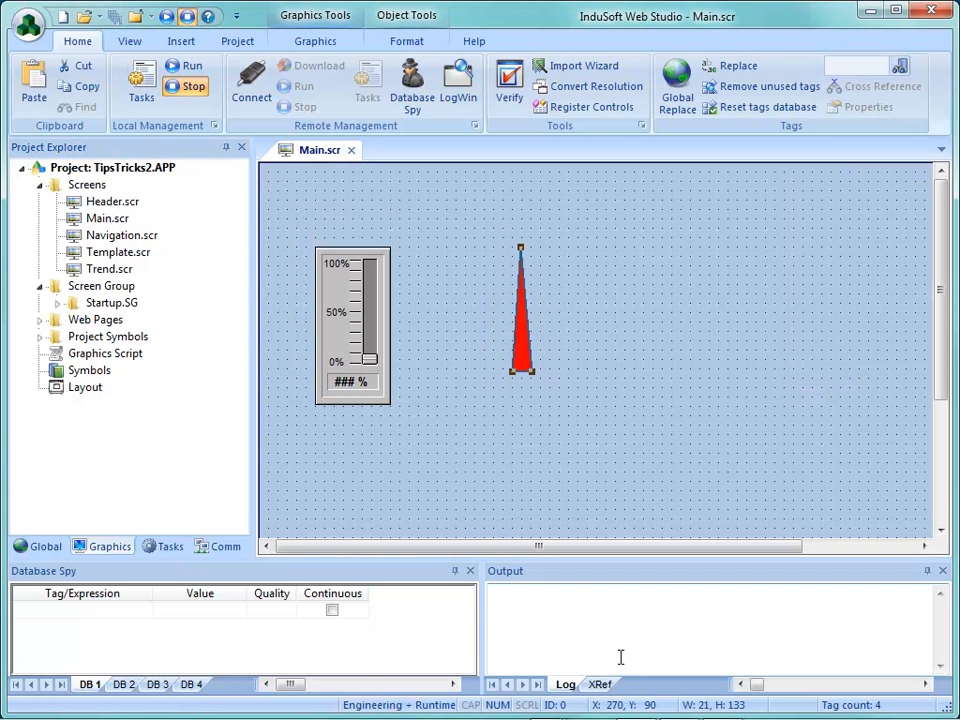
pyautogui.click(621, 445)
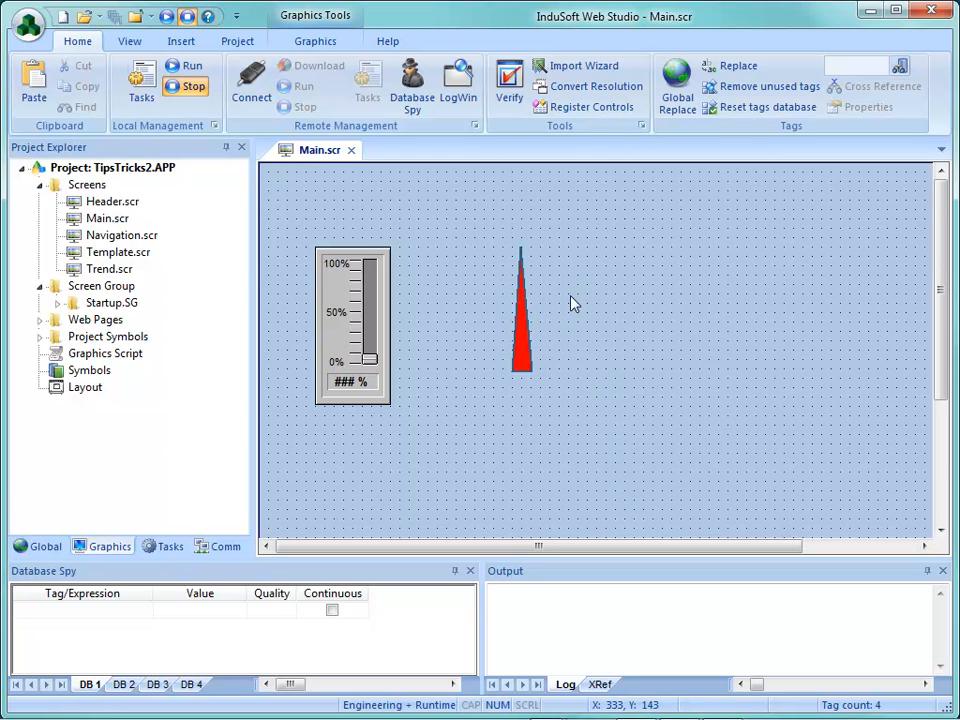
pyautogui.moveTo(362, 341); pyautogui.dragTo(383, 372)
pyautogui.moveTo(521, 368); pyautogui.dragTo(274, 283)
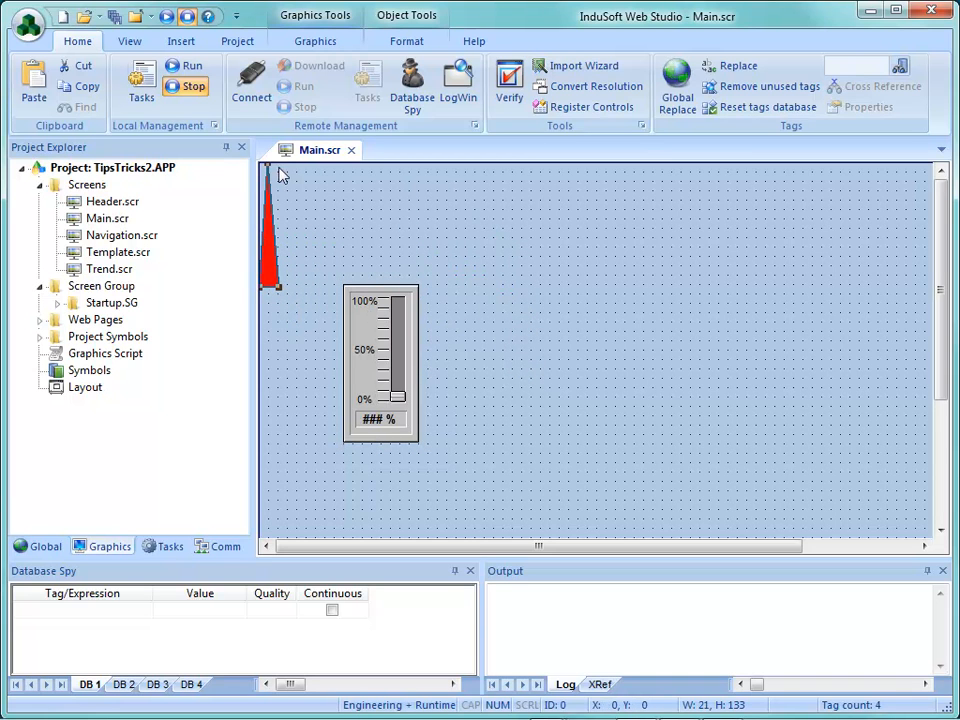
# Set the triangle's width to 22 and its rotation offset to 11 pixels on the X axis and 133 on the Y axis
pyautogui.click(406, 42)
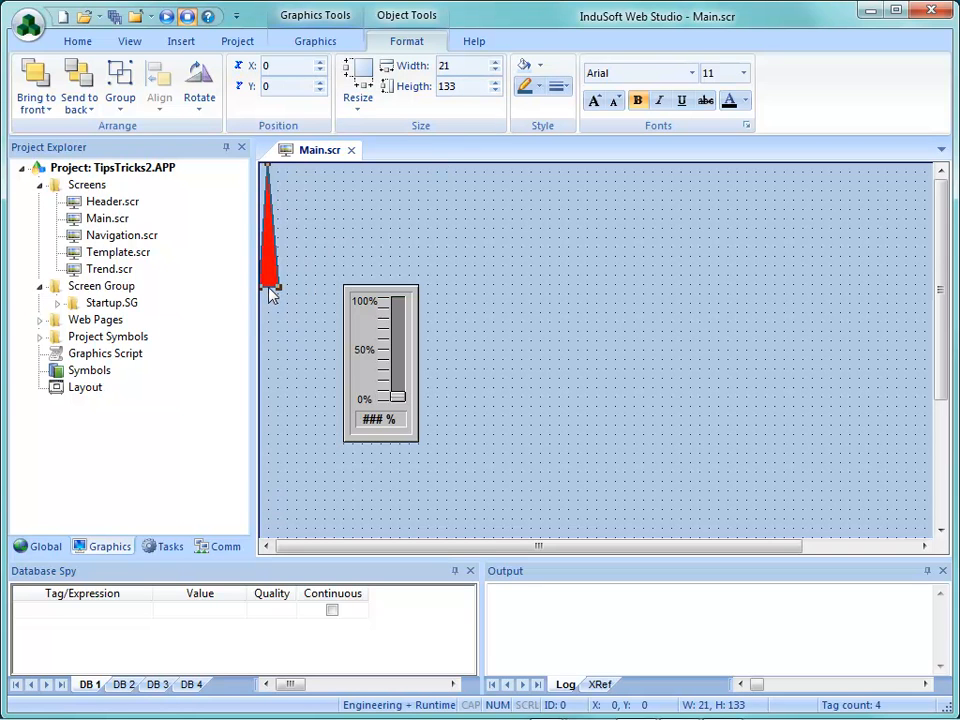
pyautogui.click(494, 62)
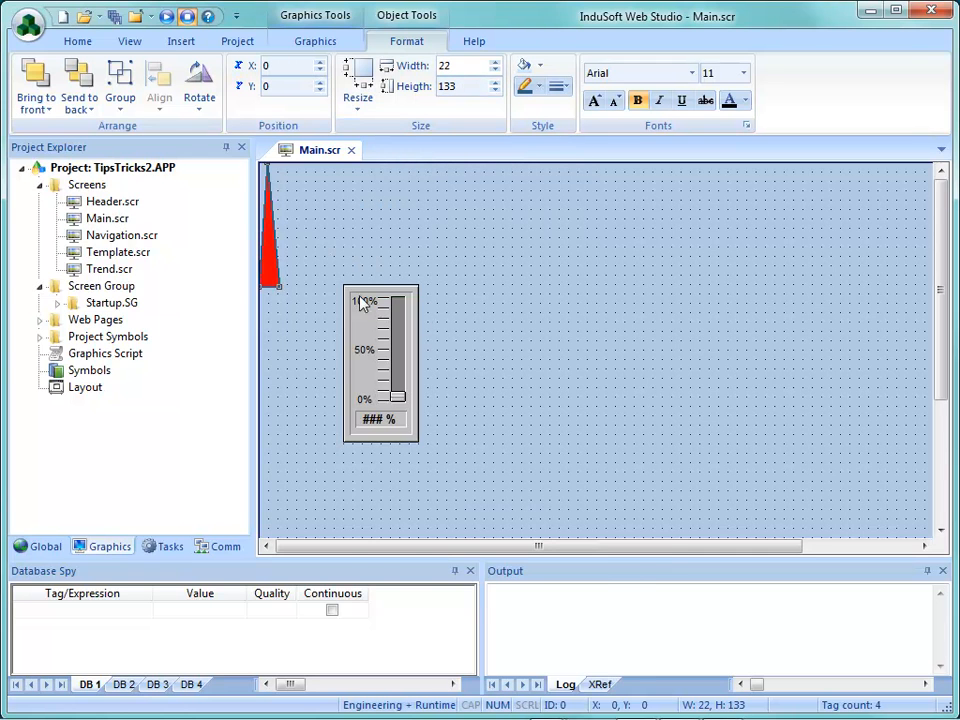
pyautogui.doubleClick(274, 284)
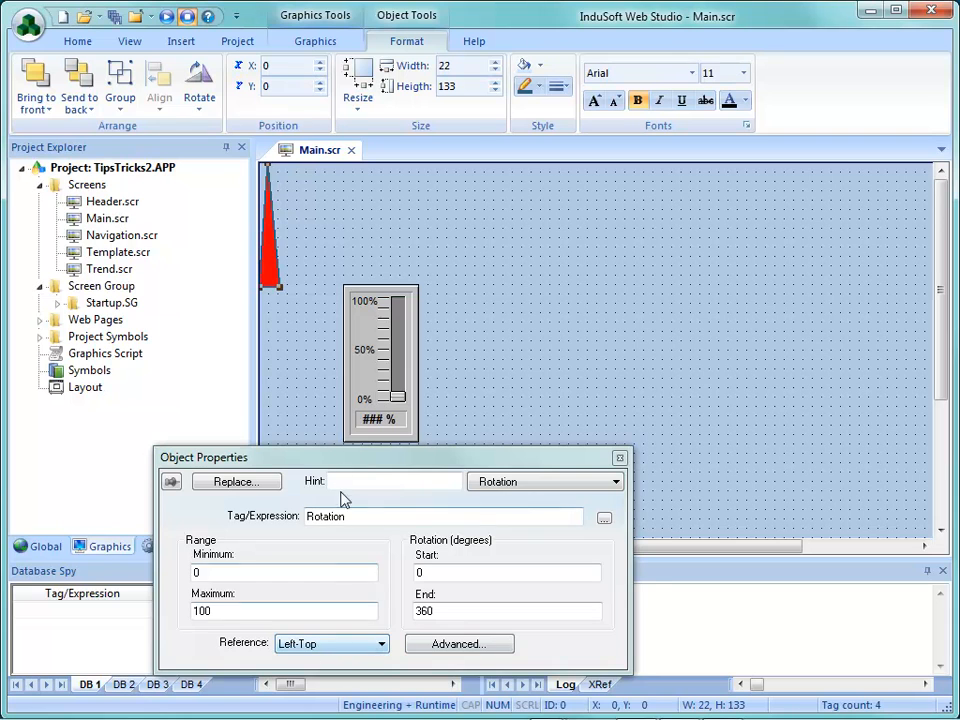
pyautogui.moveTo(341, 461); pyautogui.dragTo(368, 327)
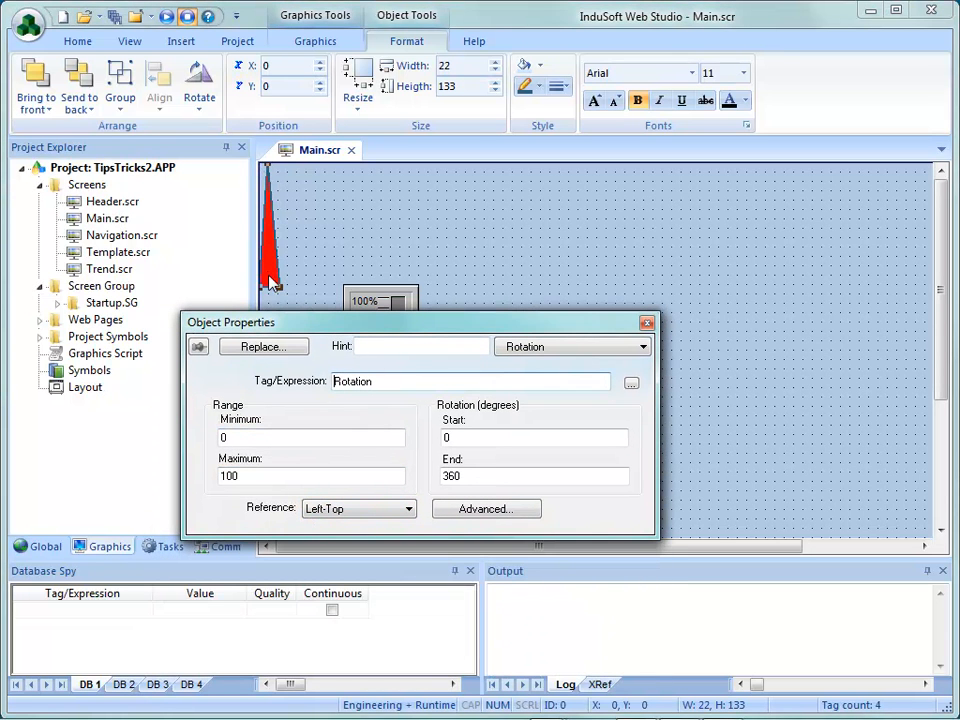
pyautogui.click(460, 509)
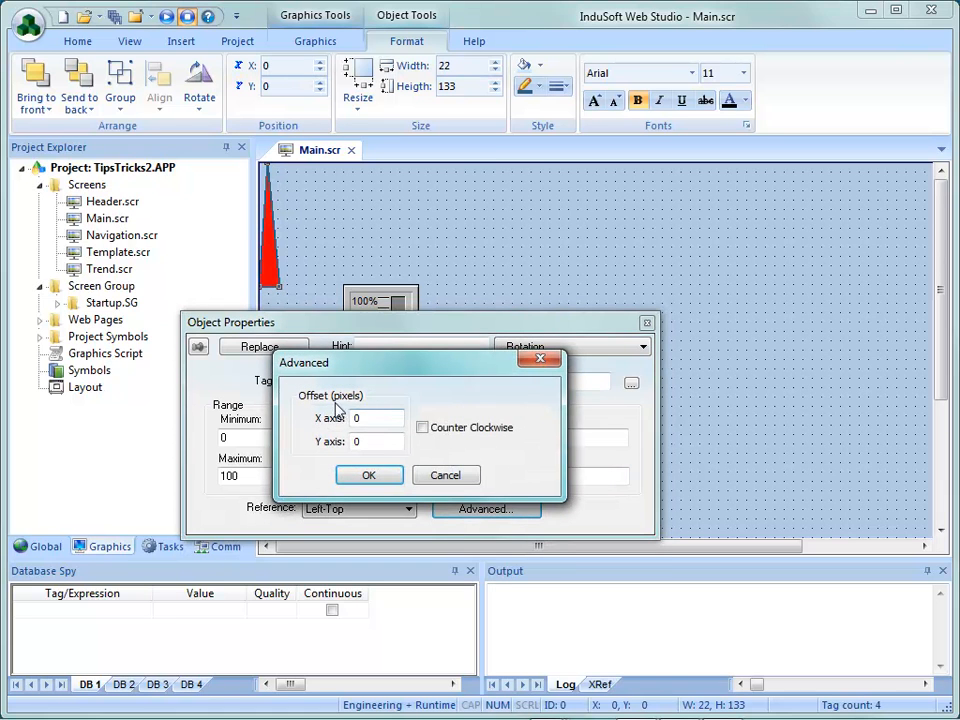
pyautogui.doubleClick(367, 418)
pyautogui.press('Tab')
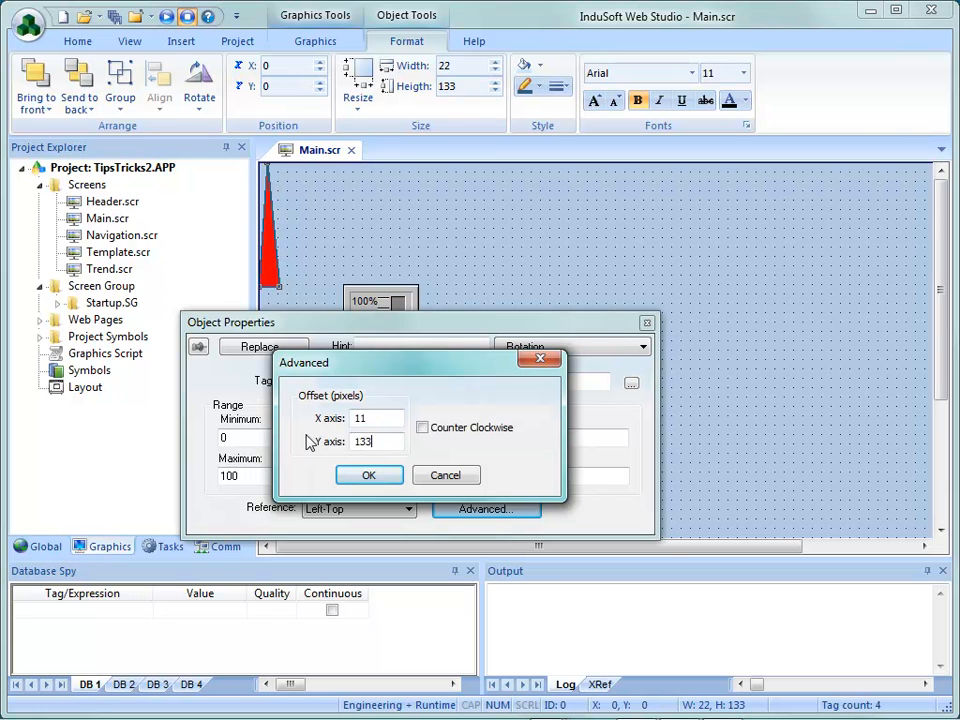
pyautogui.click(366, 476)
pyautogui.click(648, 323)
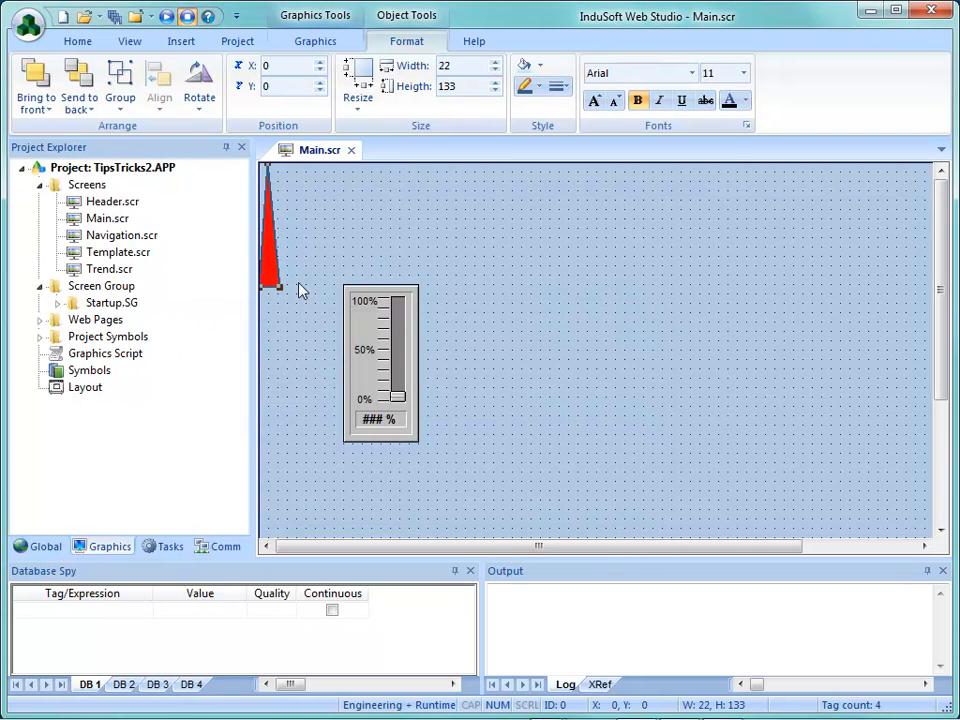
# Move the triangle to X 280, Y 140 and check its advanced rotation offset values
pyautogui.moveTo(279, 285); pyautogui.dragTo(533, 410)
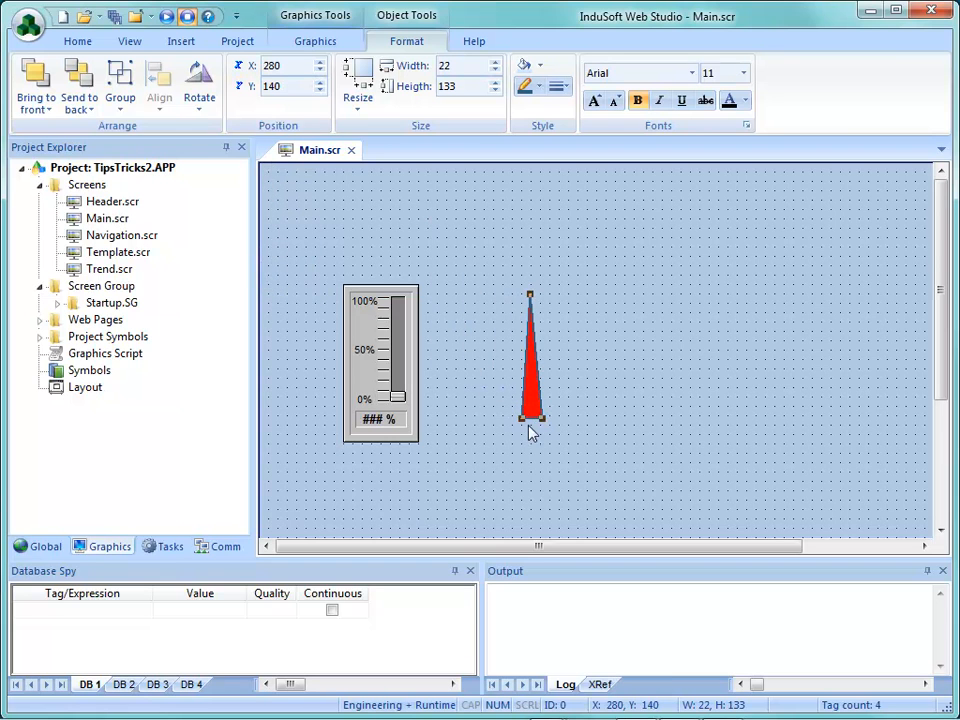
pyautogui.doubleClick(536, 411)
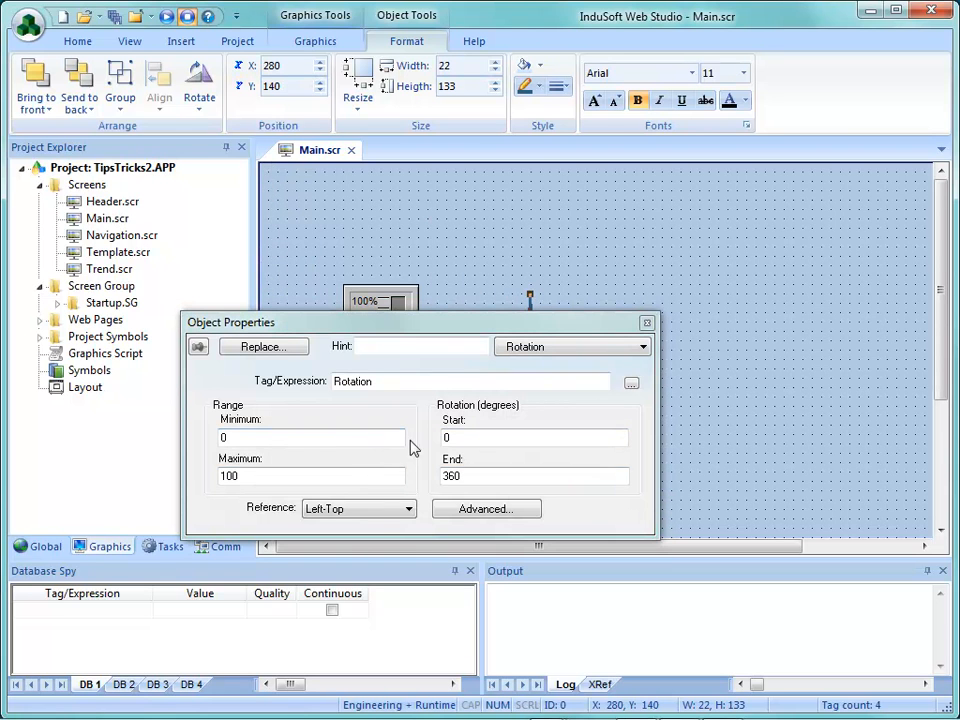
pyautogui.click(474, 511)
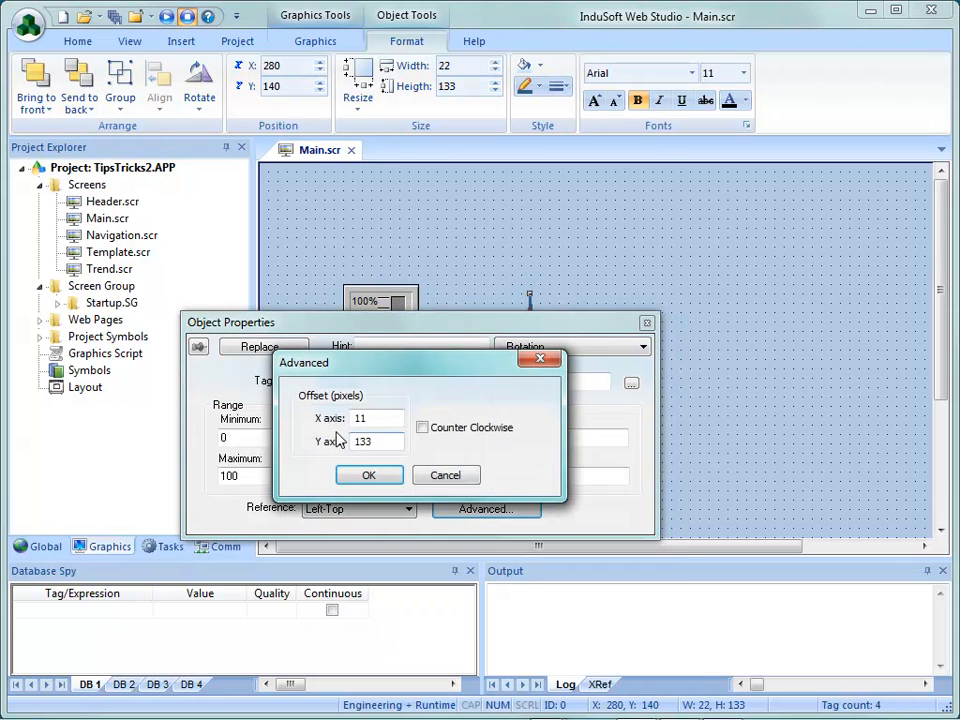
pyautogui.click(382, 478)
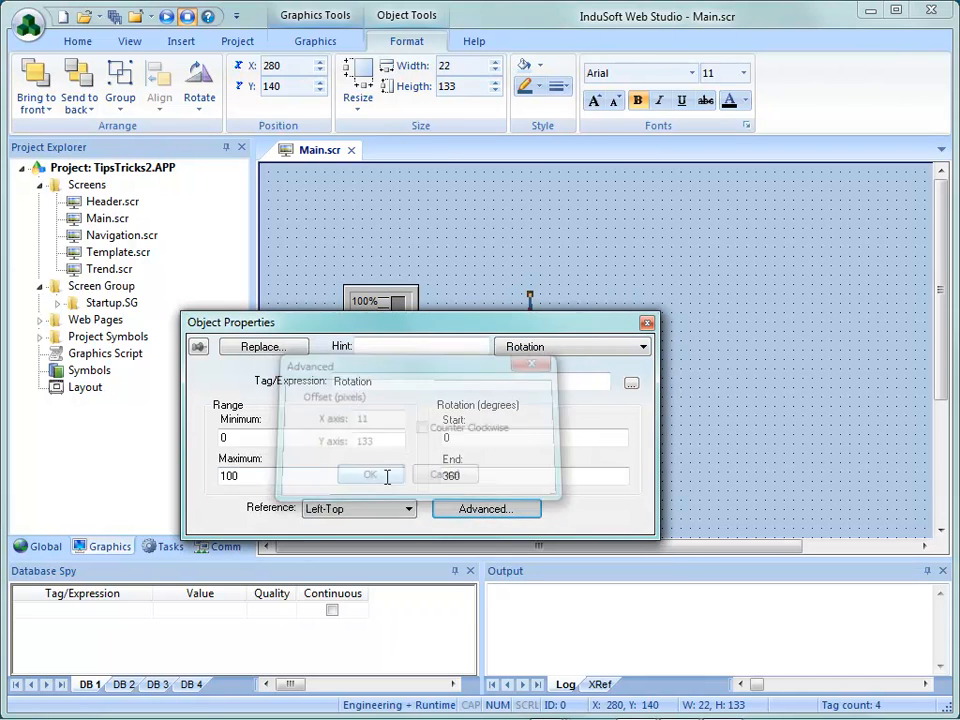
pyautogui.click(647, 324)
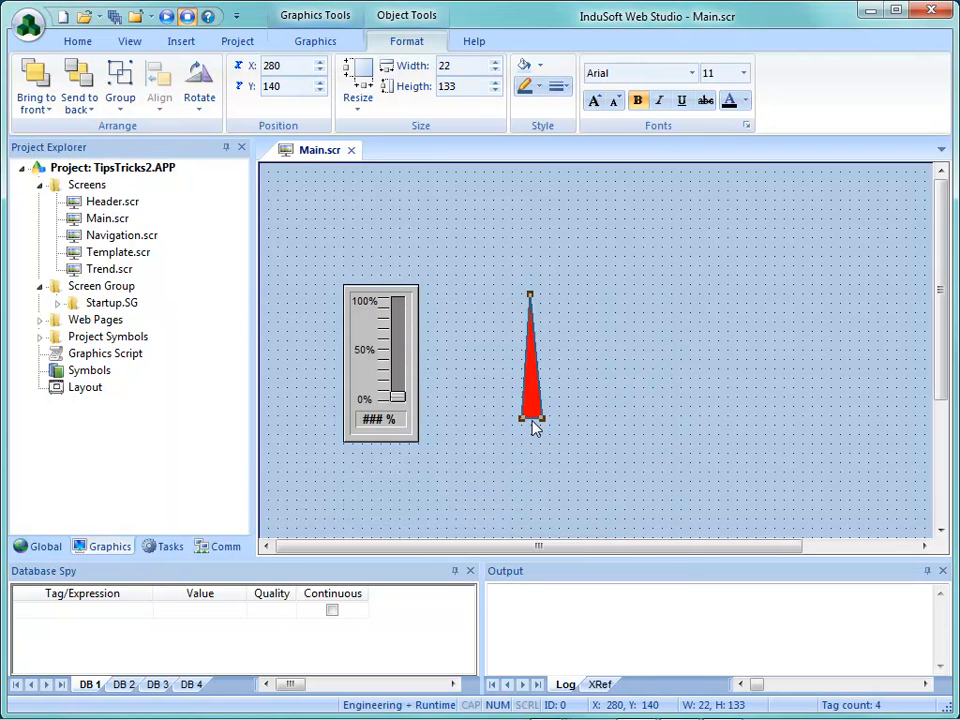
# Save and close the Main screen, and test the triangle's rotation with the slider in the running application before exiting it
pyautogui.click(352, 150)
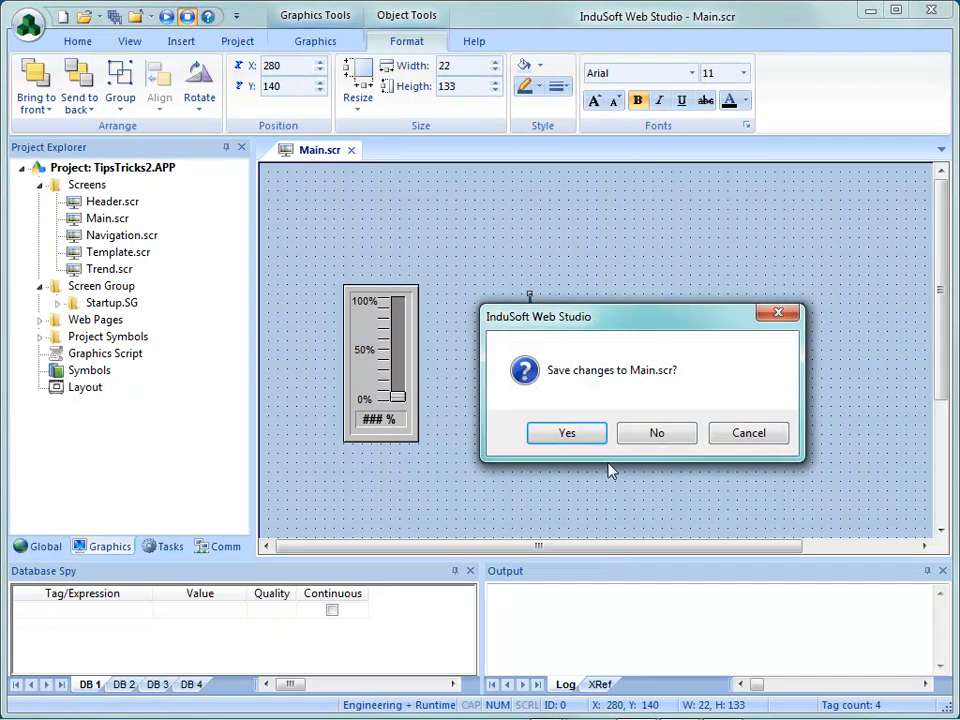
pyautogui.click(568, 431)
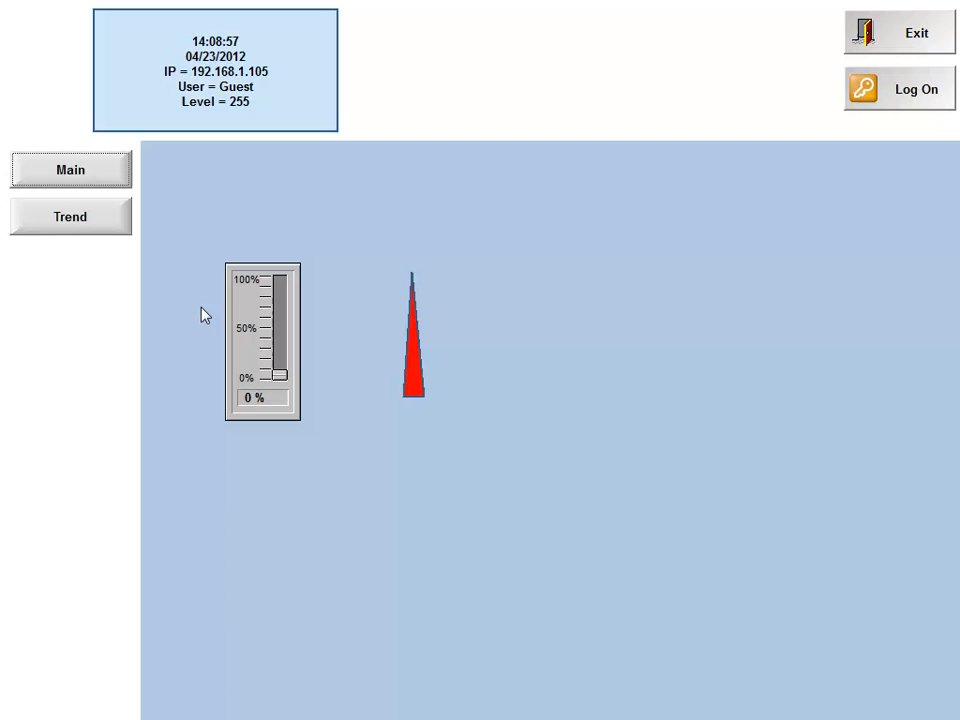
pyautogui.moveTo(279, 376)
pyautogui.mouseDown()
pyautogui.moveTo(279, 280)
pyautogui.moveTo(279, 376)
pyautogui.mouseUp()
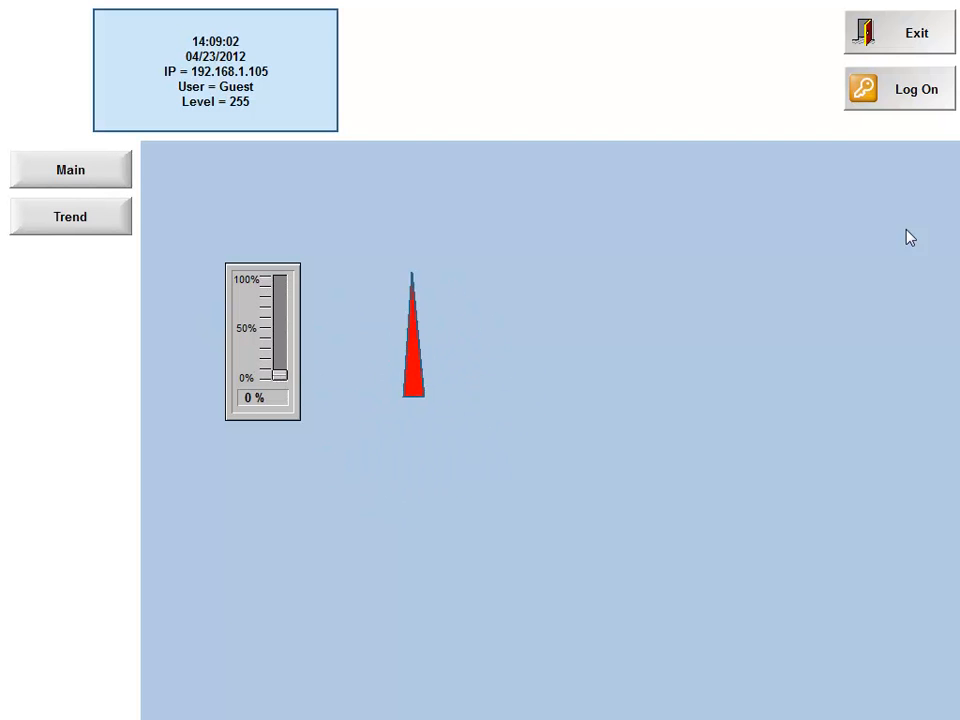
pyautogui.click(917, 34)
pyautogui.click(664, 433)
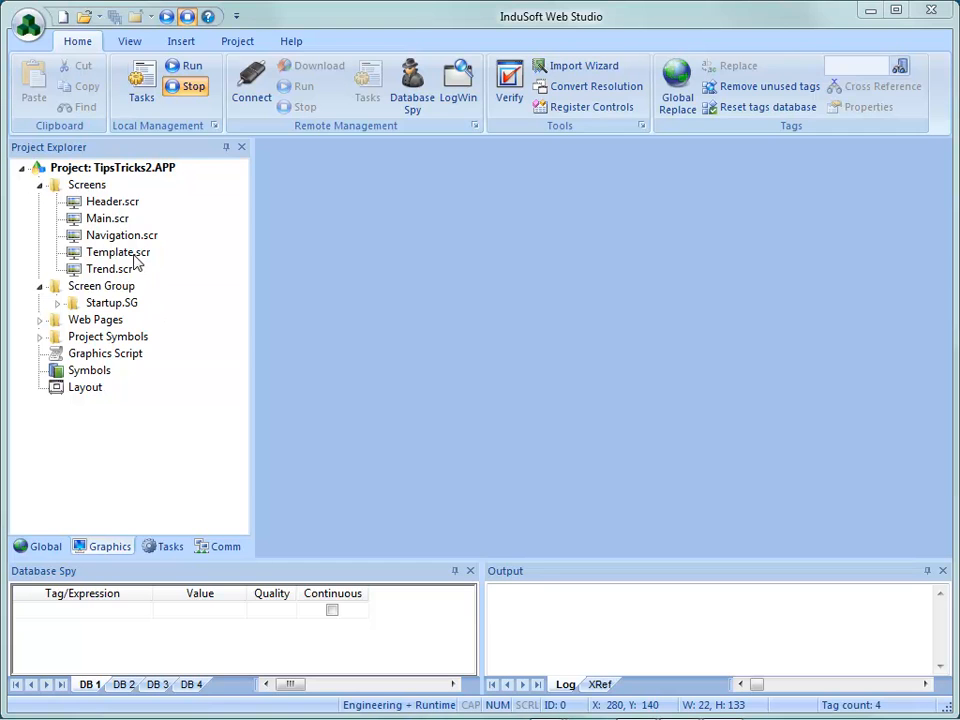
# Reopen Main.scr and set the red triangle's rotation range to start at -90 and end at 90 degrees
pyautogui.doubleClick(122, 219)
pyautogui.doubleClick(540, 397)
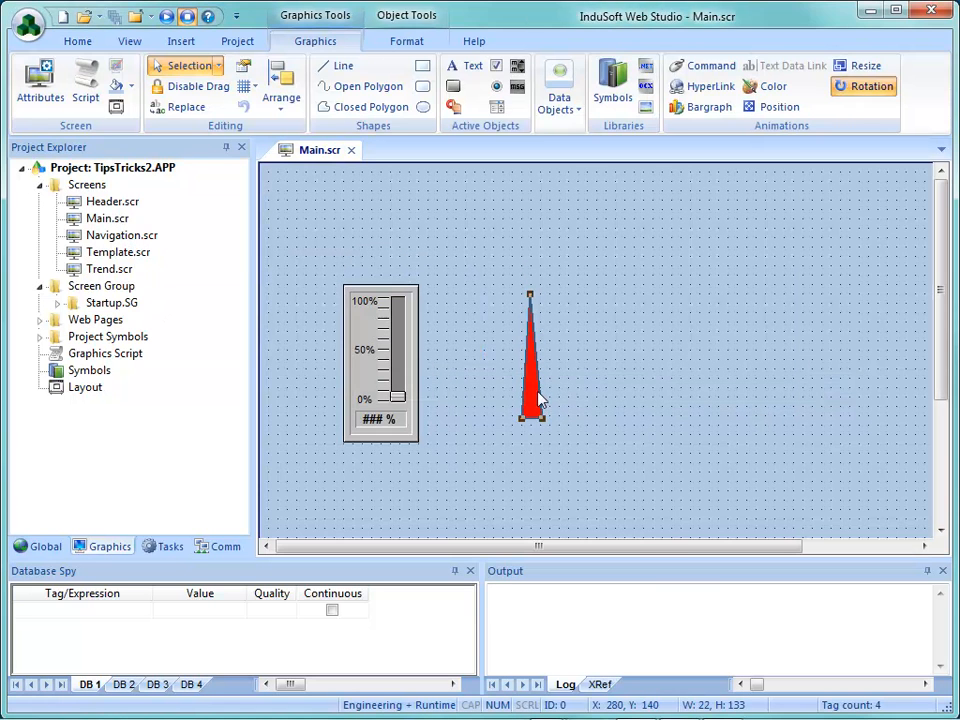
pyautogui.moveTo(467, 437); pyautogui.dragTo(415, 438)
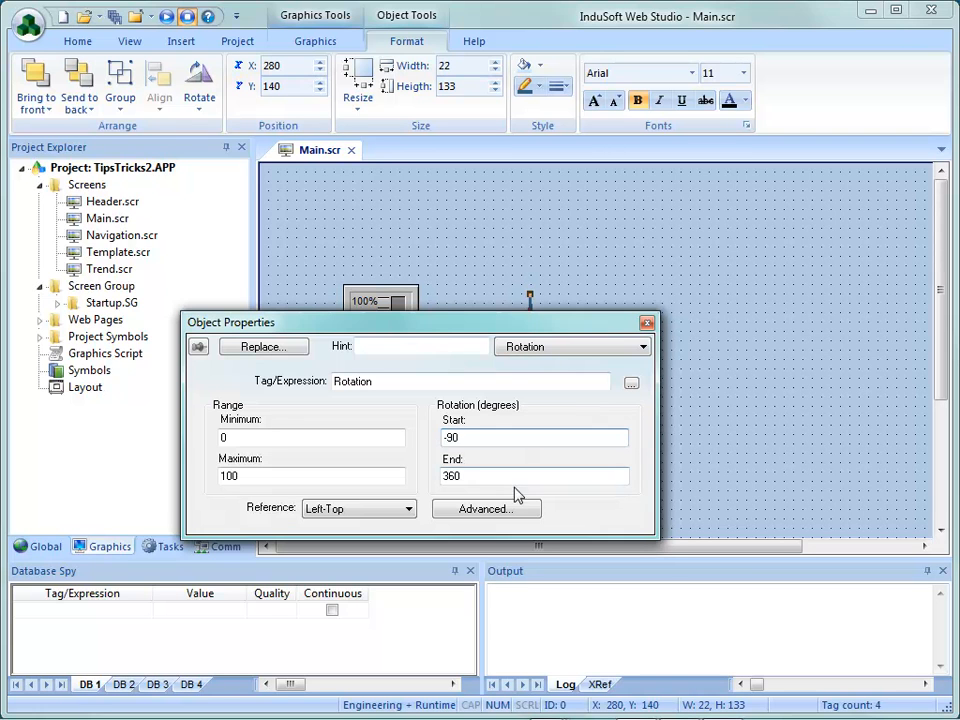
pyautogui.moveTo(452, 476); pyautogui.dragTo(396, 480)
pyautogui.write('90')
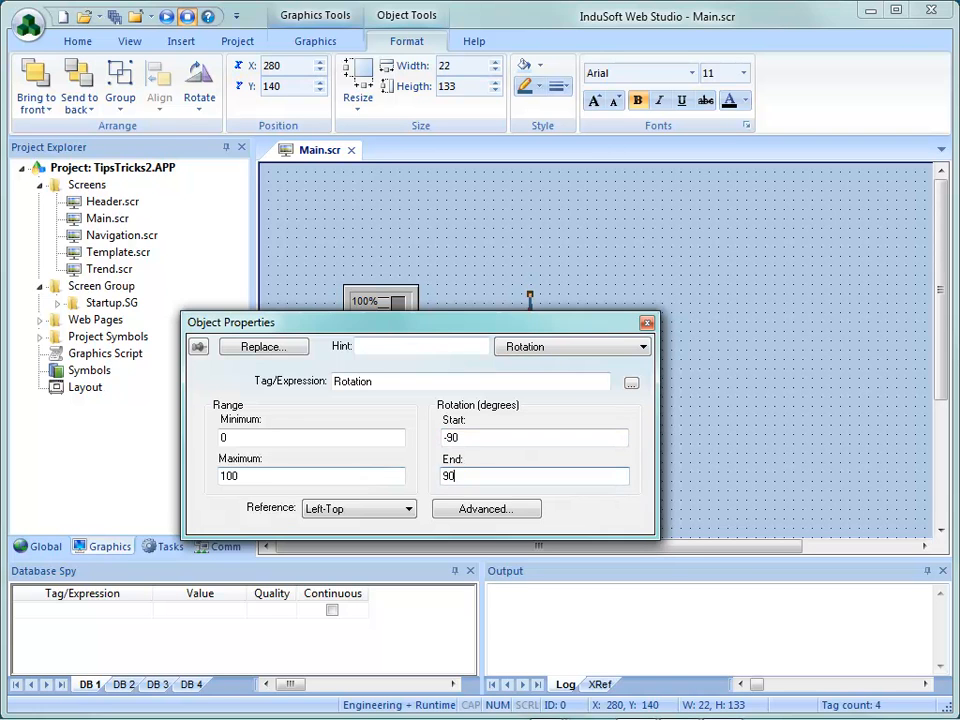
pyautogui.click(703, 401)
# Save and close the Main screen, then test the needle by moving the running application's slider to 100% before exiting
pyautogui.click(351, 151)
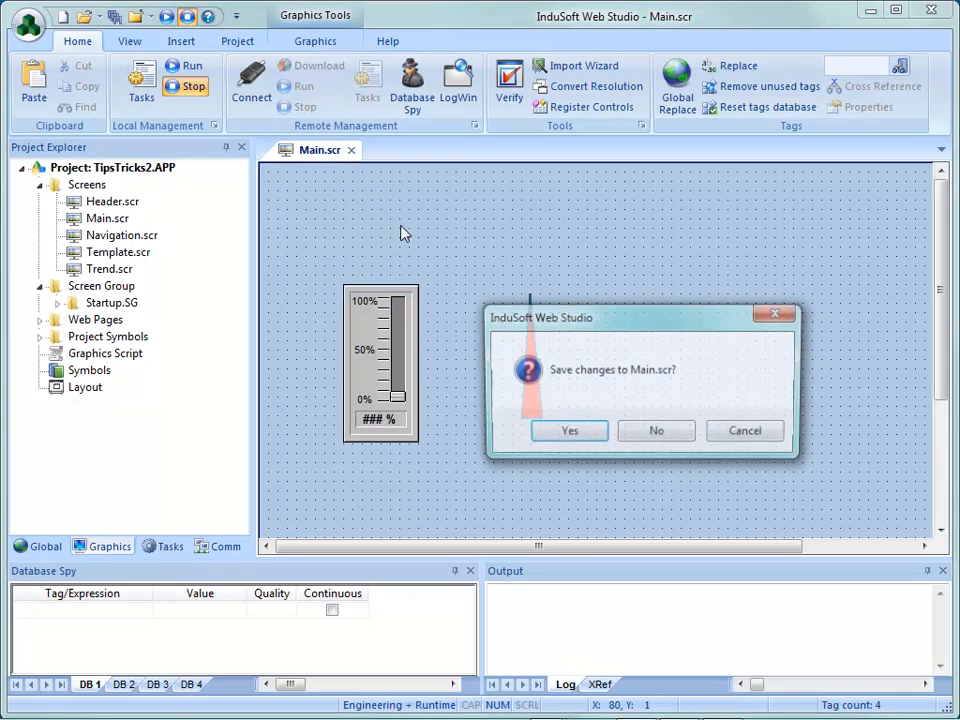
pyautogui.click(552, 440)
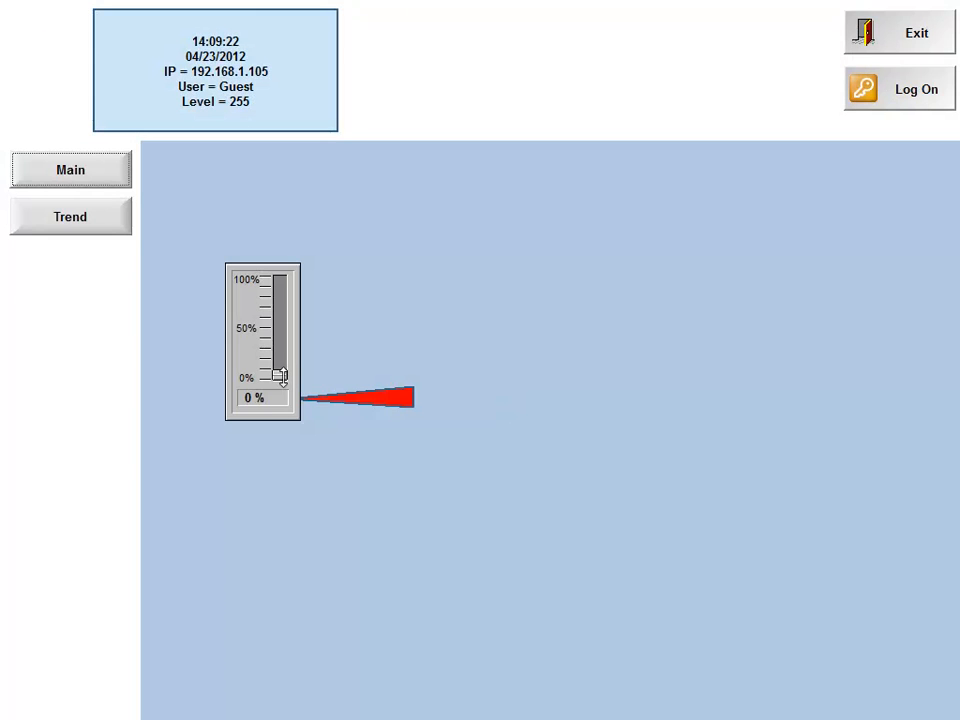
pyautogui.moveTo(281, 374); pyautogui.dragTo(282, 281)
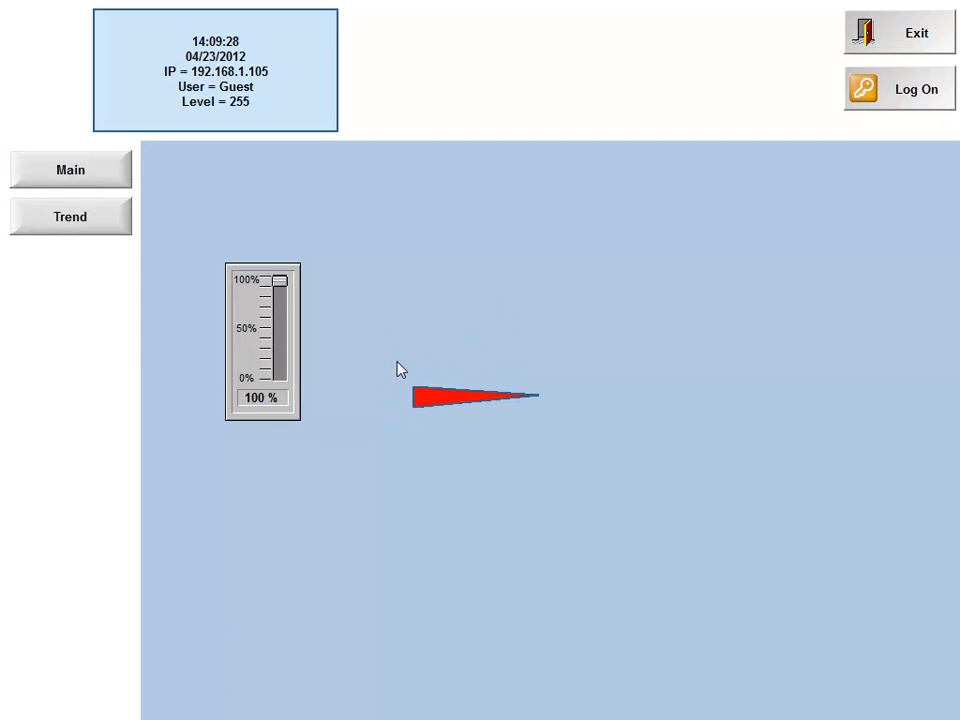
pyautogui.click(911, 50)
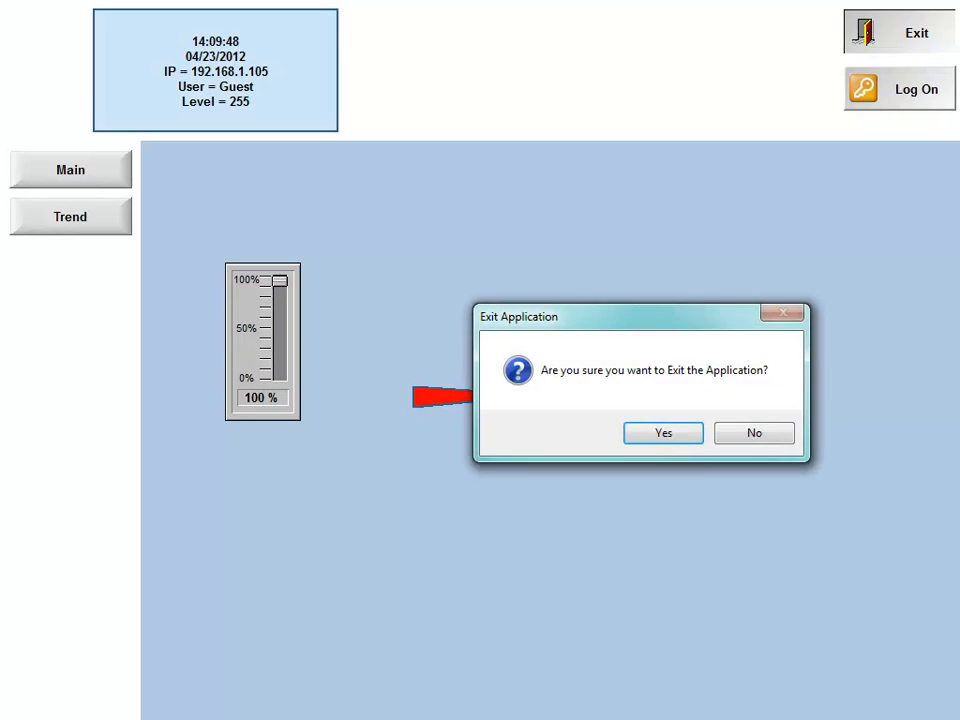
pyautogui.click(670, 438)
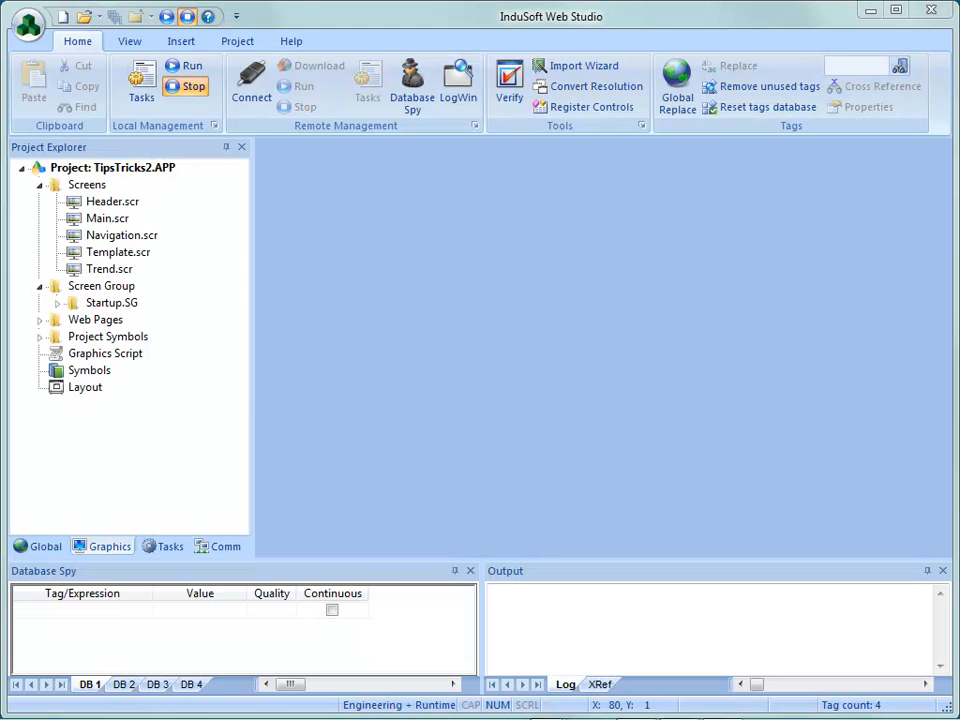